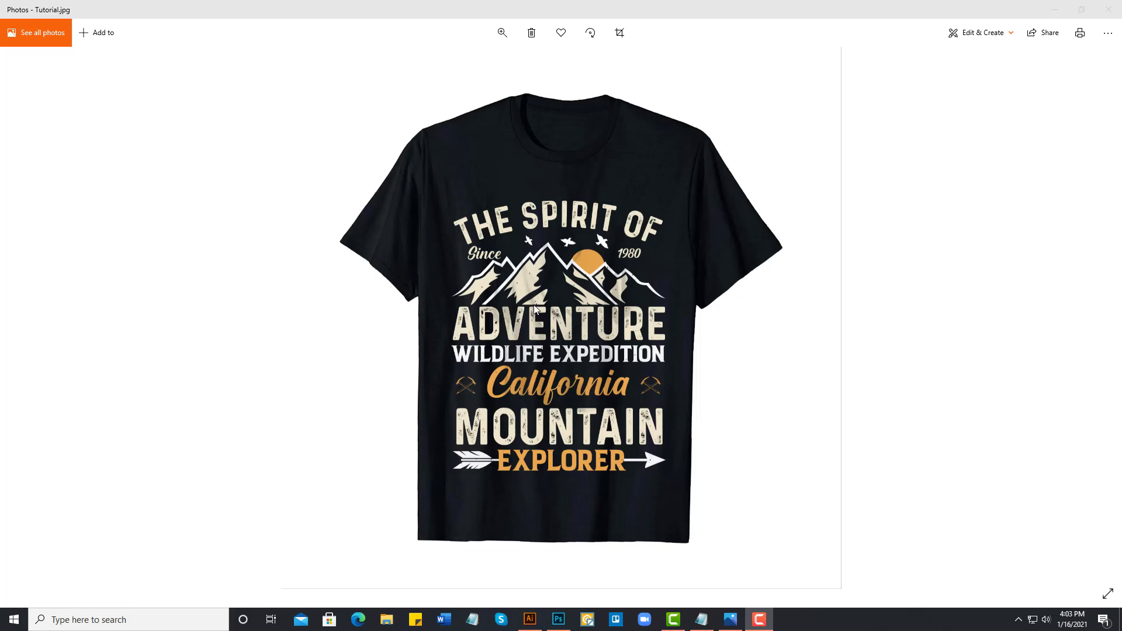
- Fit the black Illustrator artboard in the window and open the Tutorial Text notes
click(534, 618)
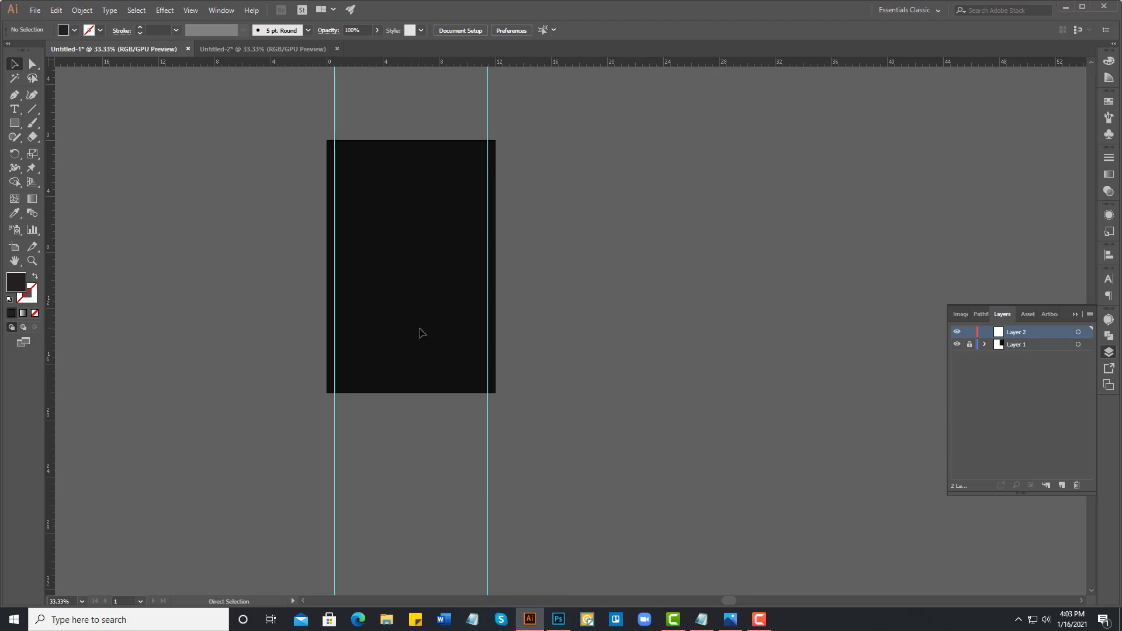
key(ctrl+0)
click(702, 618)
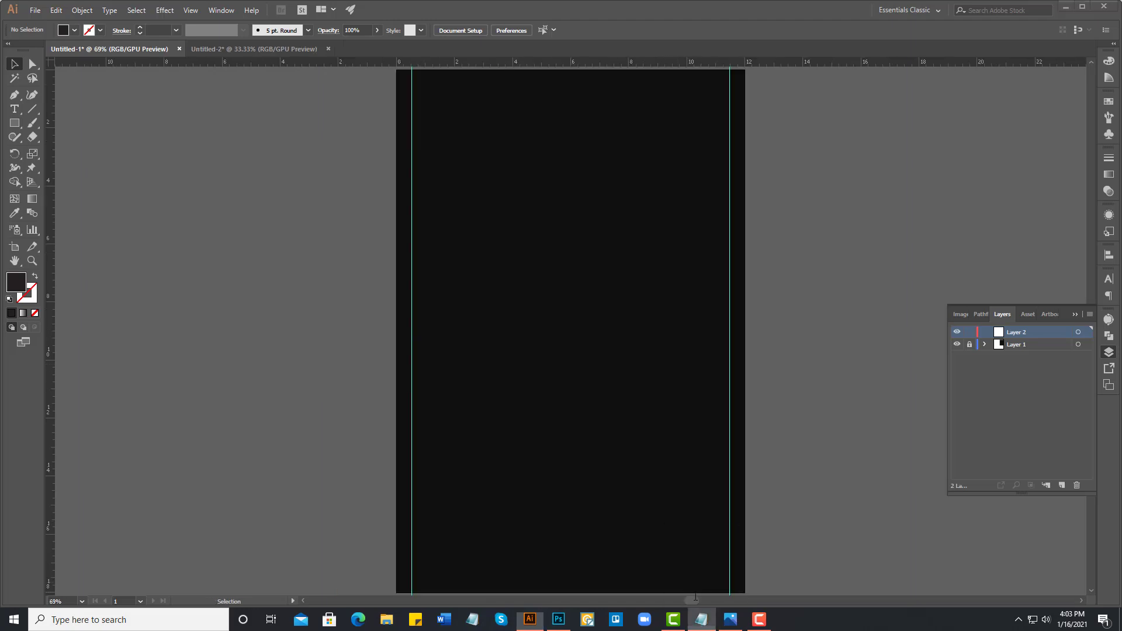
mouse_move(266, 141)
mouse_down()
mouse_move(465, 143)
mouse_move(549, 184)
mouse_up()
- Highlight the download-link and video-description lines and the three font names in the notes
drag(266, 225, 377, 249)
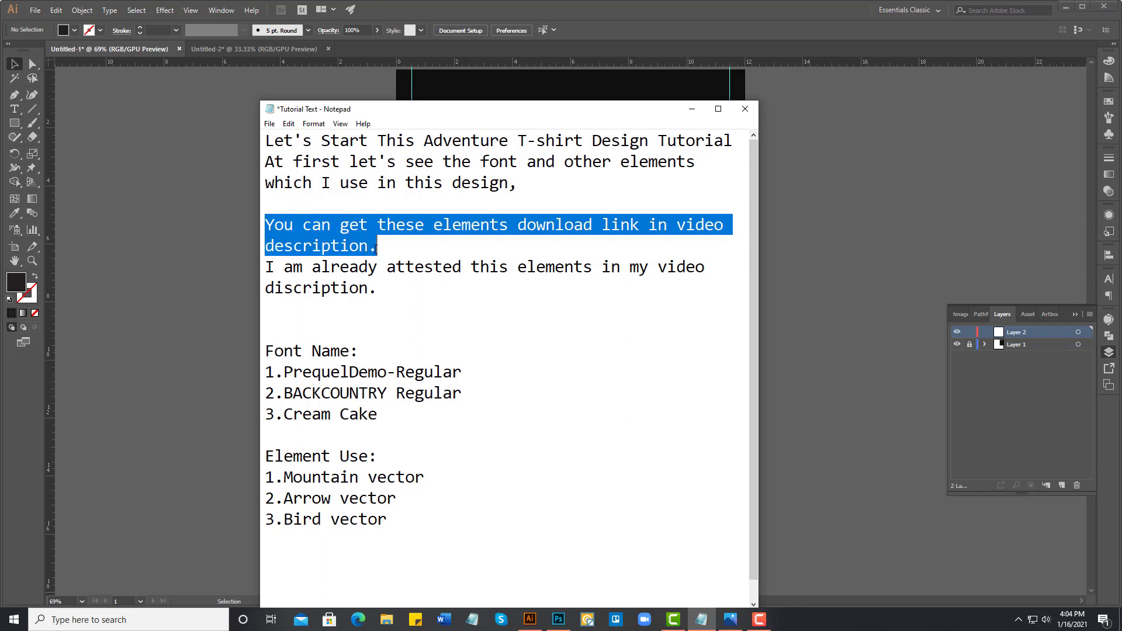
drag(266, 270, 378, 288)
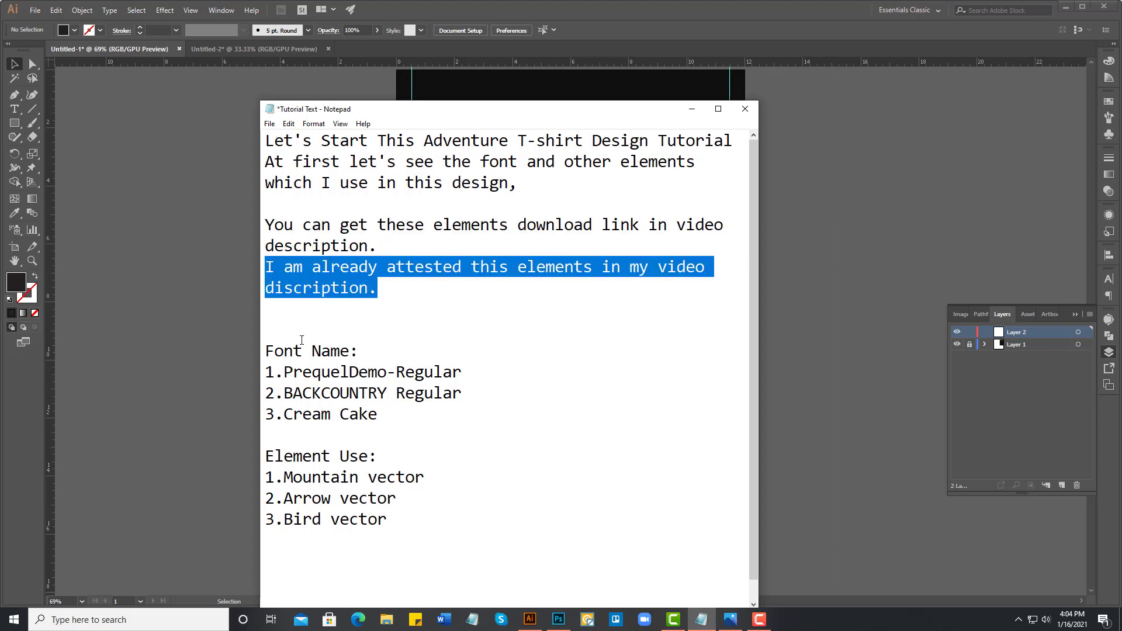
click(266, 350)
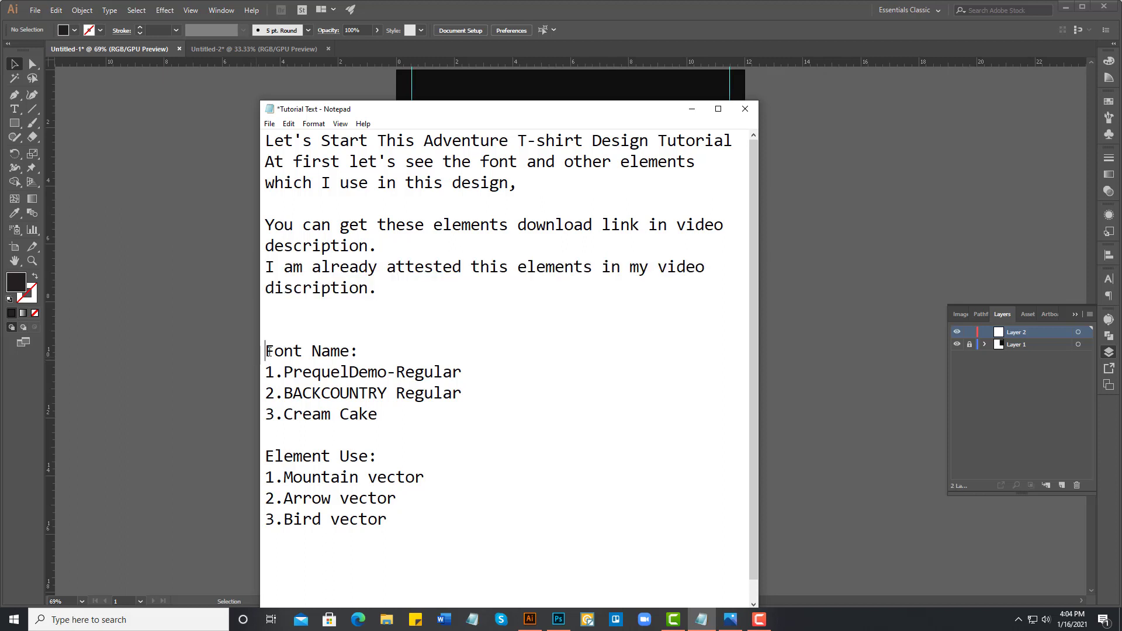
drag(267, 351, 359, 351)
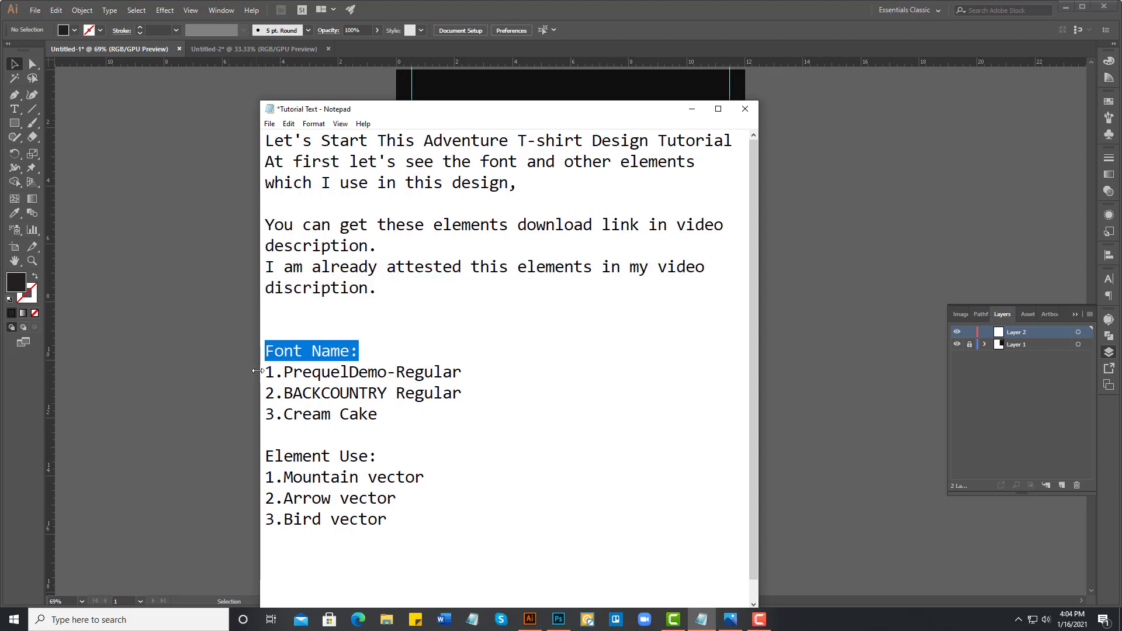
drag(265, 371, 388, 416)
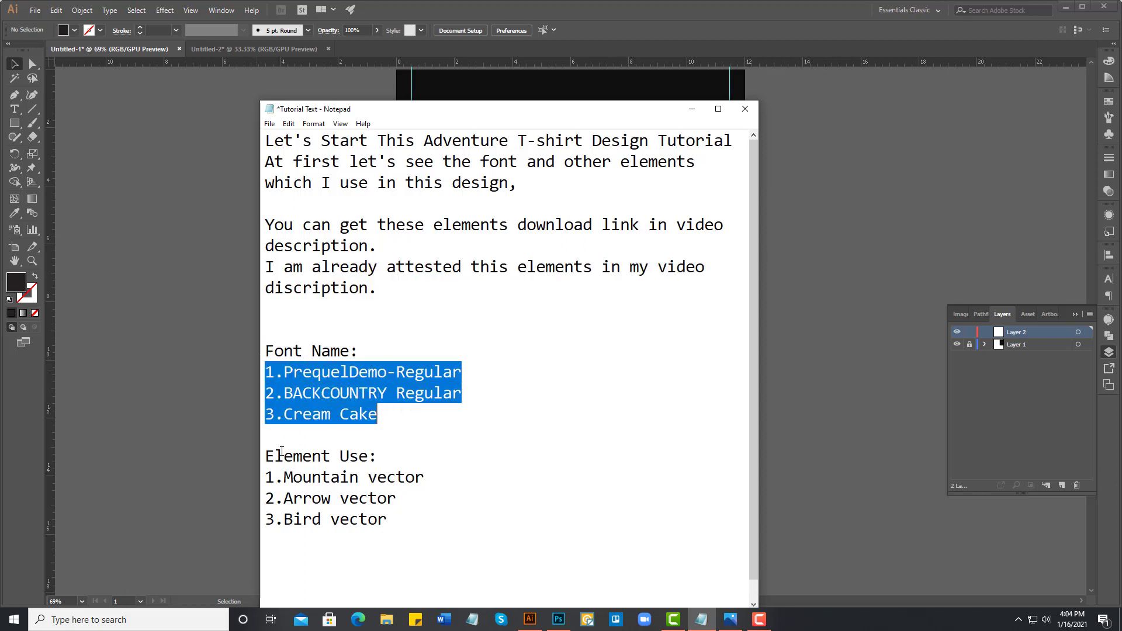
- Highlight the three element names, then minimize Notepad and switch to Untitled-2
drag(265, 455, 381, 452)
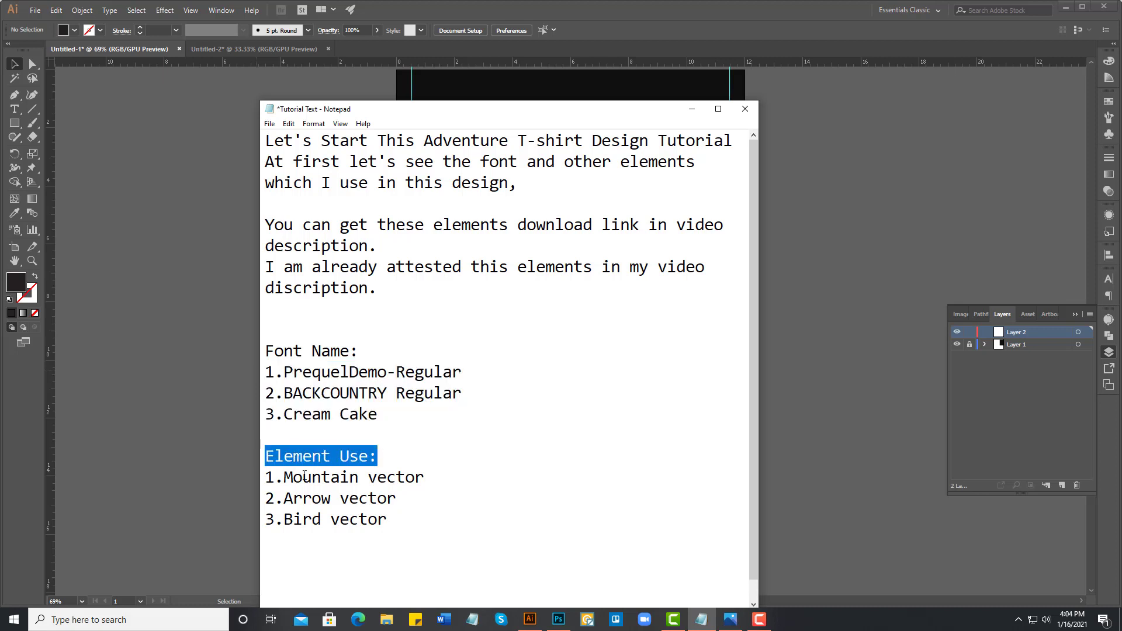
drag(283, 477, 395, 524)
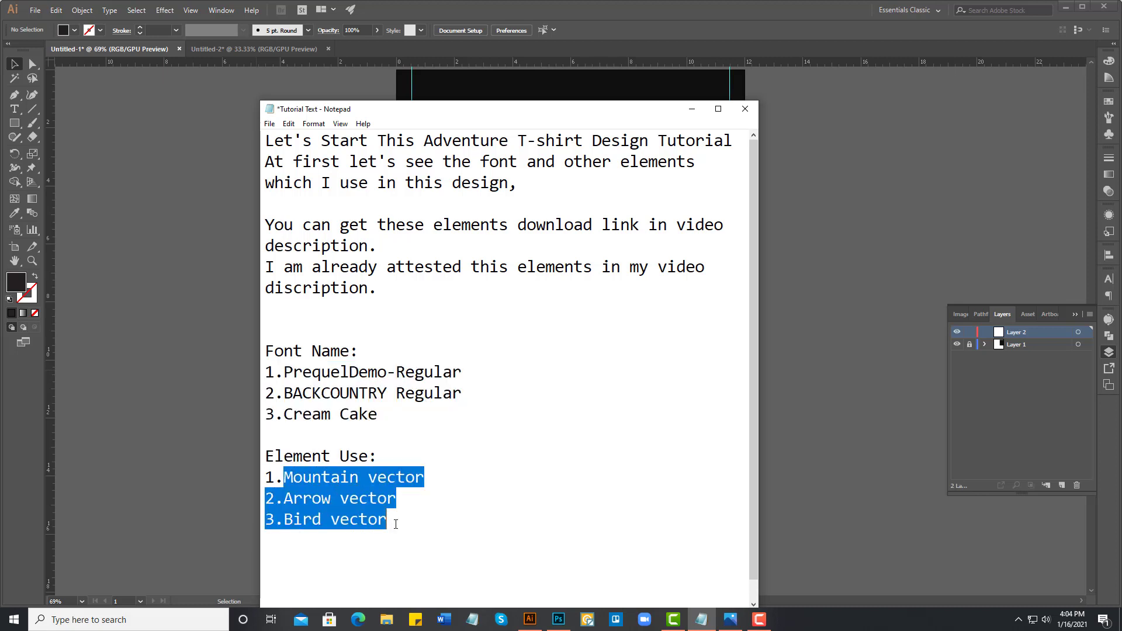
click(692, 109)
click(257, 48)
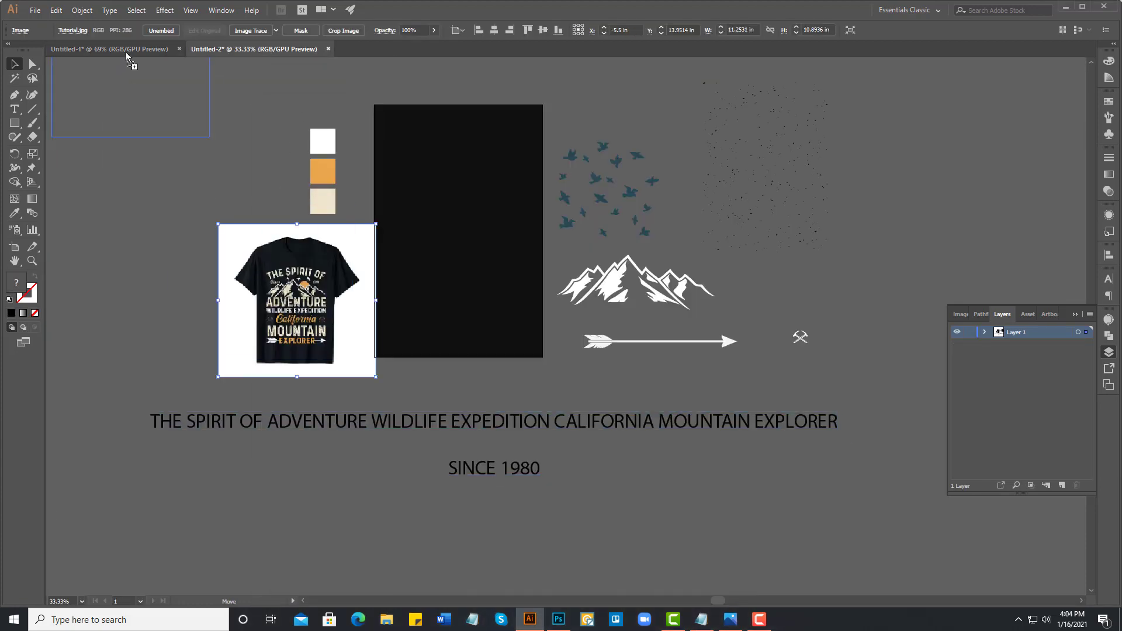
- Copy the t-shirt image and the slogan text from Untitled-2 into Untitled-1
mouse_move(131, 120)
mouse_down()
mouse_move(253, 201)
mouse_move(229, 254)
mouse_up()
click(270, 48)
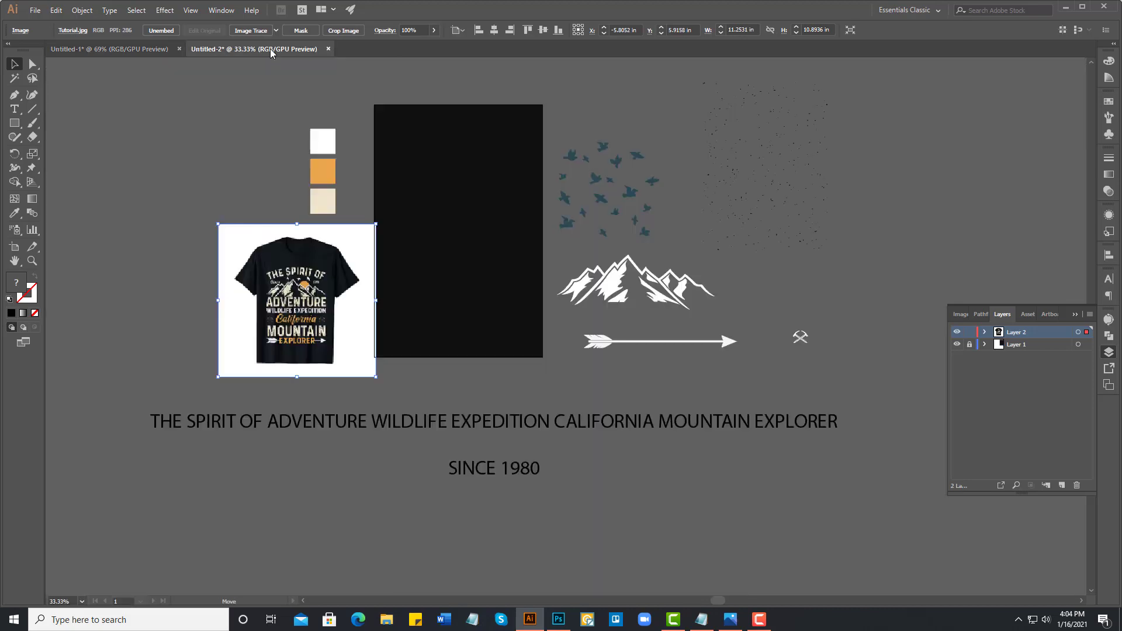
drag(459, 430, 163, 54)
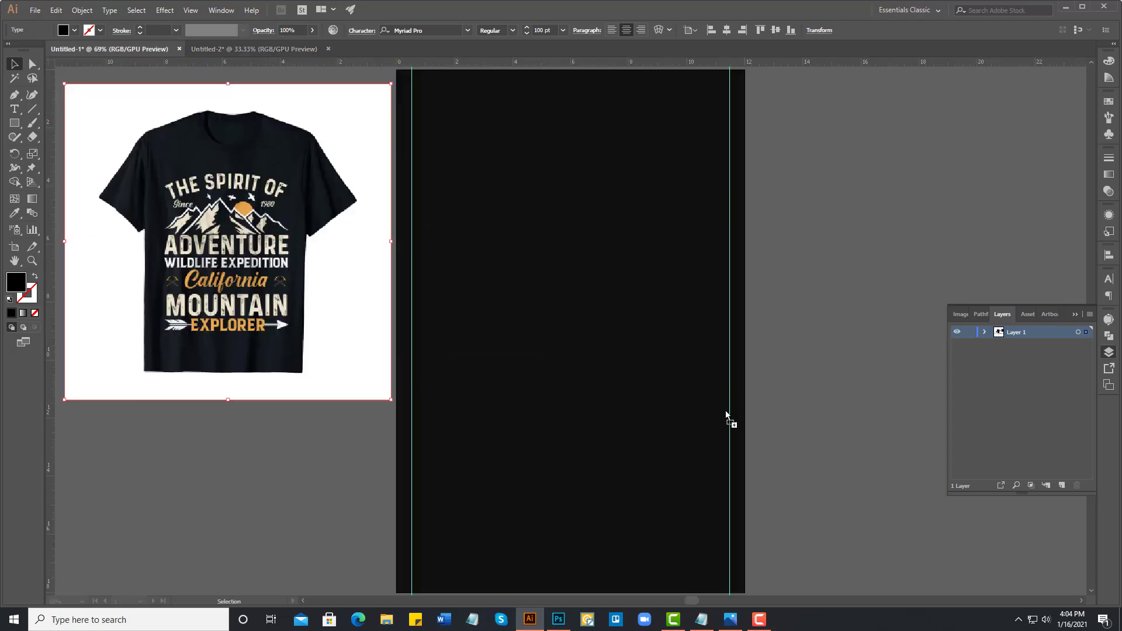
drag(726, 413, 777, 360)
- Move the slogan text below the artboard, colour it white, and start editing it
scroll(580, 298, down, 3)
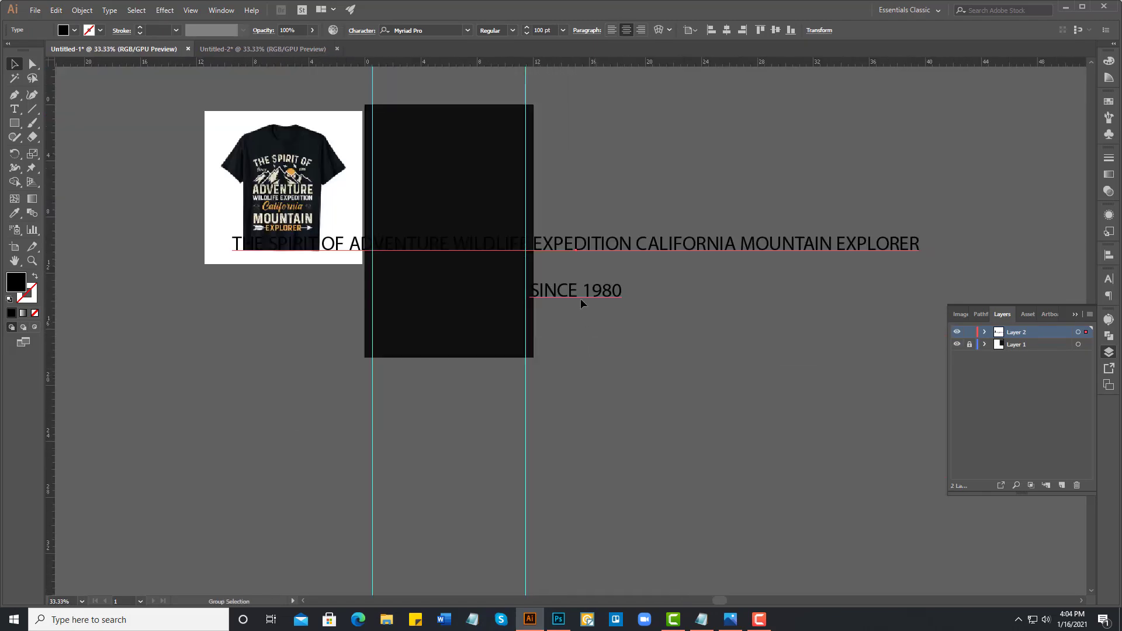
click(581, 298)
drag(609, 310, 745, 491)
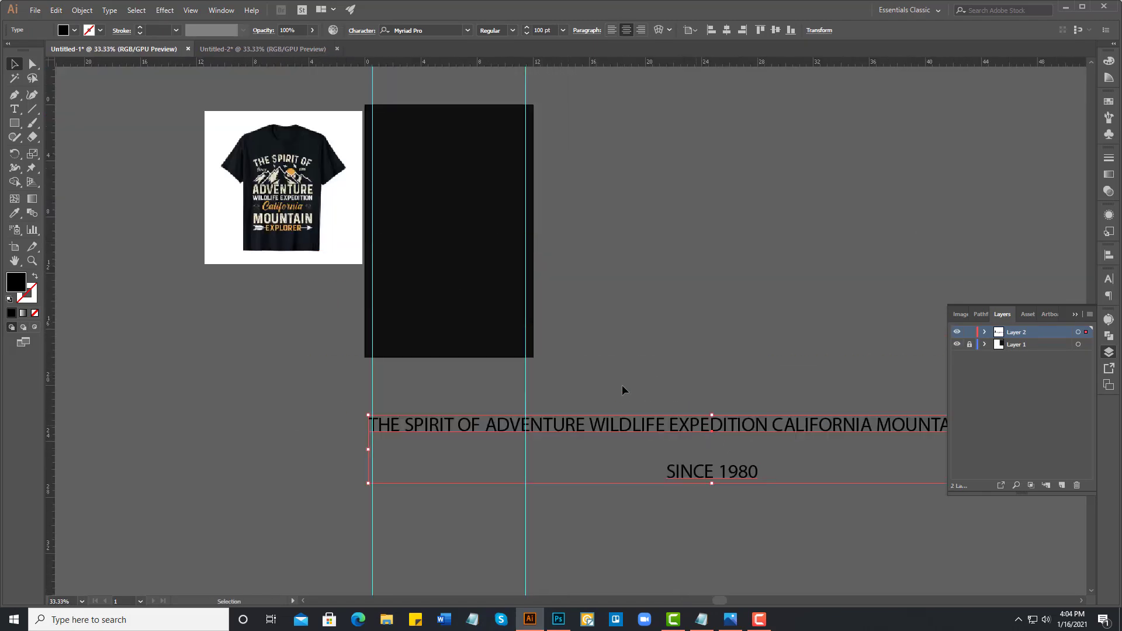
click(62, 32)
click(25, 51)
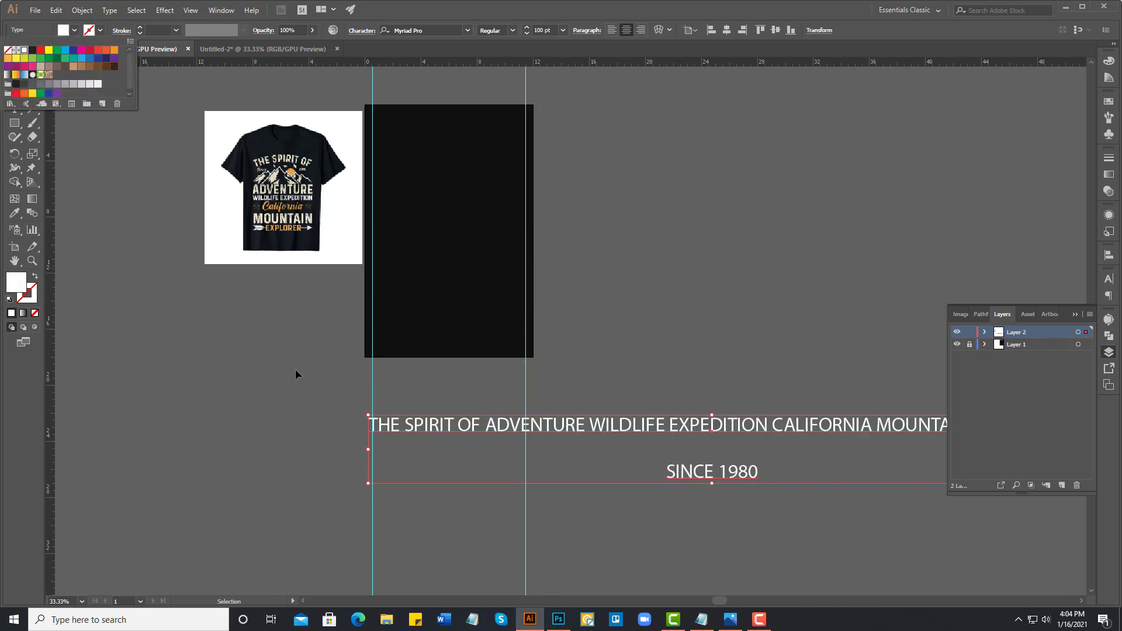
click(325, 387)
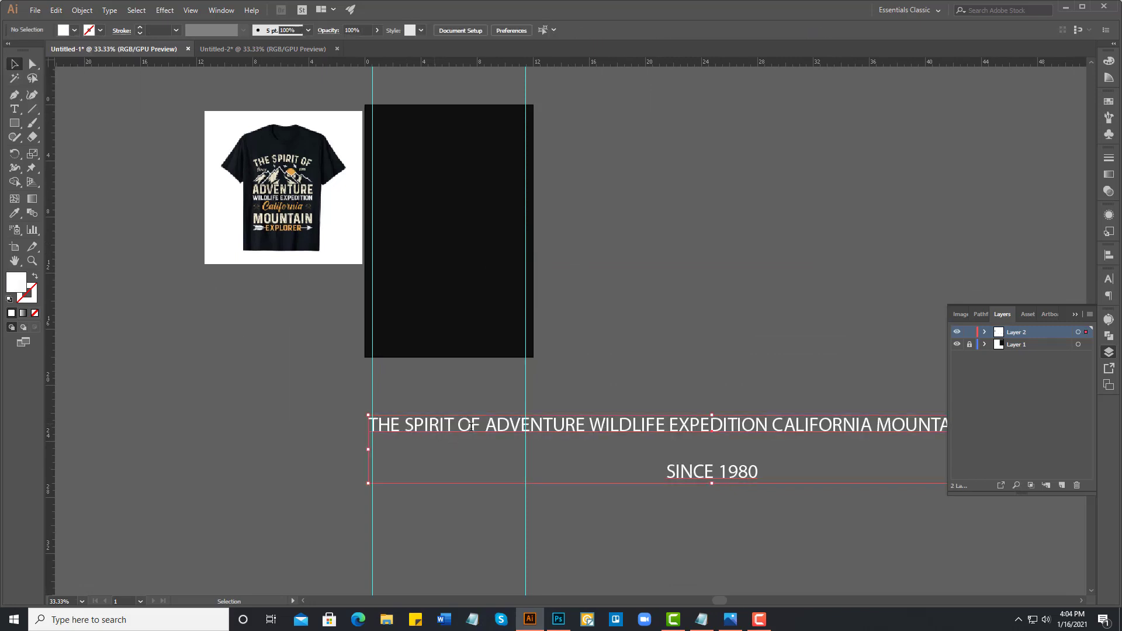
double_click(436, 429)
- Cut THE SPIRIT OF out of the slogan line and paste it as separate text
drag(480, 425, 367, 427)
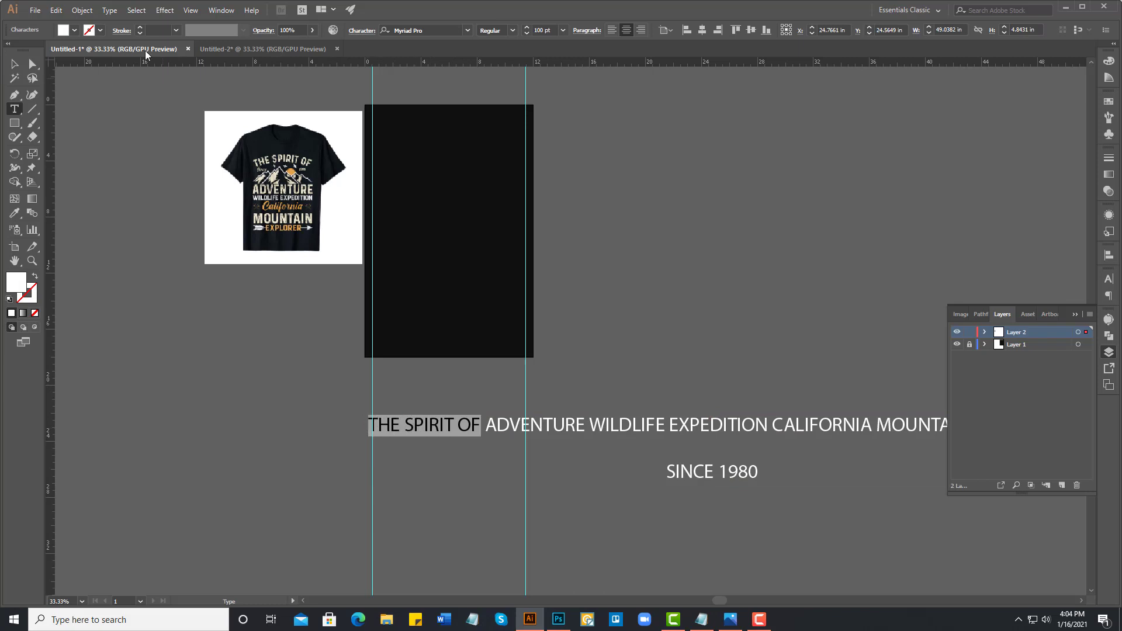
click(56, 10)
click(82, 53)
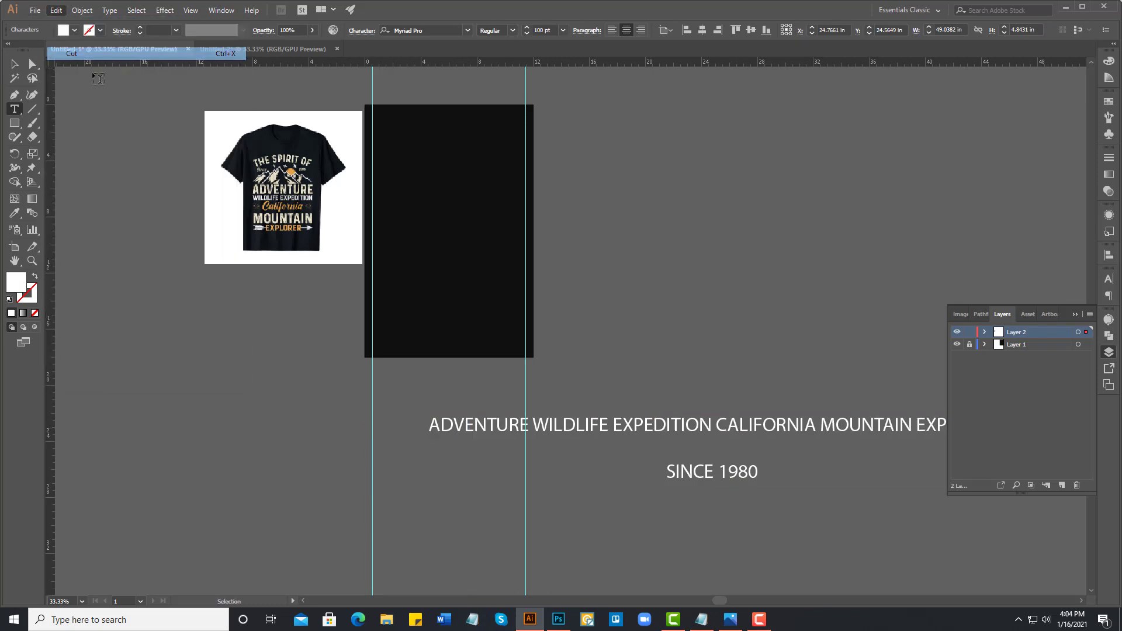
ctrl+click(612, 381)
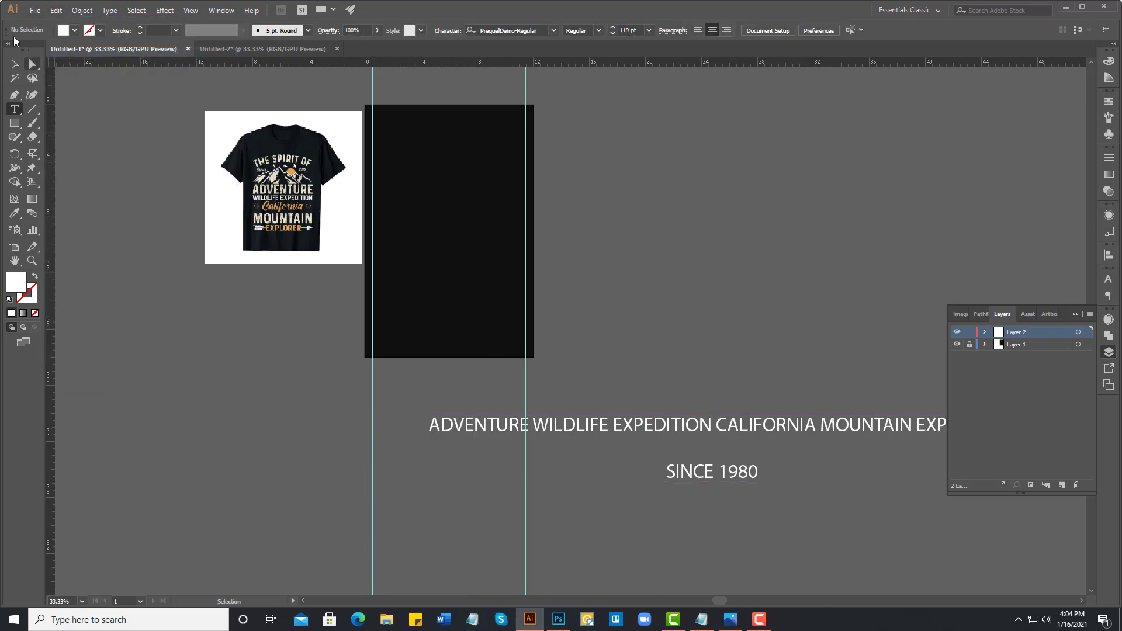
click(57, 10)
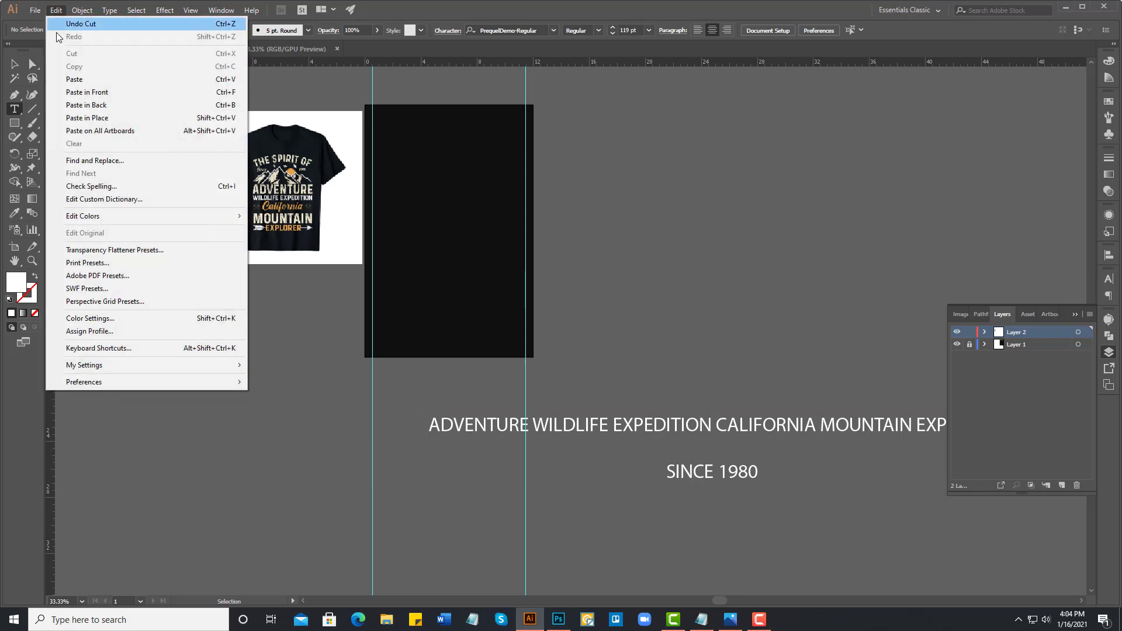
click(75, 80)
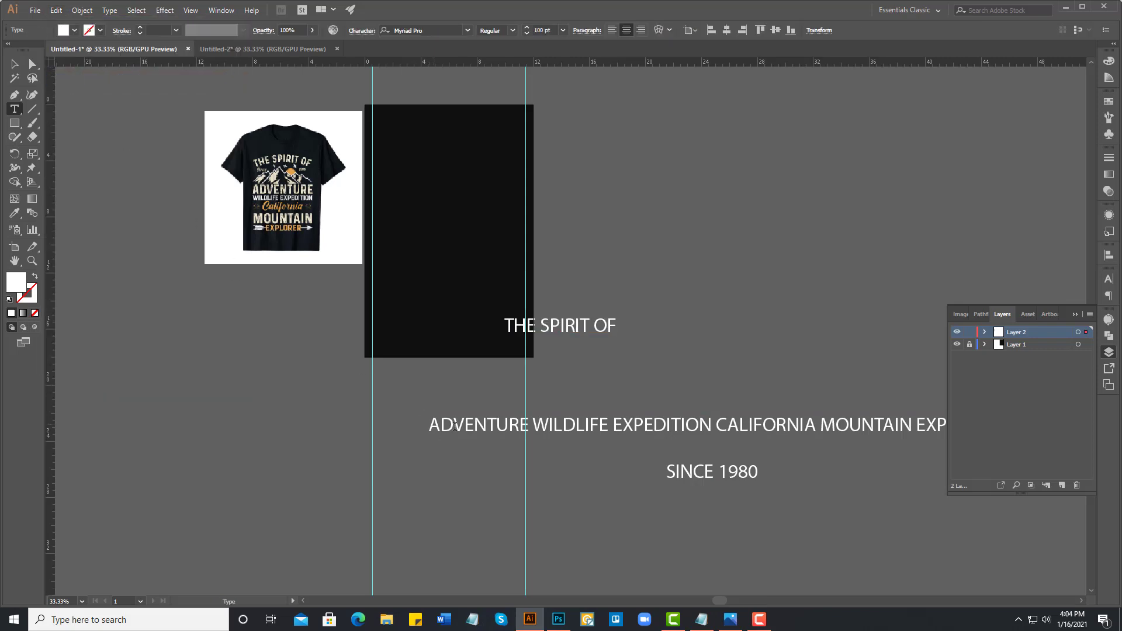
- Split ADVENTURE, WILDLIFE EXPEDITION and CALIFORNIA into their own text objects
drag(428, 423, 529, 424)
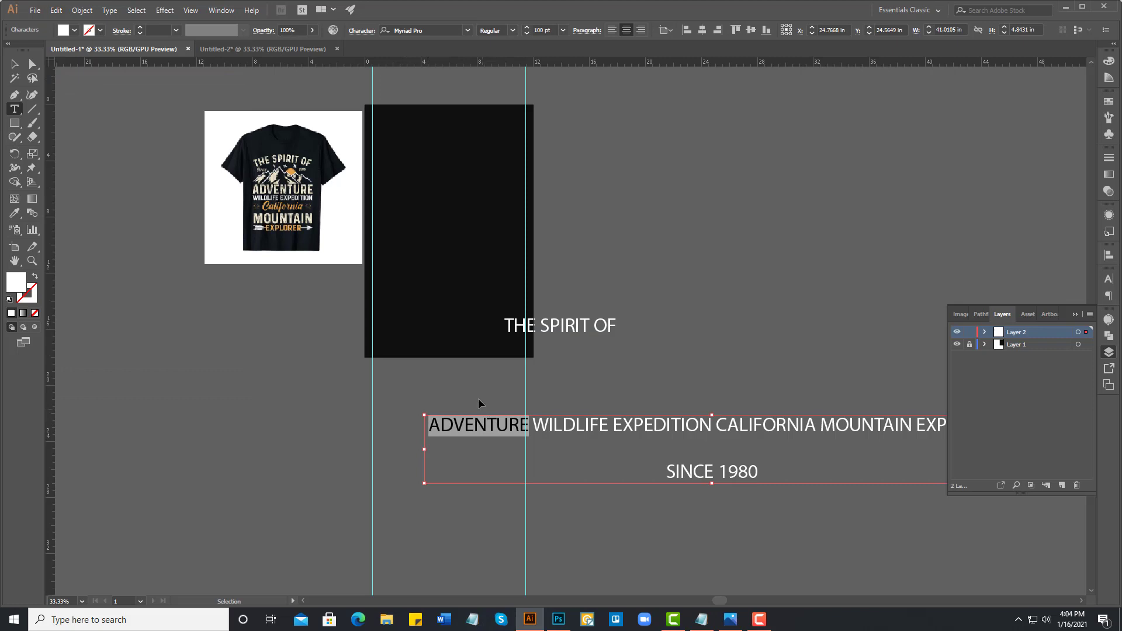
key(ctrl+x)
key(ctrl+v)
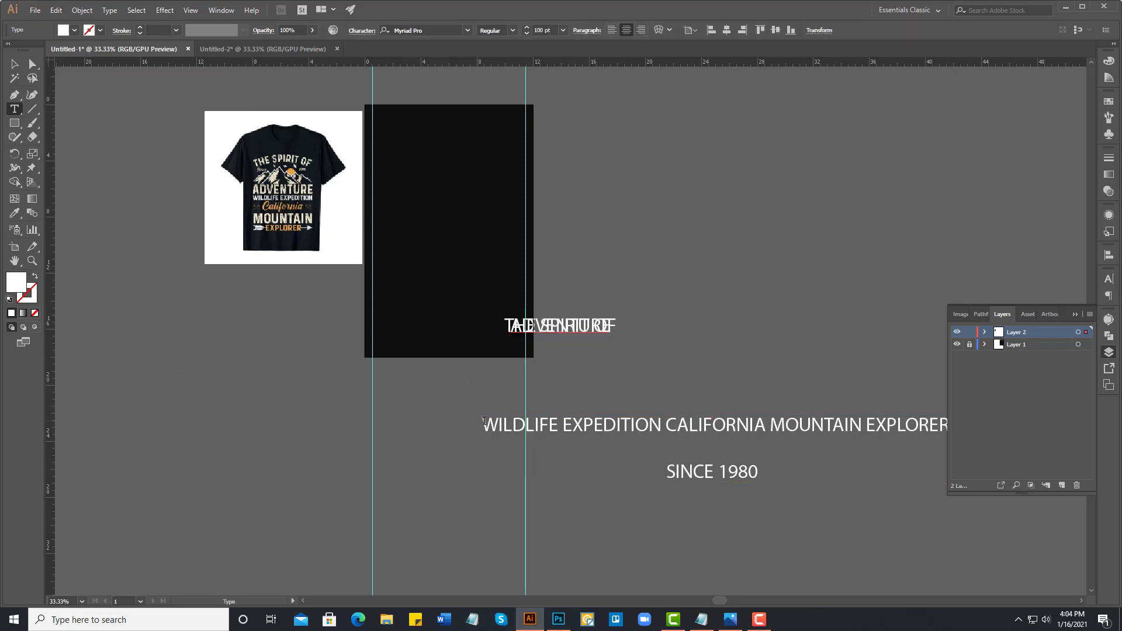
drag(483, 423, 658, 427)
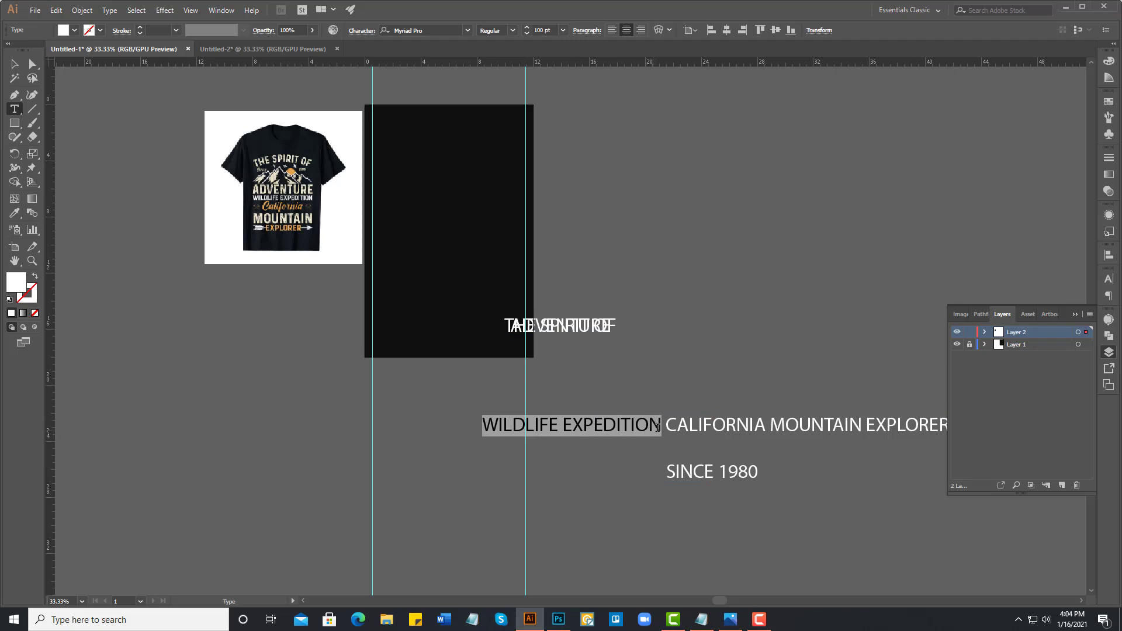
key(ctrl+x)
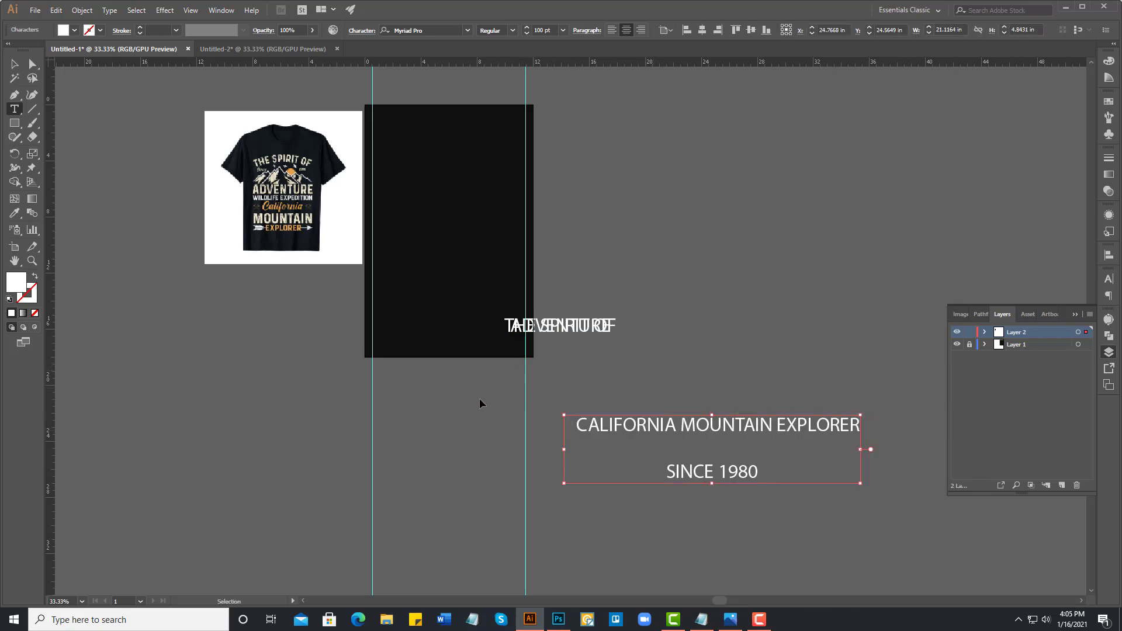
key(ctrl+v)
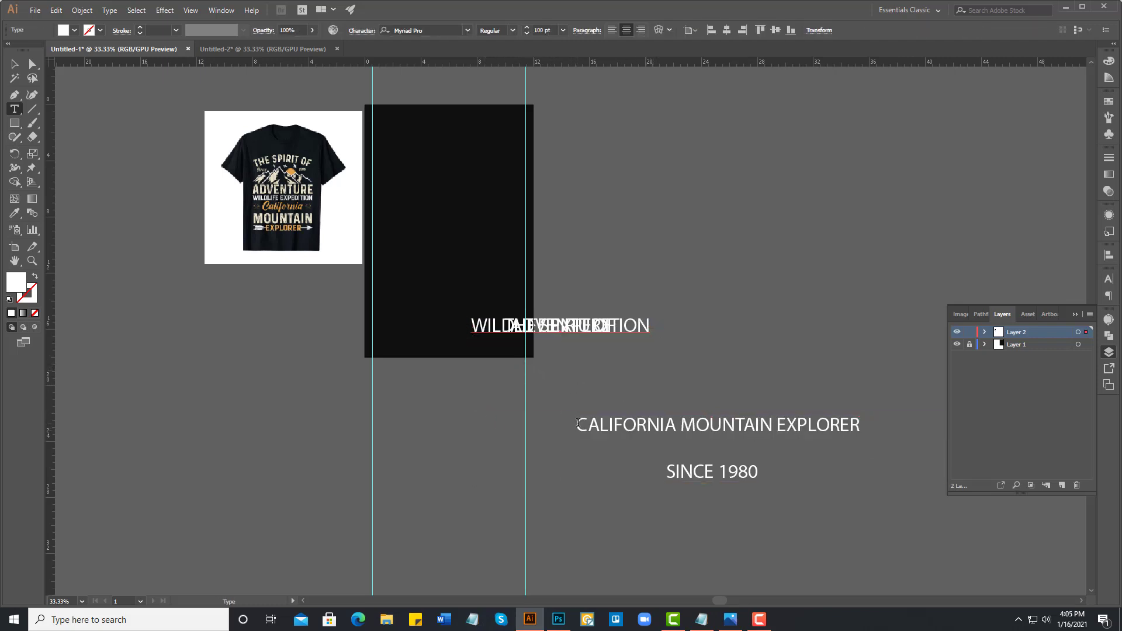
drag(578, 425, 676, 425)
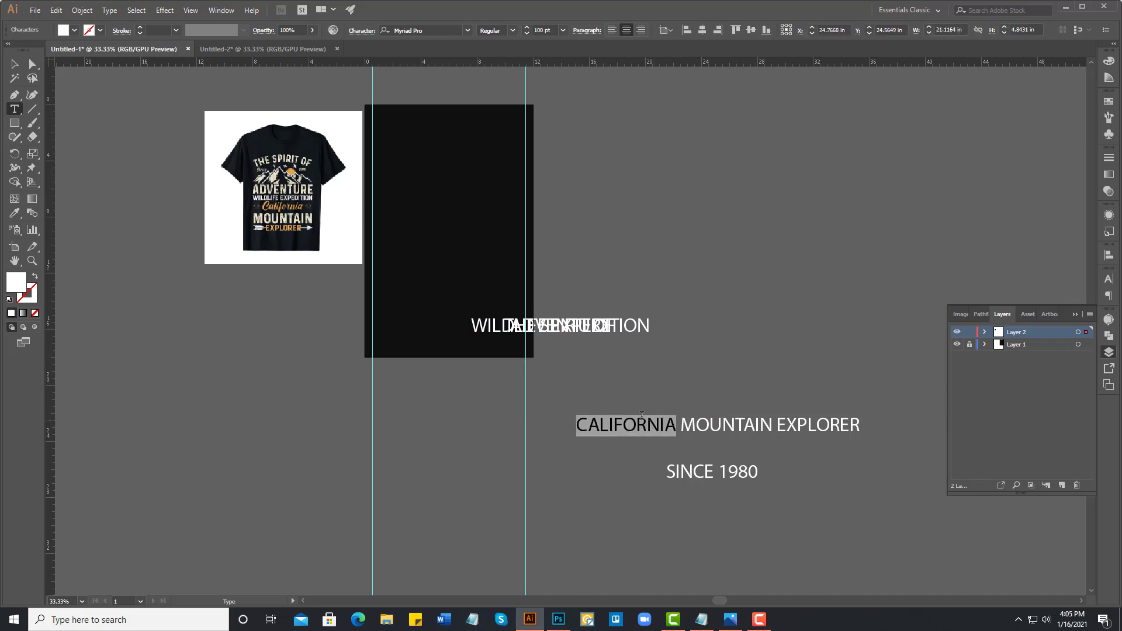
key(ctrl)
key(ctrl+x)
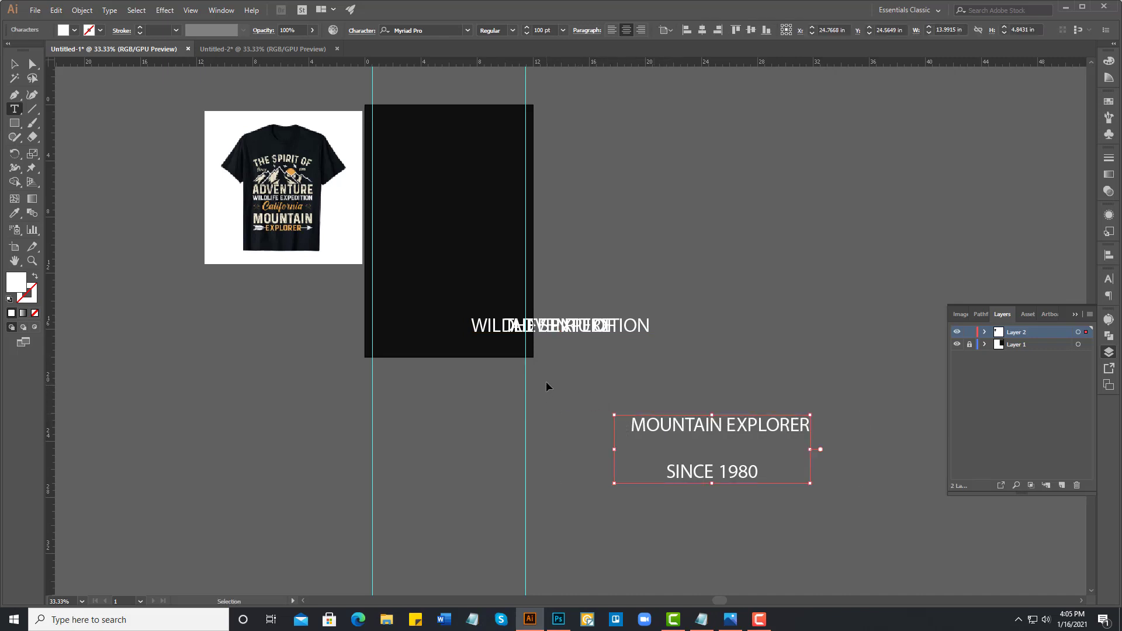
key(ctrl+v)
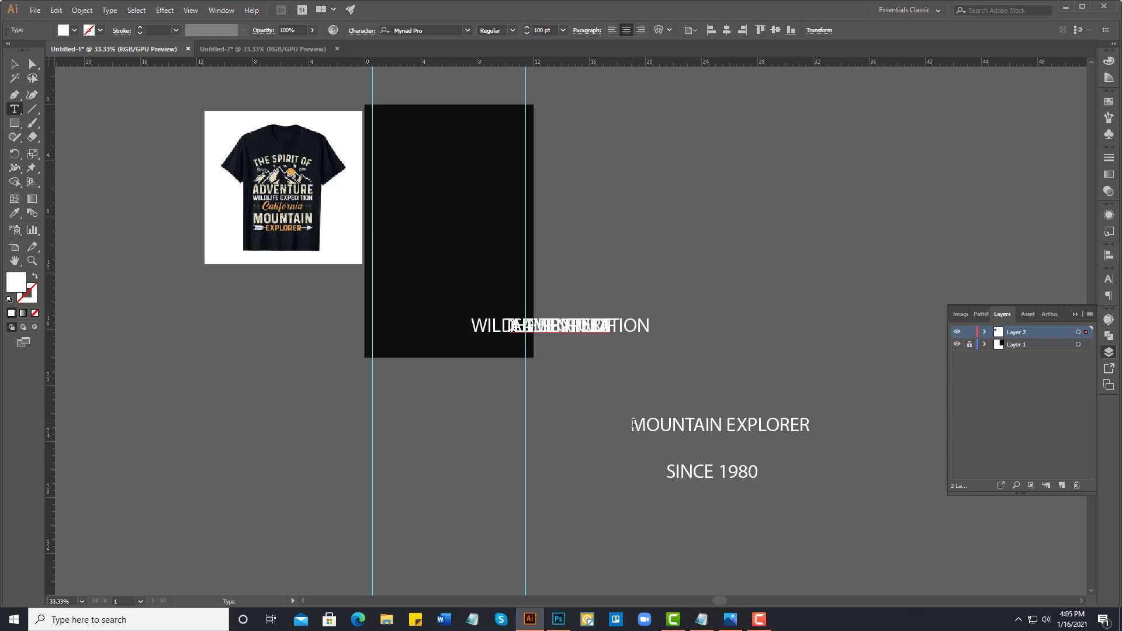
- Remove the leading space and the SINCE 1980 line from MOUNTAIN EXPLORER
drag(634, 423, 554, 421)
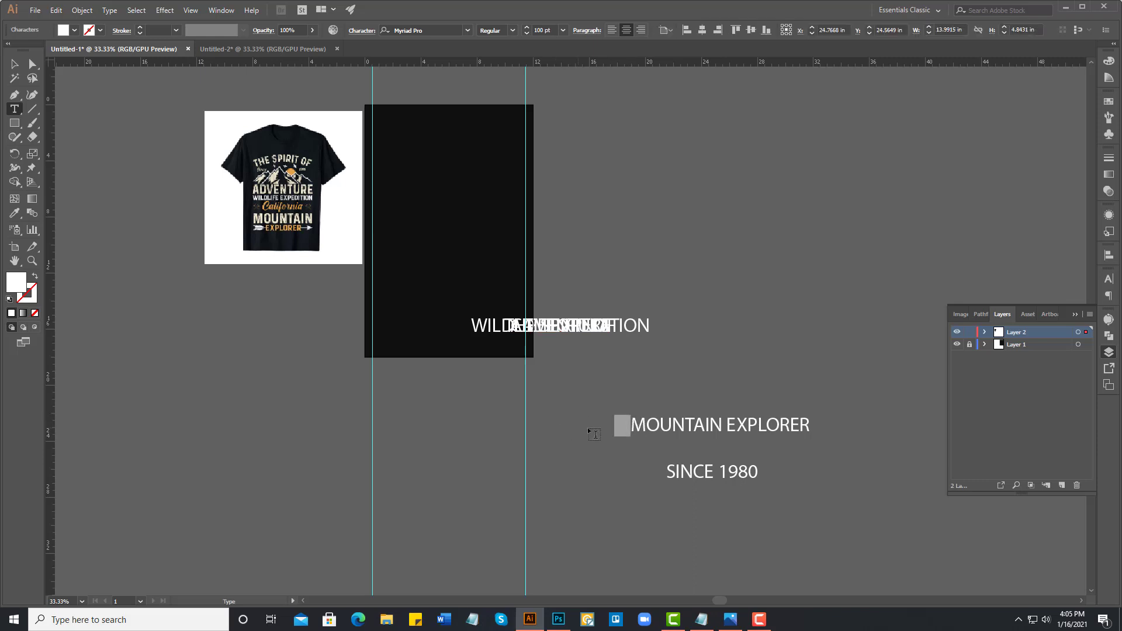
key(BackSpace)
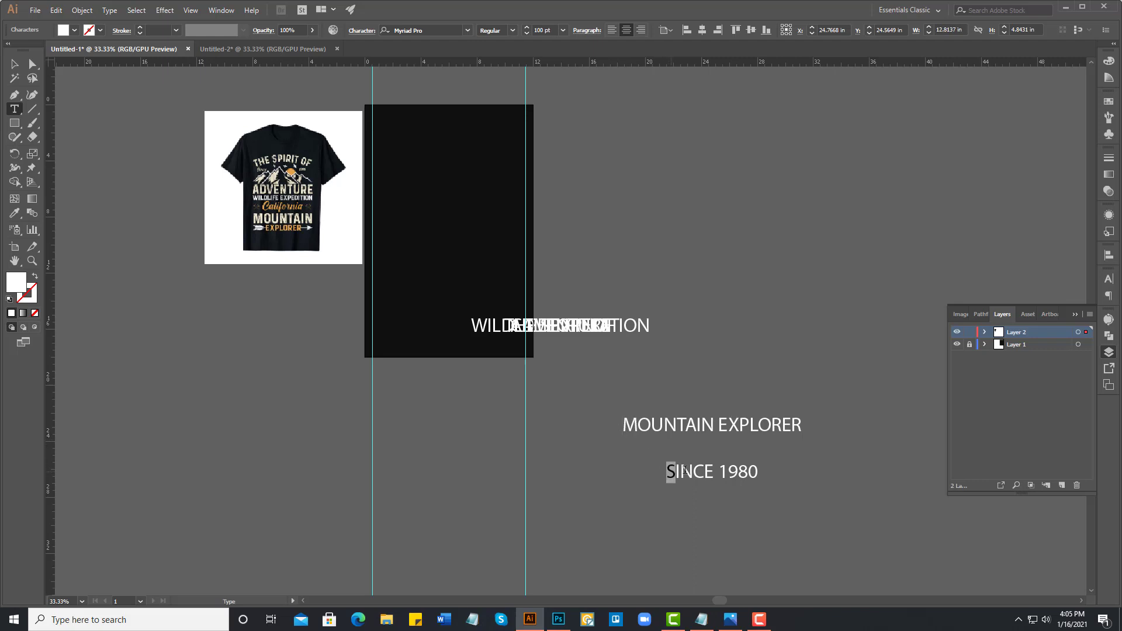
drag(667, 471, 759, 472)
key(BackSpace)
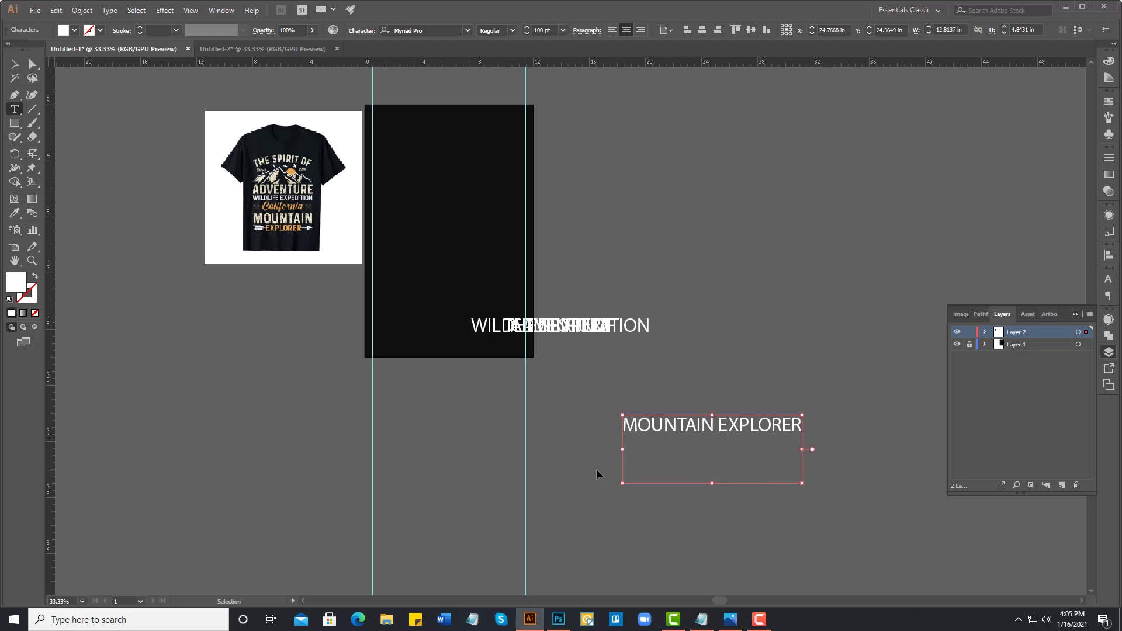
key(Escape)
click(15, 64)
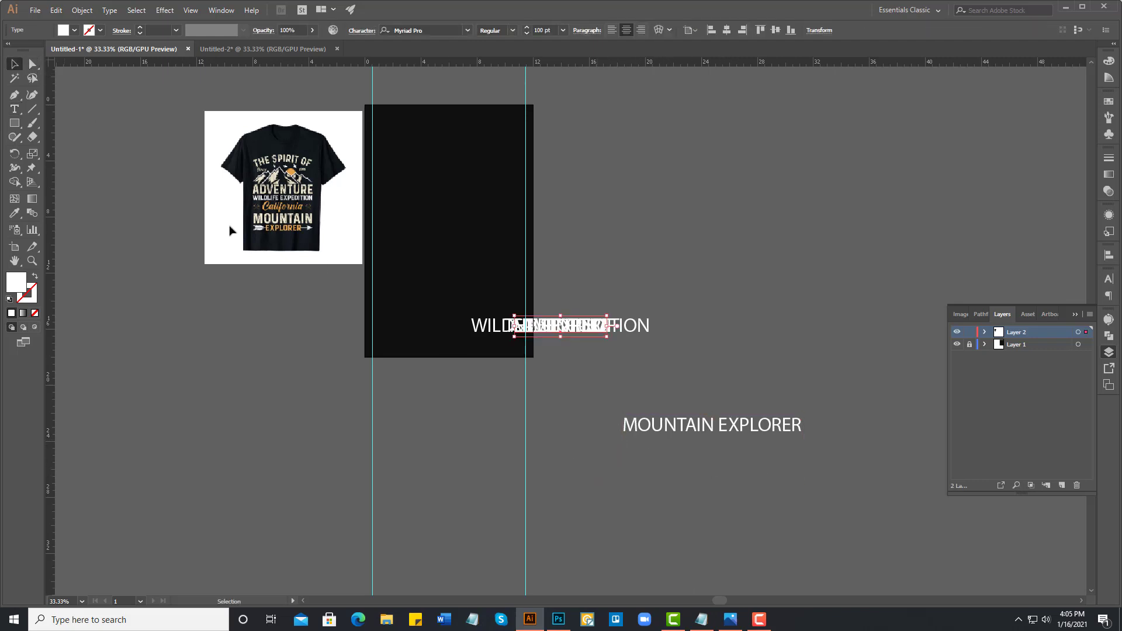
click(657, 431)
click(713, 469)
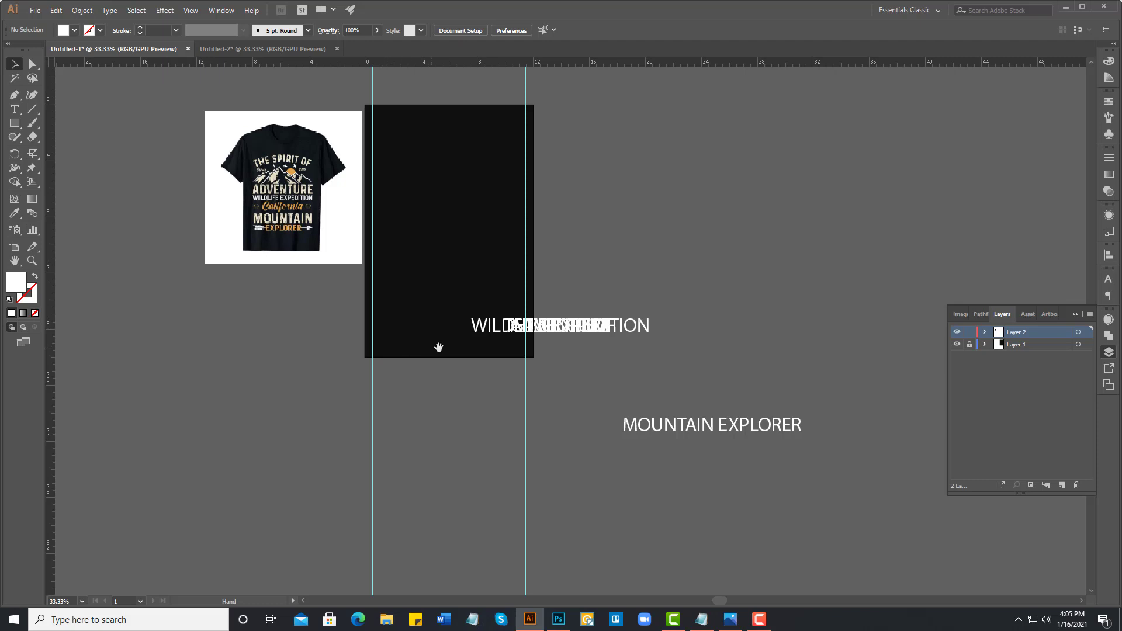
- Pull SINCE 1980, CALIFORNIA, WILDLIFE EXPEDITION and ADVENTURE apart from the overlapping stack
drag(439, 348, 439, 361)
scroll(471, 351, up, 1)
scroll(501, 366, up, 1)
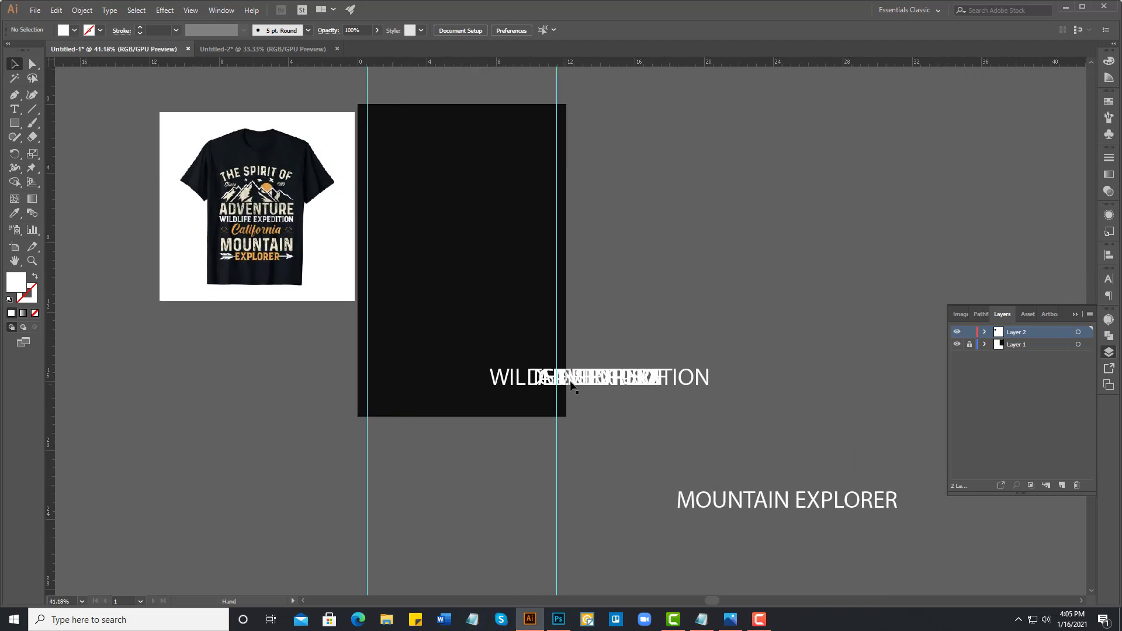
drag(625, 419, 514, 357)
mouse_move(584, 377)
mouse_down()
mouse_move(681, 260)
mouse_move(666, 311)
mouse_up()
mouse_move(672, 260)
mouse_down()
mouse_move(675, 305)
mouse_move(673, 182)
mouse_up()
drag(673, 260, 675, 217)
- Place MOUNTAIN EXPLORER under the other lines and SINCE 1980 beside CALIFORNIA
scroll(634, 311, up, 1)
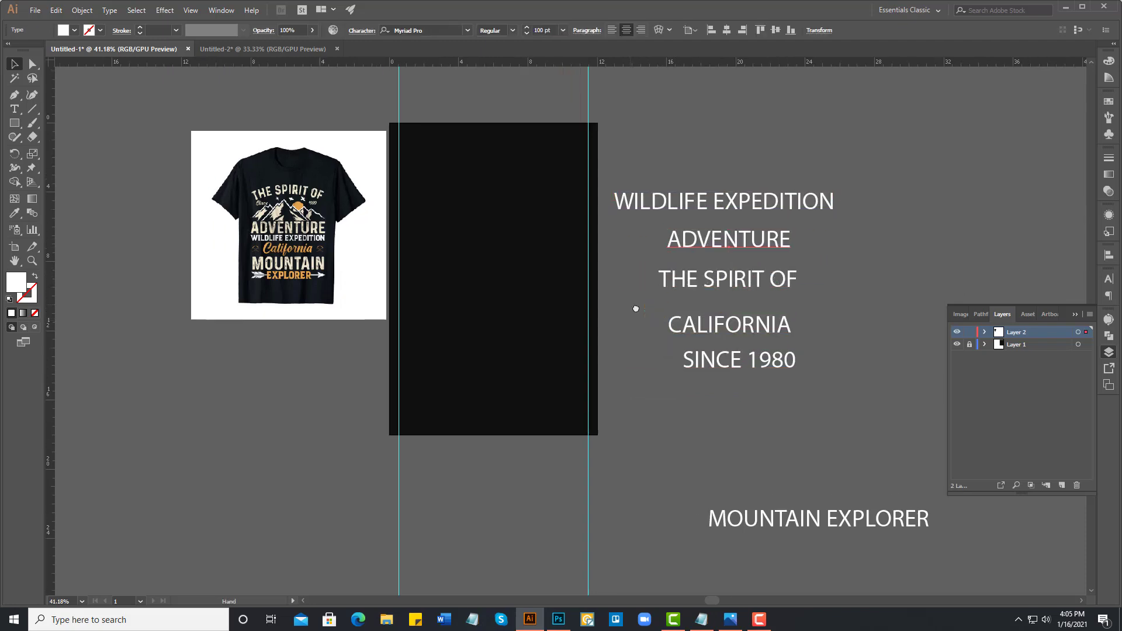
mouse_move(759, 530)
mouse_down()
mouse_move(669, 386)
mouse_move(716, 411)
mouse_move(865, 330)
mouse_up()
click(694, 441)
click(706, 430)
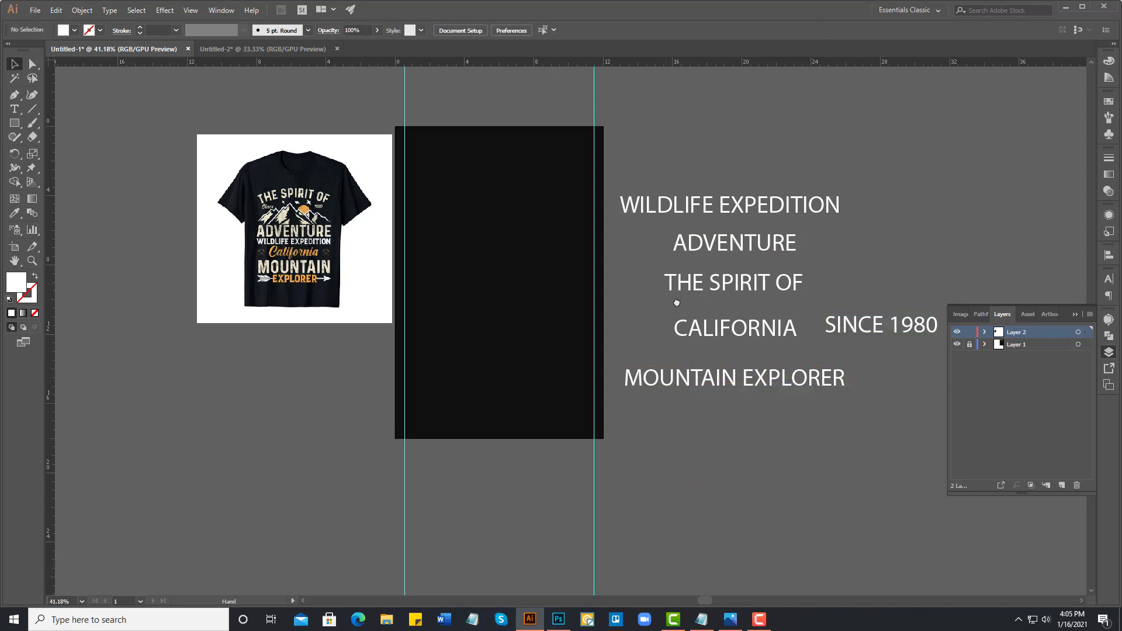
drag(676, 302, 683, 322)
drag(476, 298, 475, 307)
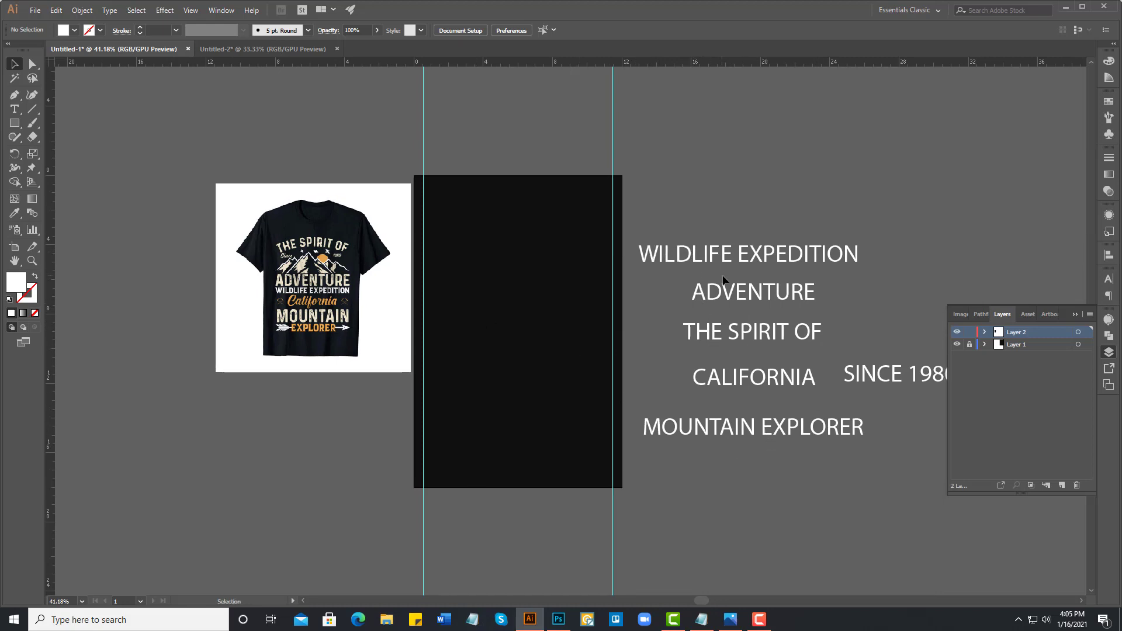
- Move THE SPIRIT OF to the top of the artboard in PrequelDemo-Regular
mouse_move(754, 333)
mouse_down()
mouse_move(493, 215)
mouse_move(521, 209)
mouse_up()
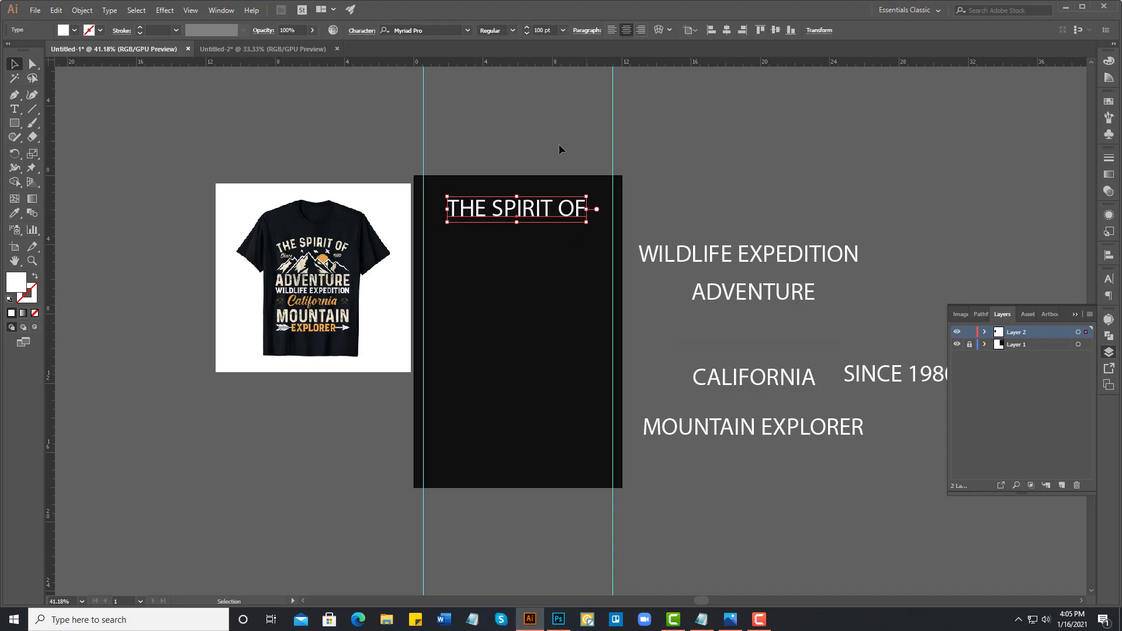
click(416, 31)
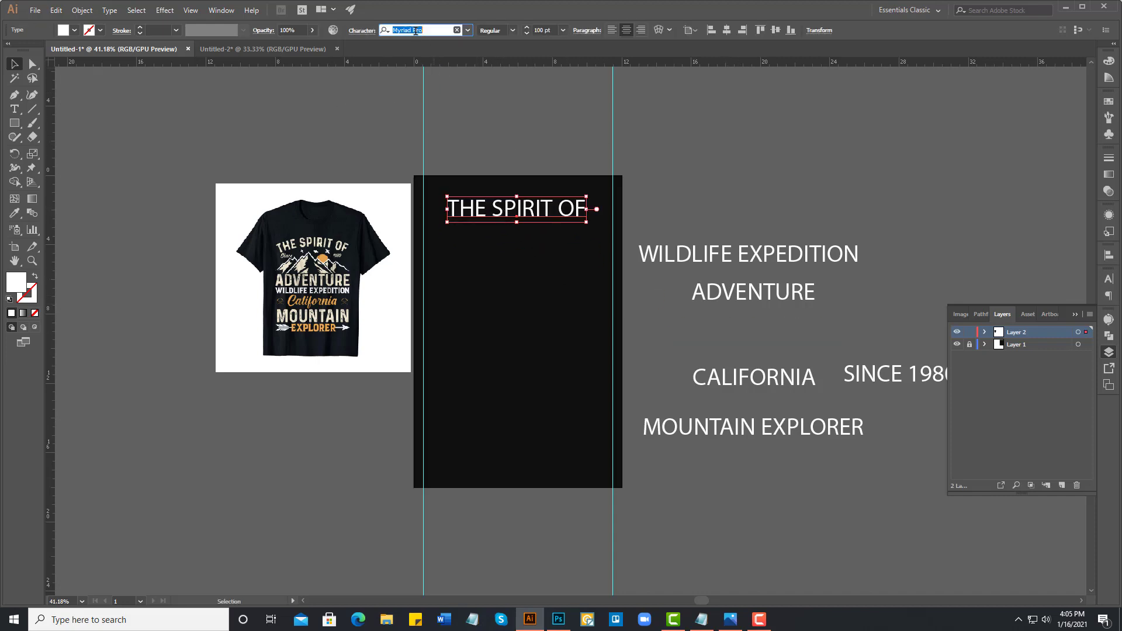
text(p)
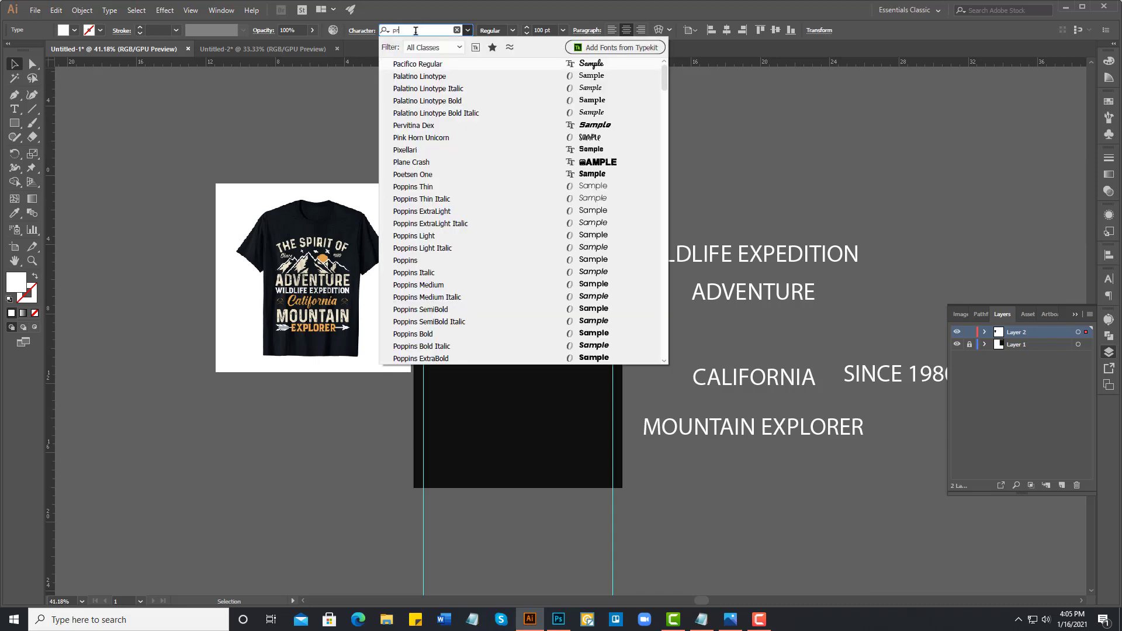
text(re)
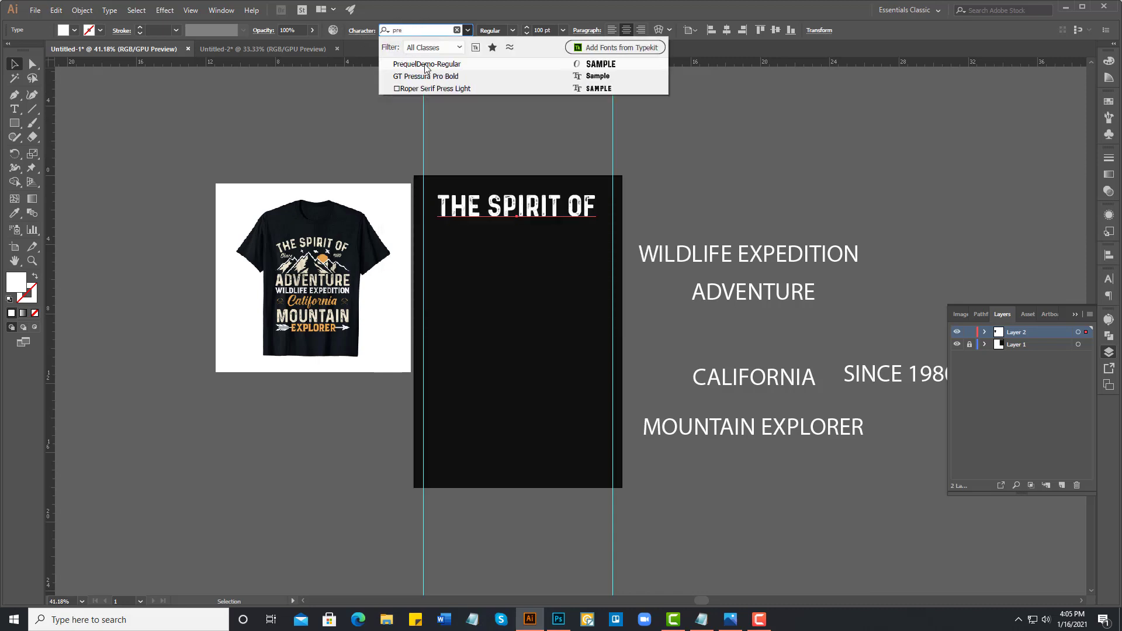
key(Return)
- Select all of THE SPIRIT OF text and cut it to the clipboard
click(528, 111)
click(526, 208)
double_click(526, 207)
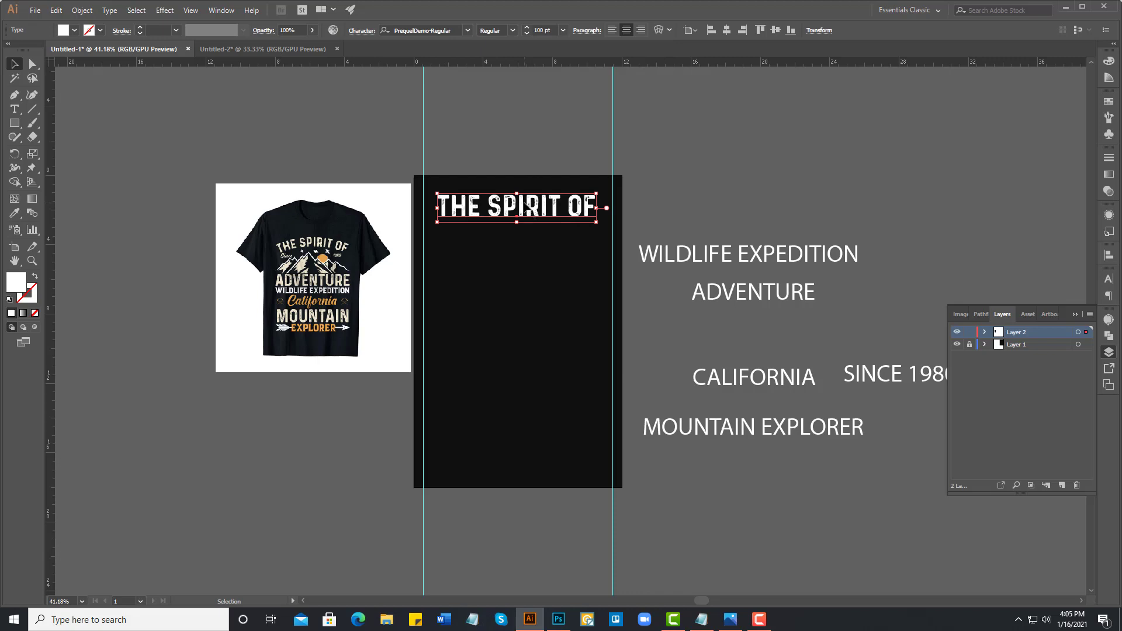
triple_click(522, 205)
key(ctrl+c)
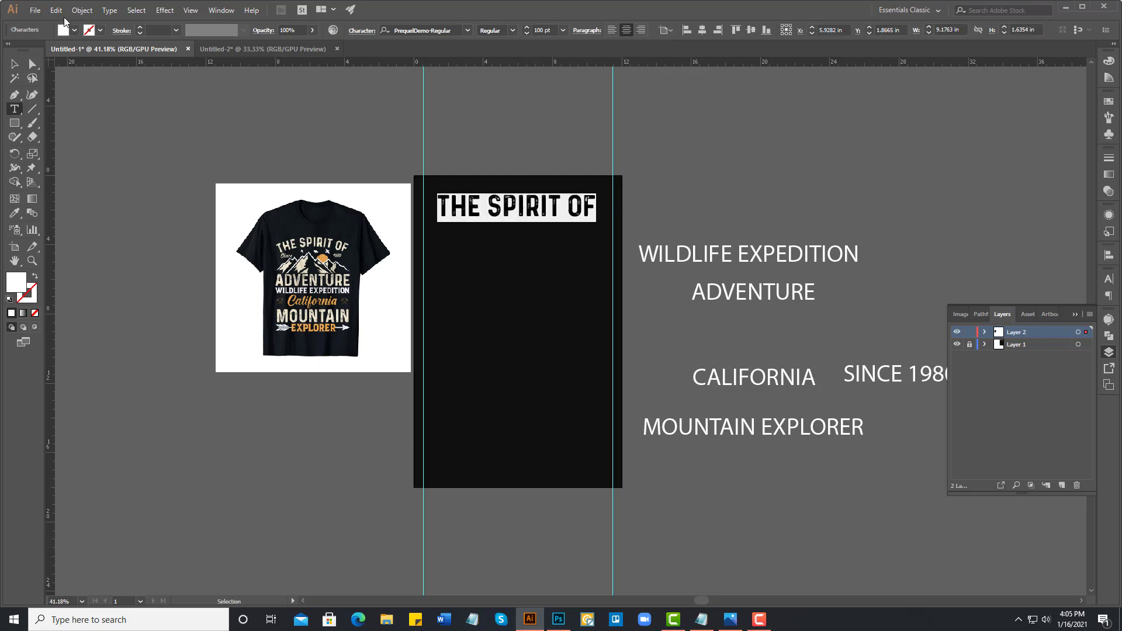
click(56, 10)
click(73, 56)
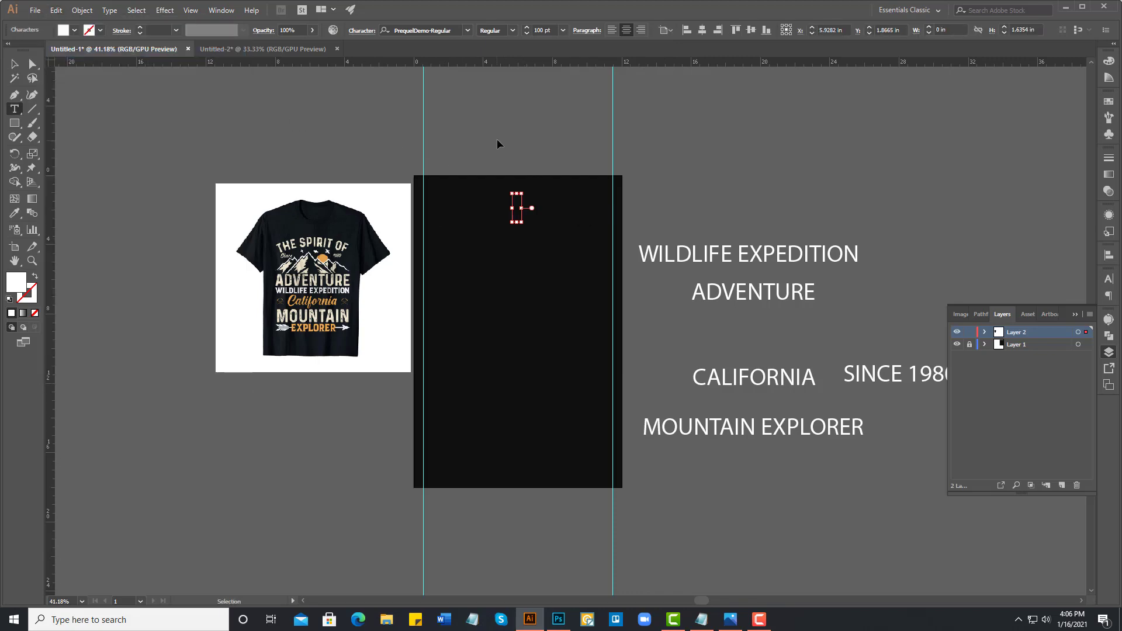
key(Escape)
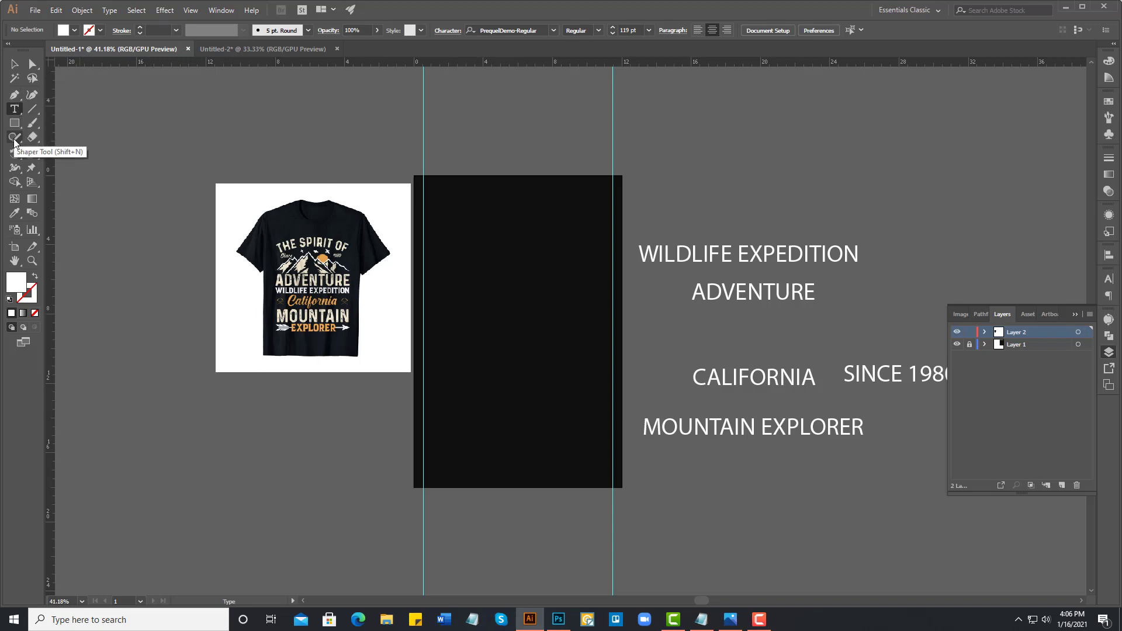
- Draw an ellipse across the top of the black artboard
click(14, 123)
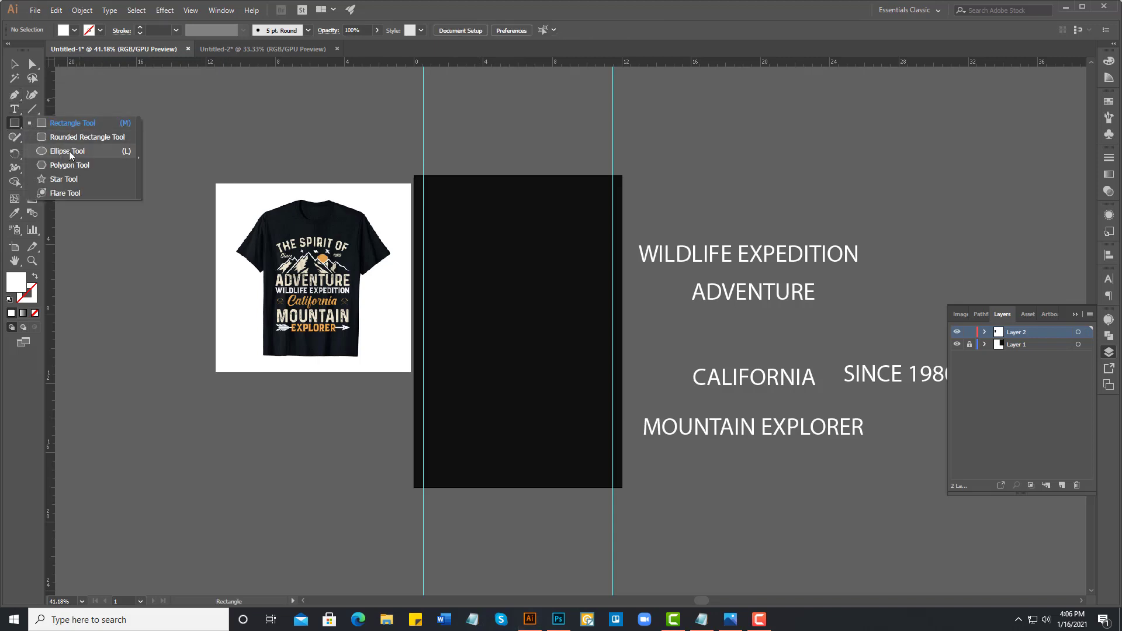
click(69, 151)
mouse_move(453, 218)
mouse_down()
mouse_move(658, 362)
mouse_move(636, 357)
mouse_move(651, 370)
mouse_up()
click(15, 63)
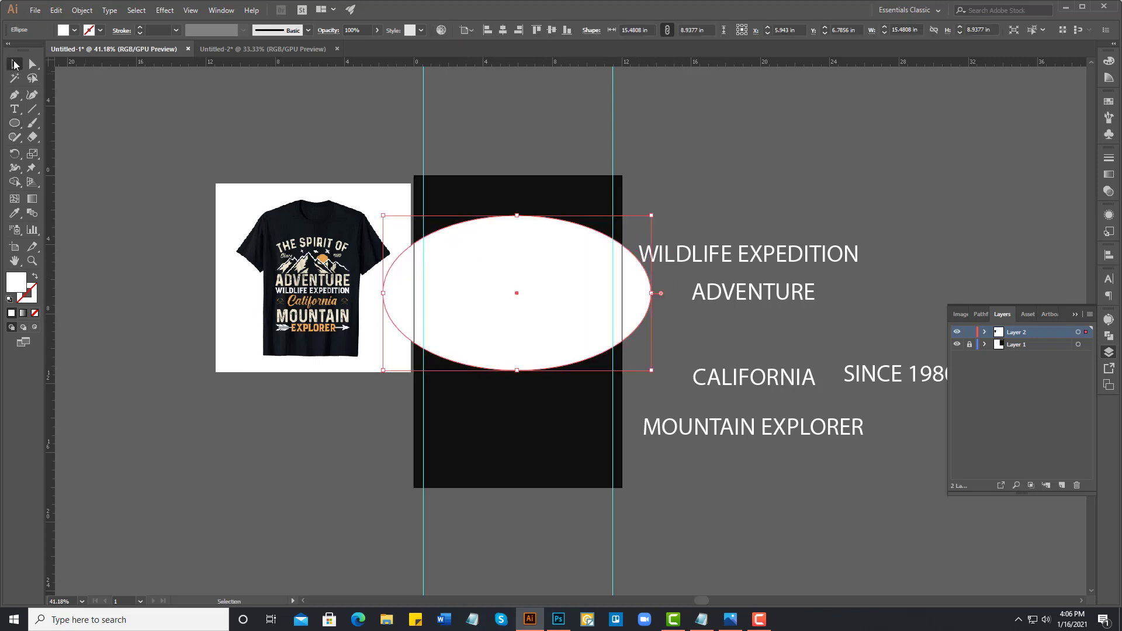
- Paste THE SPIRIT OF as type on the ellipse path, rotated to read upright
drag(14, 109, 32, 133)
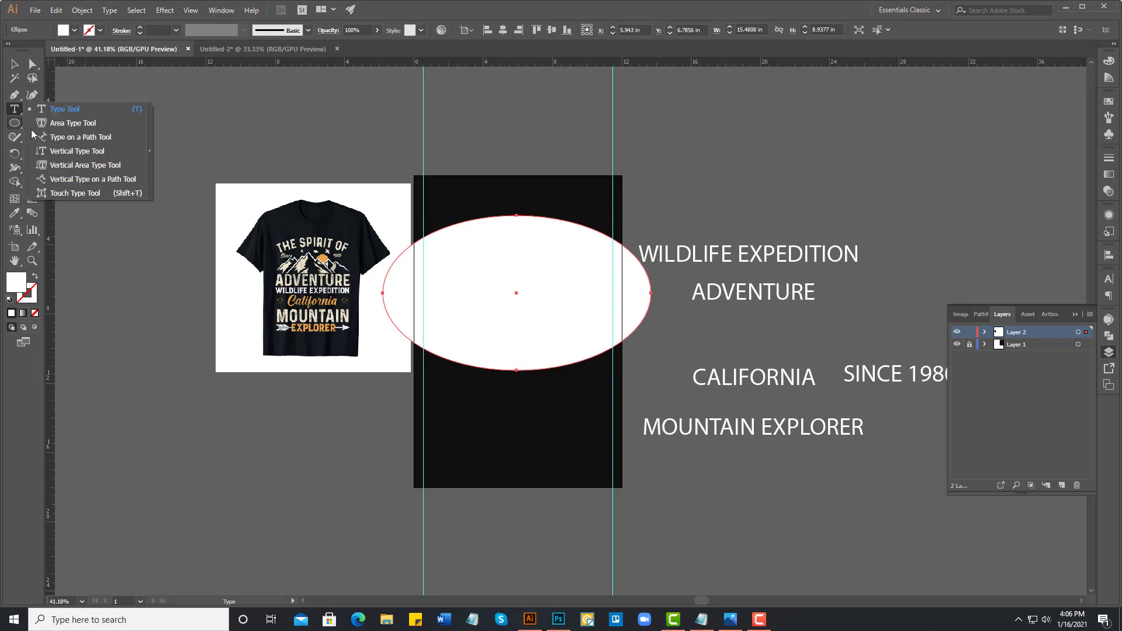
click(51, 137)
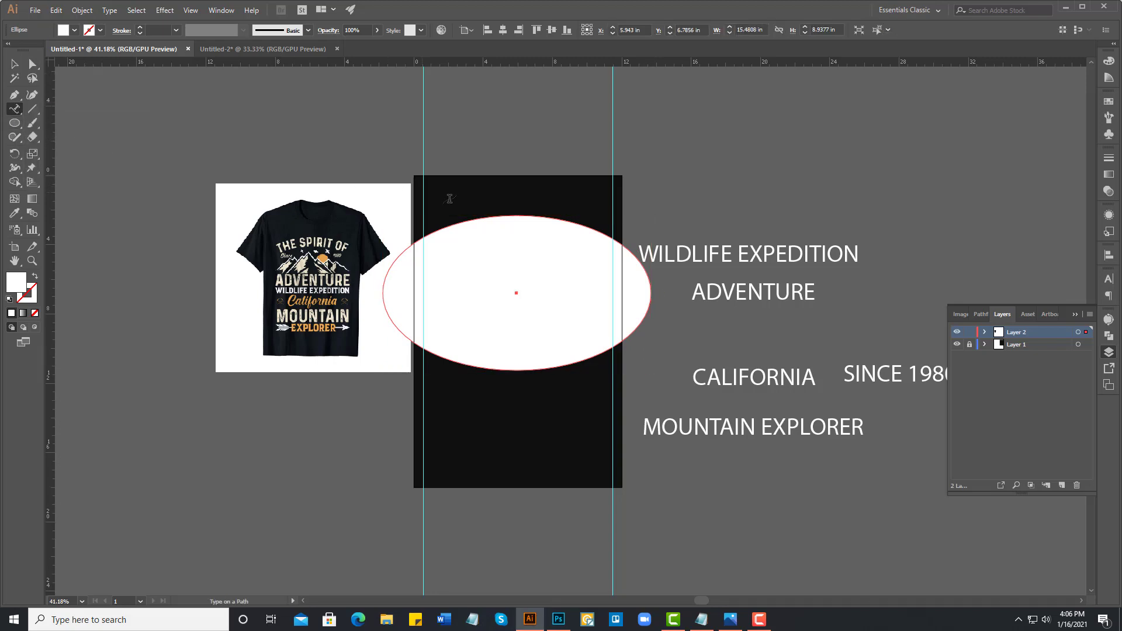
click(517, 215)
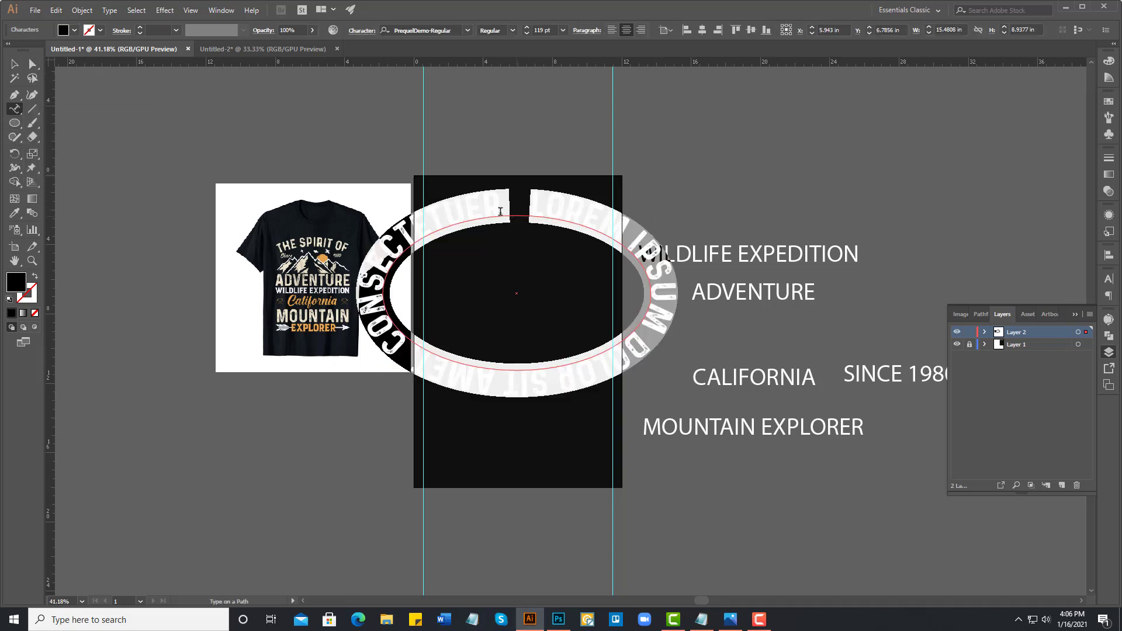
click(57, 11)
click(80, 82)
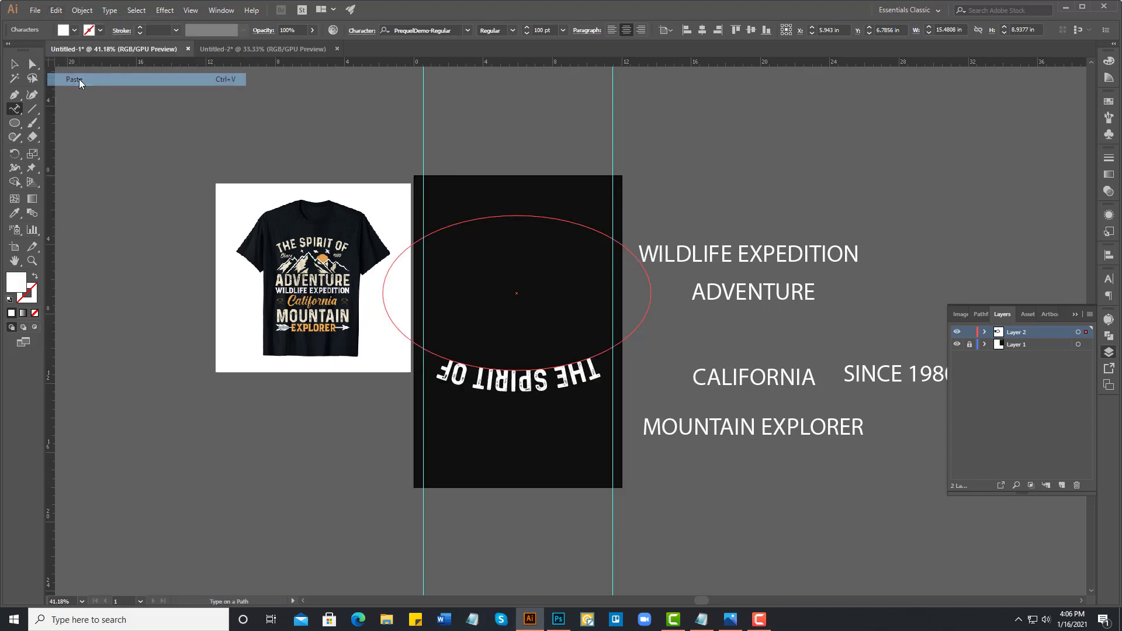
click(9, 67)
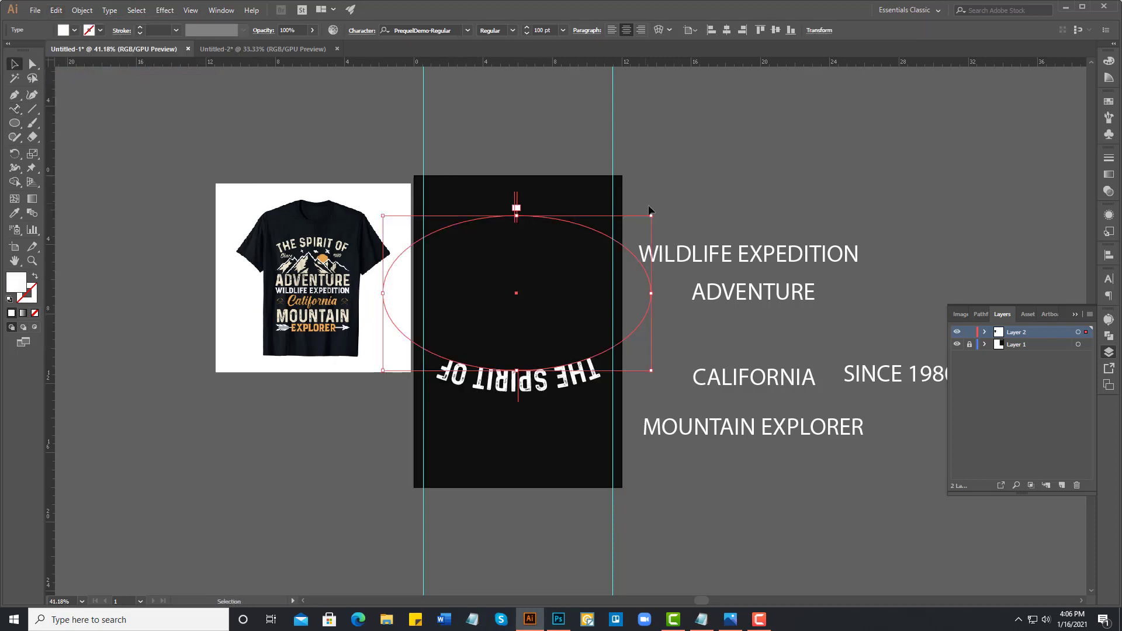
drag(654, 211, 377, 375)
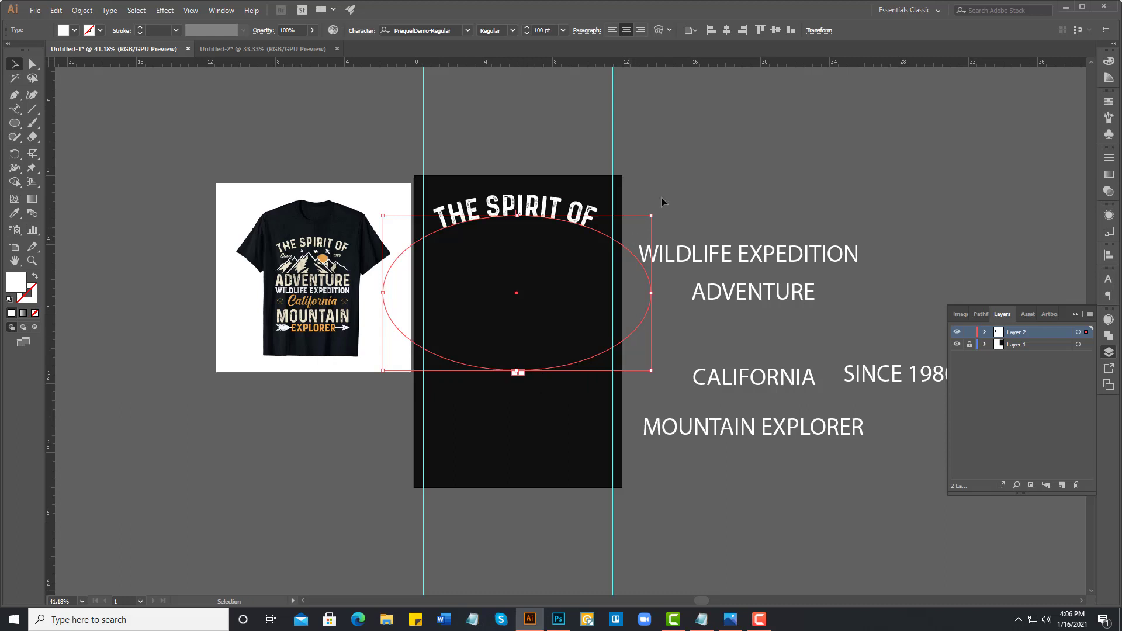
click(699, 183)
- Copy the mountains, arrow and crossed-tools vectors from Untitled-2 into Untitled-1
drag(322, 248, 278, 245)
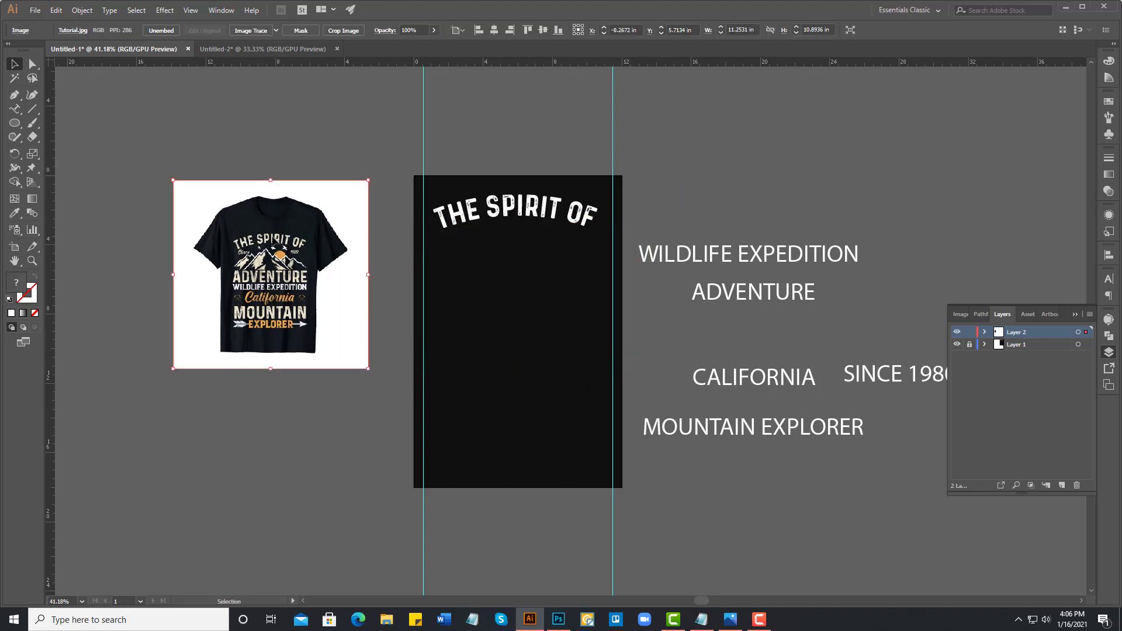
click(274, 49)
click(587, 288)
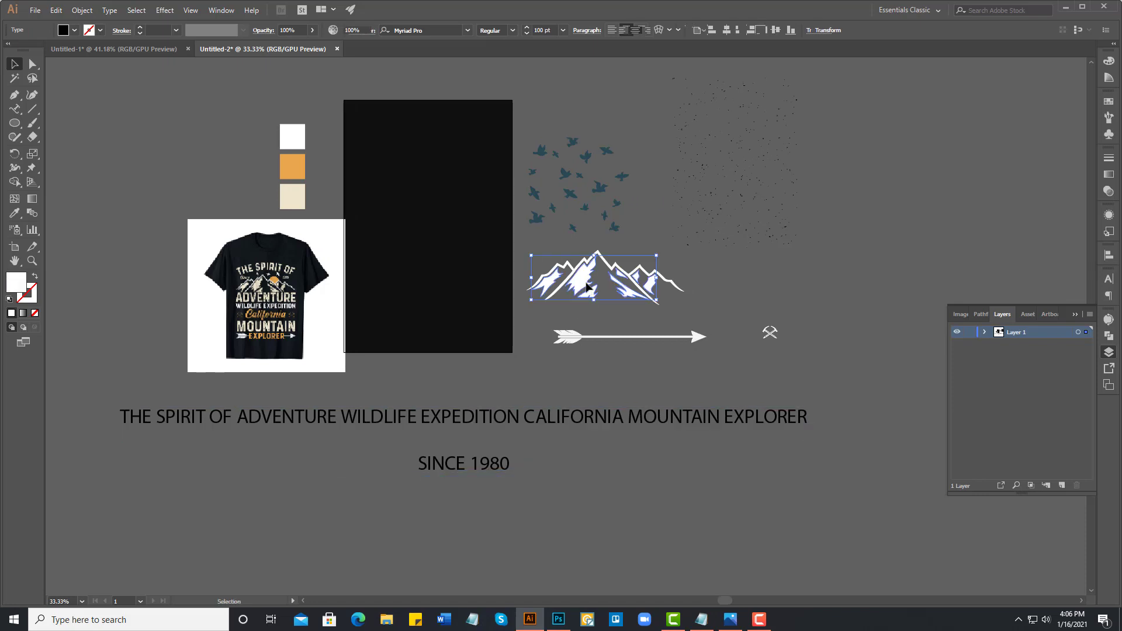
click(691, 311)
click(536, 277)
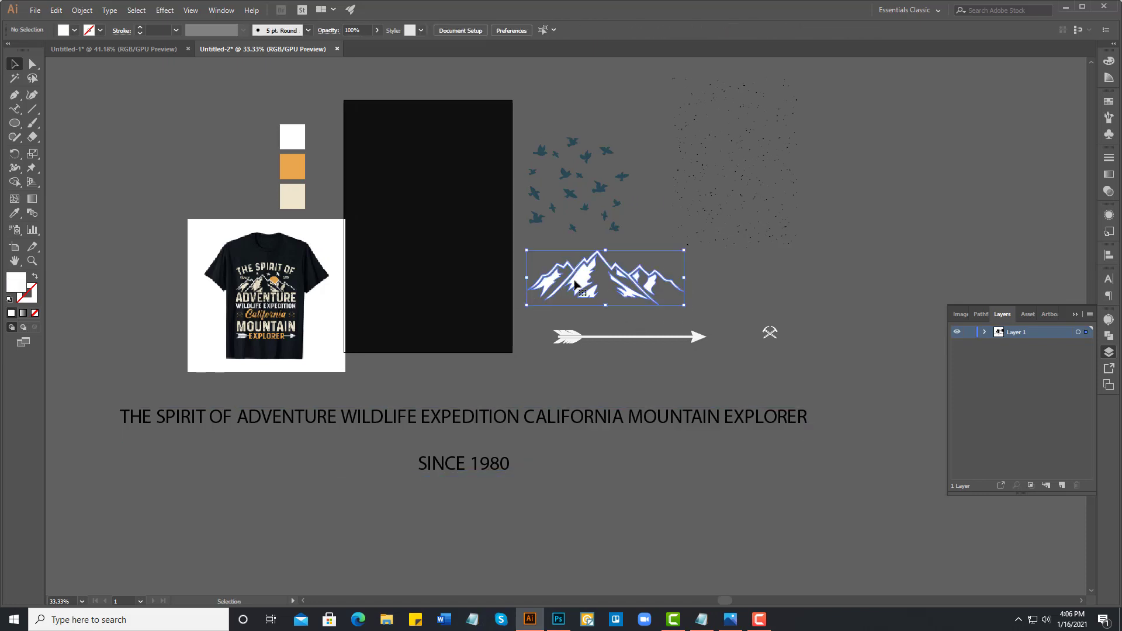
shift+click(695, 337)
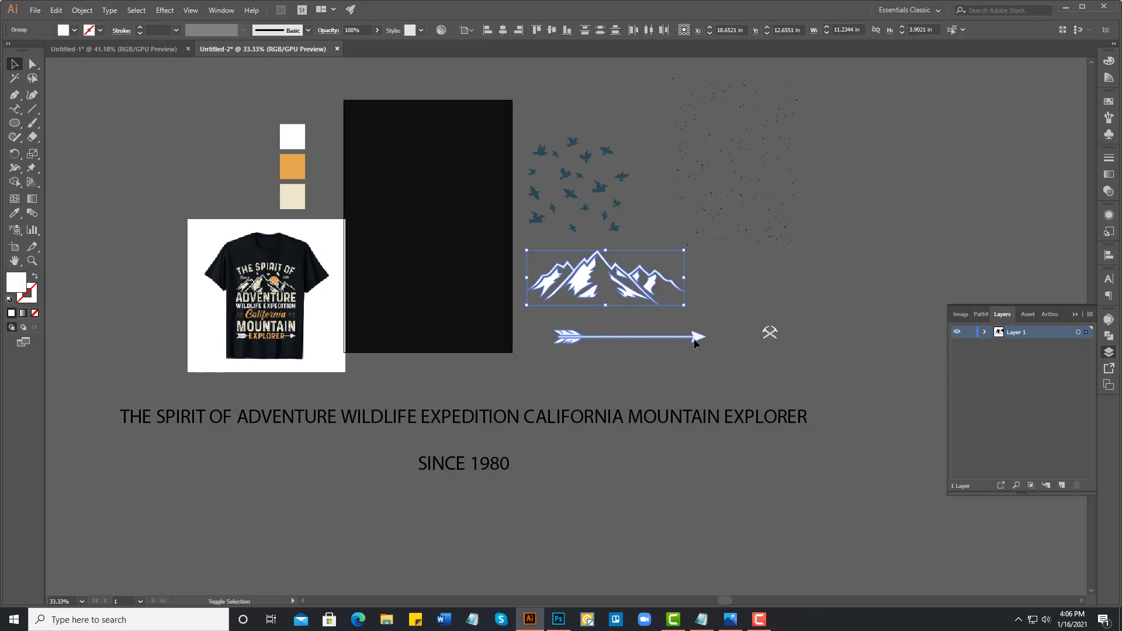
shift+click(770, 334)
mouse_move(598, 277)
mouse_down()
mouse_move(296, 436)
mouse_move(286, 476)
mouse_move(204, 471)
mouse_up()
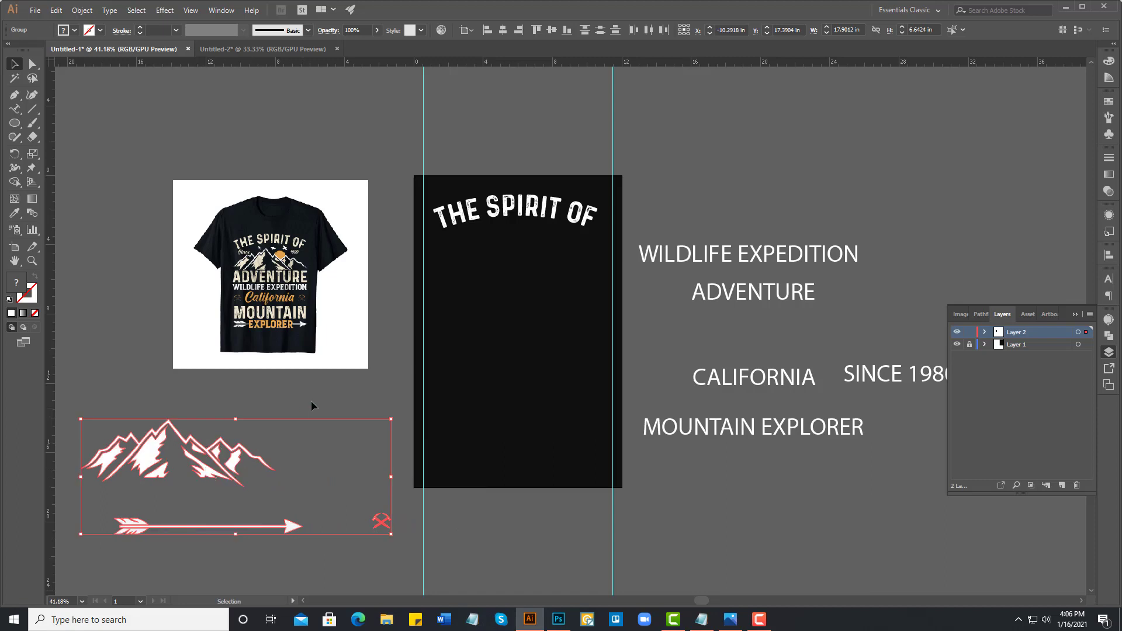
click(311, 401)
- Bring the three colour swatches over and place them beside the T-shirt image
click(262, 49)
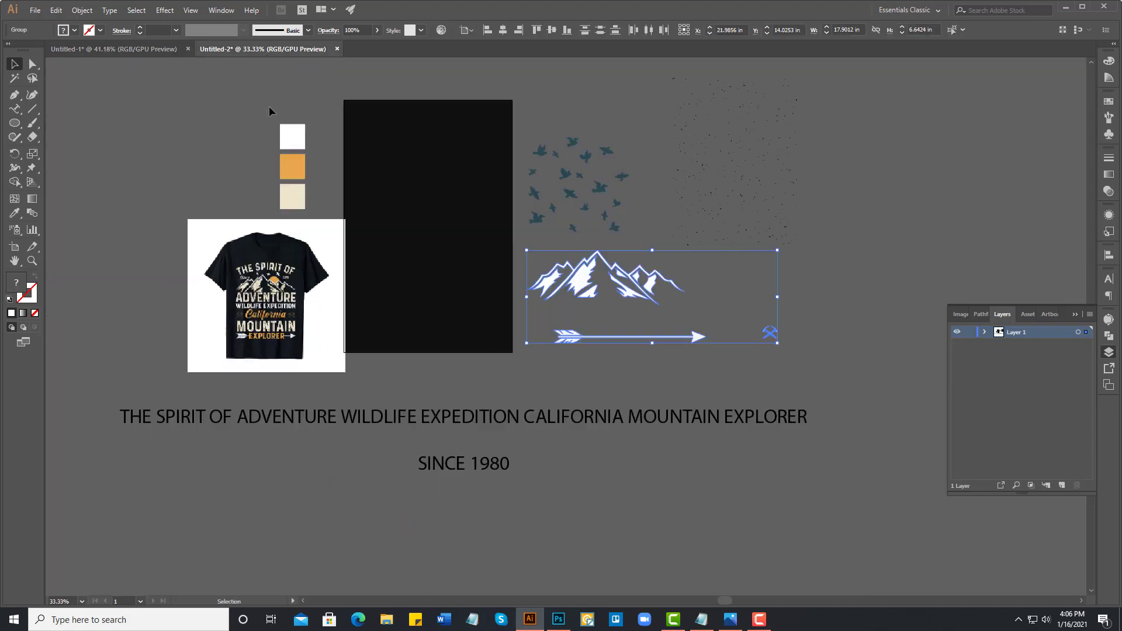
mouse_move(289, 203)
mouse_down()
mouse_move(137, 52)
mouse_move(269, 306)
mouse_up()
drag(334, 433, 333, 432)
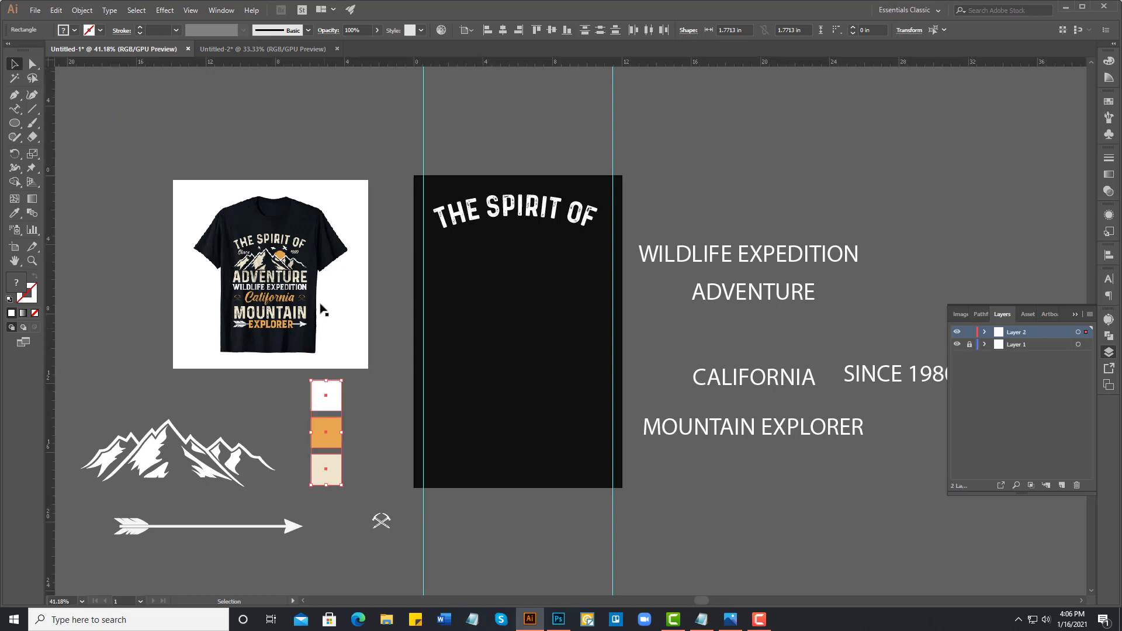
drag(293, 258, 175, 154)
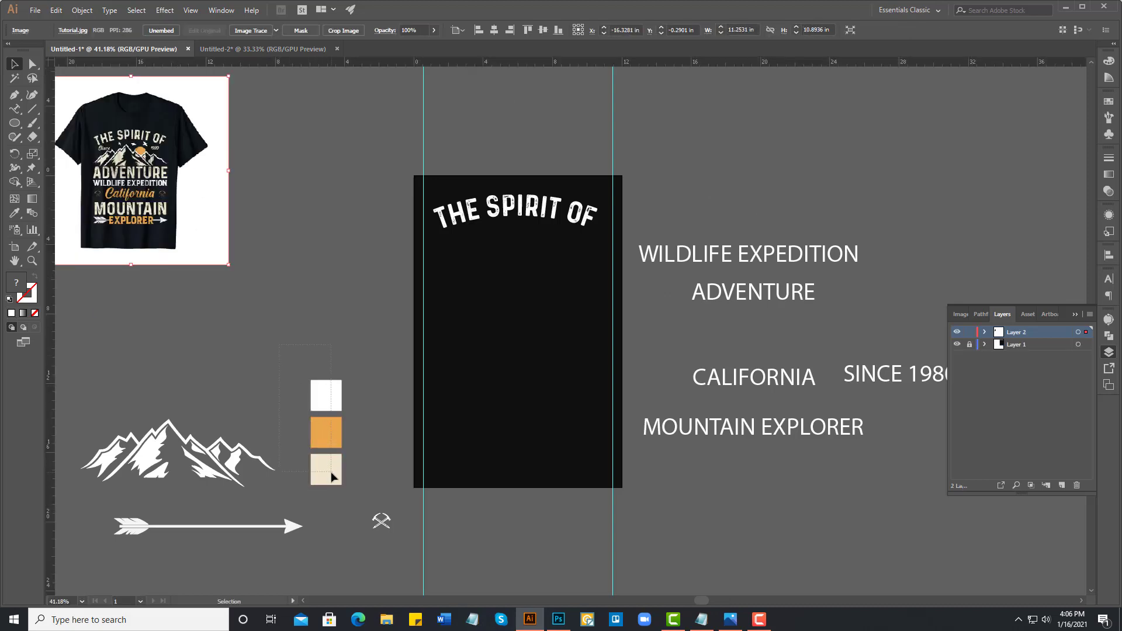
drag(333, 477, 307, 272)
- Group the mountain pieces, centre them horizontally, and move them just below THE SPIRIT OF
click(343, 336)
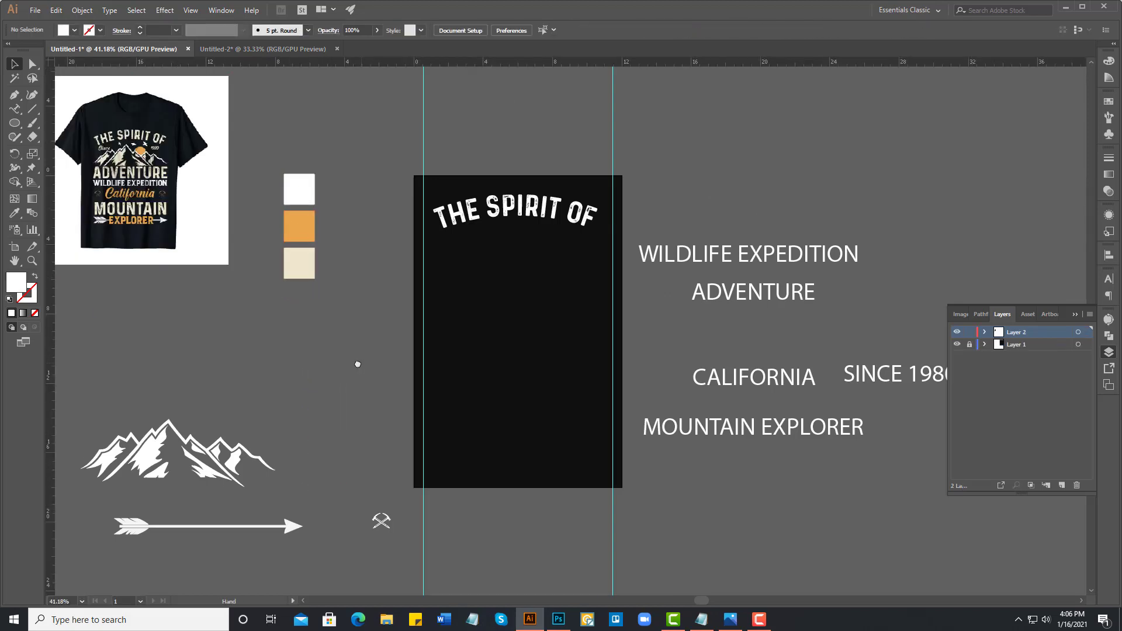
drag(358, 364, 351, 349)
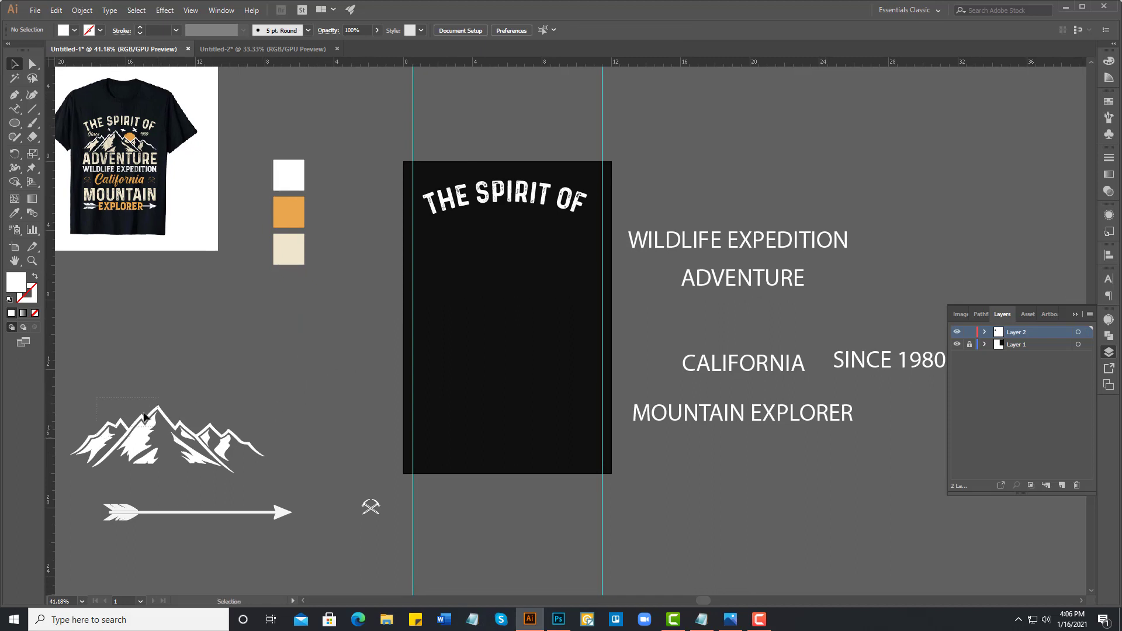
scroll(199, 407, left, 1)
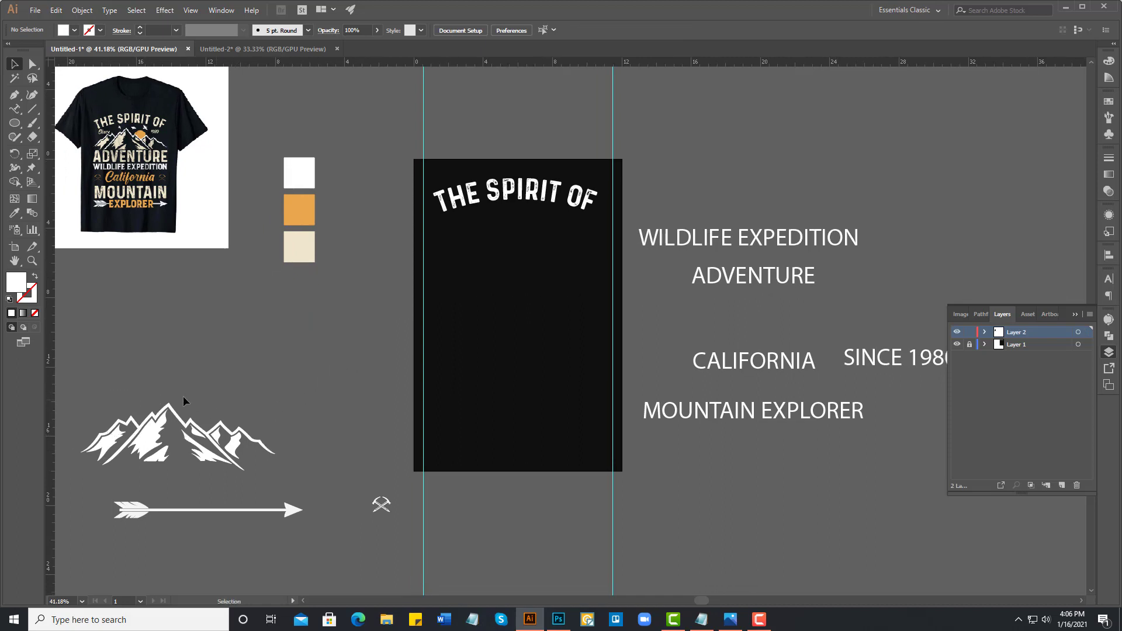
click(230, 442)
right_click(140, 449)
click(245, 331)
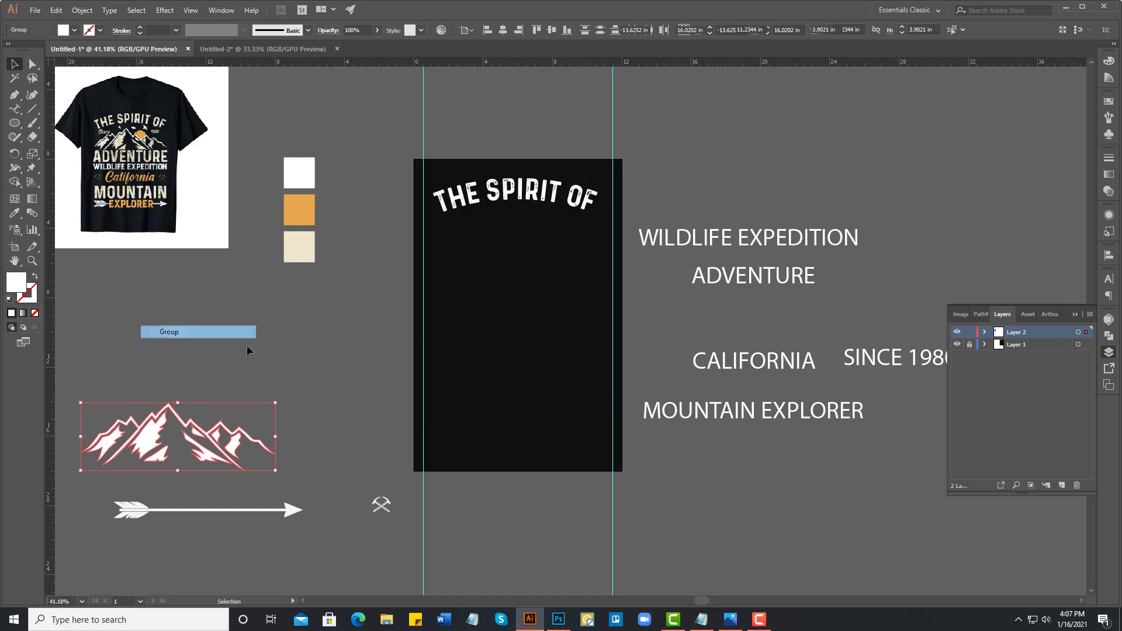
click(210, 453)
click(206, 455)
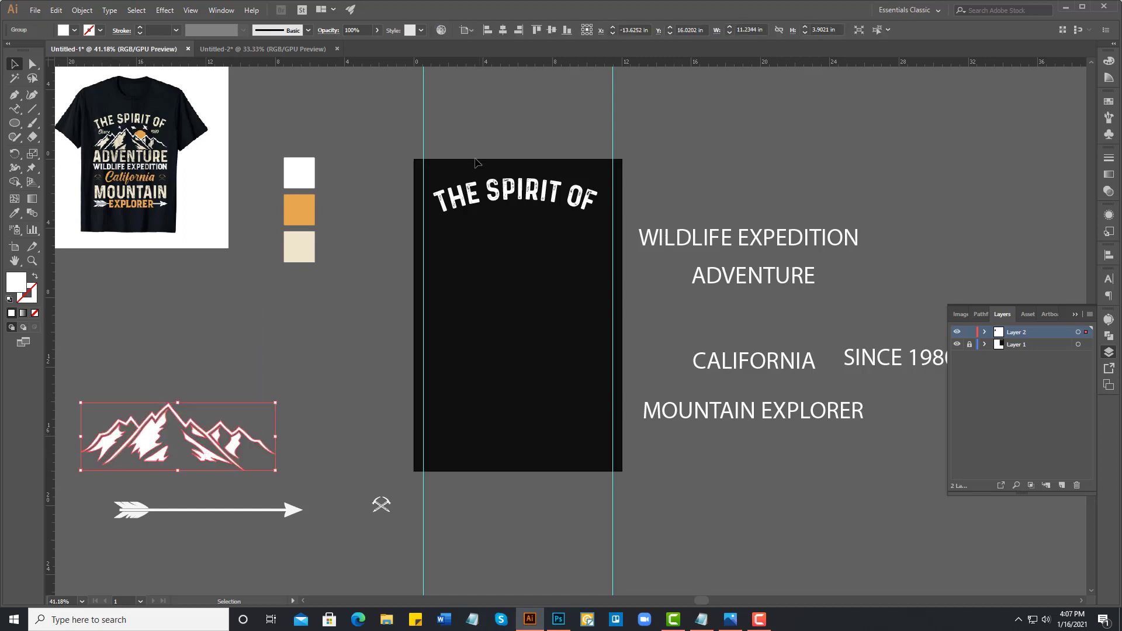
click(506, 31)
drag(500, 439, 497, 240)
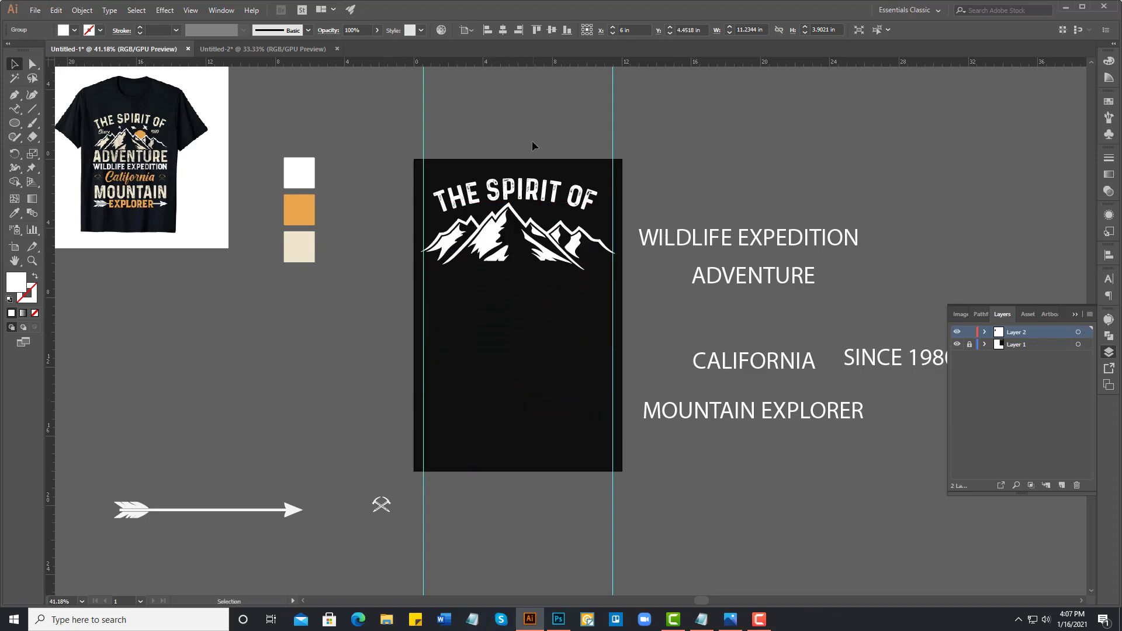
click(531, 145)
- Enlarge the curved THE SPIRIT OF to 113 pt and centre it on the artboard
key(z)
click(555, 269)
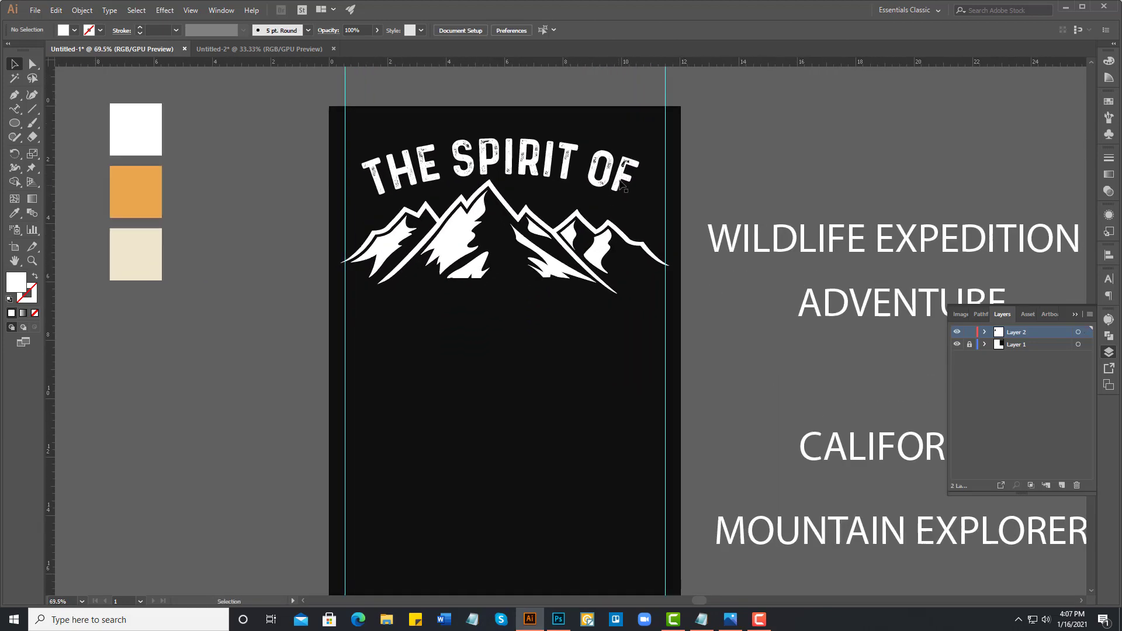
key(ctrl+z)
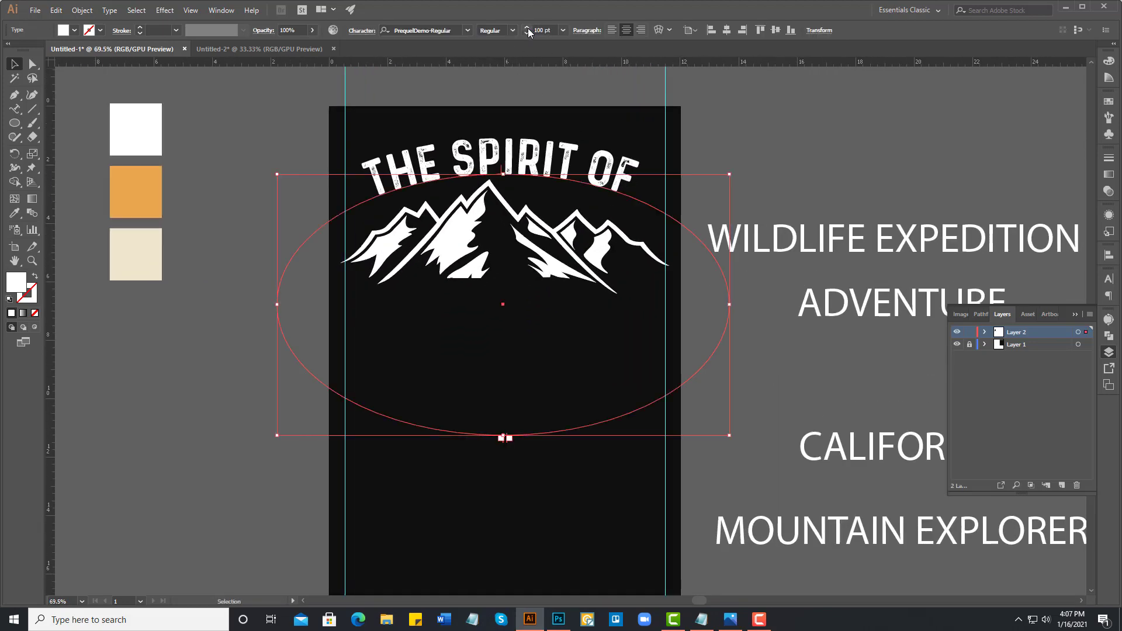
click(527, 27)
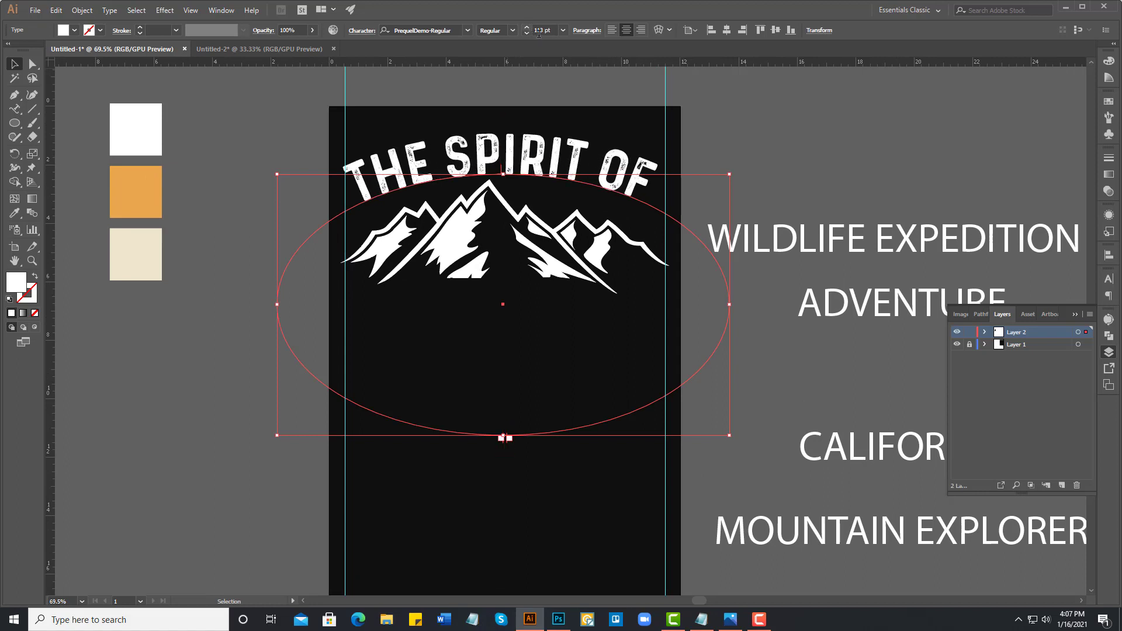
click(1108, 255)
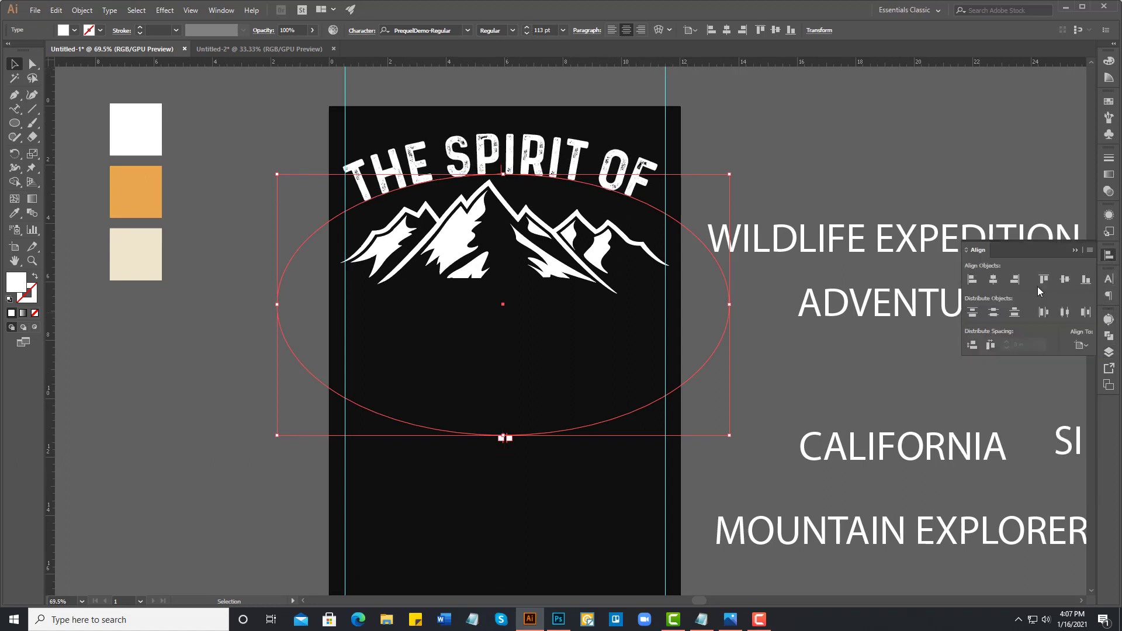
click(995, 281)
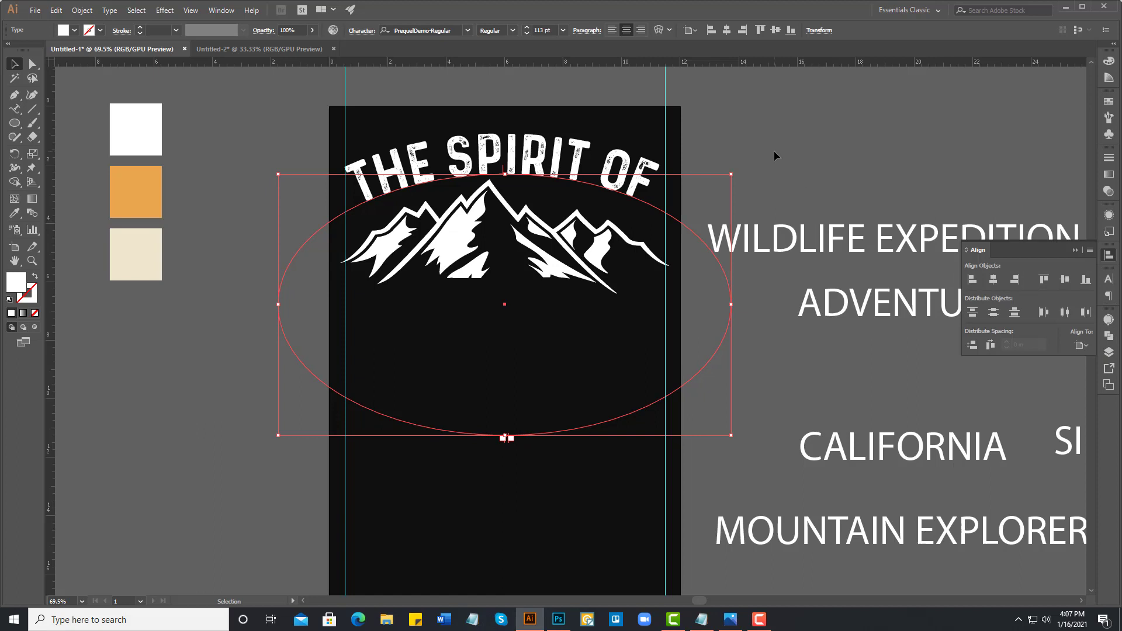
key(Right)
key(Right)
key(Right)
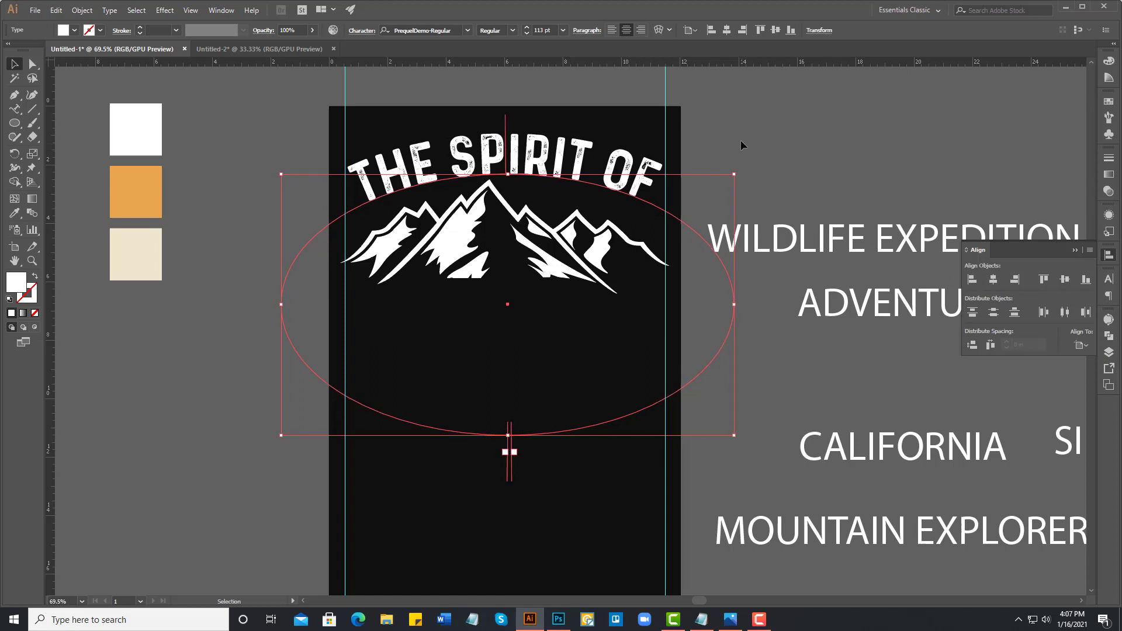
click(741, 145)
- Shrink the mountain group slightly to fit under the heading, then zoom out to 50%
key(ctrl+minus)
mouse_move(496, 205)
mouse_down()
mouse_move(519, 279)
mouse_move(520, 256)
mouse_up()
click(508, 273)
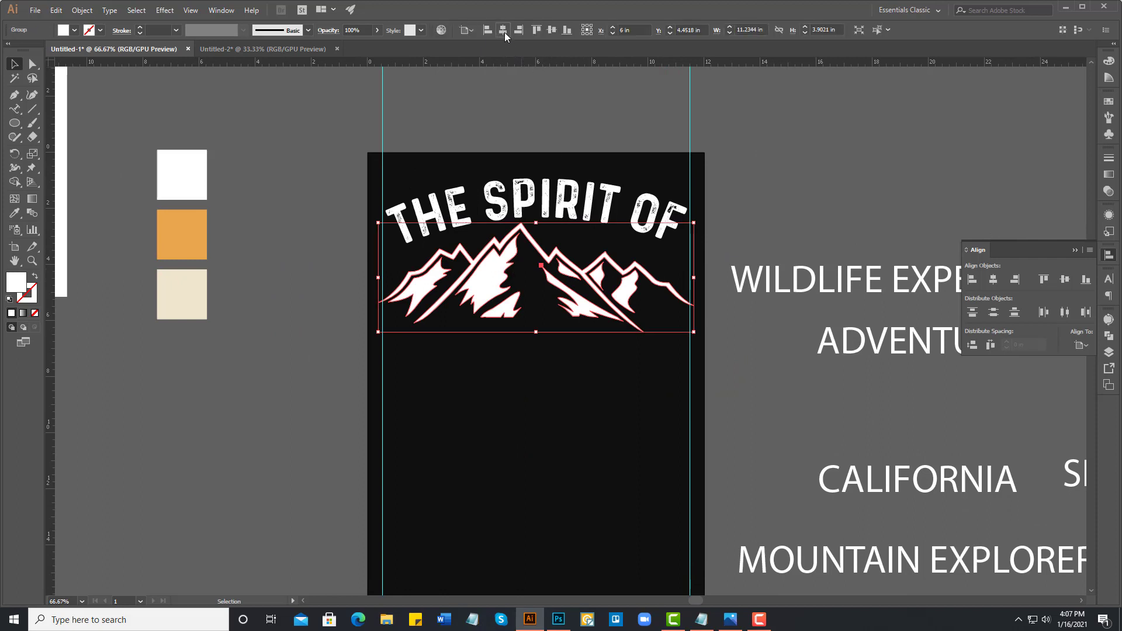
drag(696, 223, 691, 224)
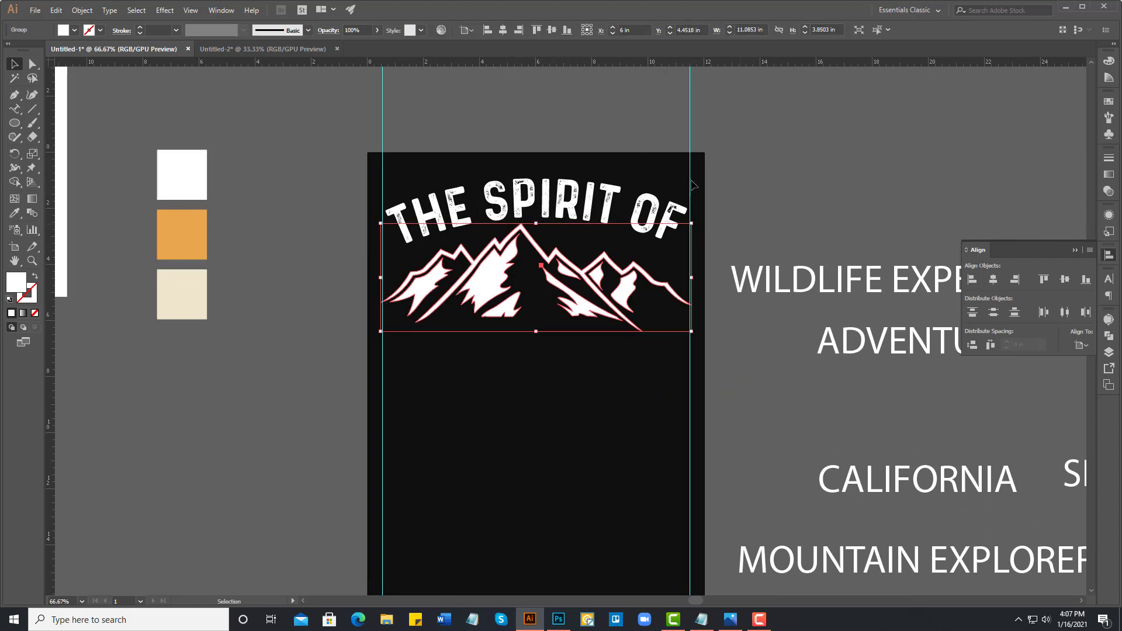
click(716, 259)
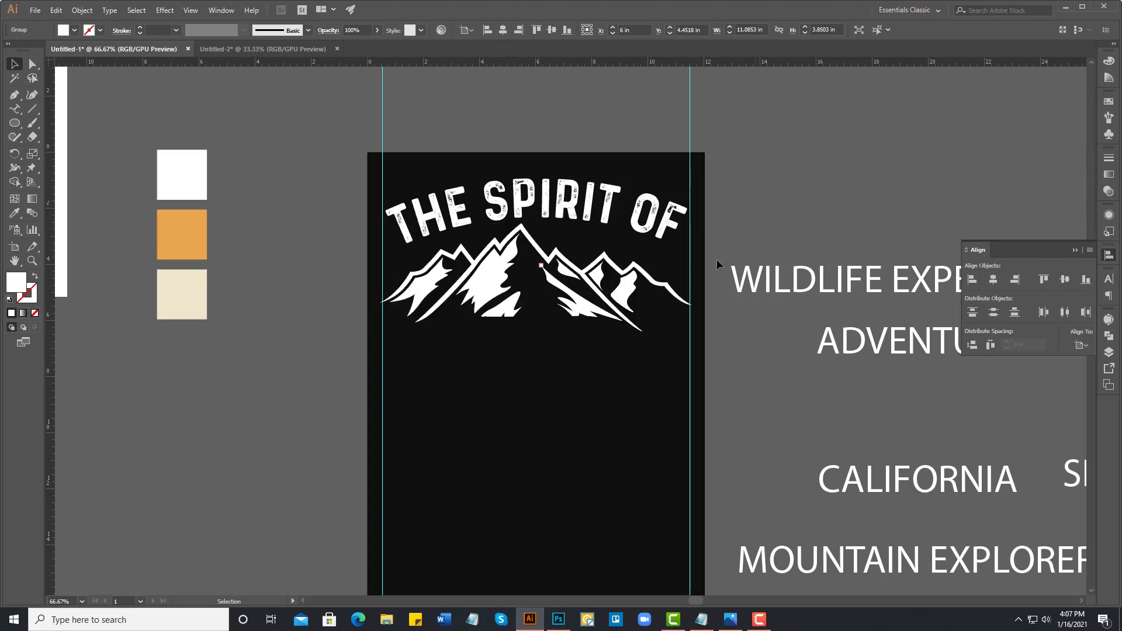
key(ctrl+minus)
drag(543, 344, 591, 329)
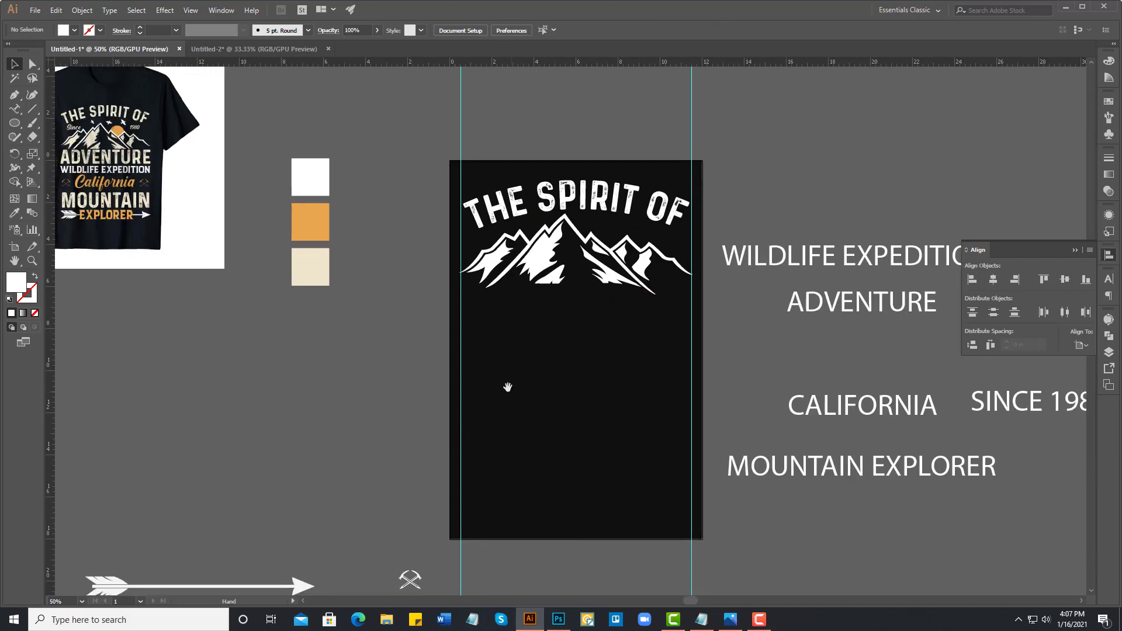
- Move ADVENTURE below the mountains and eyedrop THE SPIRIT OF's PrequelDemo-Regular style onto it
drag(508, 389, 475, 383)
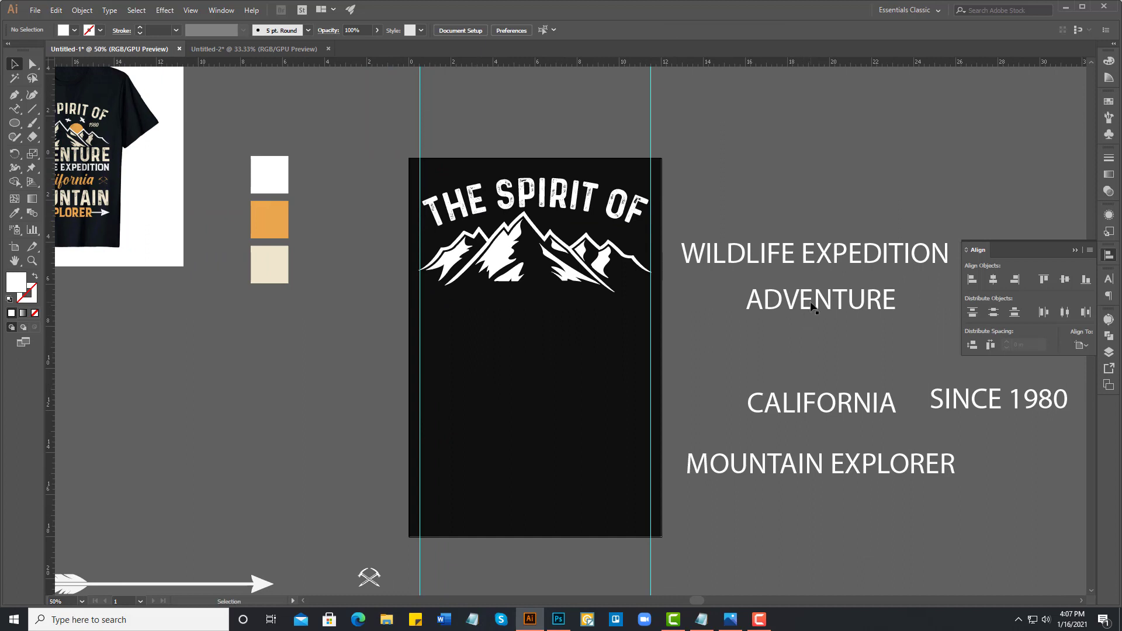
drag(812, 305, 540, 331)
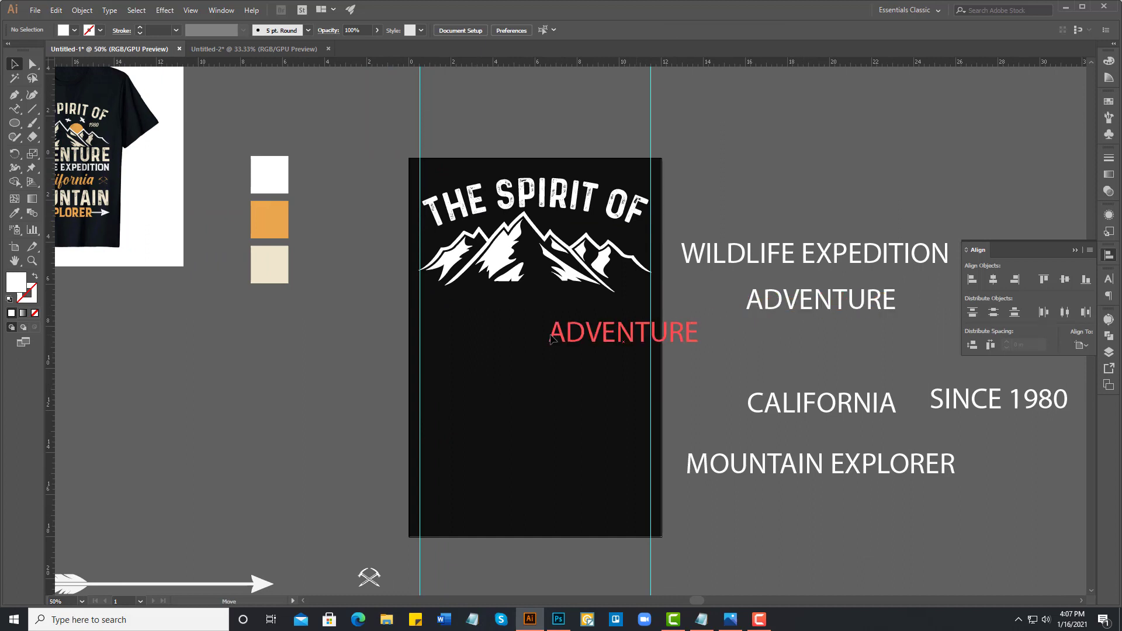
click(18, 212)
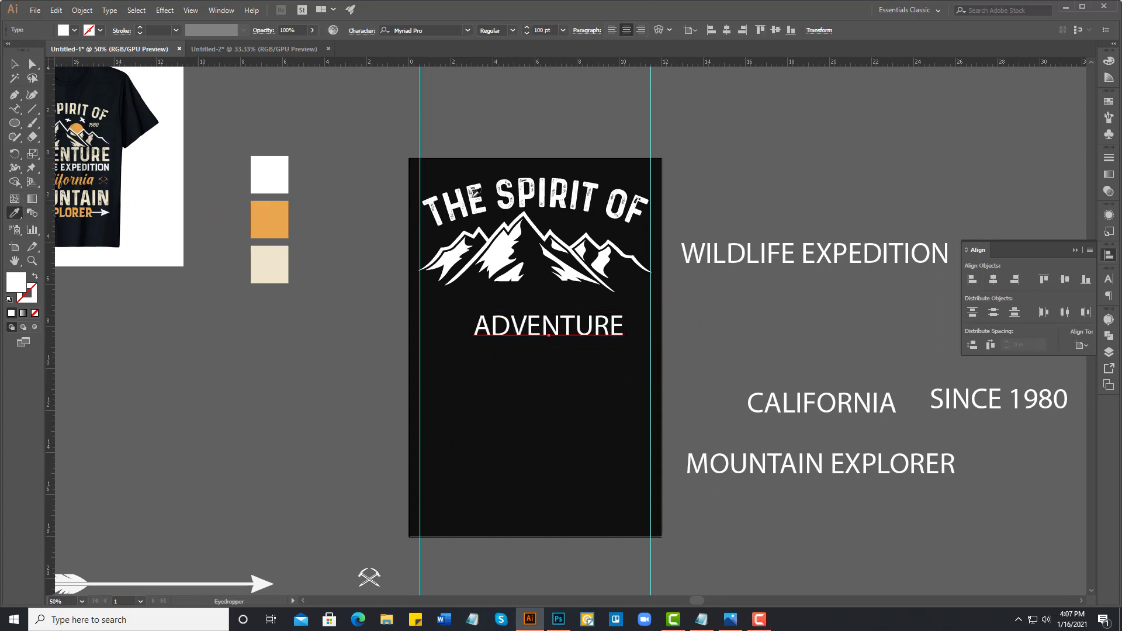
click(505, 186)
- Centre ADVENTURE horizontally and scale it up to span the artboard width
click(14, 64)
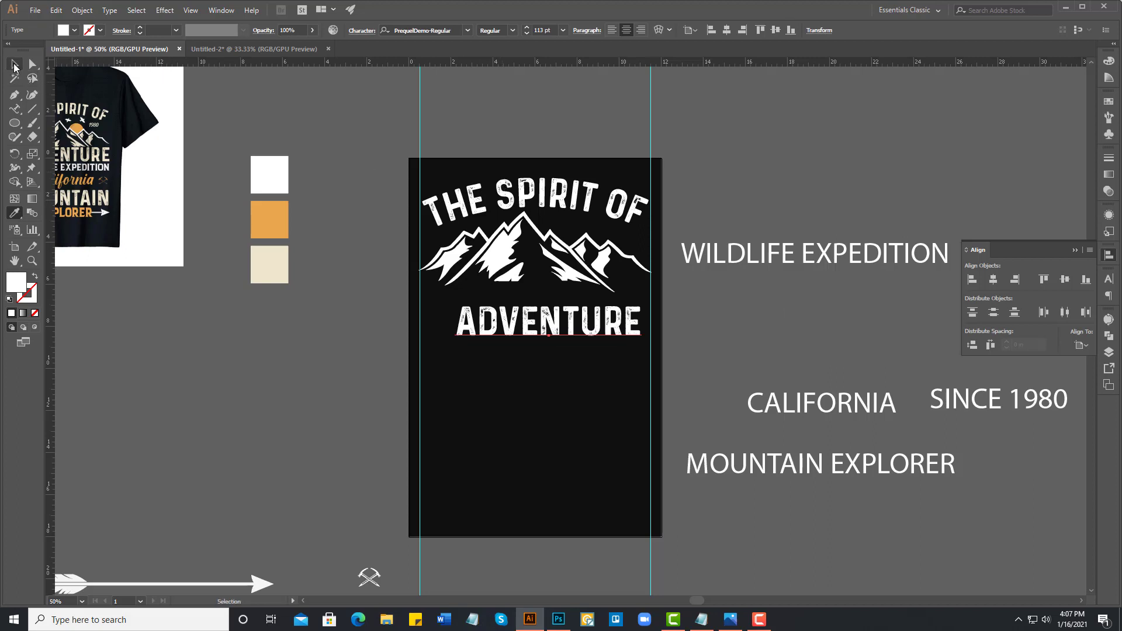
click(993, 281)
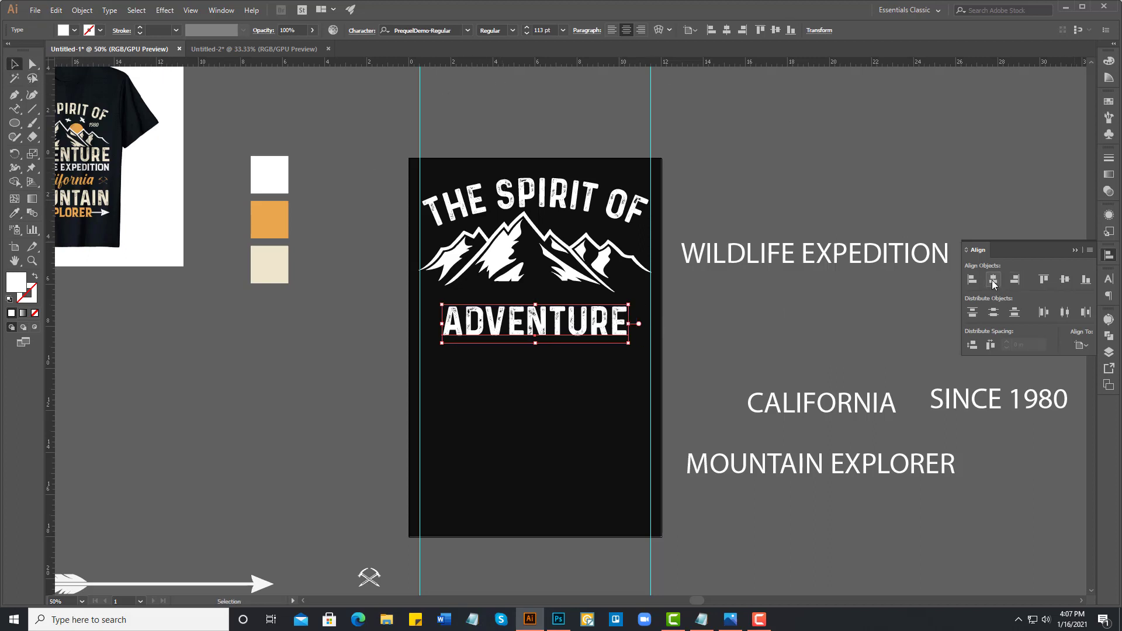
drag(628, 345, 651, 347)
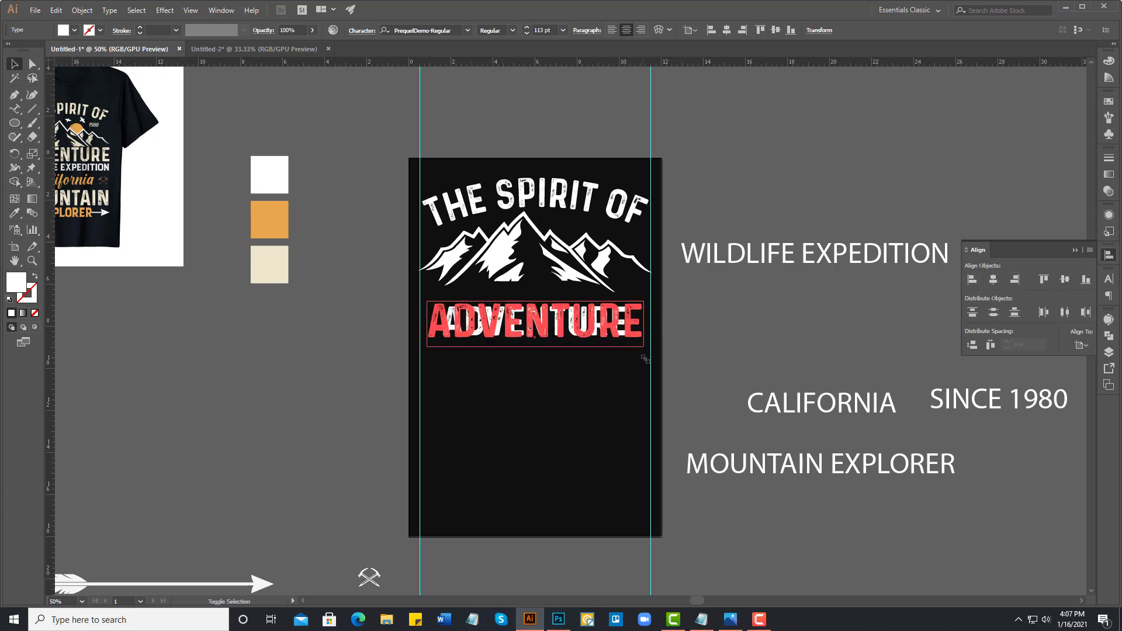
click(704, 328)
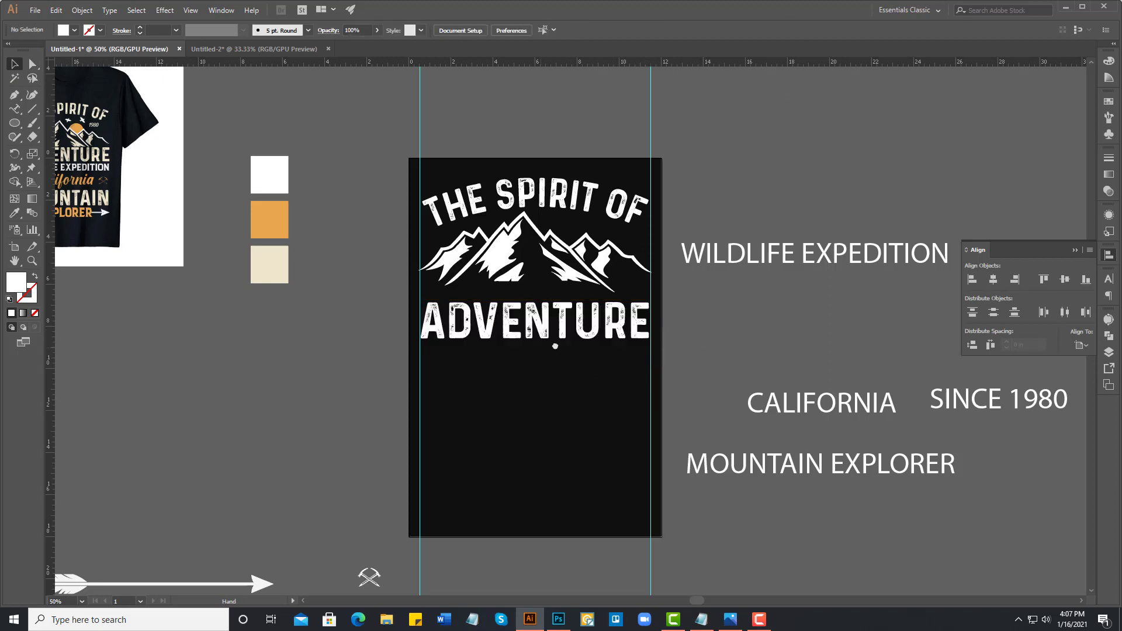
mouse_move(527, 352)
mouse_down()
mouse_move(628, 344)
mouse_move(597, 340)
mouse_up()
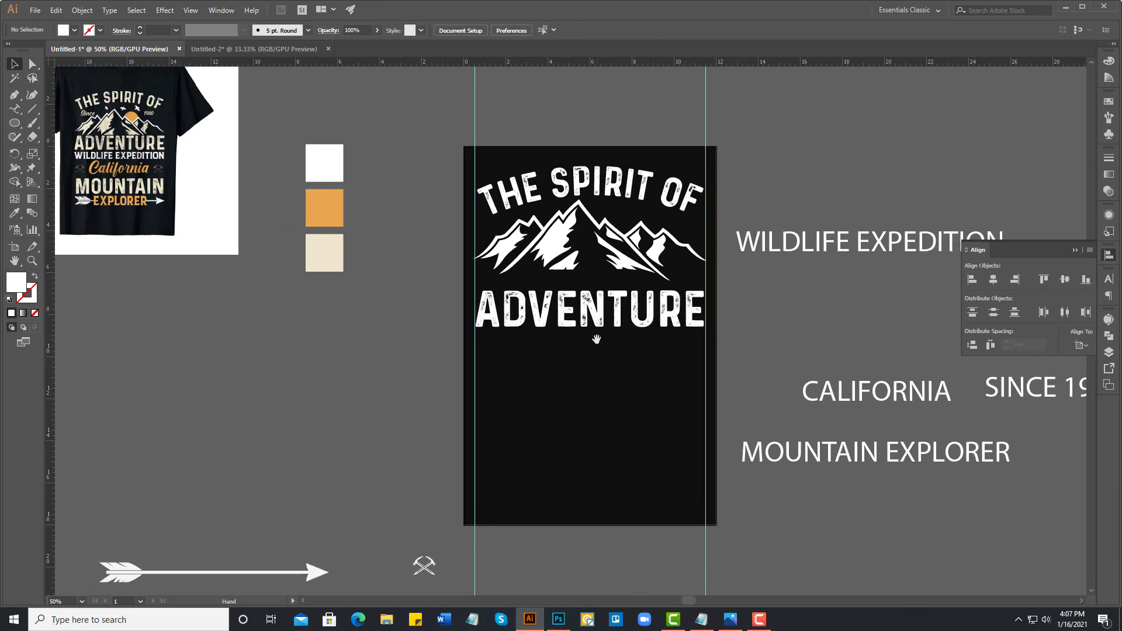
- Ungroup the mountain artwork and fill its inner shapes with the cream swatch instead of white
click(564, 255)
right_click(564, 255)
click(584, 345)
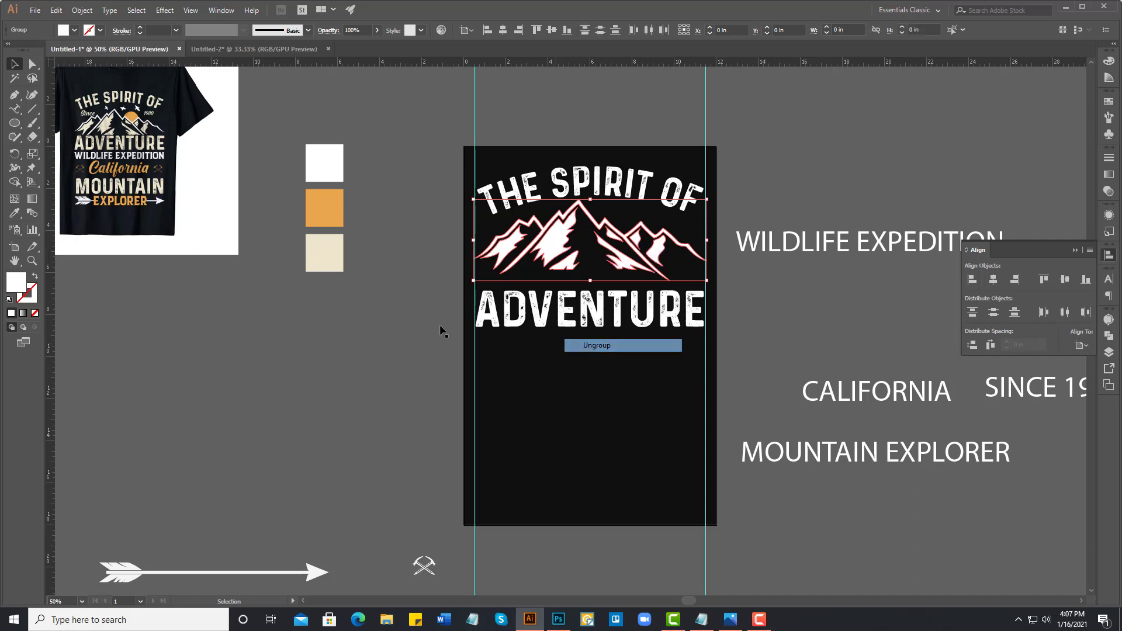
click(500, 267)
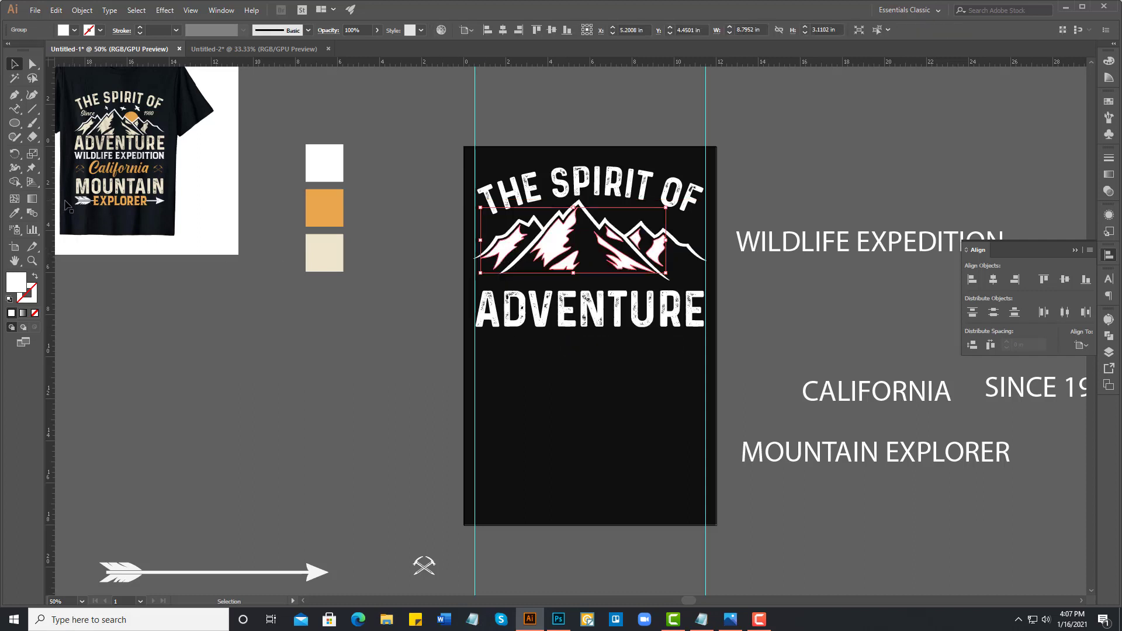
click(15, 215)
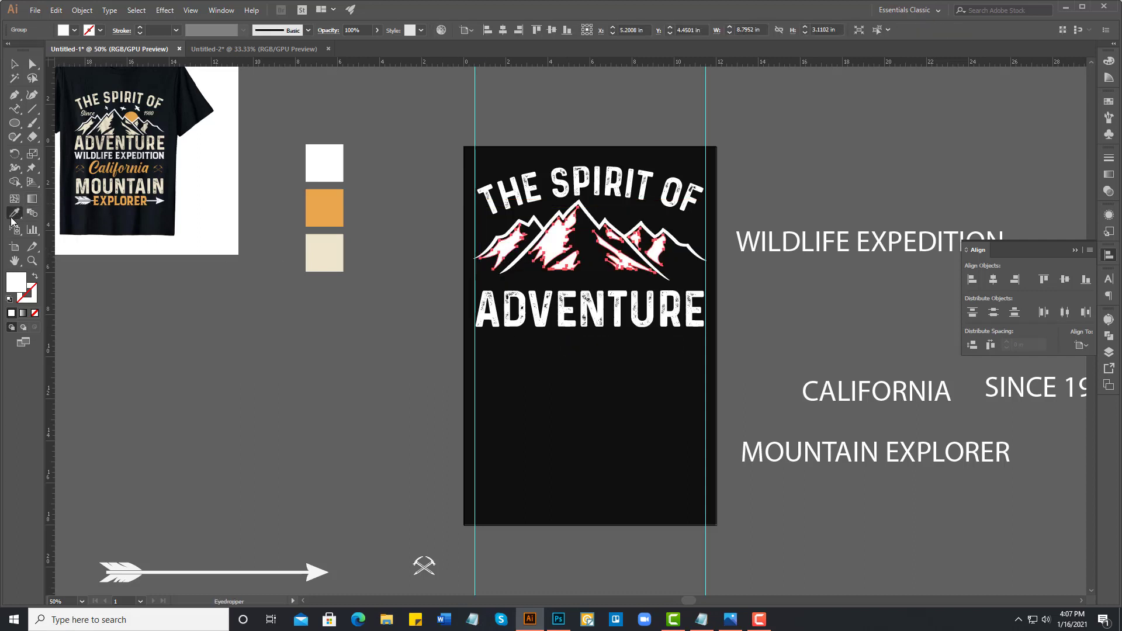
click(330, 247)
key(ctrl+shift+a)
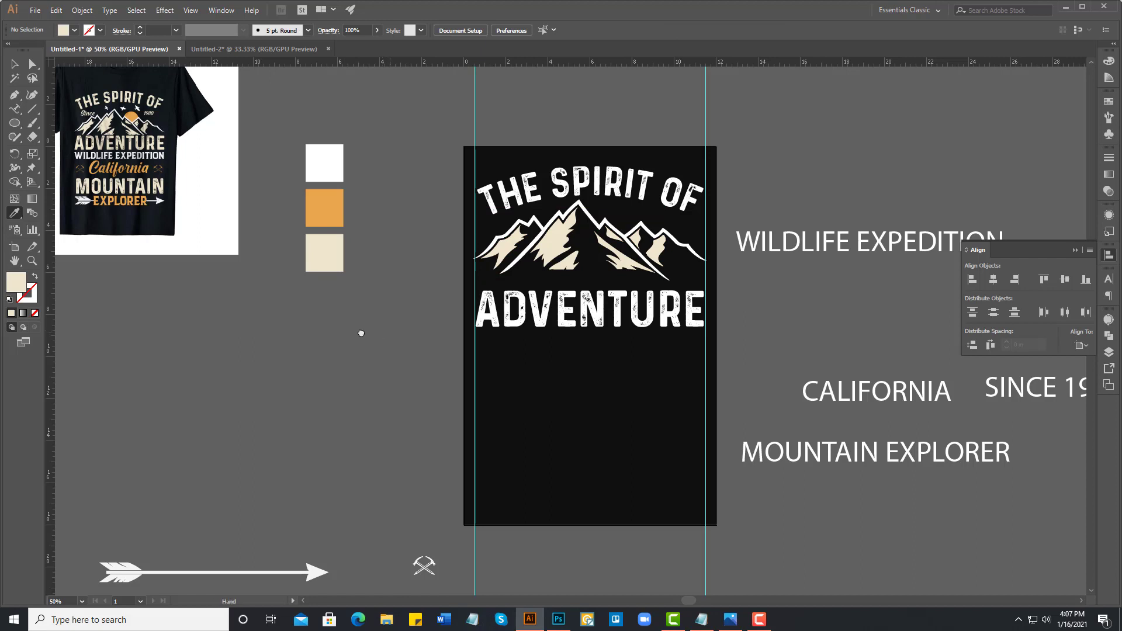
drag(361, 333, 321, 335)
key(l)
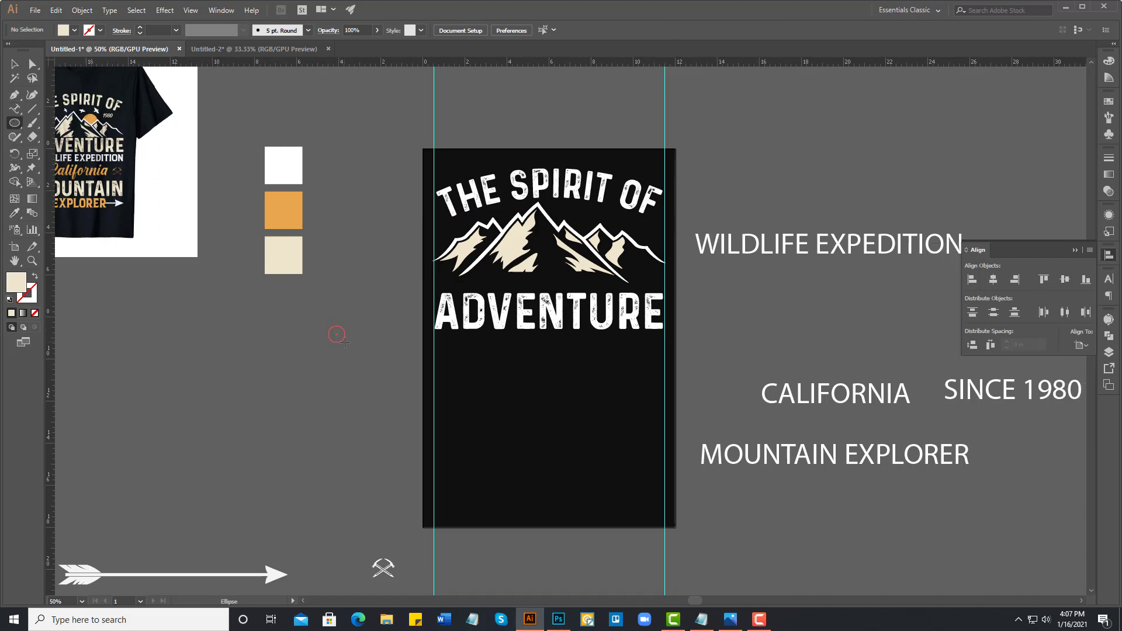
- Draw a small circle beside the artboard and fill it with the orange swatch colour
drag(337, 334, 344, 343)
key(v)
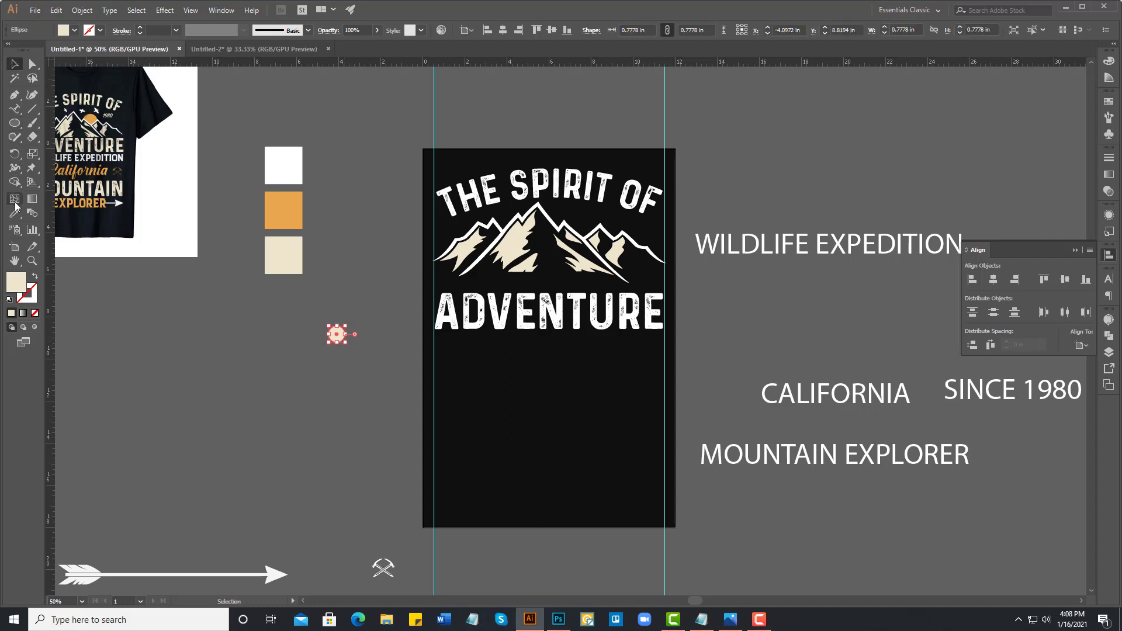
click(15, 212)
click(285, 204)
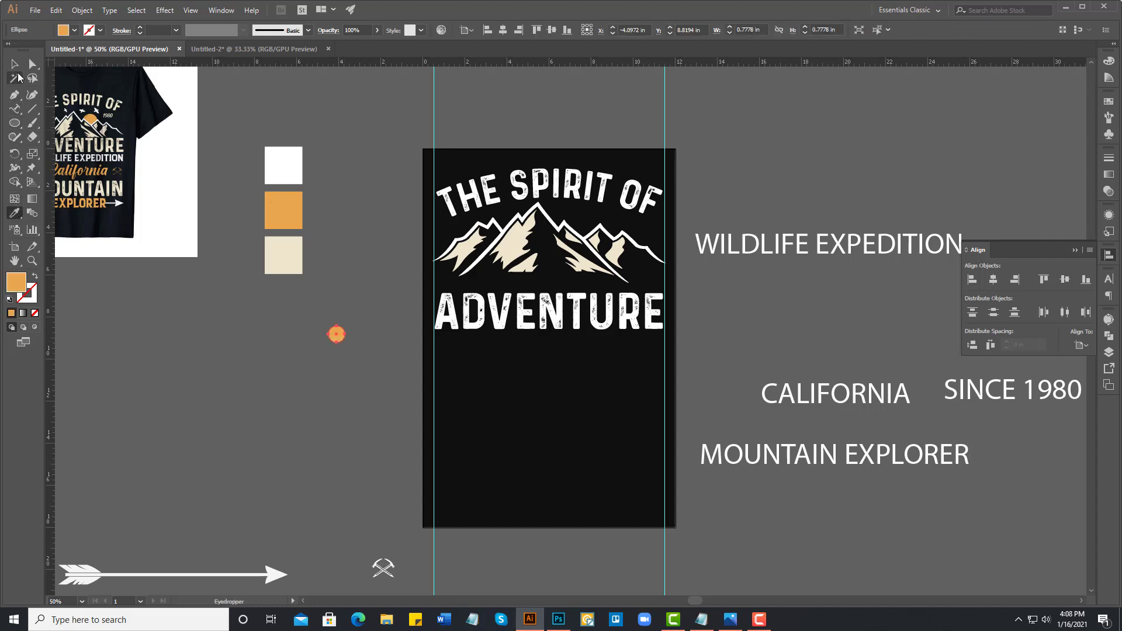
click(15, 63)
click(282, 331)
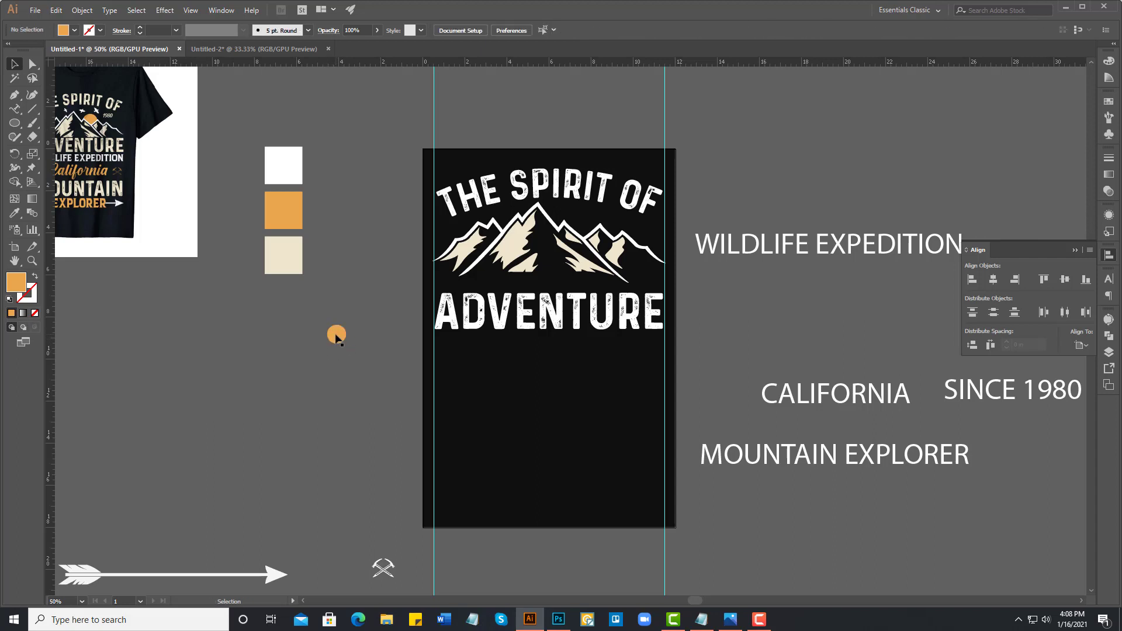
- Move the orange circle between the mountain peaks as a sun and shift the t-shirt mockup down
drag(337, 338, 582, 229)
drag(752, 191, 710, 221)
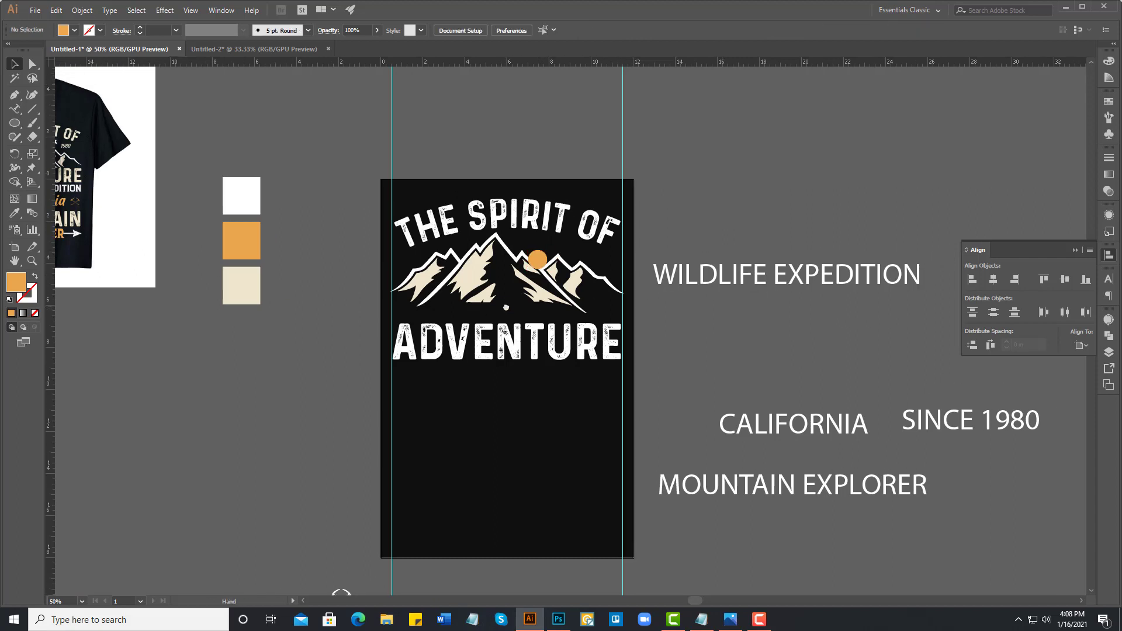
drag(360, 284, 436, 285)
drag(135, 208, 342, 467)
scroll(314, 358, down, 2)
scroll(313, 358, right, 4)
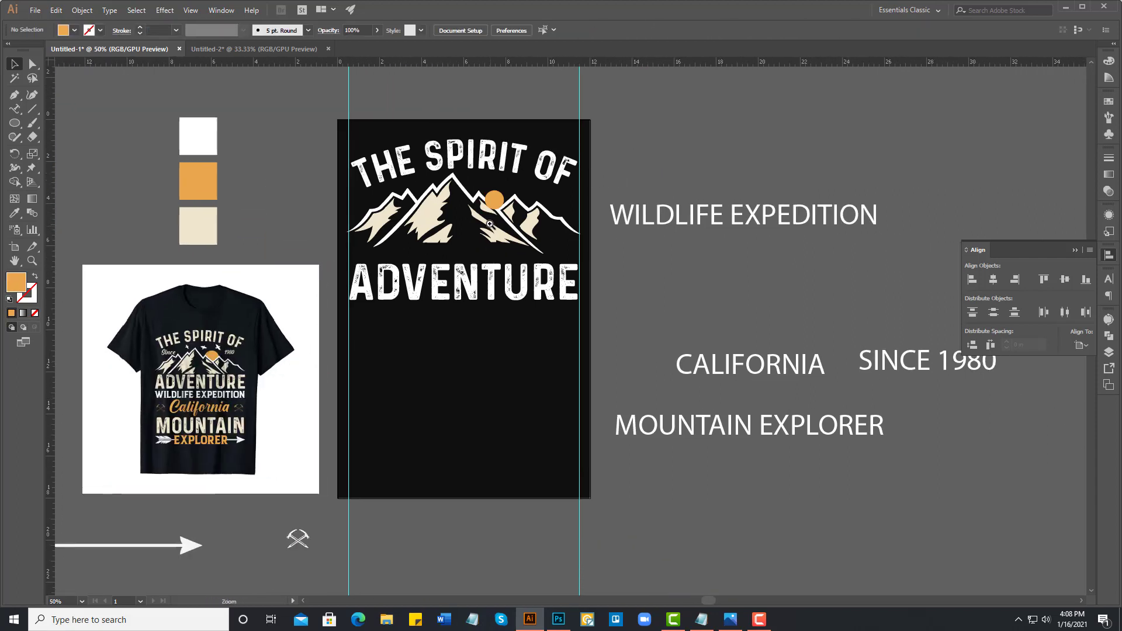
mouse_move(490, 224)
mouse_down()
mouse_move(536, 240)
mouse_move(536, 230)
mouse_up()
- Bring the mountain group to the front so it sits over the orange sun
click(536, 230)
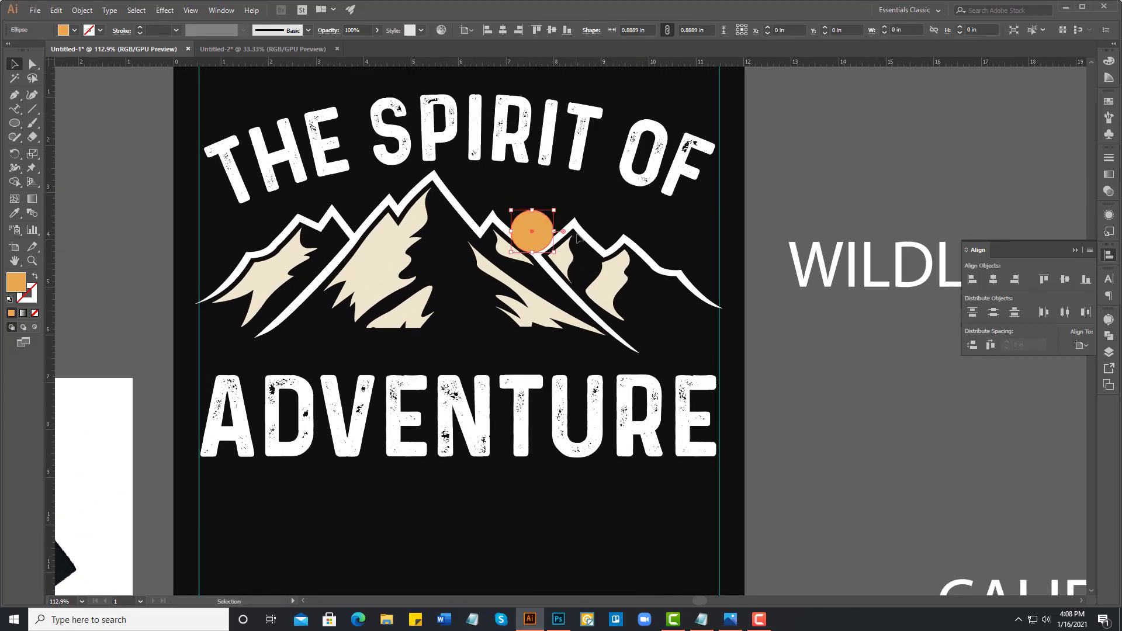
right_click(574, 228)
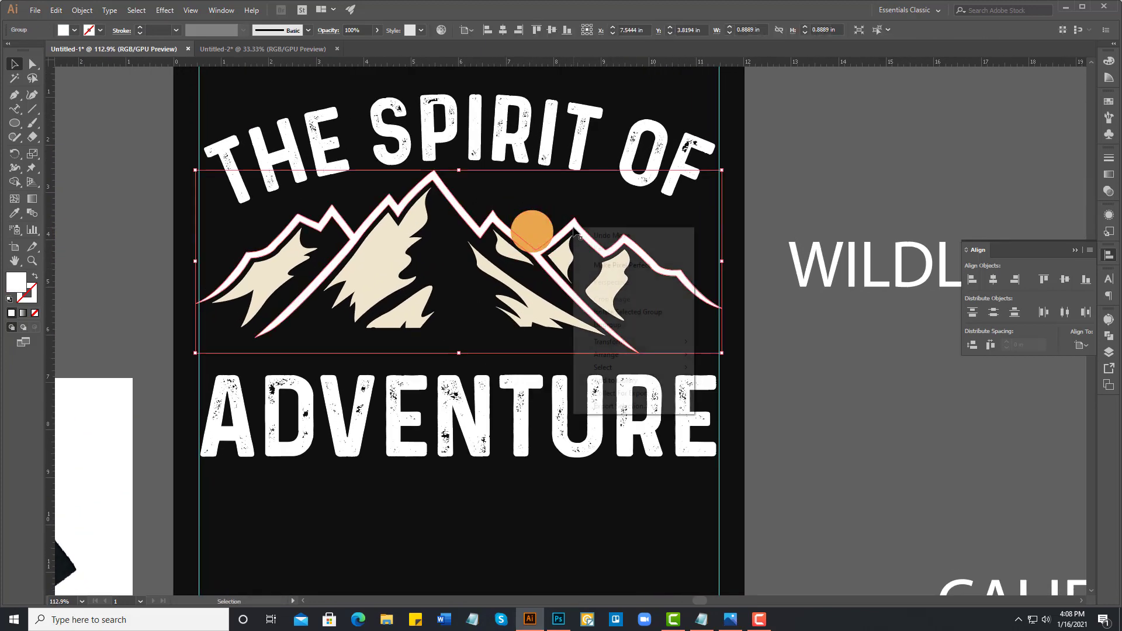
click(662, 355)
click(731, 353)
click(769, 361)
drag(769, 361, 950, 392)
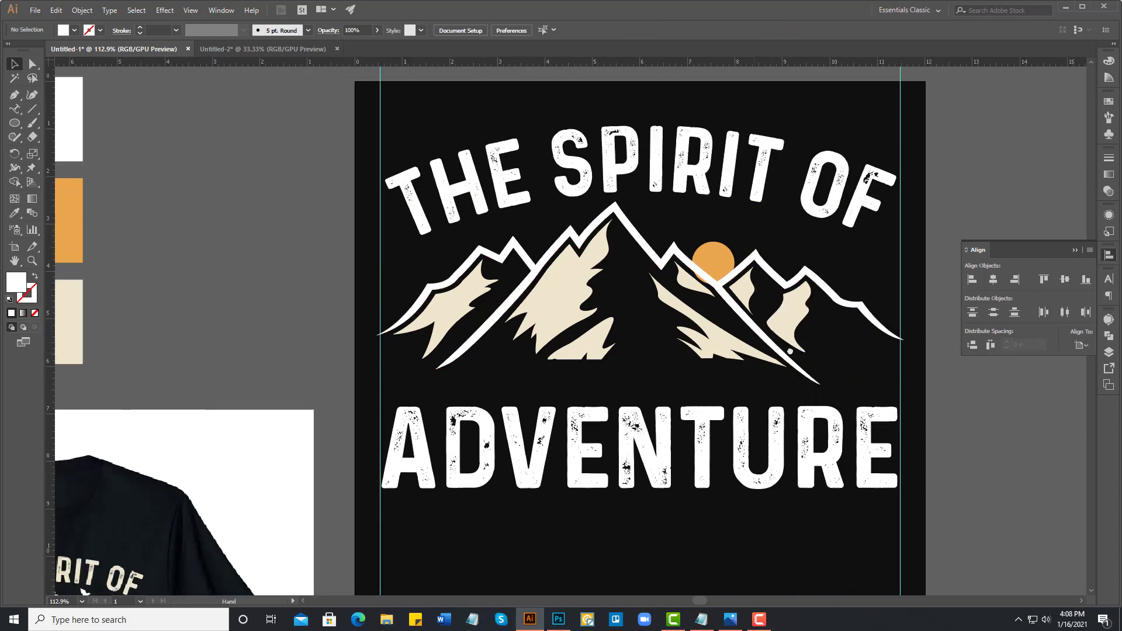
drag(730, 314, 800, 213)
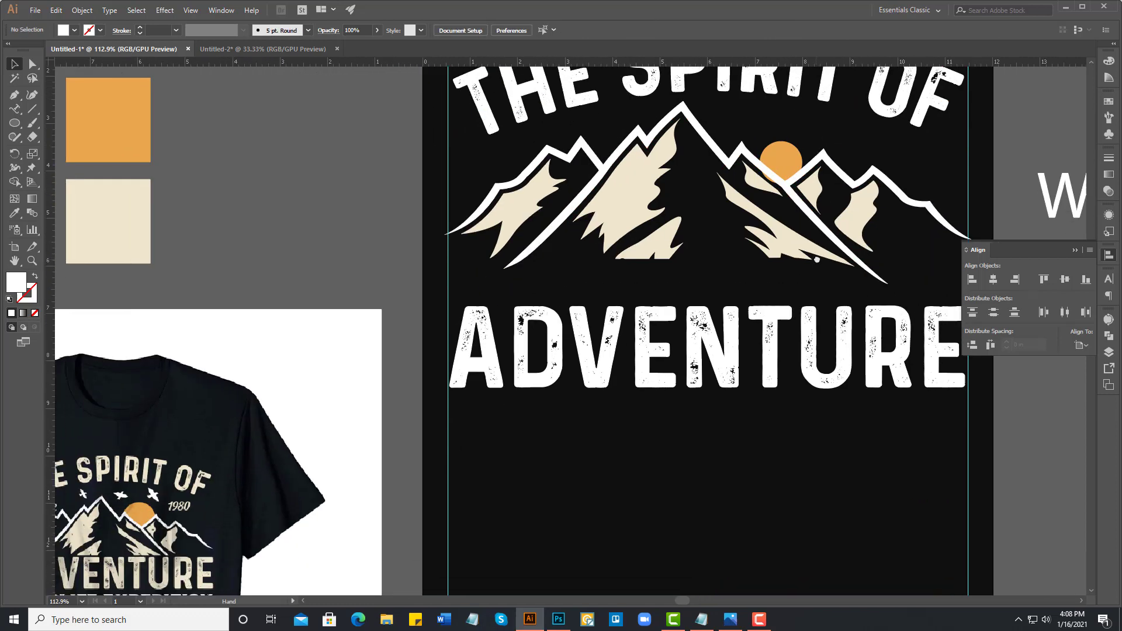
- Nudge the sun up slightly behind the ridge and select it with the mountain outline
click(787, 155)
click(466, 250)
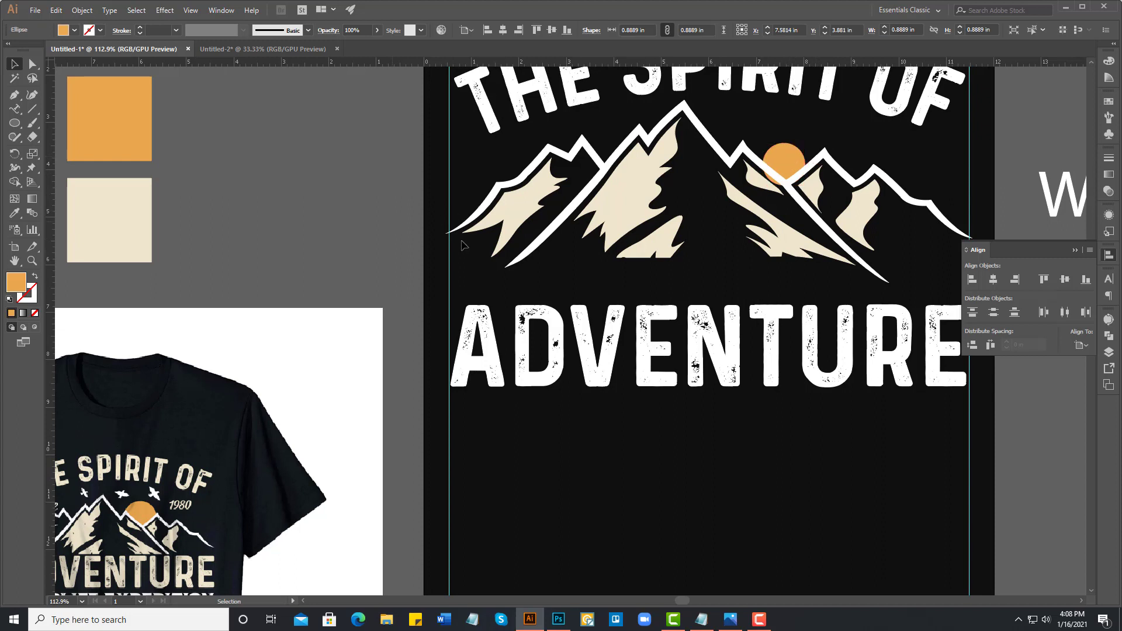
scroll(466, 250, right, 2)
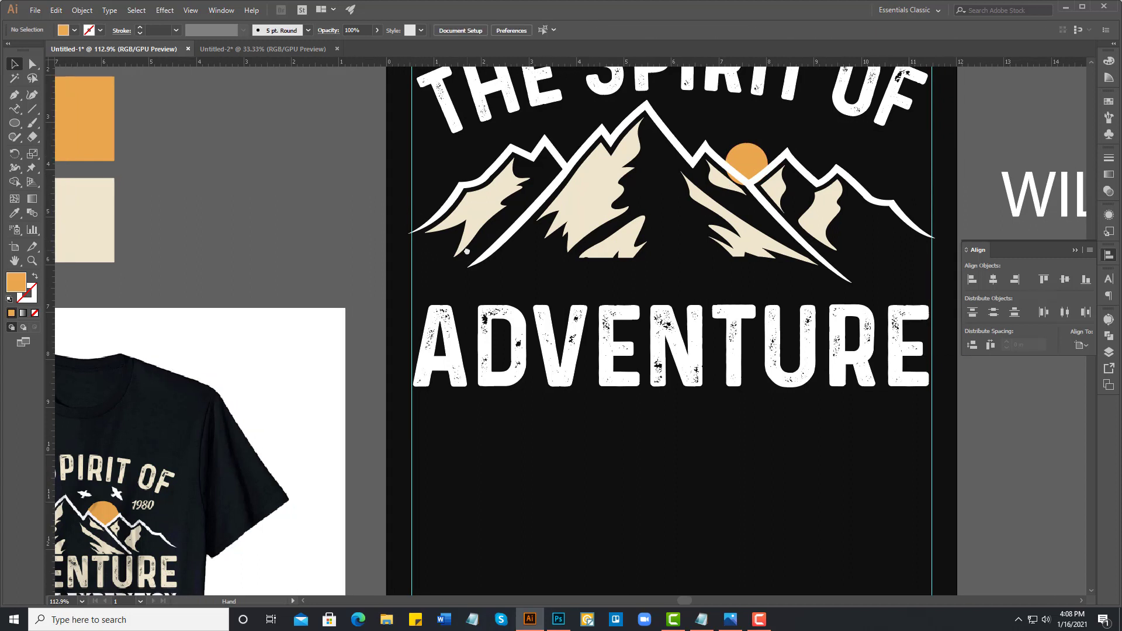
click(750, 161)
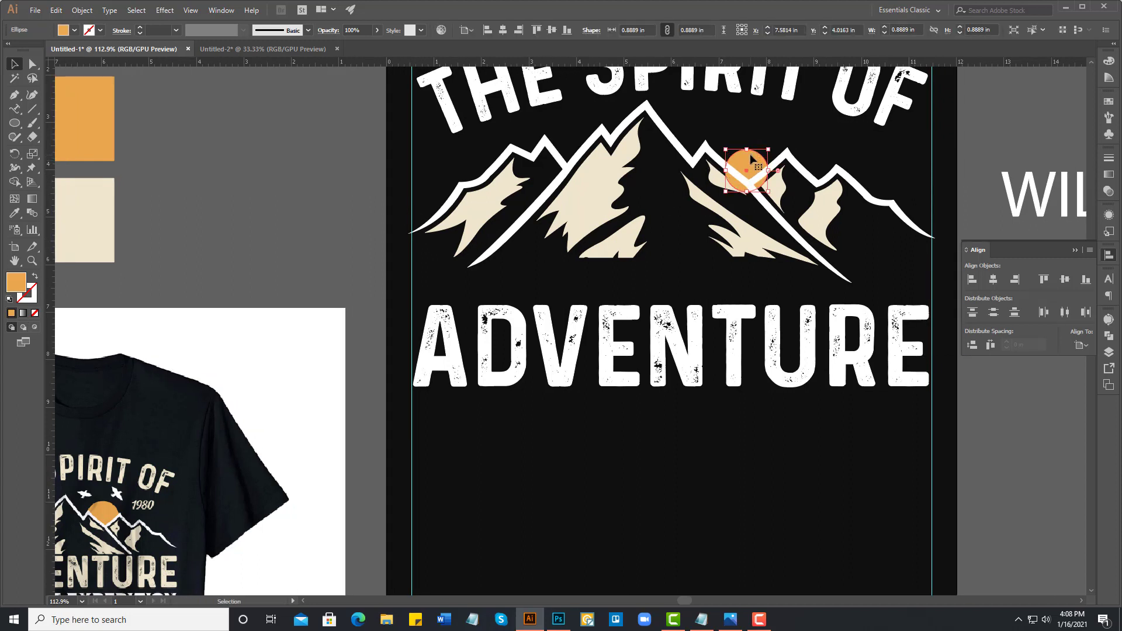
drag(749, 153, 749, 149)
drag(889, 317, 702, 343)
click(702, 344)
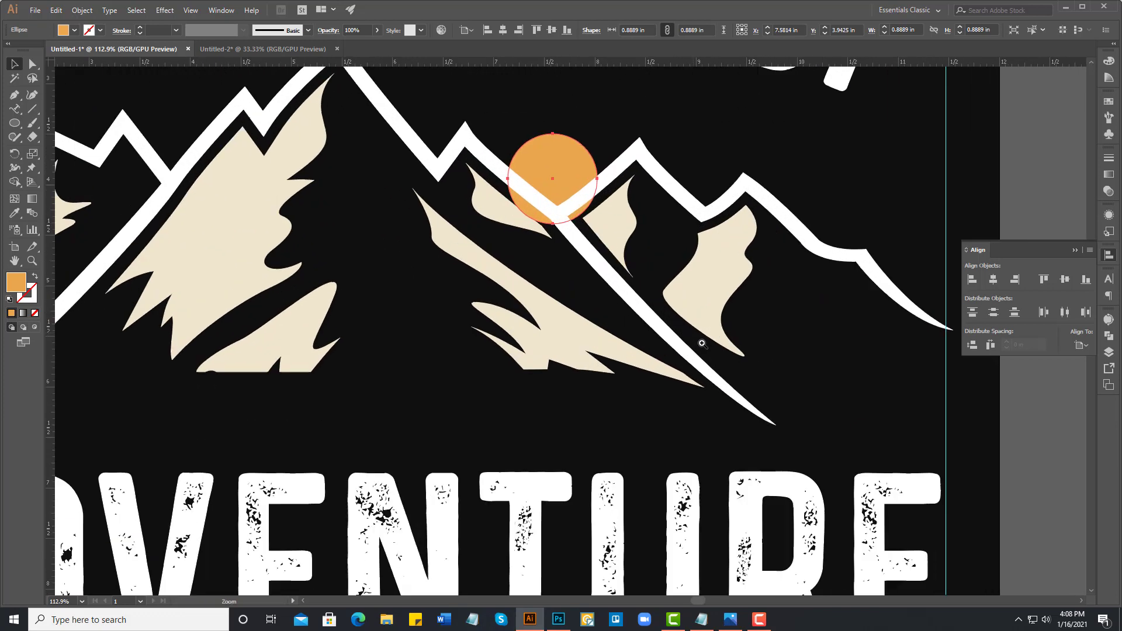
shift+click(584, 257)
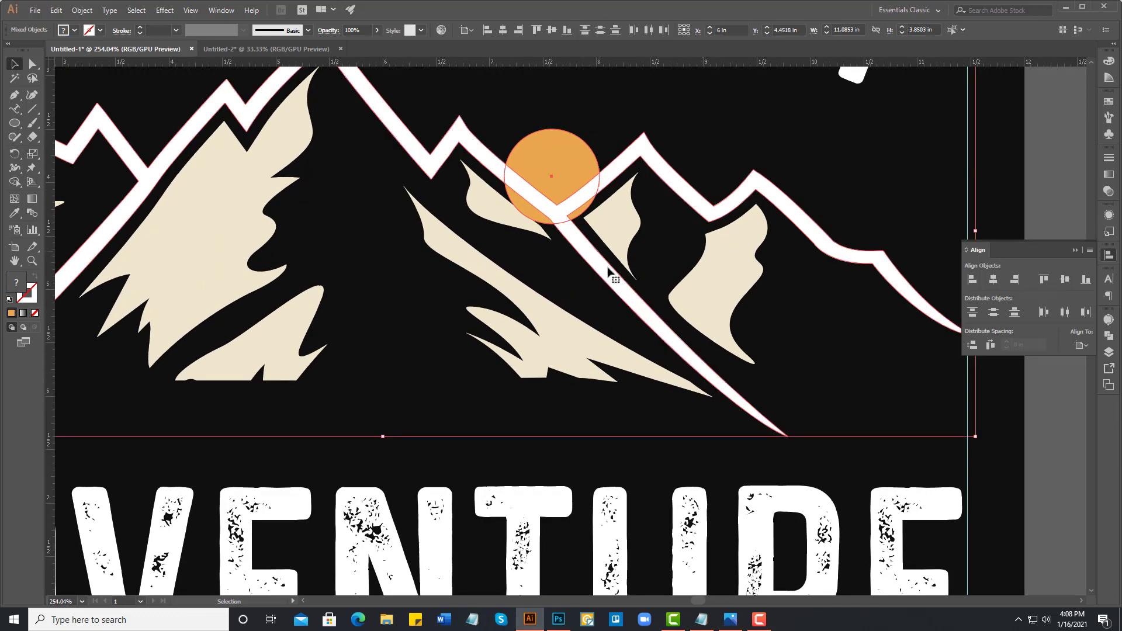
- Divide the sun along the ridge with Pathfinder, ungroup, and delete the piece below the ridge
key(ctrl+1)
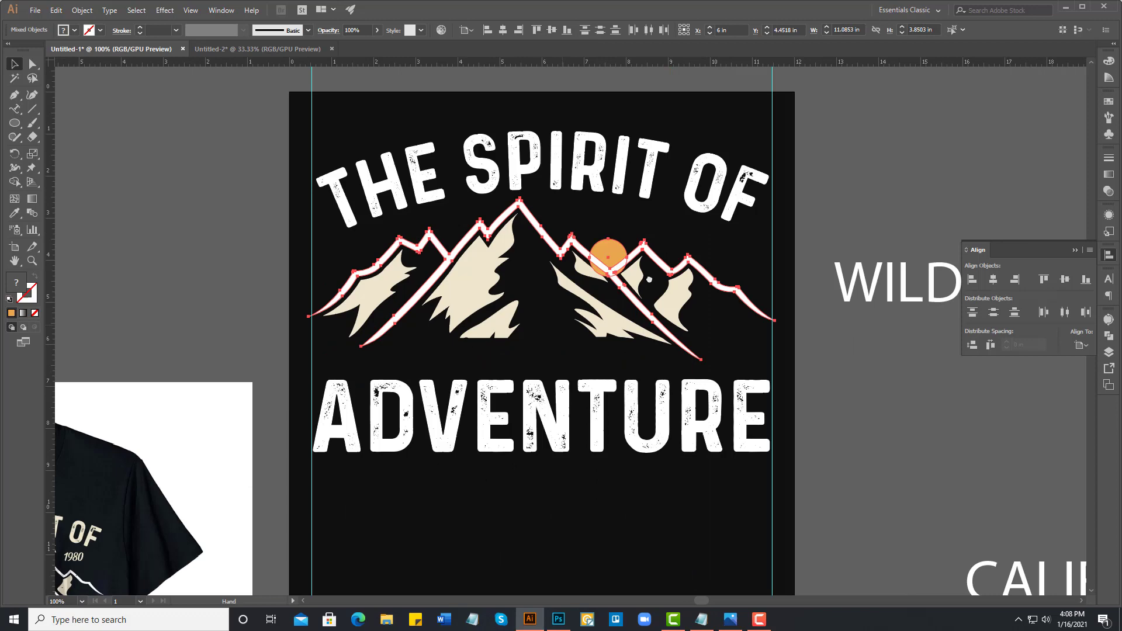
drag(597, 285, 786, 163)
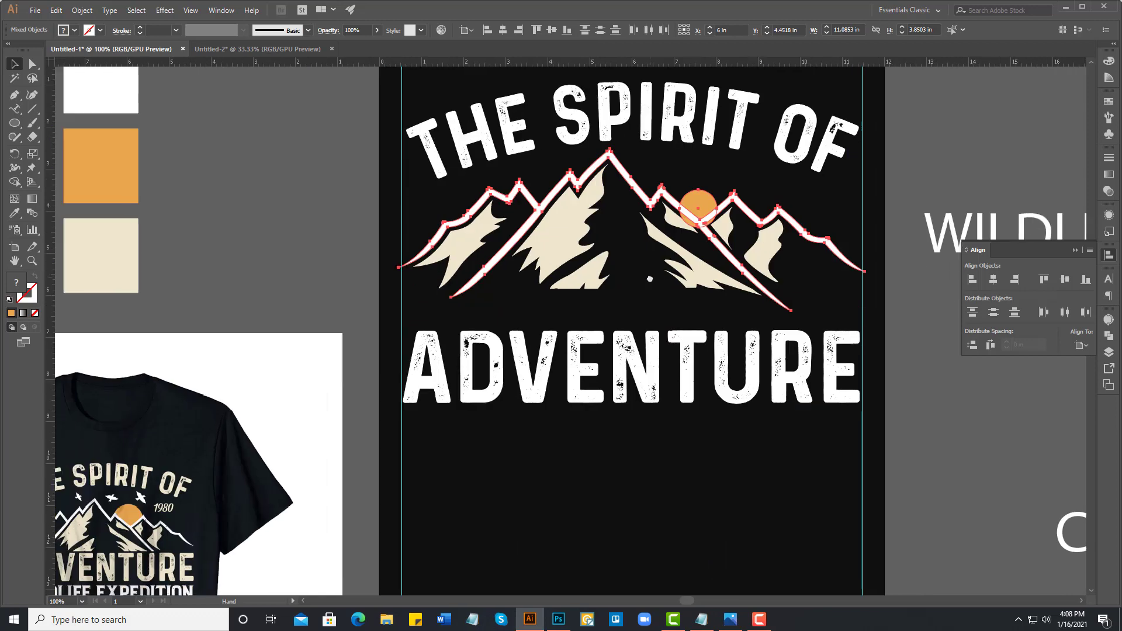
drag(649, 279, 521, 319)
scroll(576, 258, up, 5)
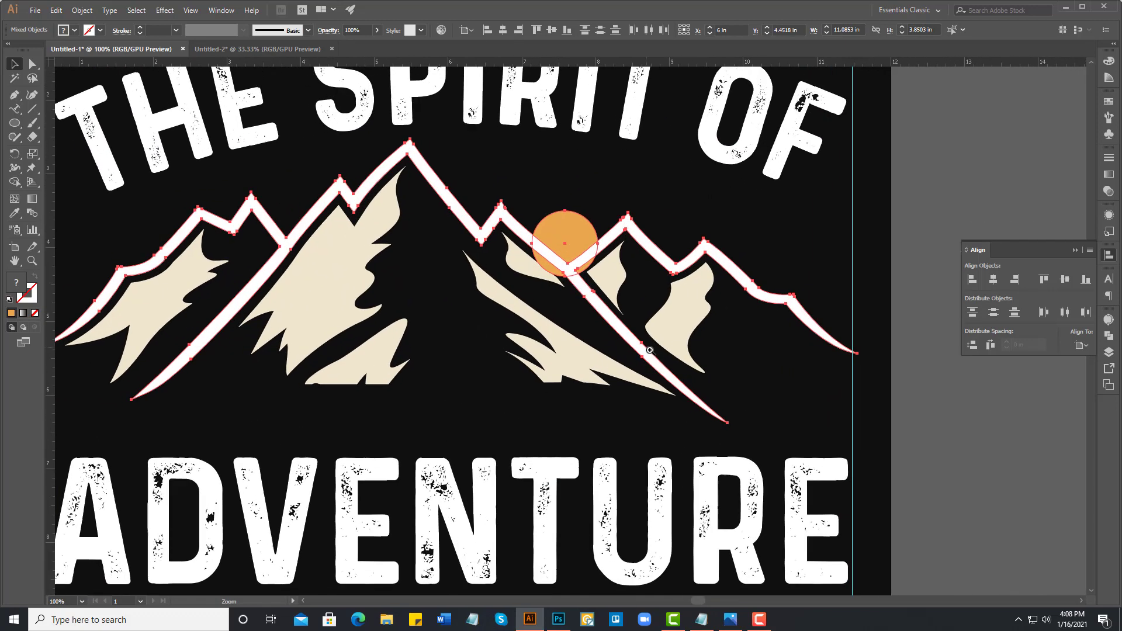
click(1107, 335)
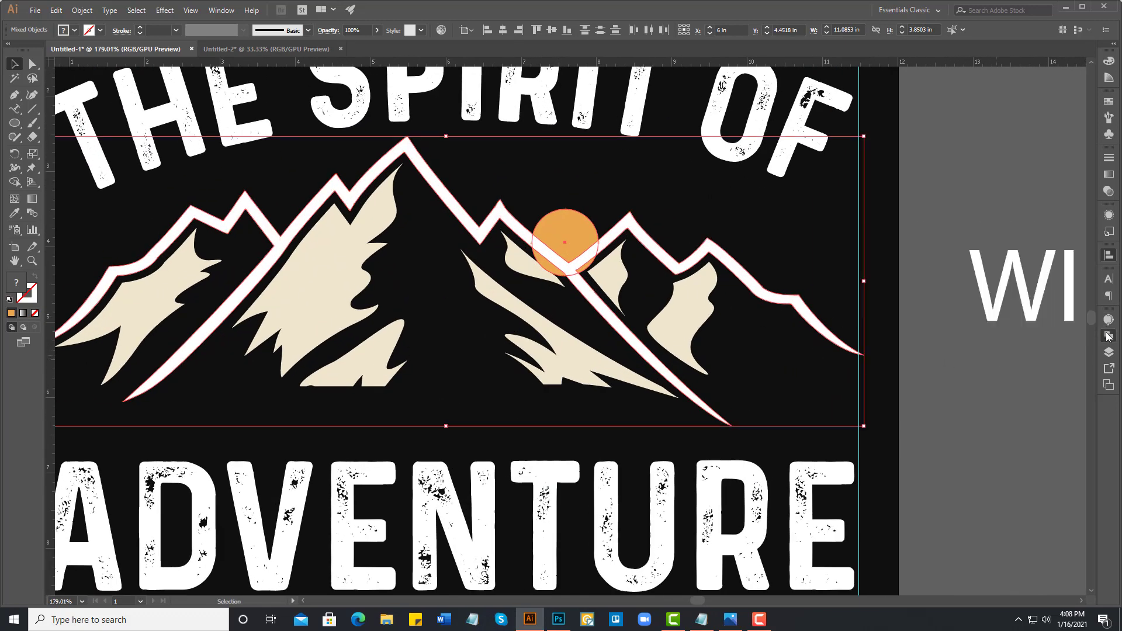
click(975, 373)
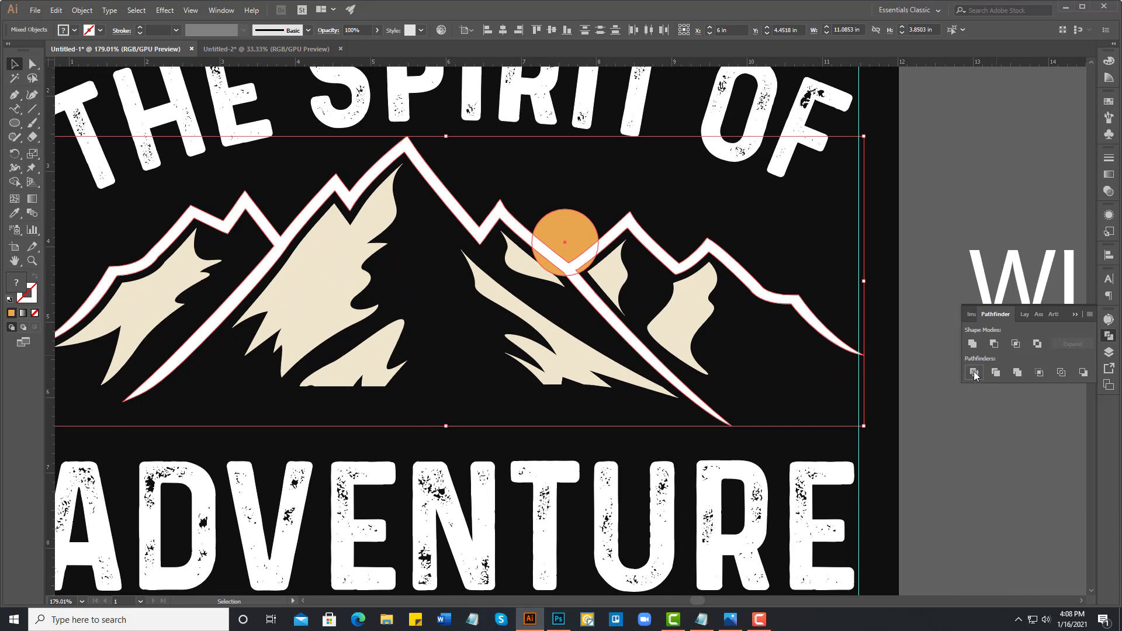
right_click(631, 330)
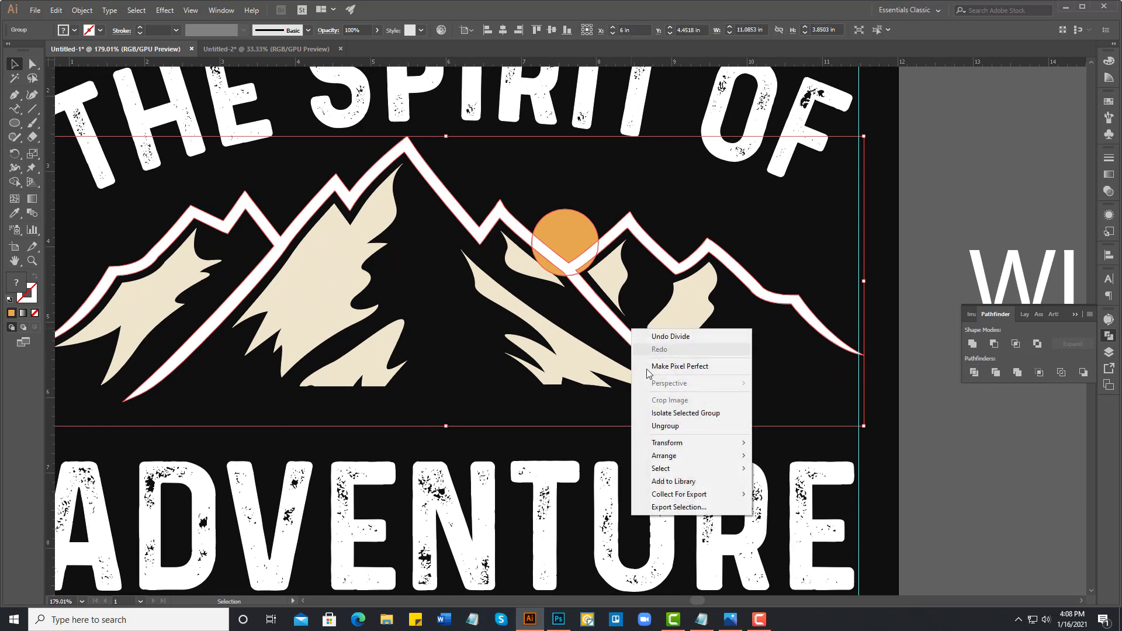
click(649, 424)
click(644, 336)
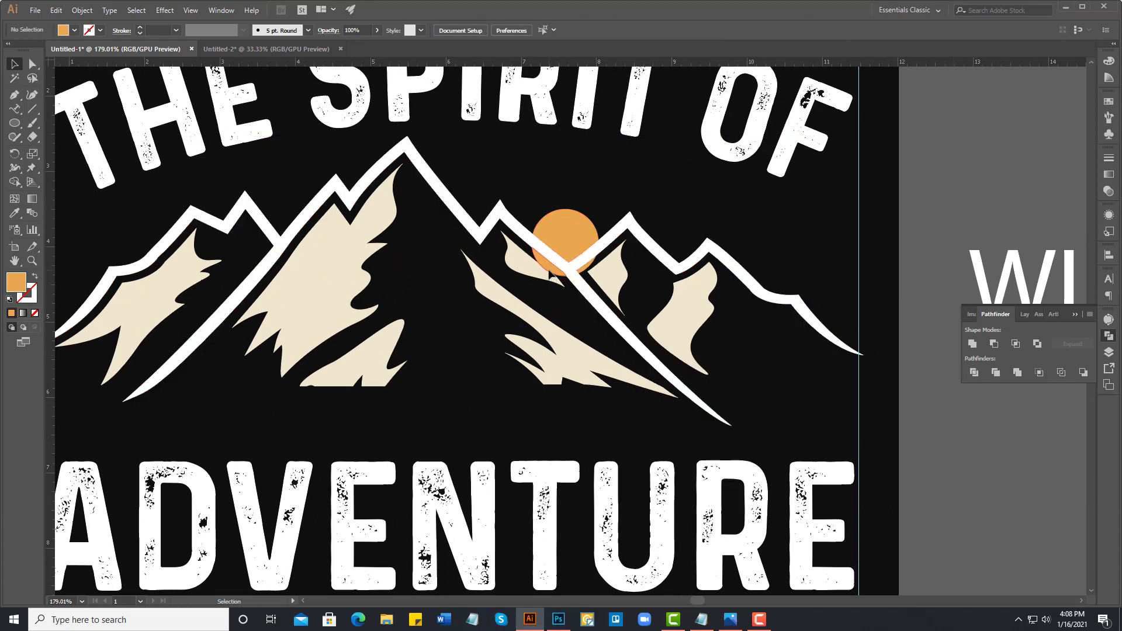
click(550, 273)
key(Delete)
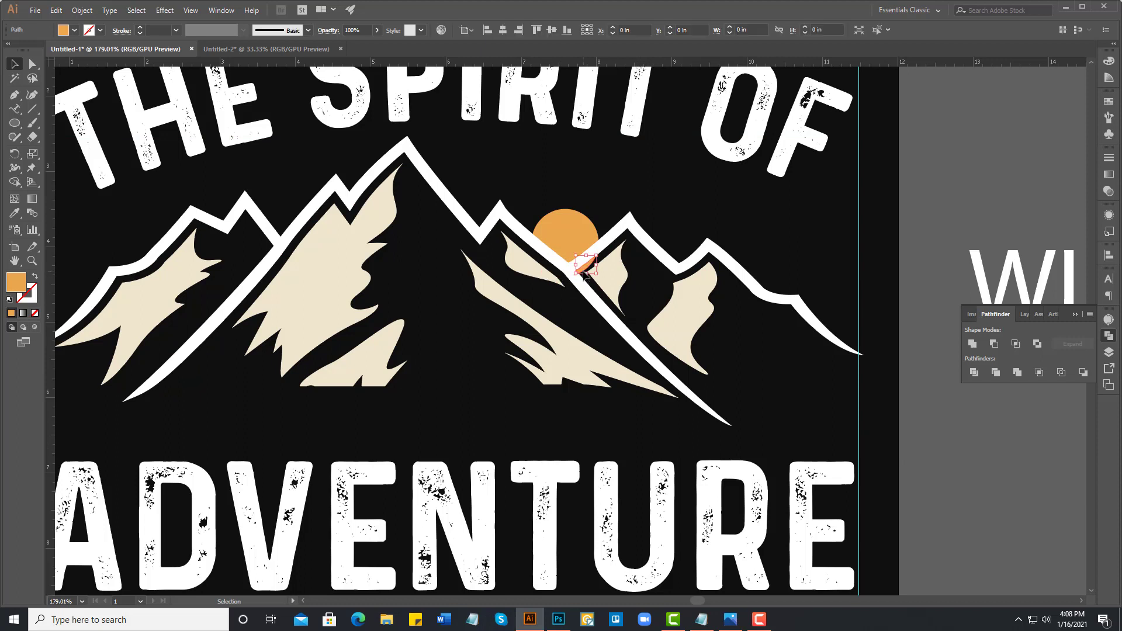
- Unite the white diagonal ridge line with the mountain outline into one shape
click(596, 308)
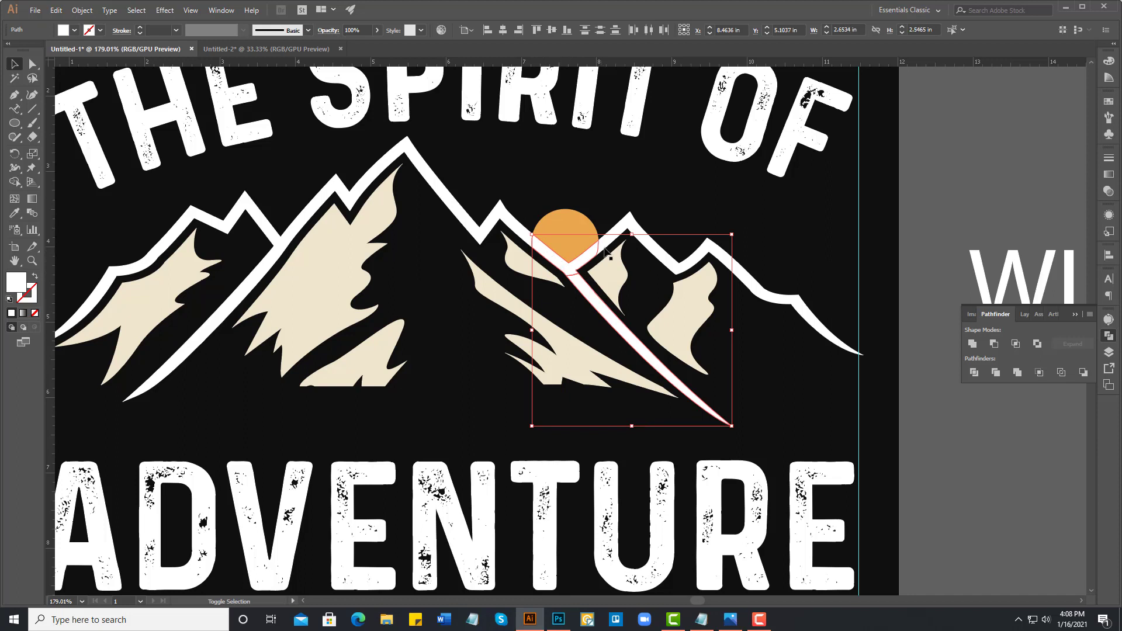
shift+click(501, 221)
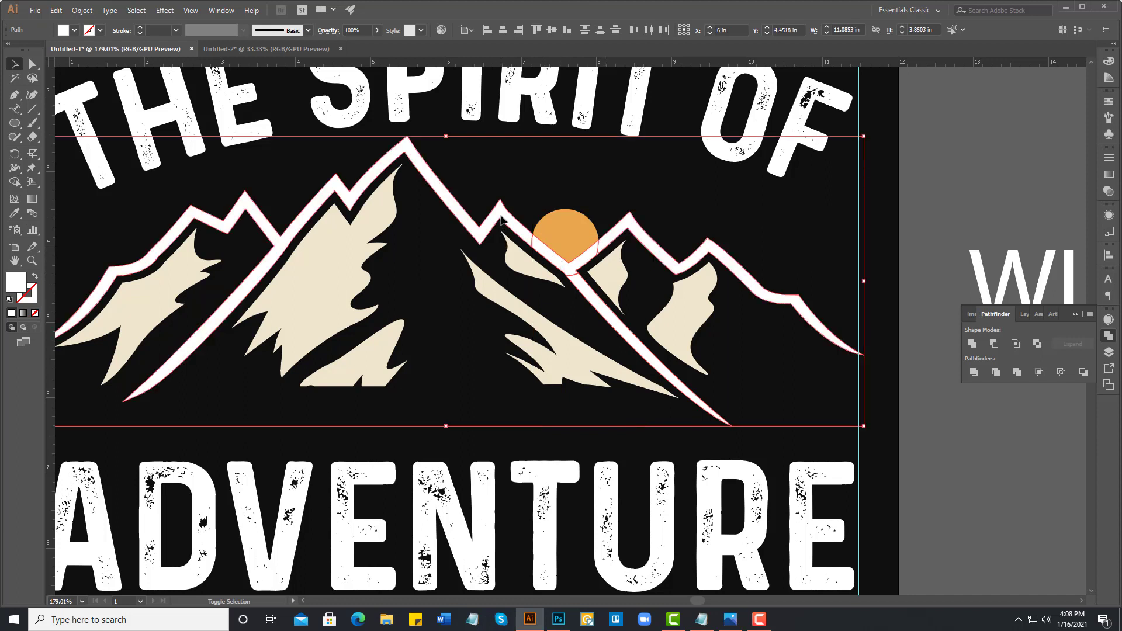
click(973, 349)
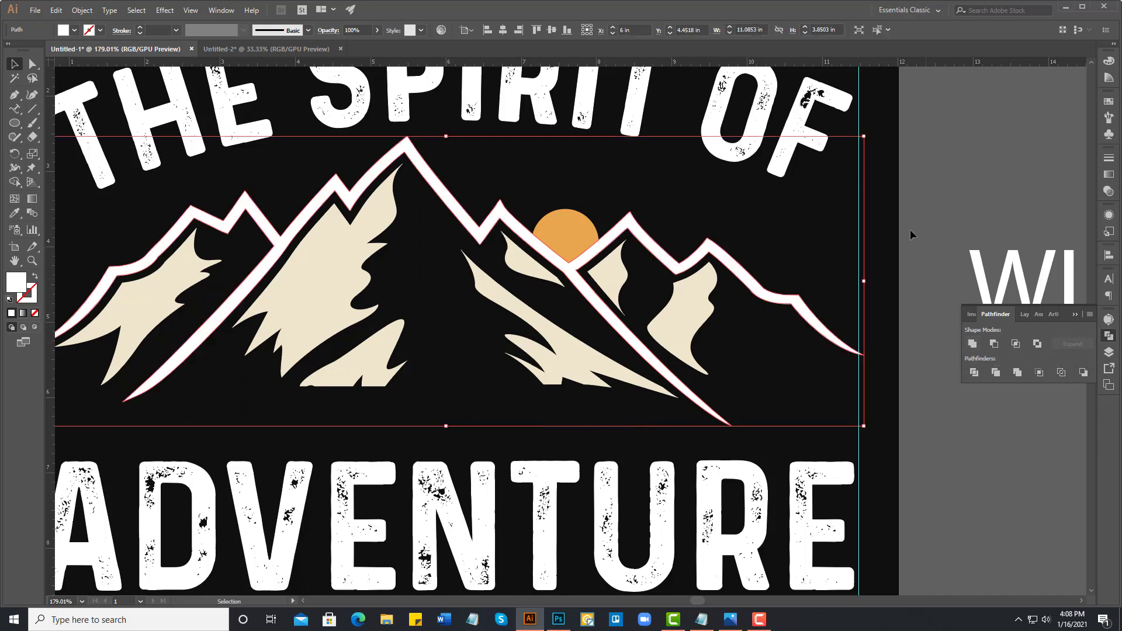
click(914, 200)
scroll(535, 304, down, 3)
- Shift ADVENTURE straight up to sit snugly beneath the mountains, then zoom in on both
scroll(535, 304, down, 2)
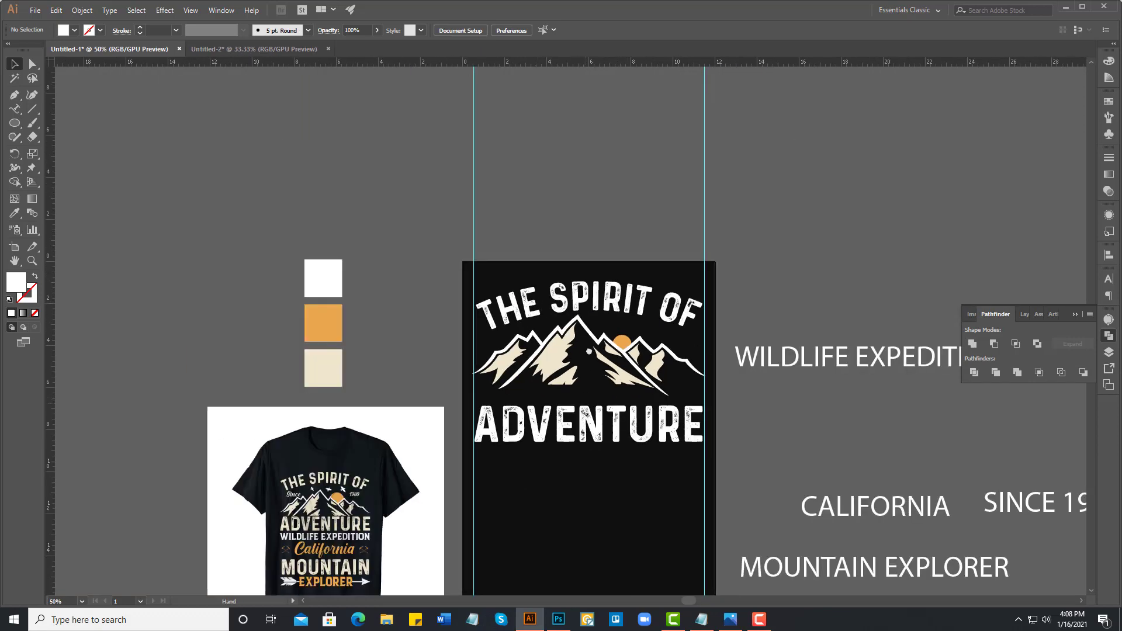
scroll(522, 348, down, 3)
drag(501, 348, 472, 375)
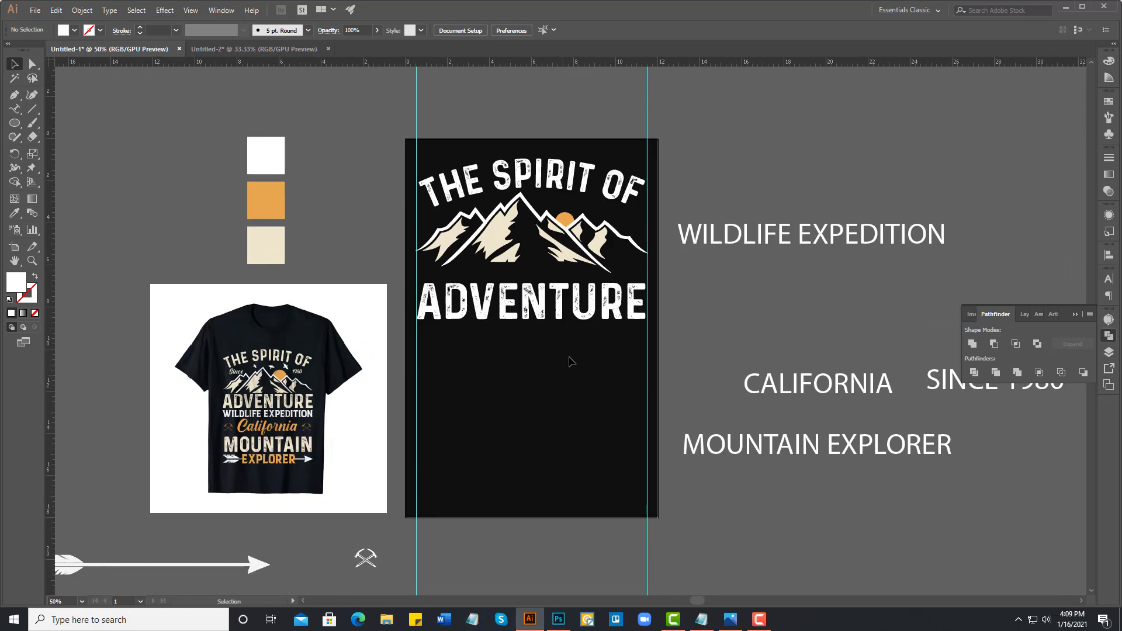
drag(561, 301, 562, 284)
click(549, 348)
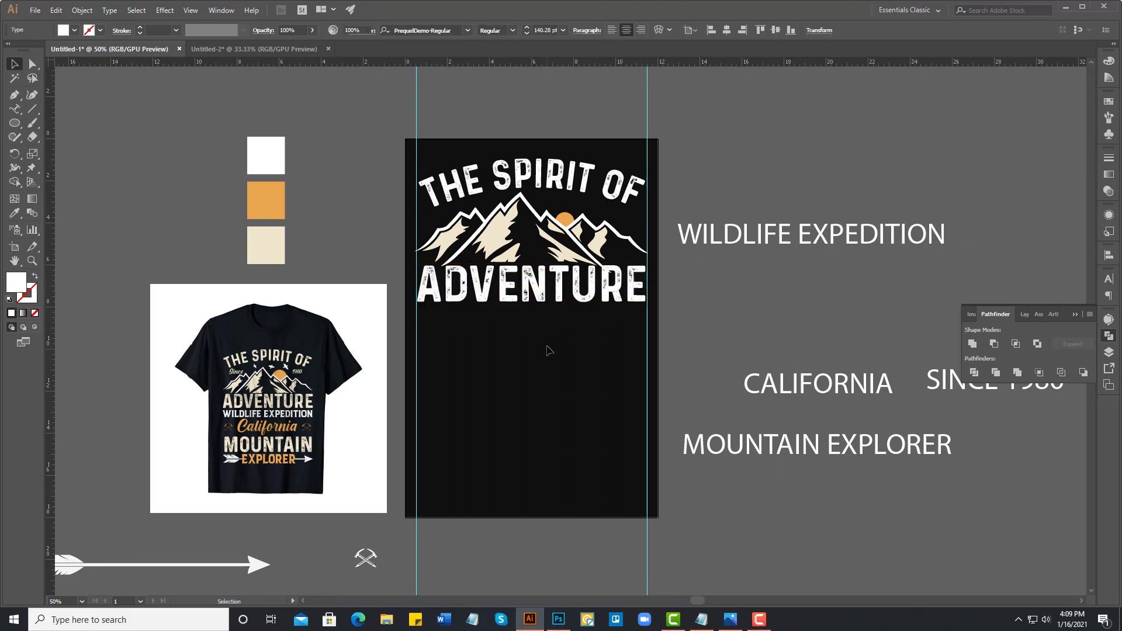
click(541, 292)
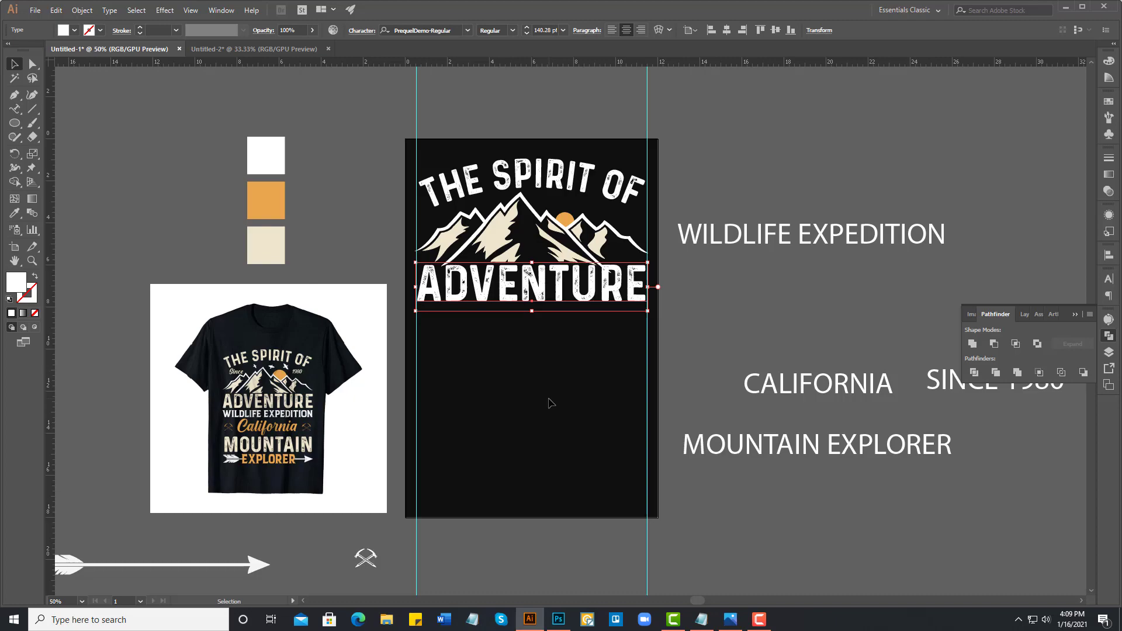
click(535, 404)
drag(536, 404, 489, 387)
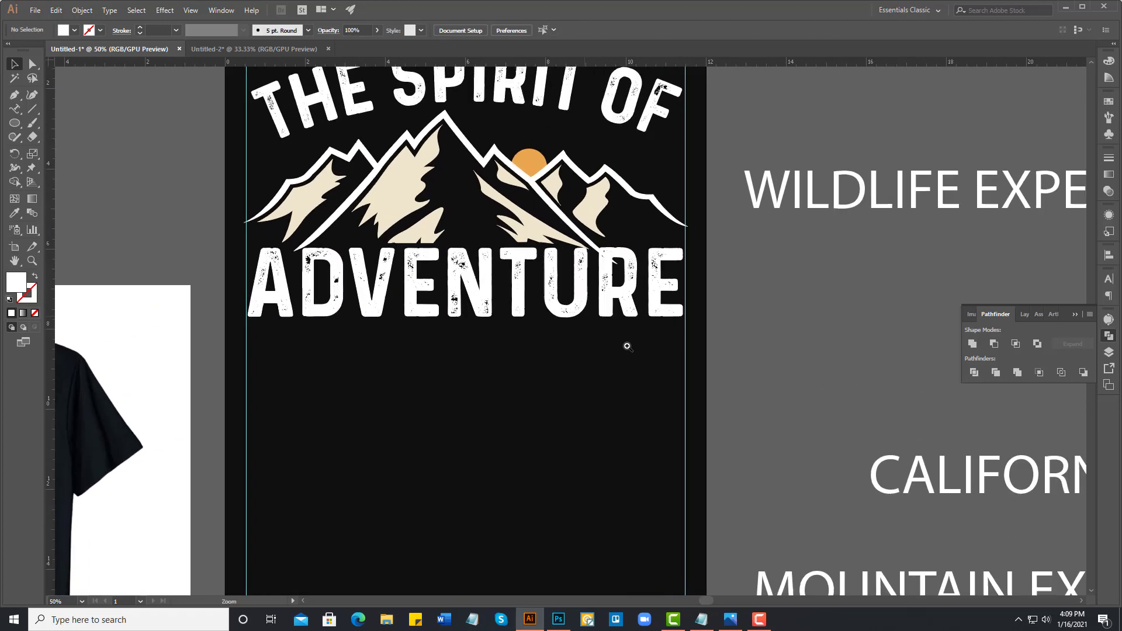
drag(489, 271, 671, 394)
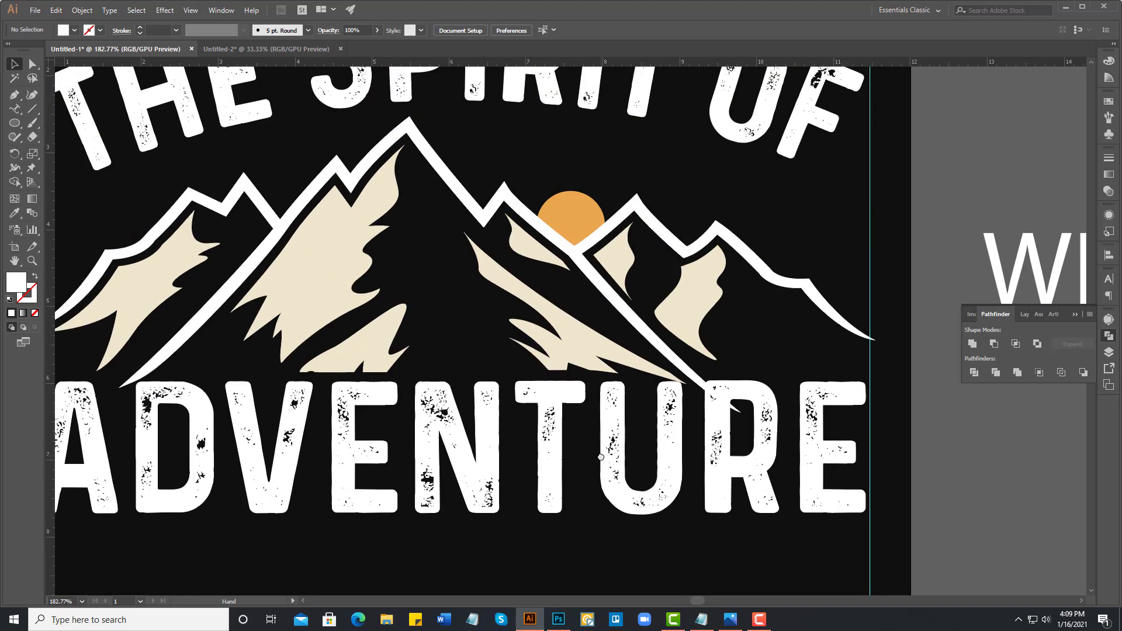
- Group the mountain pieces together and select the mountain group
click(584, 350)
shift+click(648, 338)
right_click(648, 337)
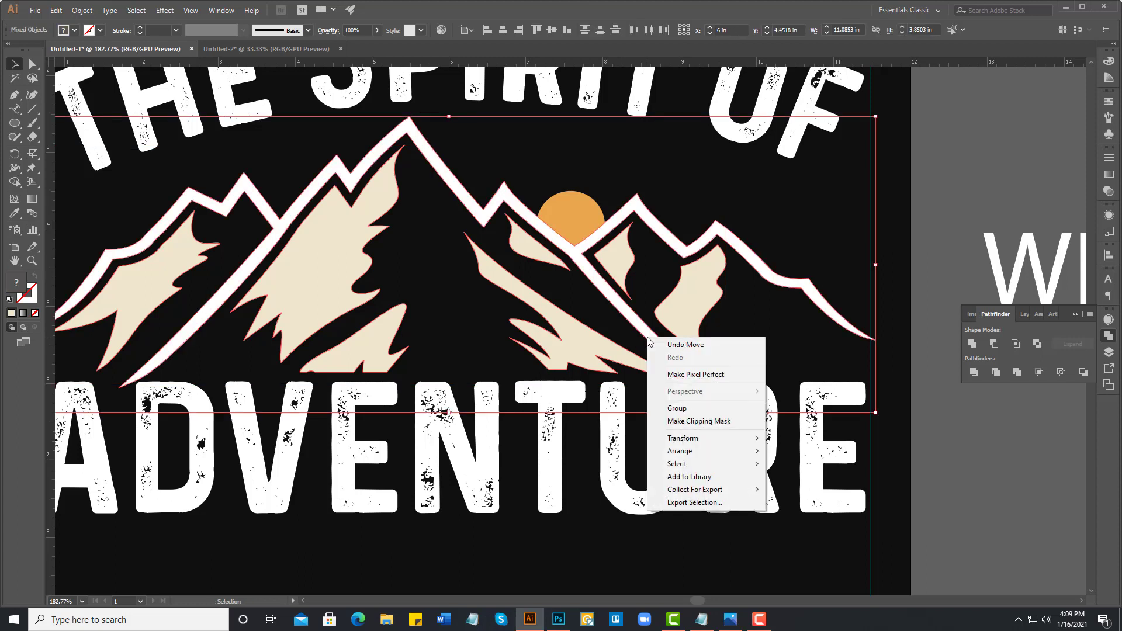
click(677, 408)
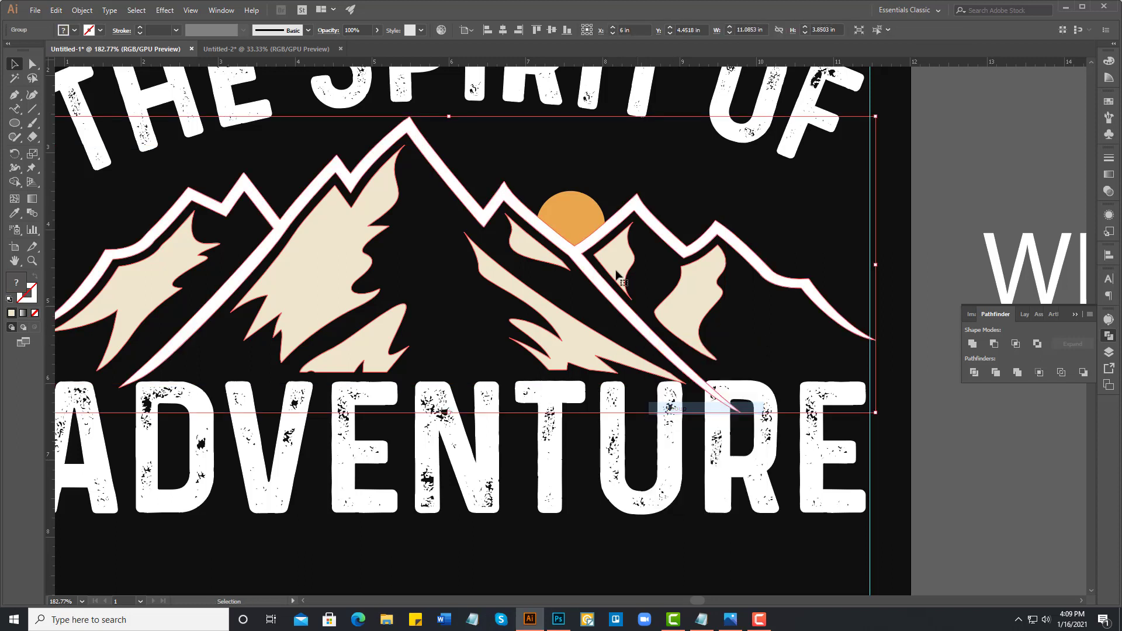
right_click(580, 214)
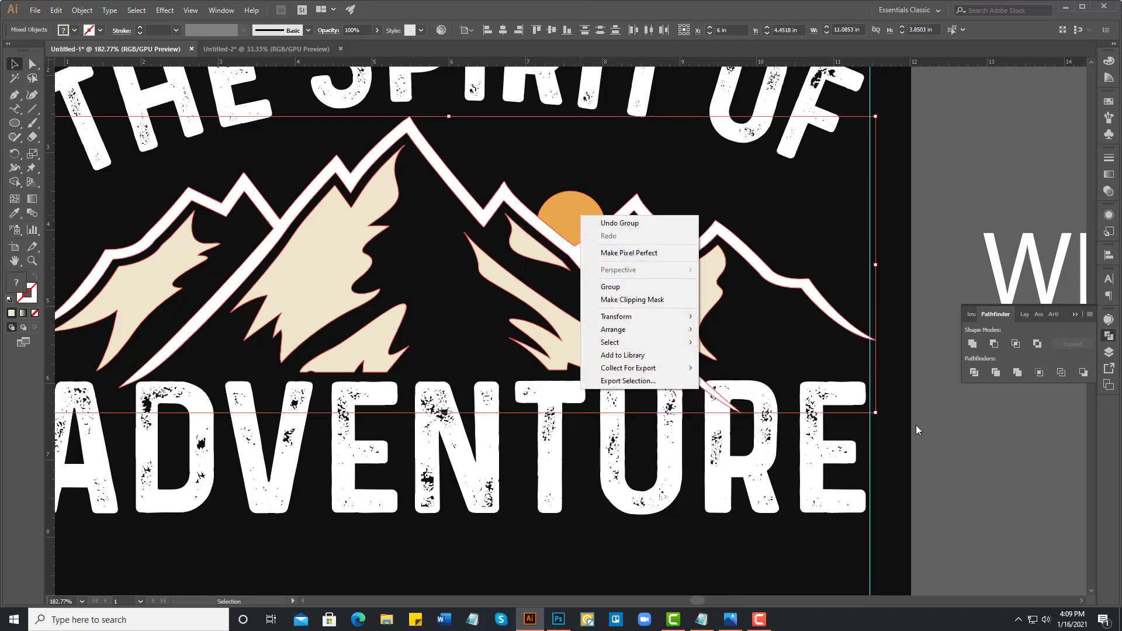
click(730, 351)
click(696, 321)
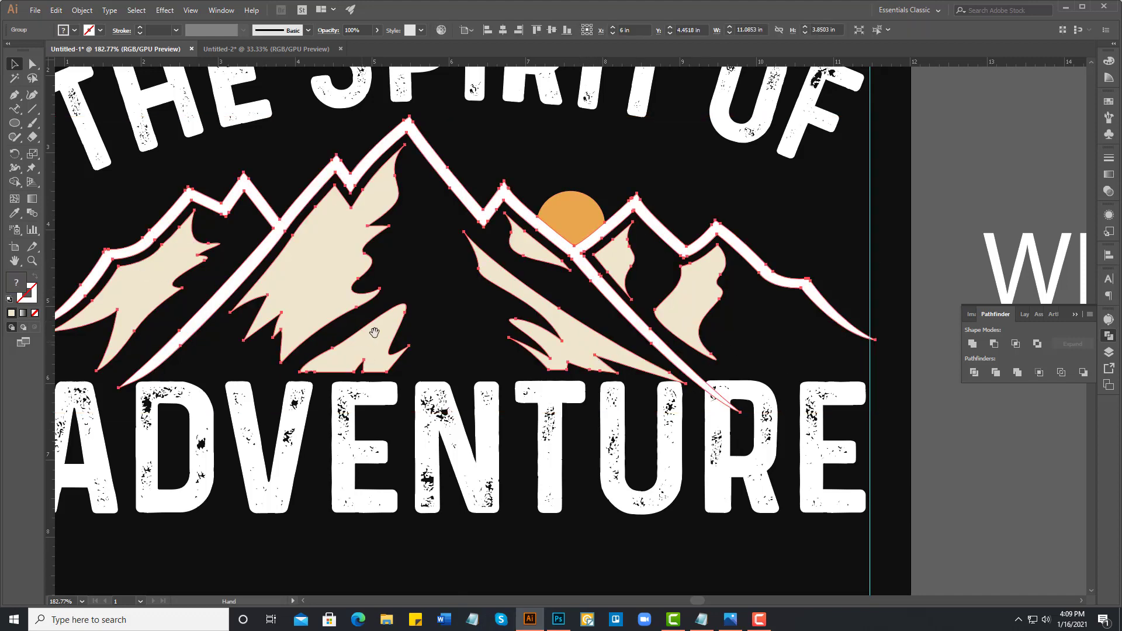
drag(369, 337, 468, 291)
alt+click(512, 313)
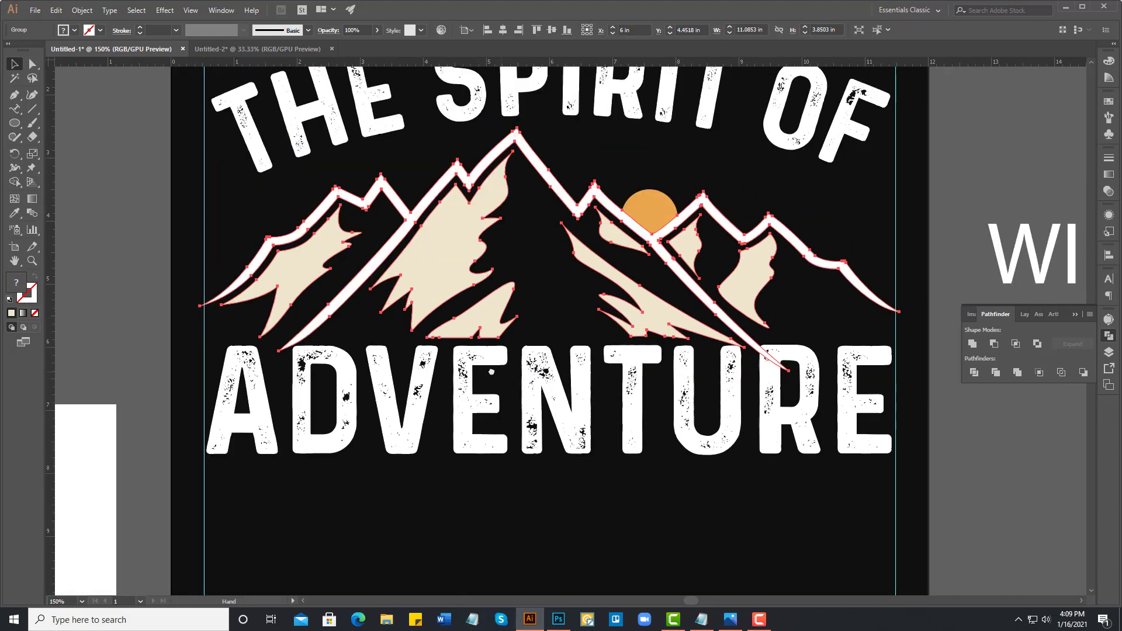
- Erase the mountain line ends overlapping ADVENTURE with the Eraser tool, then zoom out
click(33, 138)
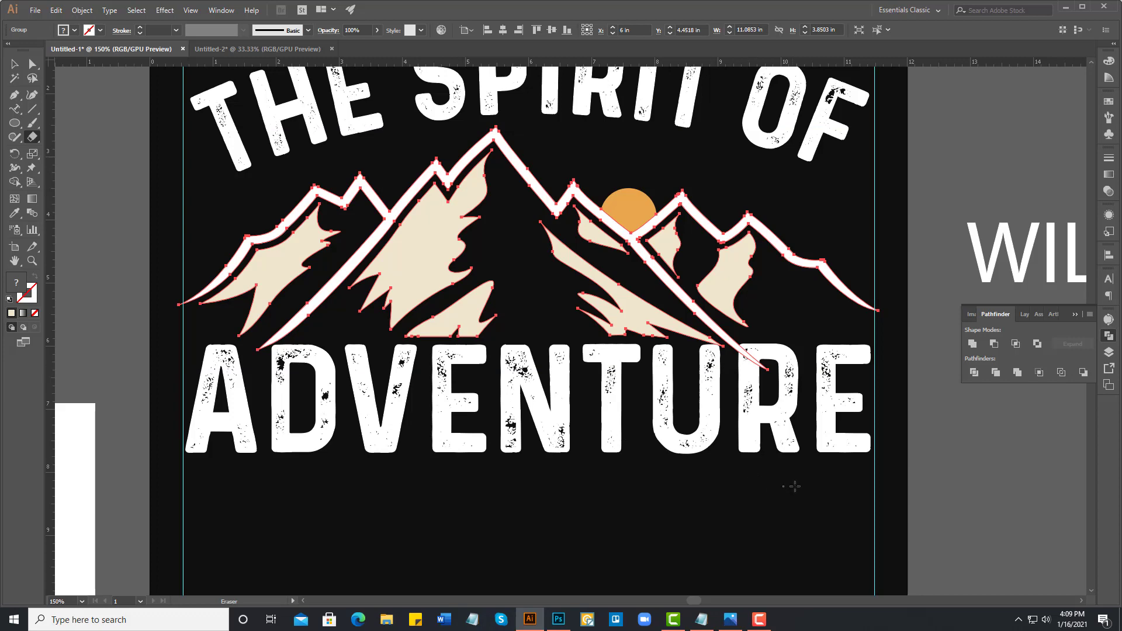
mouse_move(815, 489)
mouse_down()
mouse_move(364, 339)
mouse_move(210, 336)
mouse_up()
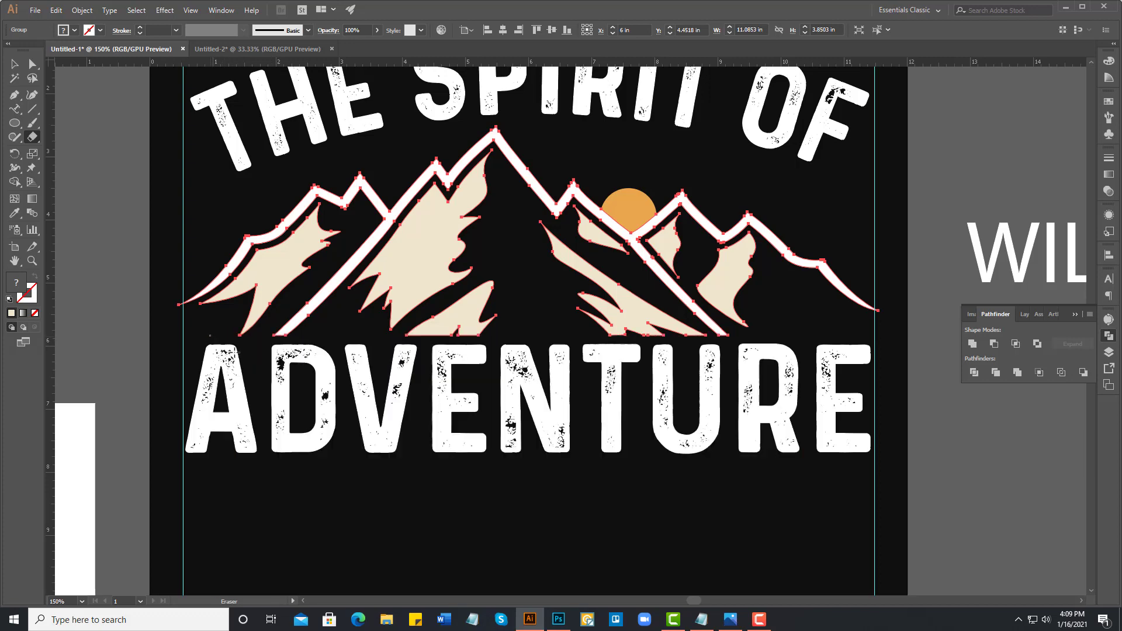
click(15, 64)
click(82, 242)
scroll(460, 420, down, 1)
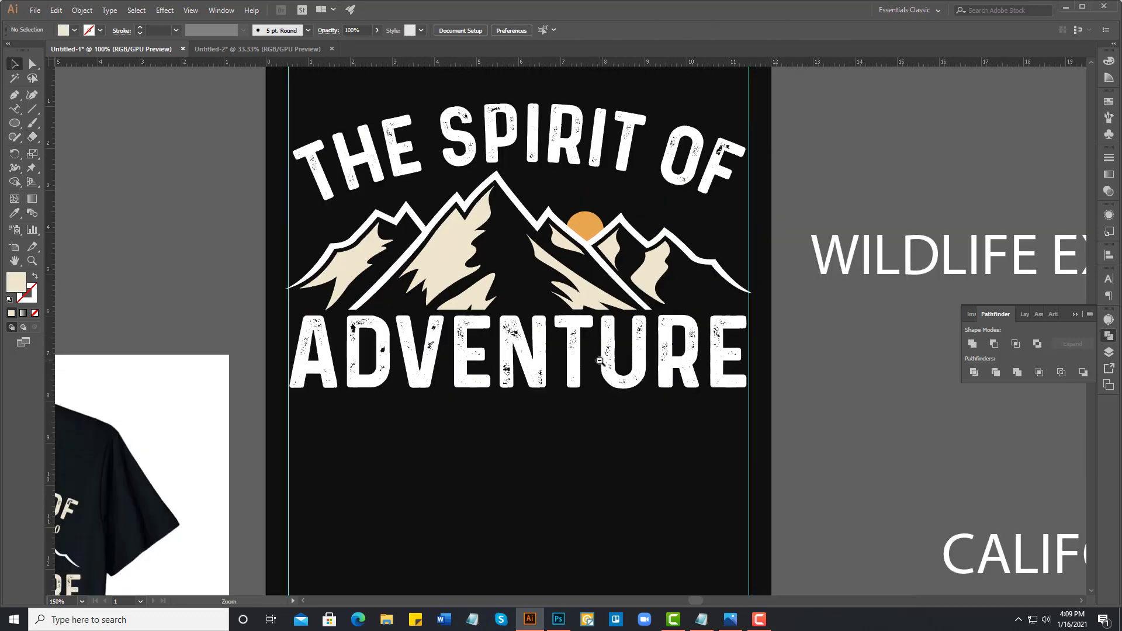
scroll(461, 420, down, 2)
drag(460, 420, 501, 393)
scroll(641, 351, right, 1)
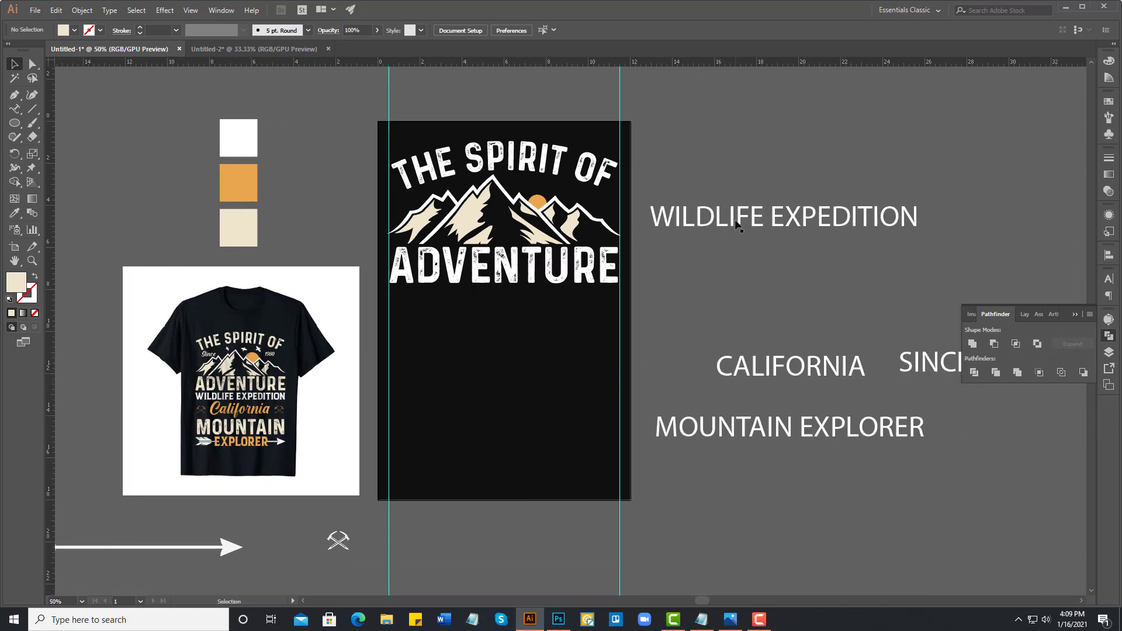
- Move WILDLIFE EXPEDITION below ADVENTURE and set it in BACKCOUNTRY Regular
drag(738, 225, 471, 332)
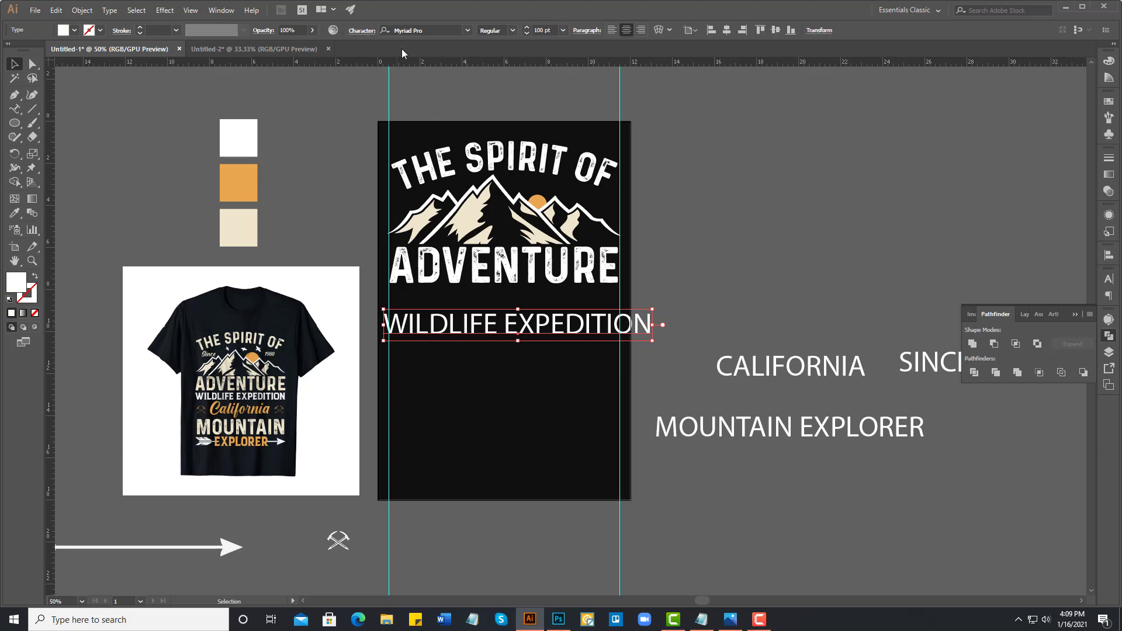
click(414, 31)
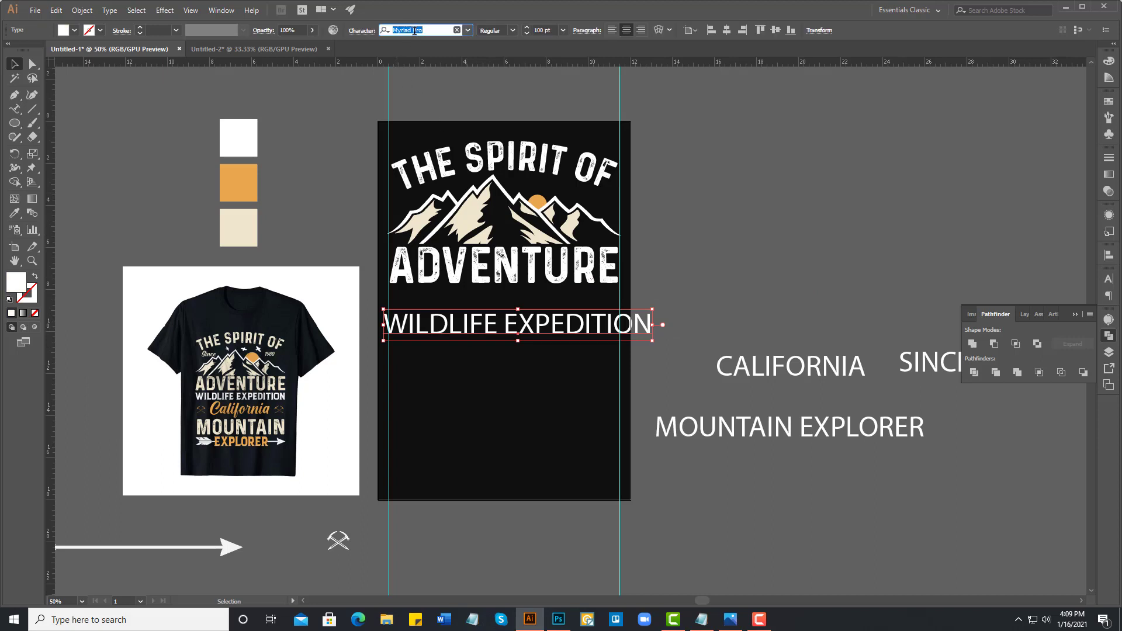
text(bac)
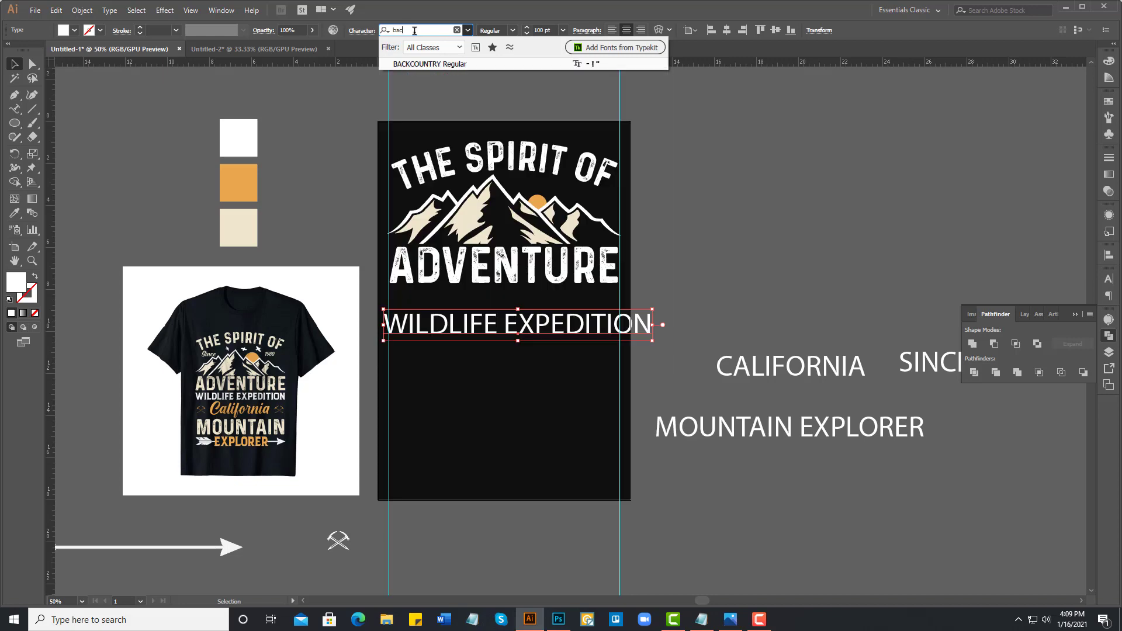
click(437, 64)
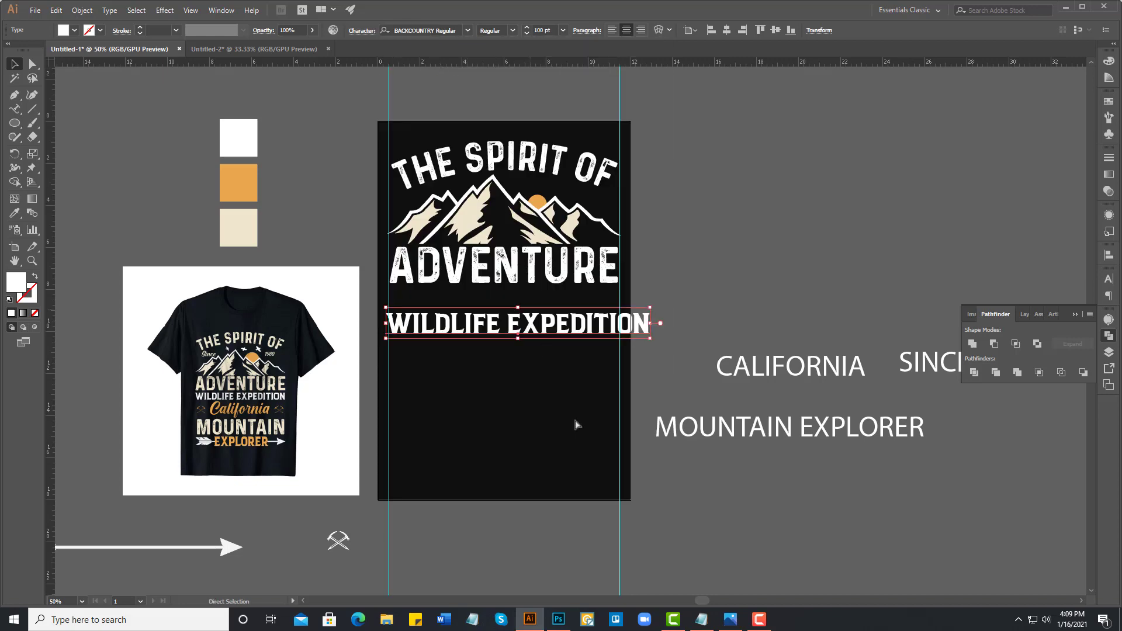
alt+scroll(539, 328, up, 3)
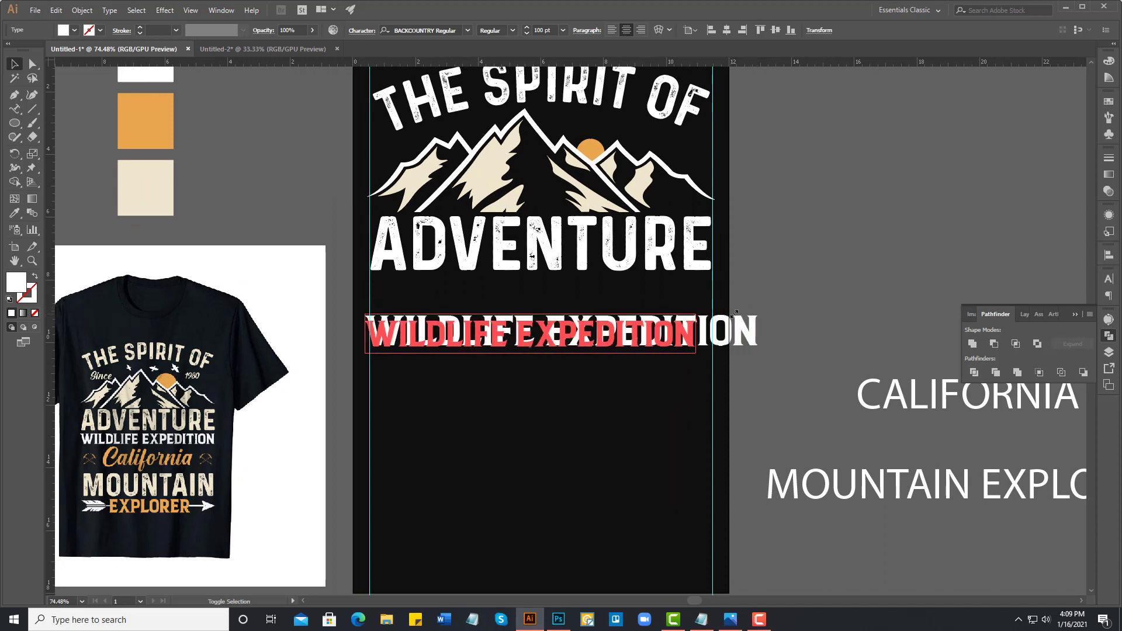
- Scale WILDLIFE EXPEDITION to fit the artboard width and place it just under ADVENTURE
drag(759, 307, 708, 315)
click(767, 341)
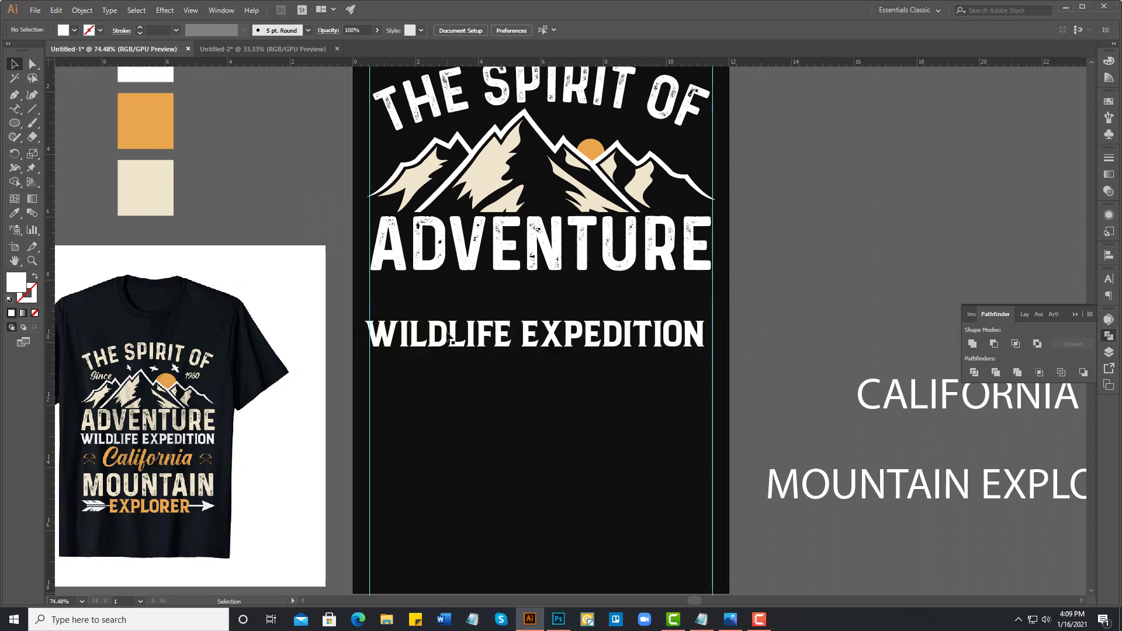
drag(450, 339, 451, 300)
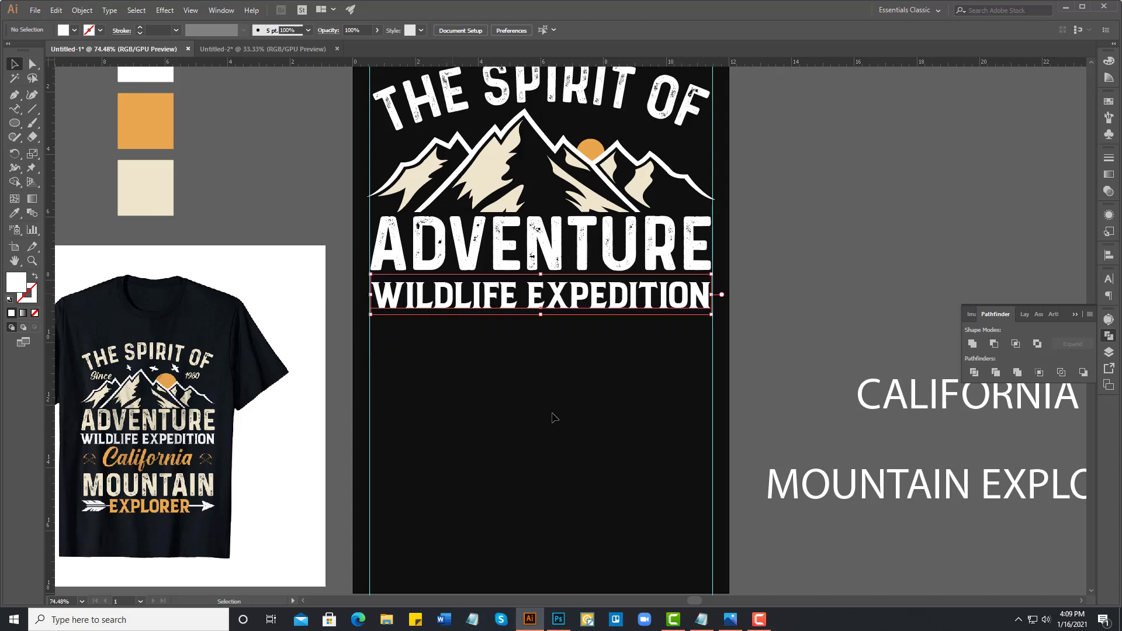
scroll(526, 409, right, 1)
scroll(596, 298, up, 5)
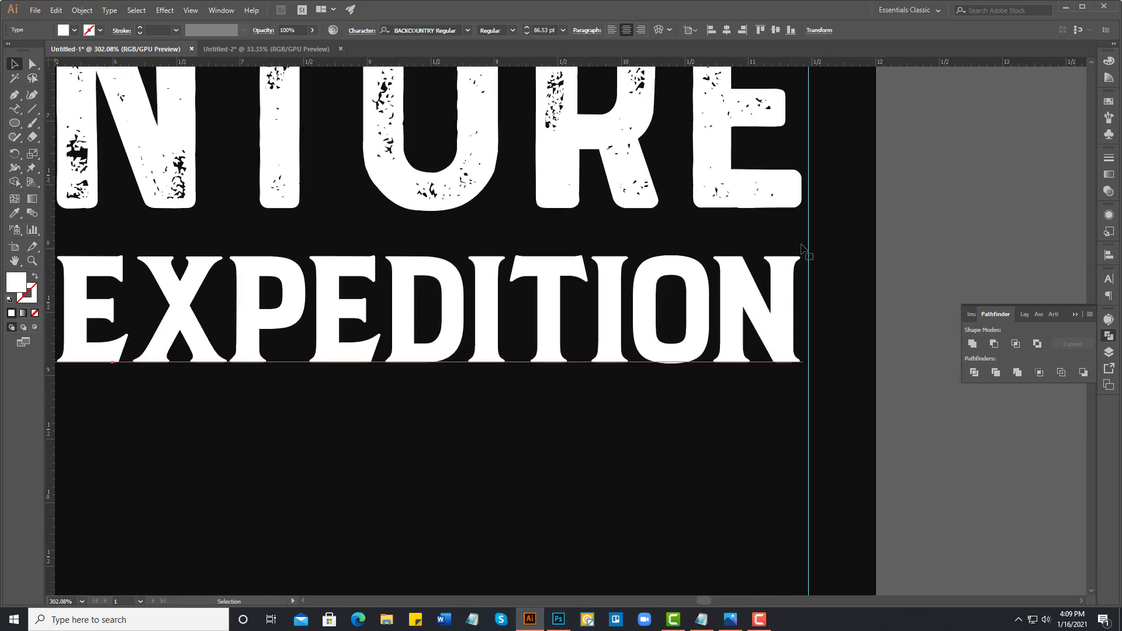
click(802, 248)
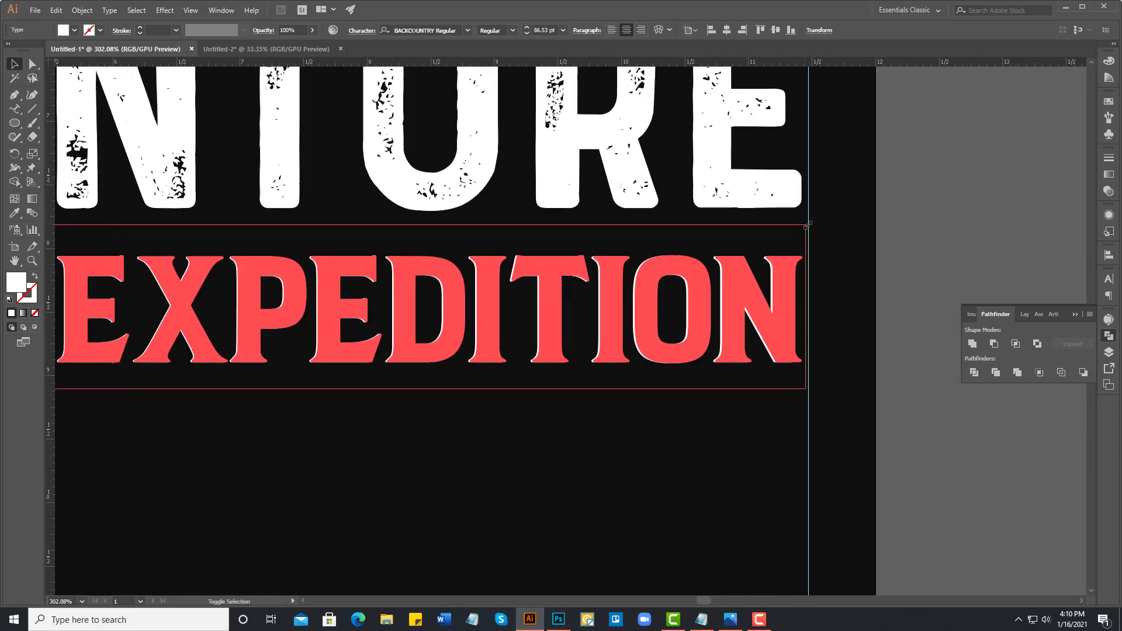
scroll(581, 321, down, 2)
scroll(577, 331, down, 2)
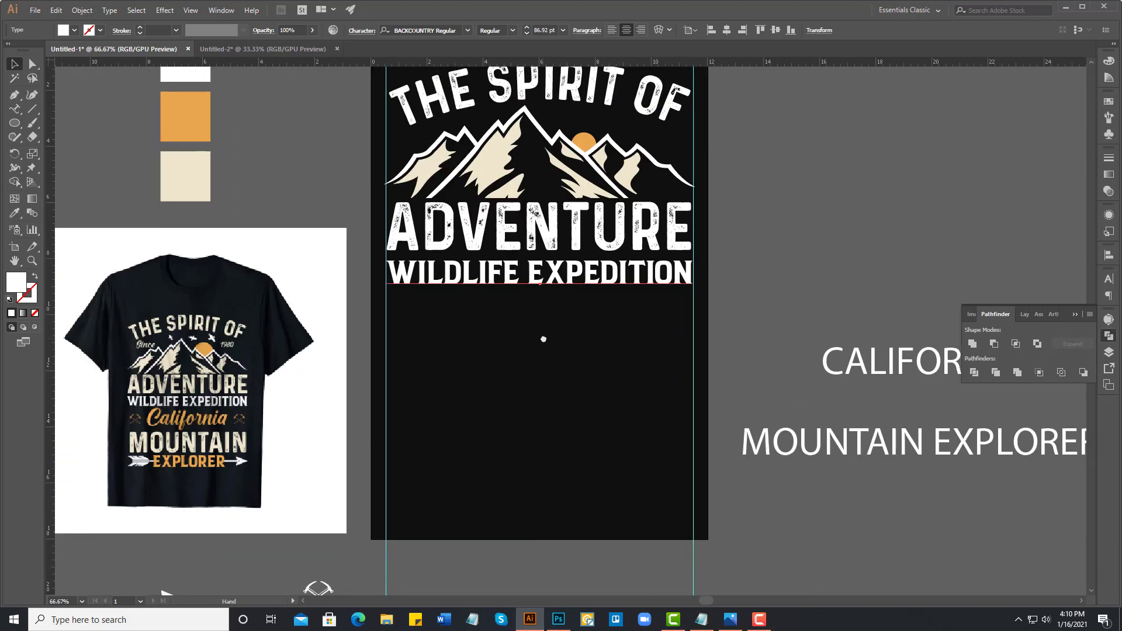
- Recolour ADVENTURE with the cream swatch using the Eyedropper
click(14, 214)
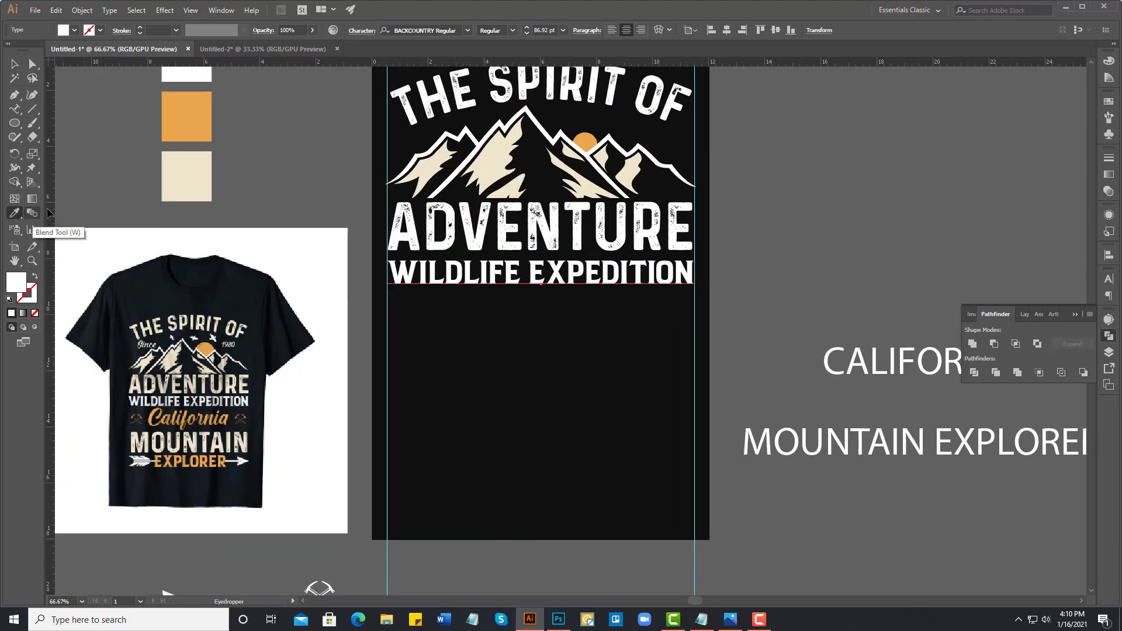
click(15, 64)
click(435, 235)
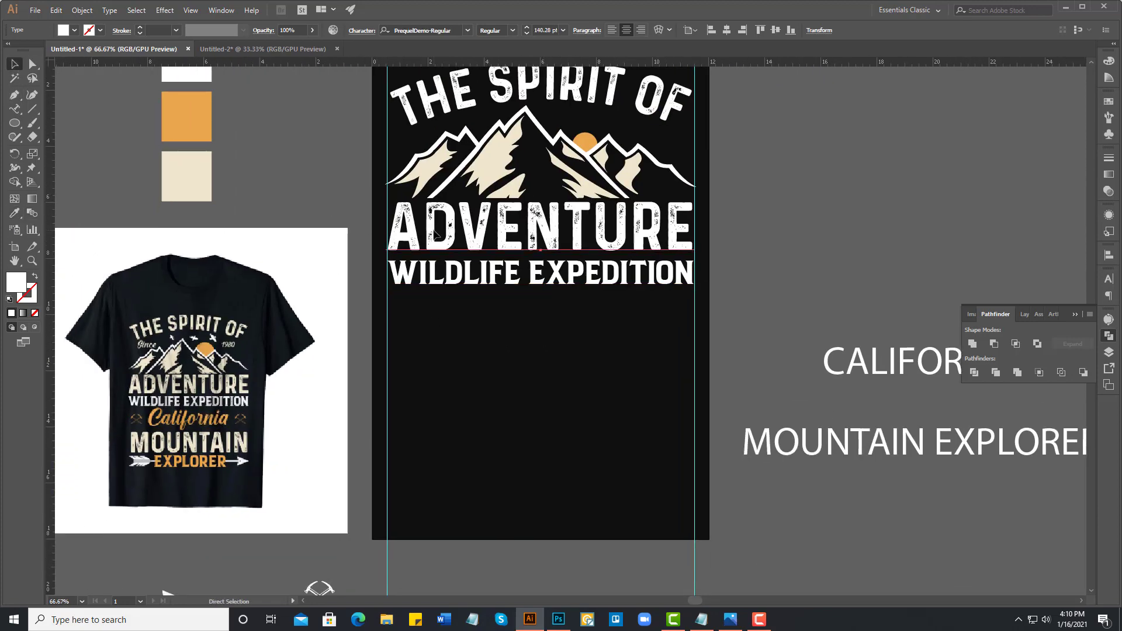
click(14, 217)
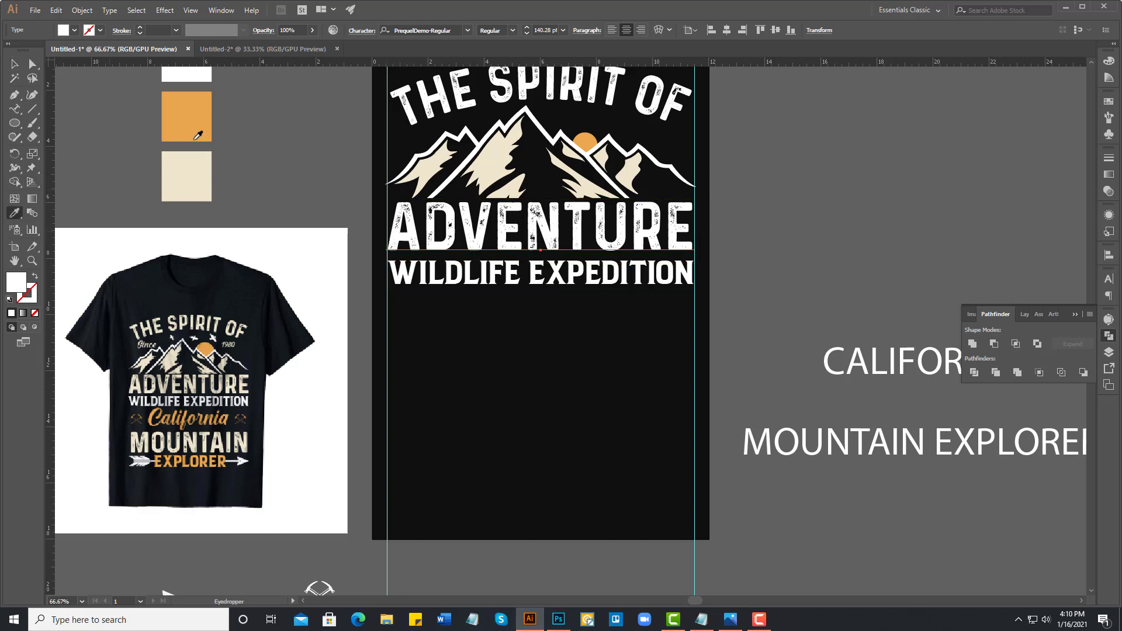
click(199, 171)
key(ctrl+shift+a)
key(v)
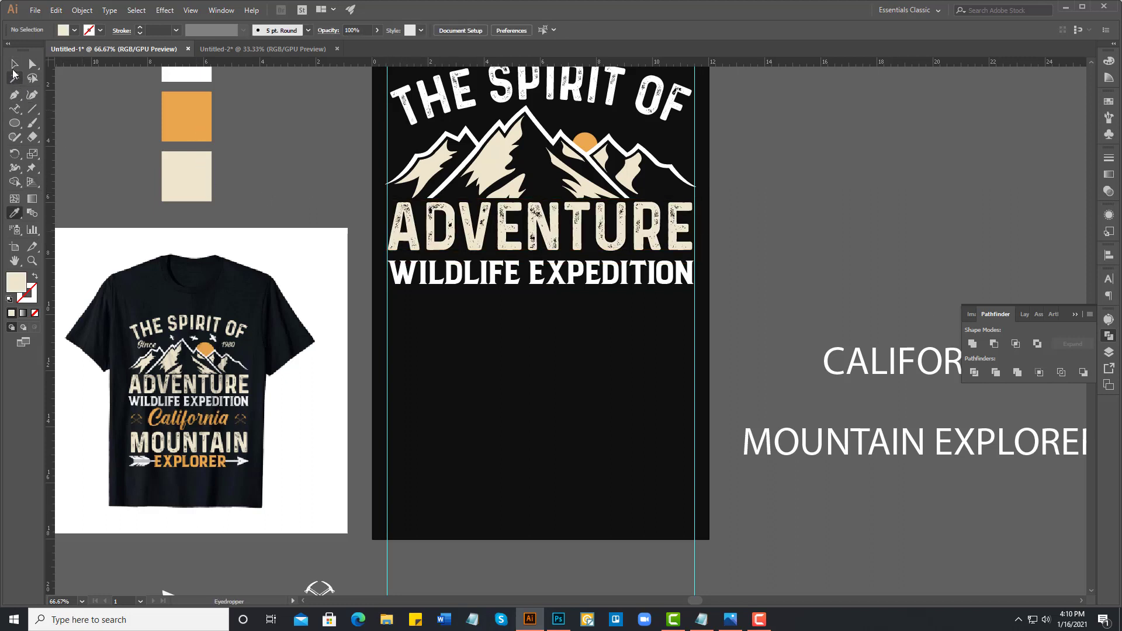
drag(609, 394, 517, 353)
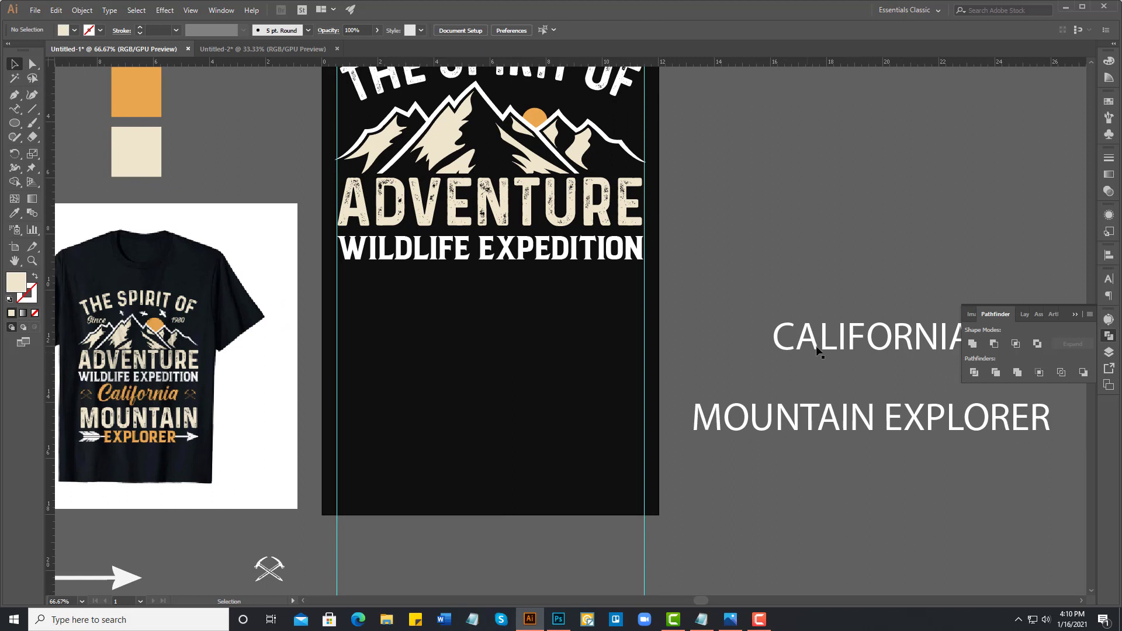
- Move CALIFORNIA below WILDLIFE EXPEDITION, set it in Cream Cake, and convert it to Title Case
drag(817, 350, 473, 319)
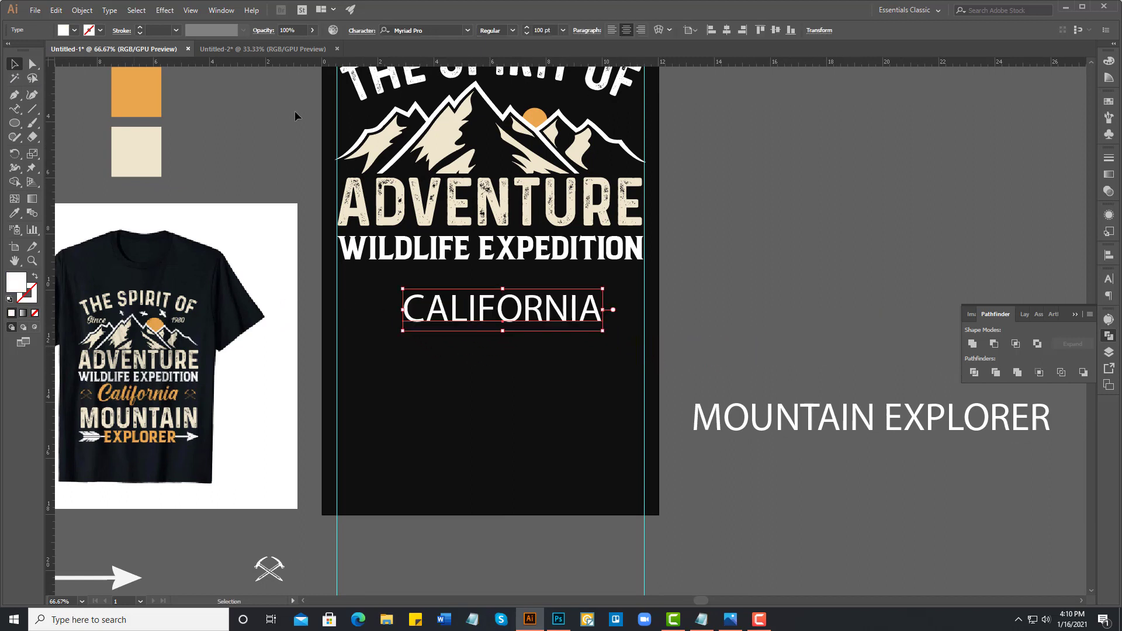
click(410, 31)
text(cre)
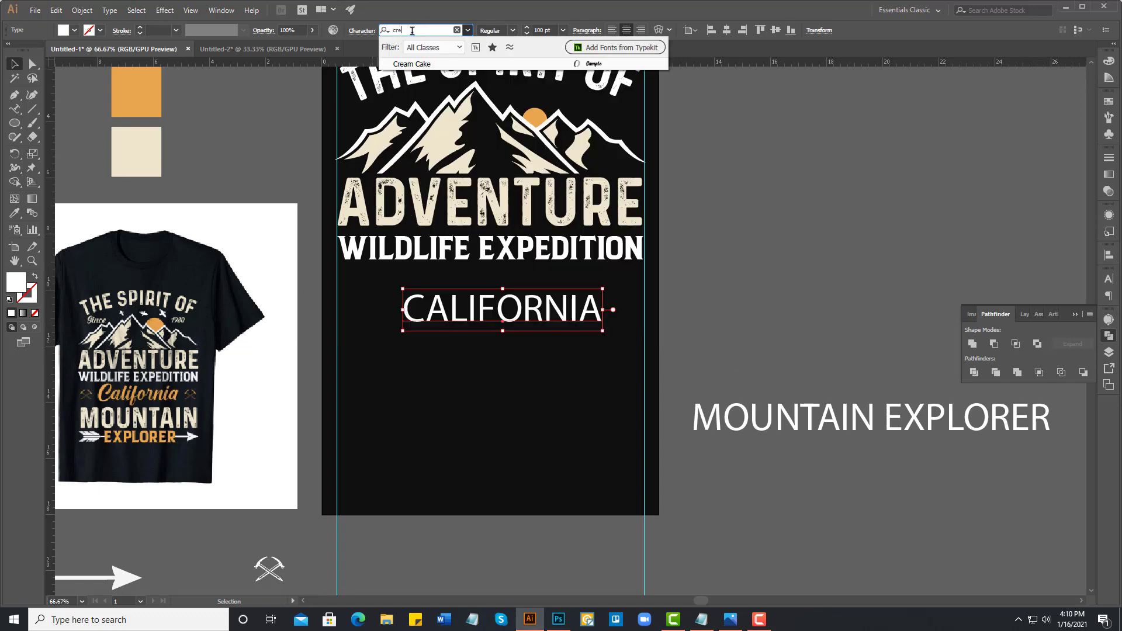
click(431, 64)
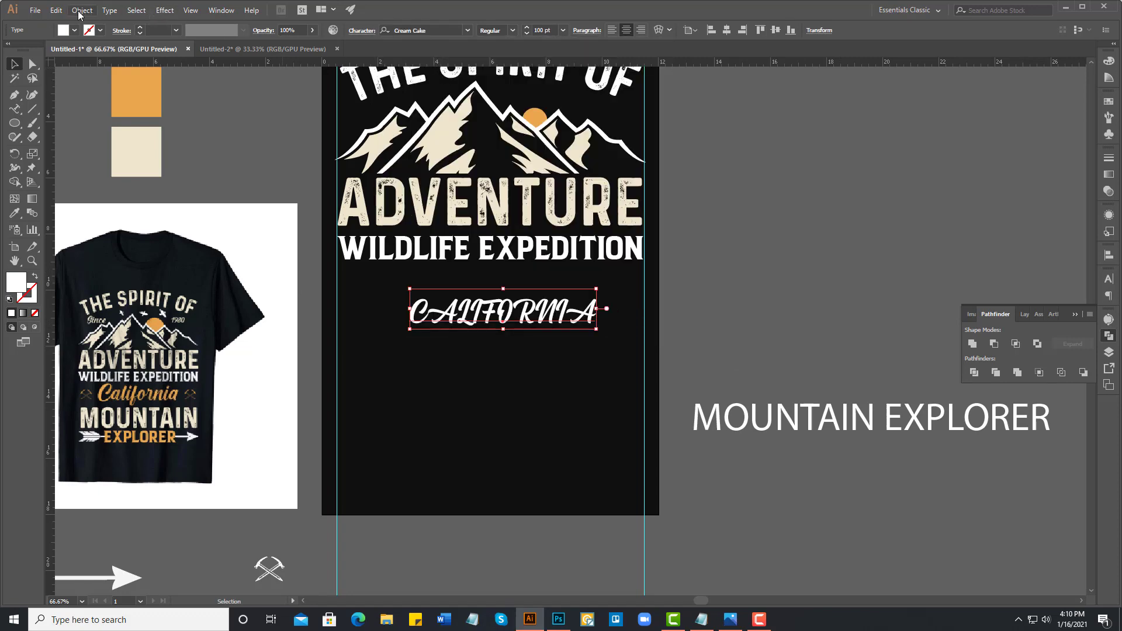
click(108, 10)
mouse_move(176, 191)
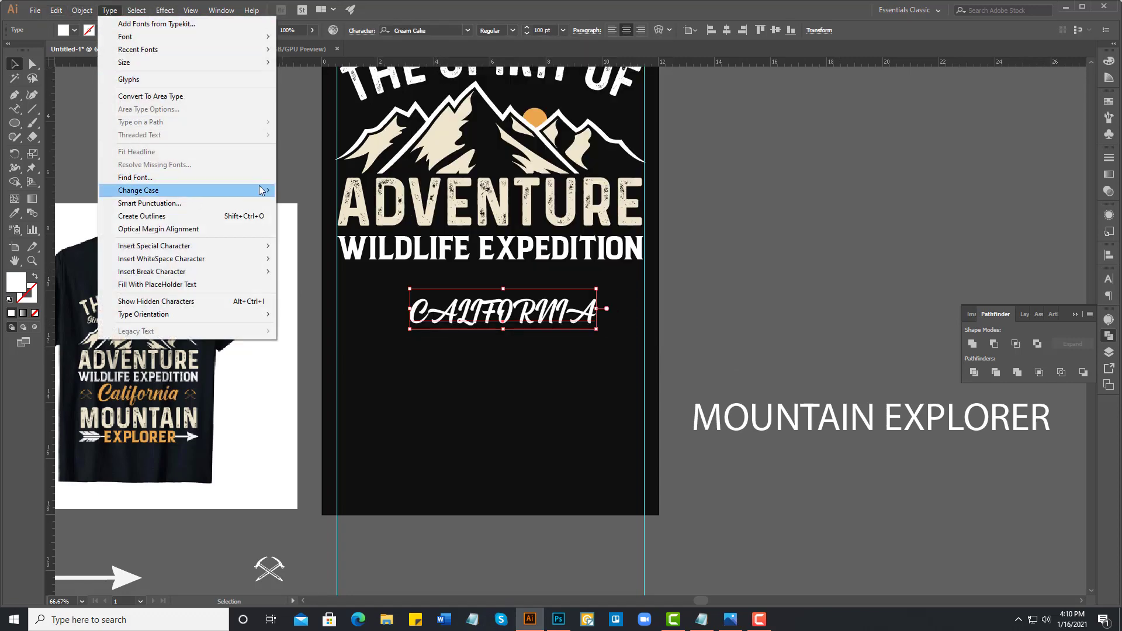
click(308, 216)
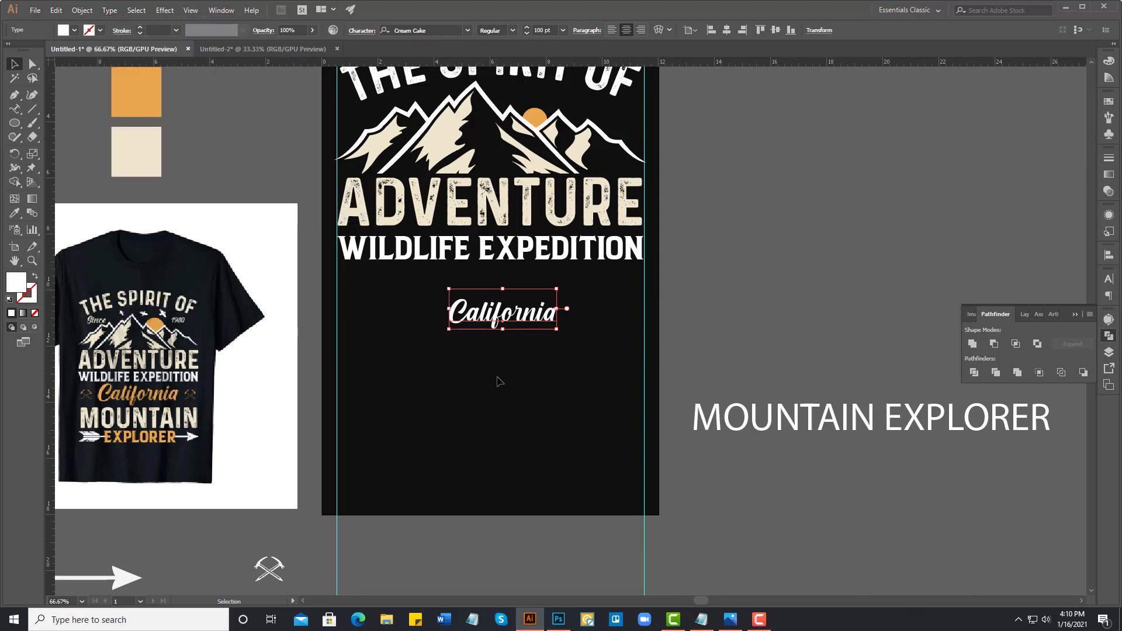
- Centre California horizontally on the artboard
click(506, 365)
click(517, 319)
click(1109, 255)
click(991, 280)
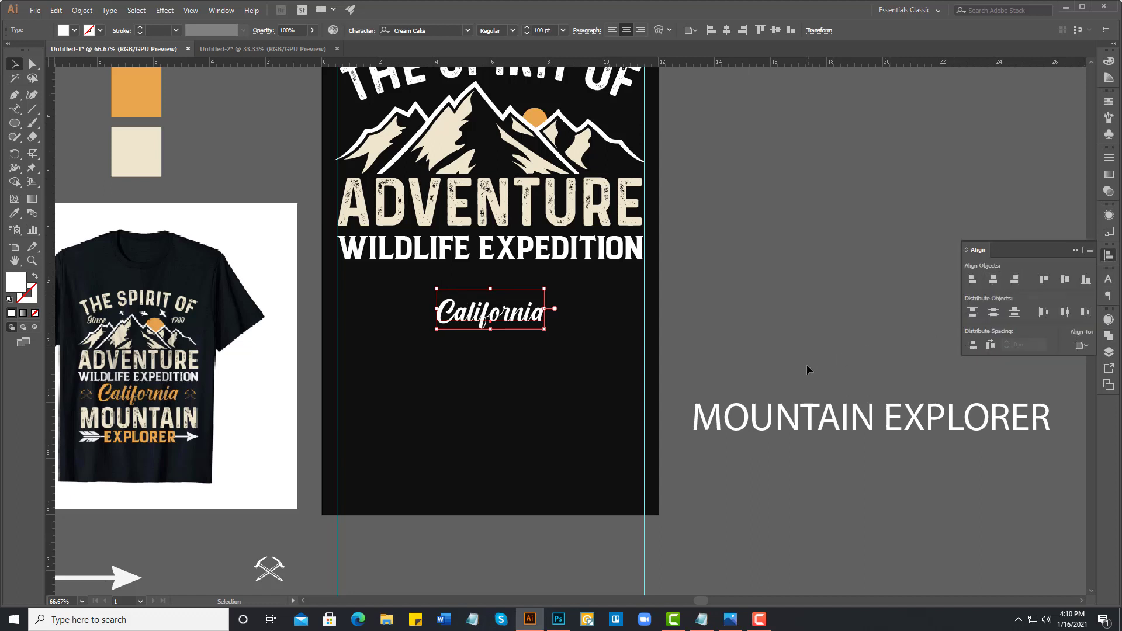
- Enlarge California, then zoom out on the artboard
click(741, 296)
mouse_move(572, 409)
mouse_down()
mouse_move(600, 406)
mouse_move(603, 423)
mouse_up()
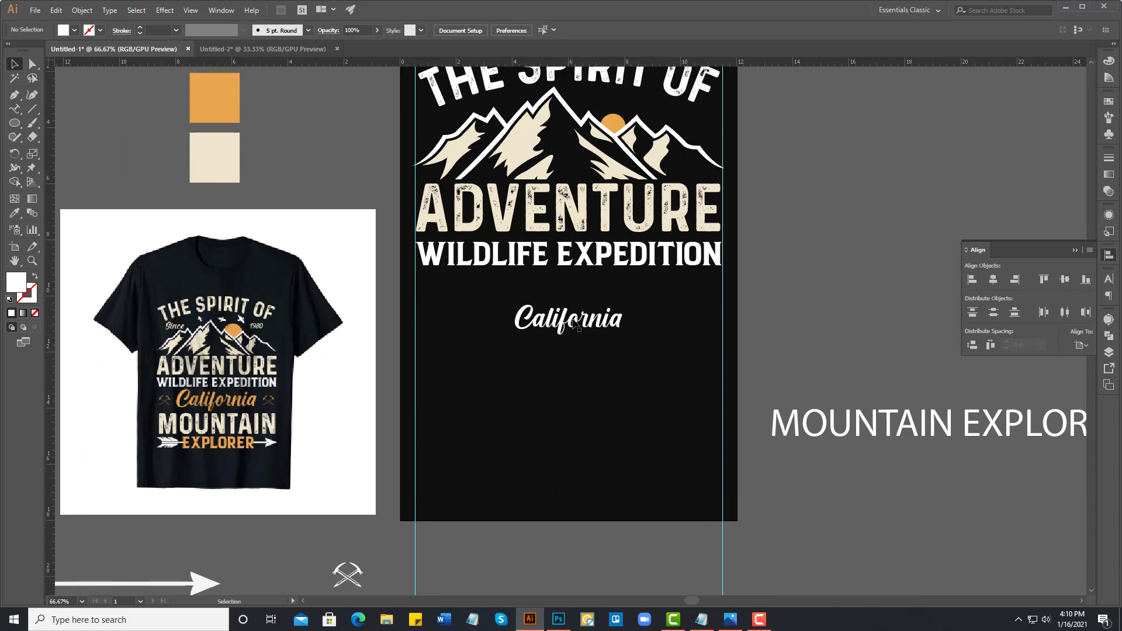
click(576, 322)
drag(626, 333, 670, 366)
click(593, 426)
key(ctrl+minus)
mouse_move(591, 380)
mouse_down()
mouse_move(533, 388)
mouse_move(528, 363)
mouse_up()
- Move the crossed pick-axe icon to the right of California, level with the text
drag(280, 497, 542, 307)
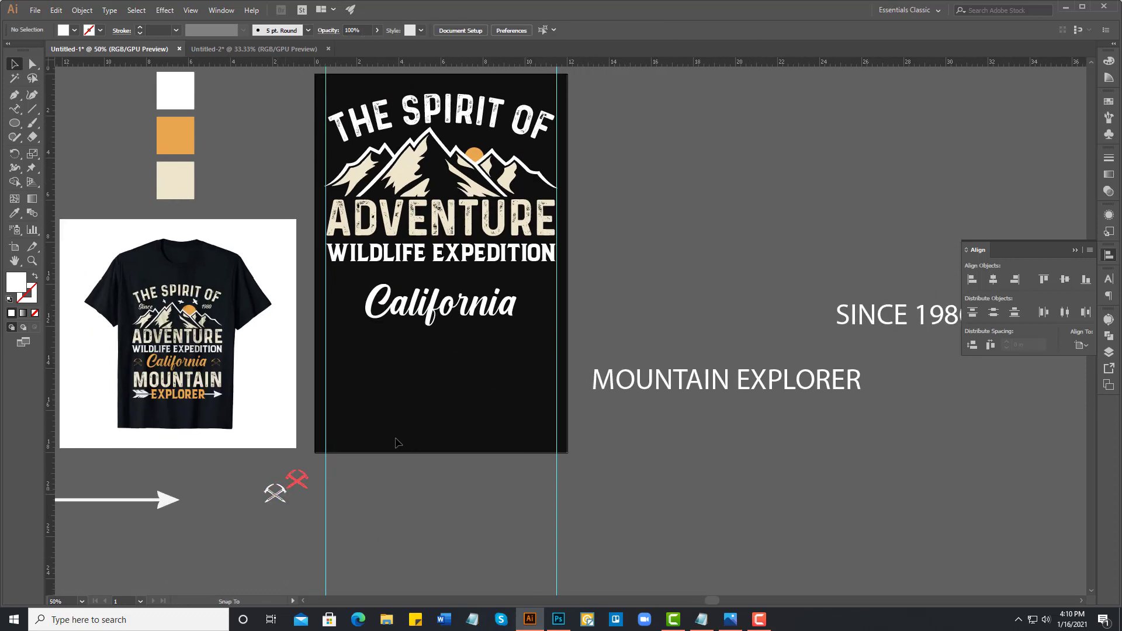
click(433, 359)
scroll(433, 358, up, 2)
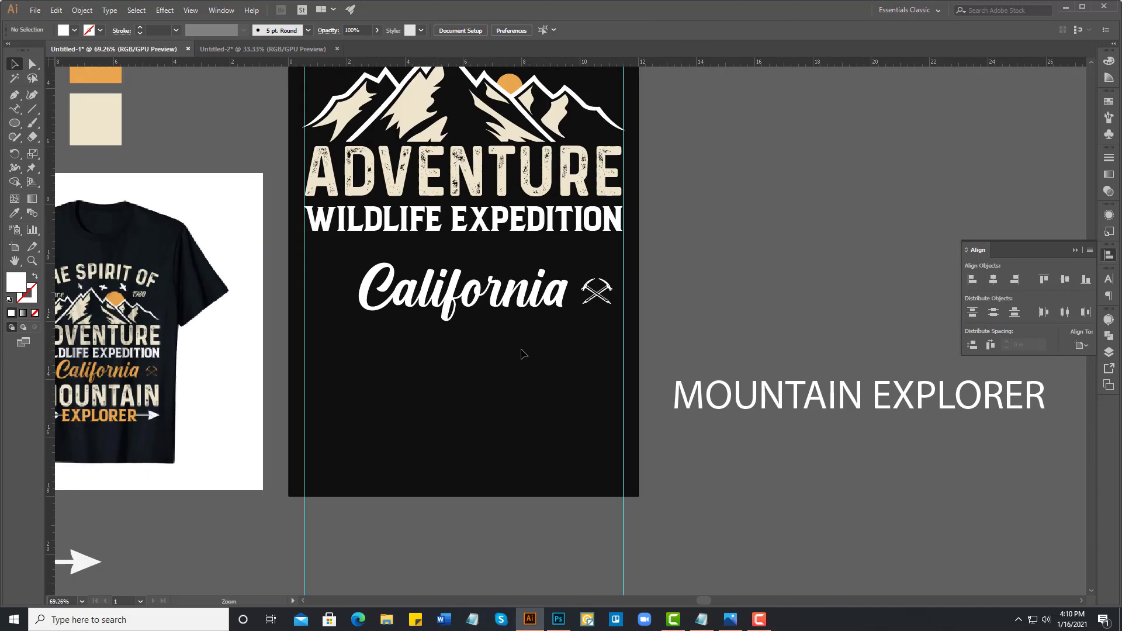
drag(521, 351, 596, 431)
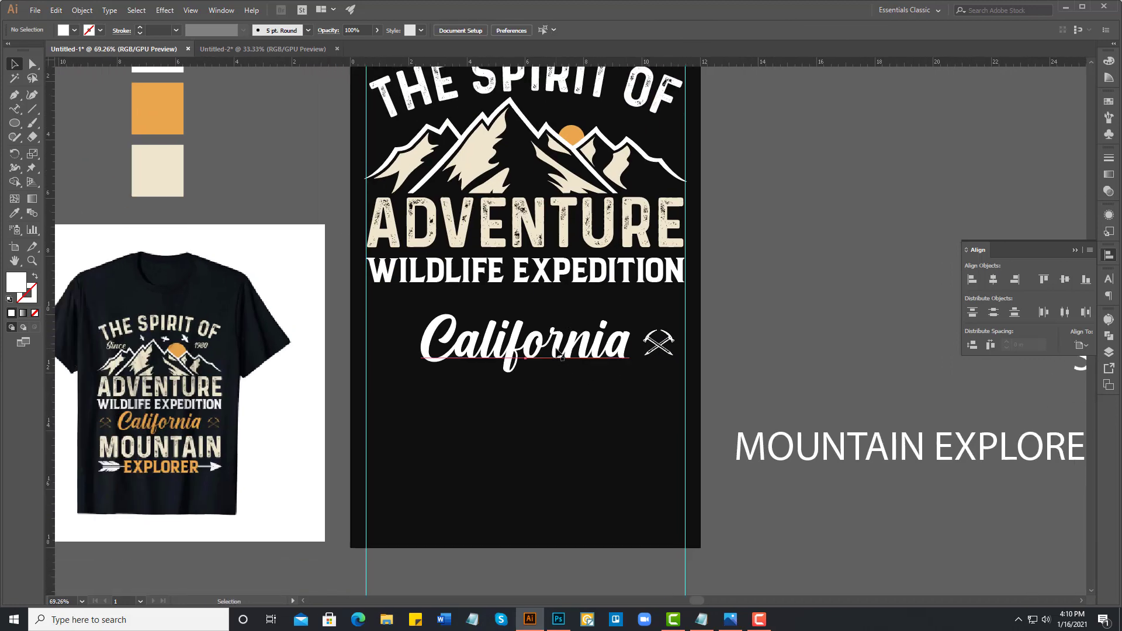
drag(555, 348, 554, 323)
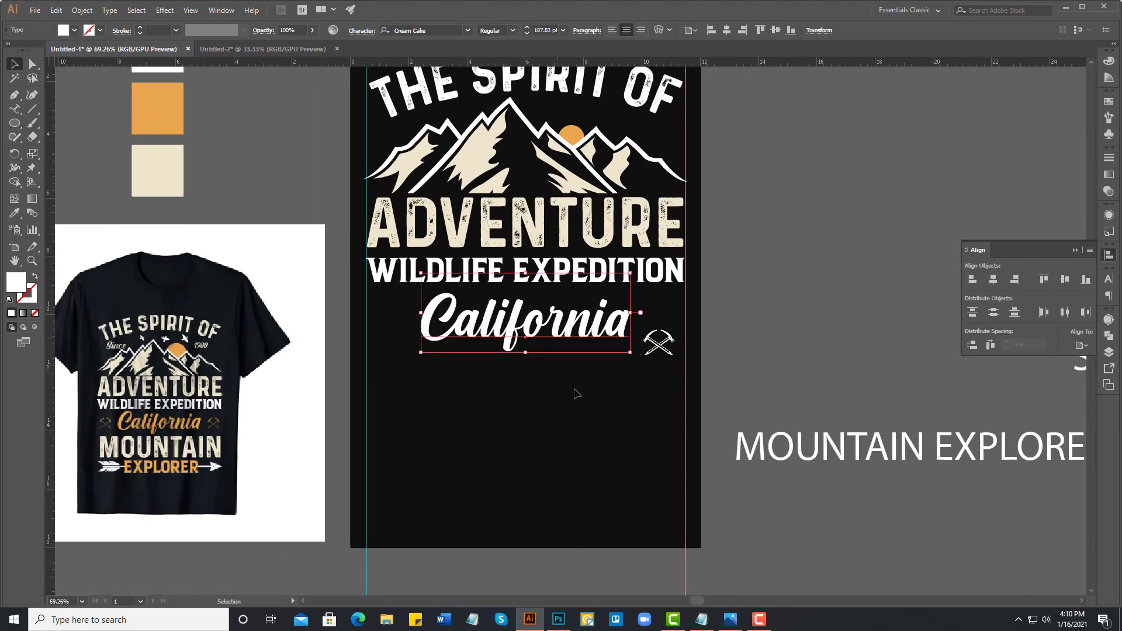
click(611, 389)
drag(658, 342, 659, 325)
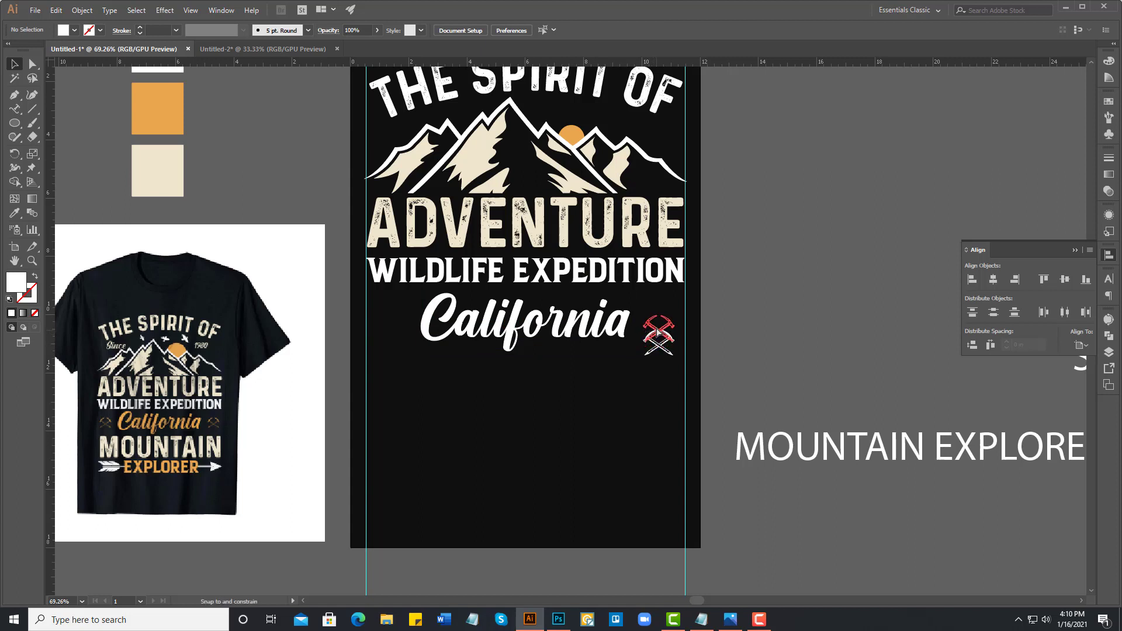
- Copy the pick-axe icon to the left side of California, then view the lower artboard
click(658, 331)
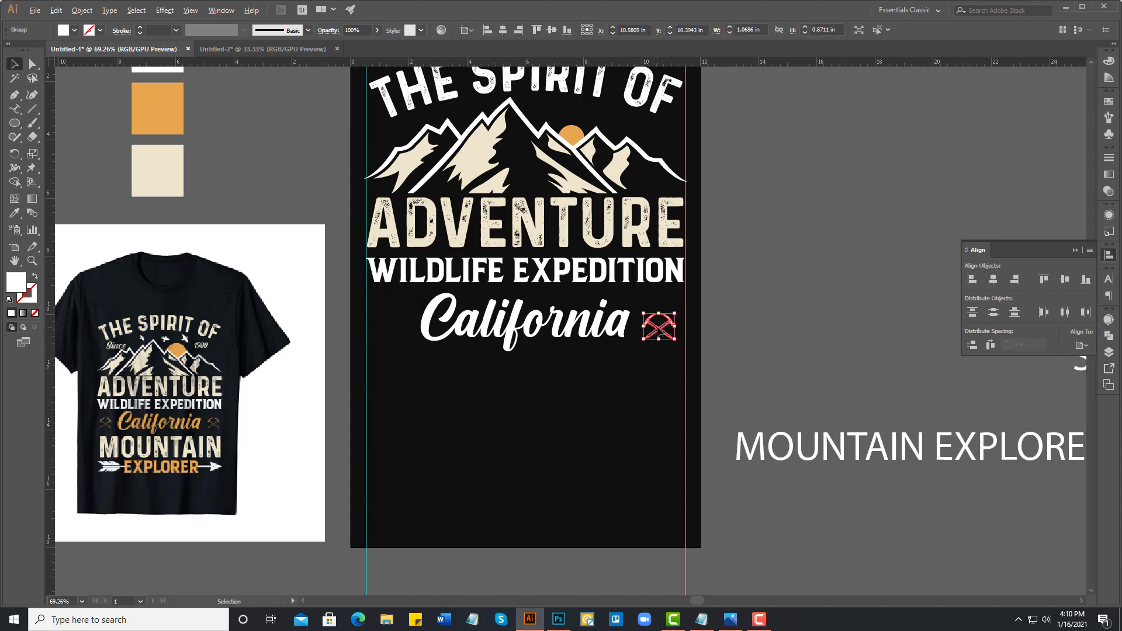
drag(659, 331, 381, 299)
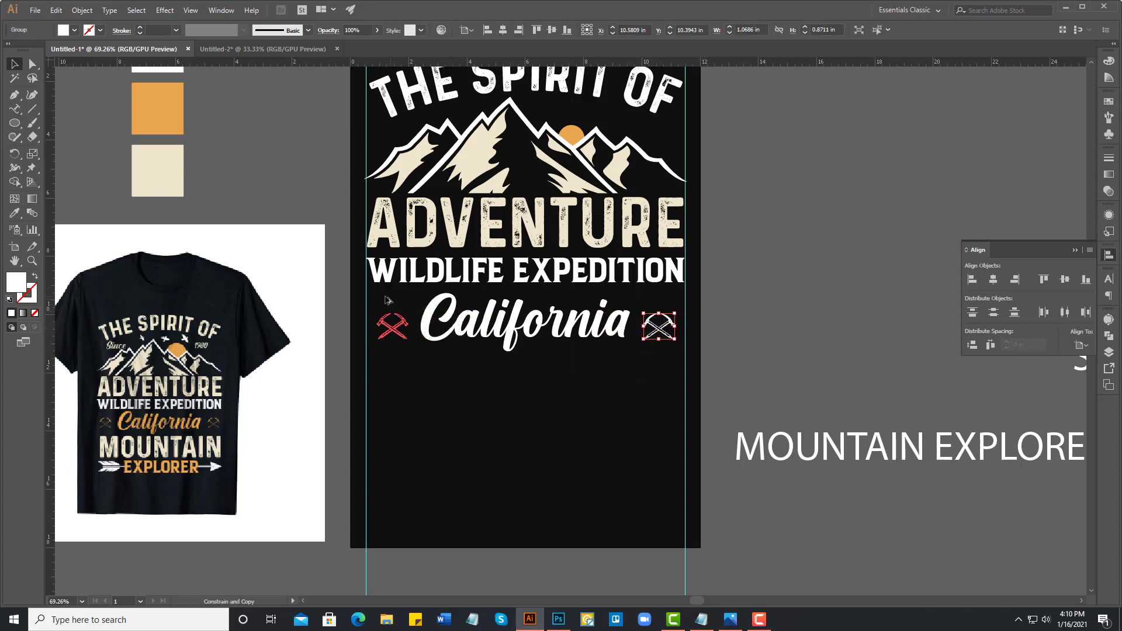
click(525, 319)
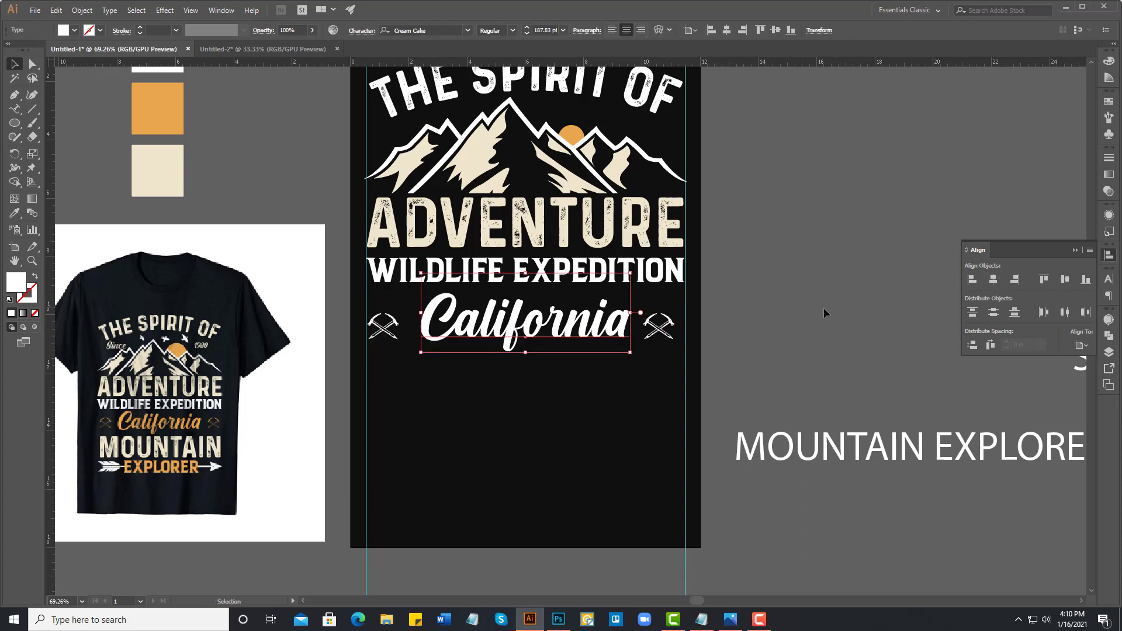
click(749, 324)
drag(546, 407, 557, 391)
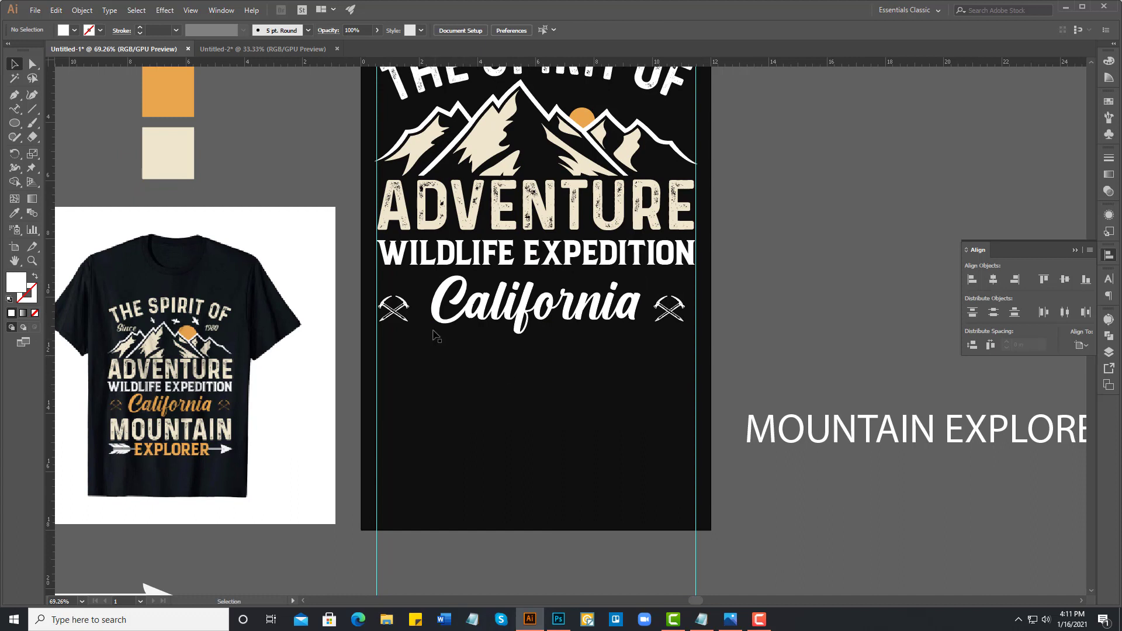
drag(483, 377, 486, 334)
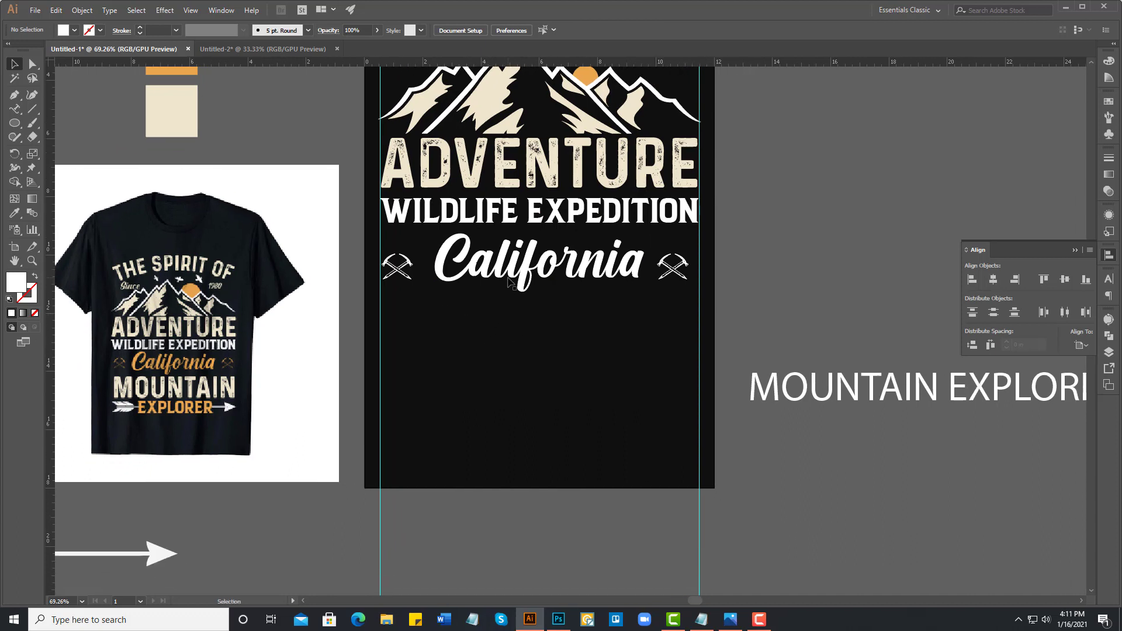
- Move the MOUNTAIN EXPLORER text onto the artboard below California
scroll(678, 373, right, 5)
click(790, 399)
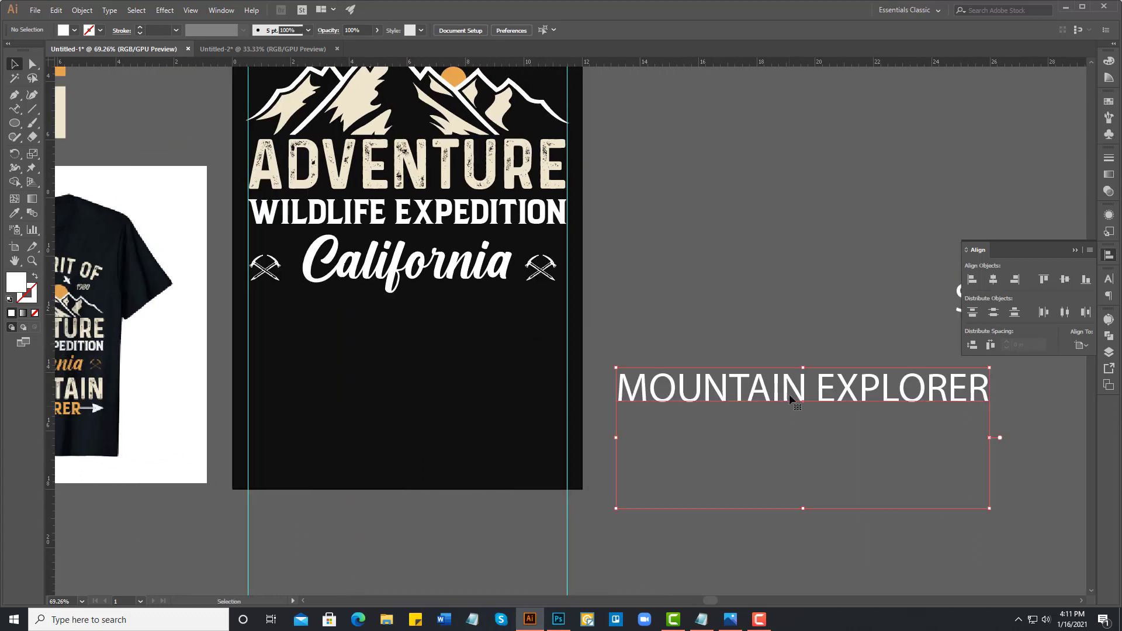
drag(790, 399, 479, 383)
scroll(763, 385, left, 9)
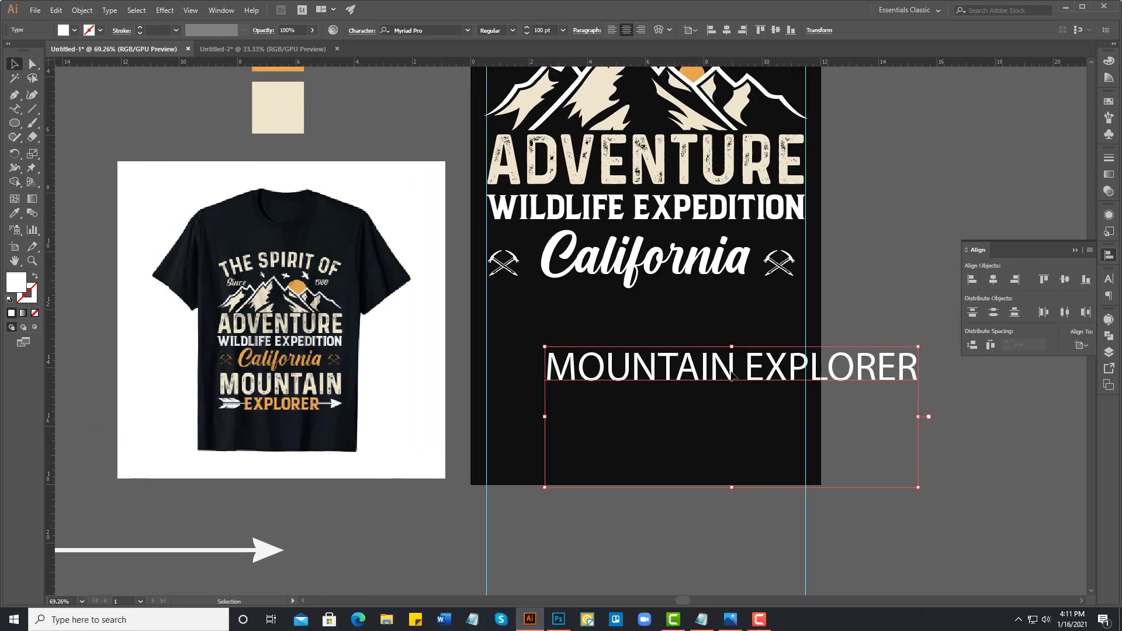
- Cut MOUNTAIN out into its own text object and centre it below California
double_click(731, 374)
key(ctrl+a)
click(722, 373)
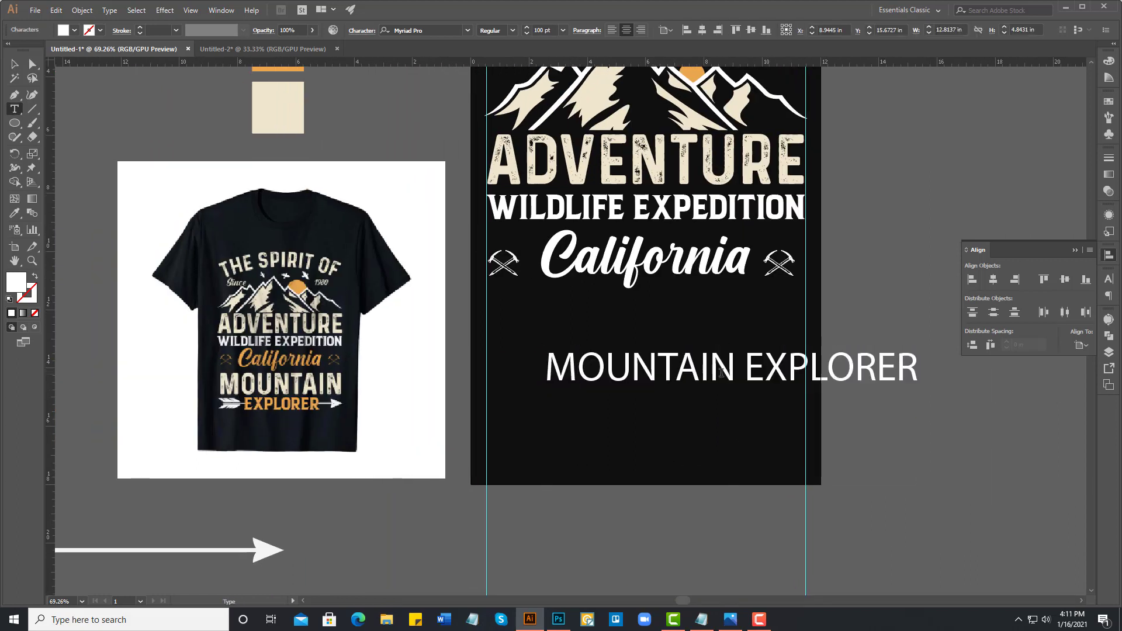
drag(735, 373, 543, 373)
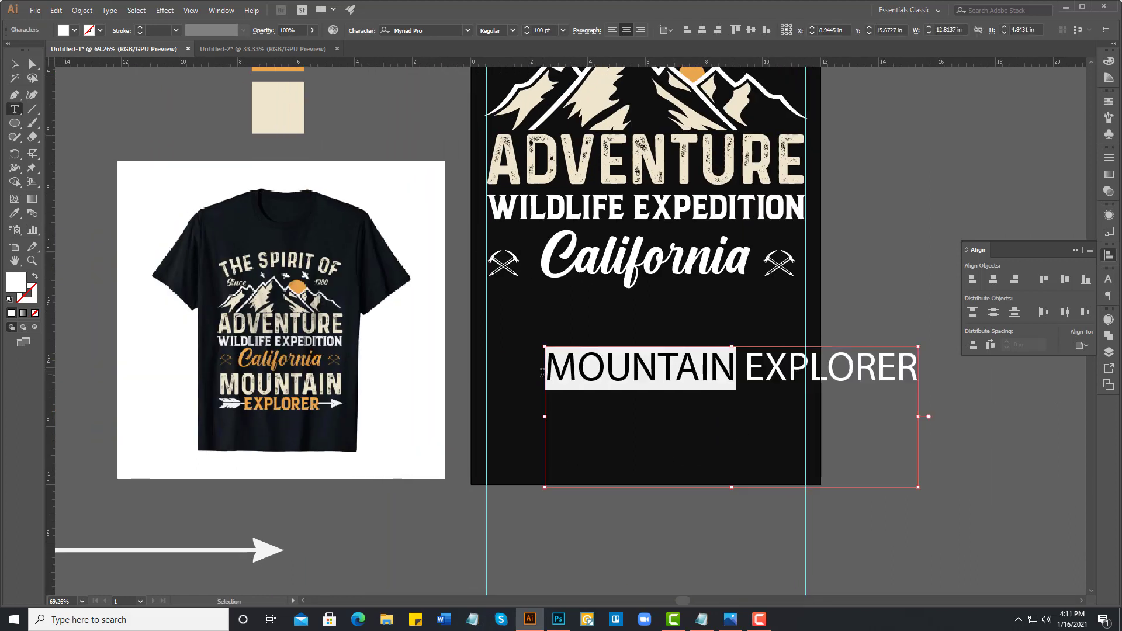
key(ctrl+x)
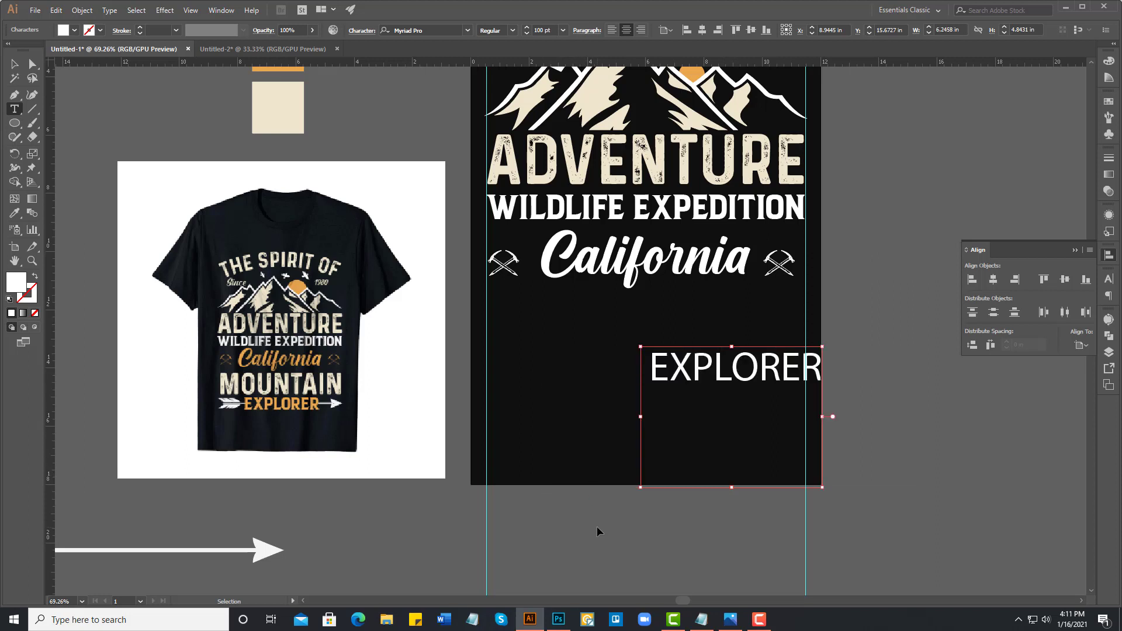
key(ctrl+v)
click(18, 62)
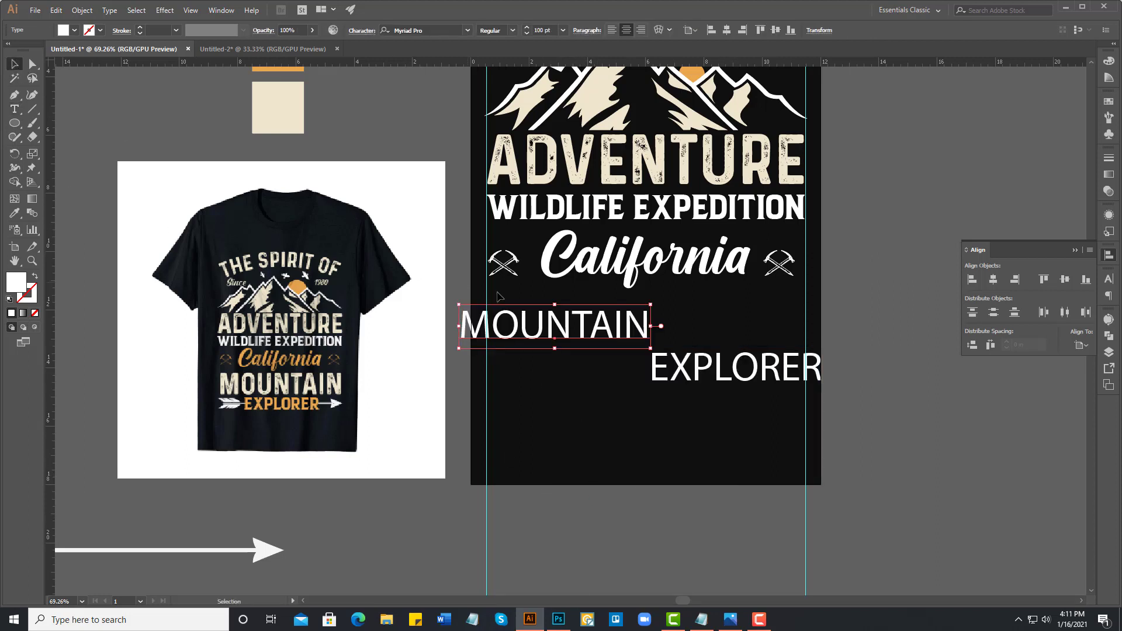
drag(556, 325, 649, 321)
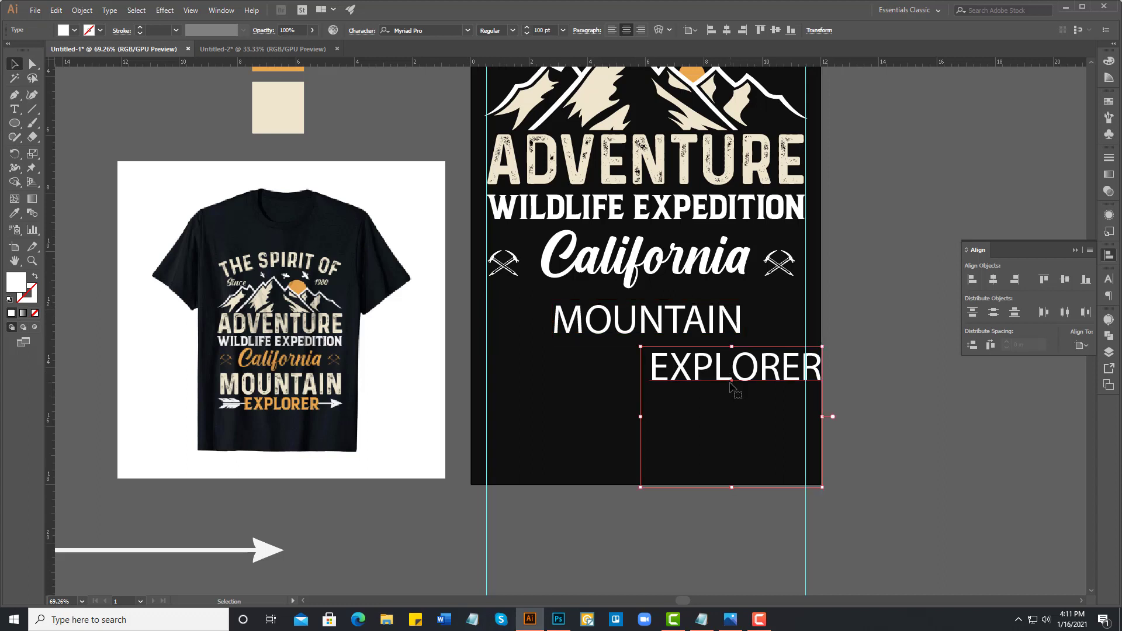
- Move EXPLORER toward the artboard bottom and give it WILDLIFE EXPEDITION's font
drag(731, 379, 645, 460)
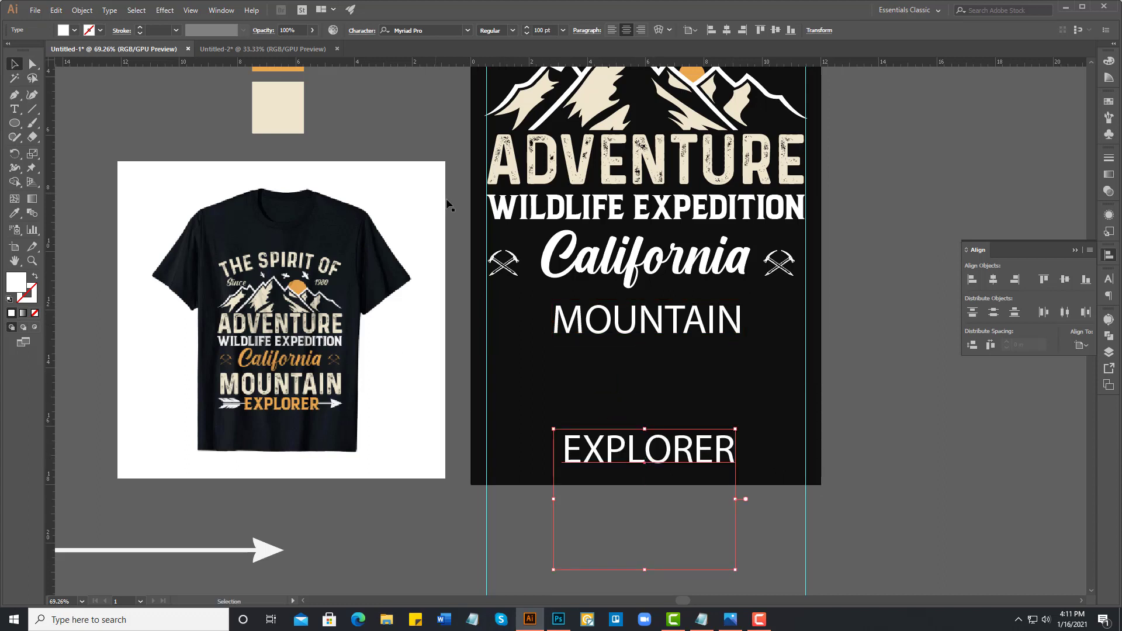
click(15, 213)
click(513, 206)
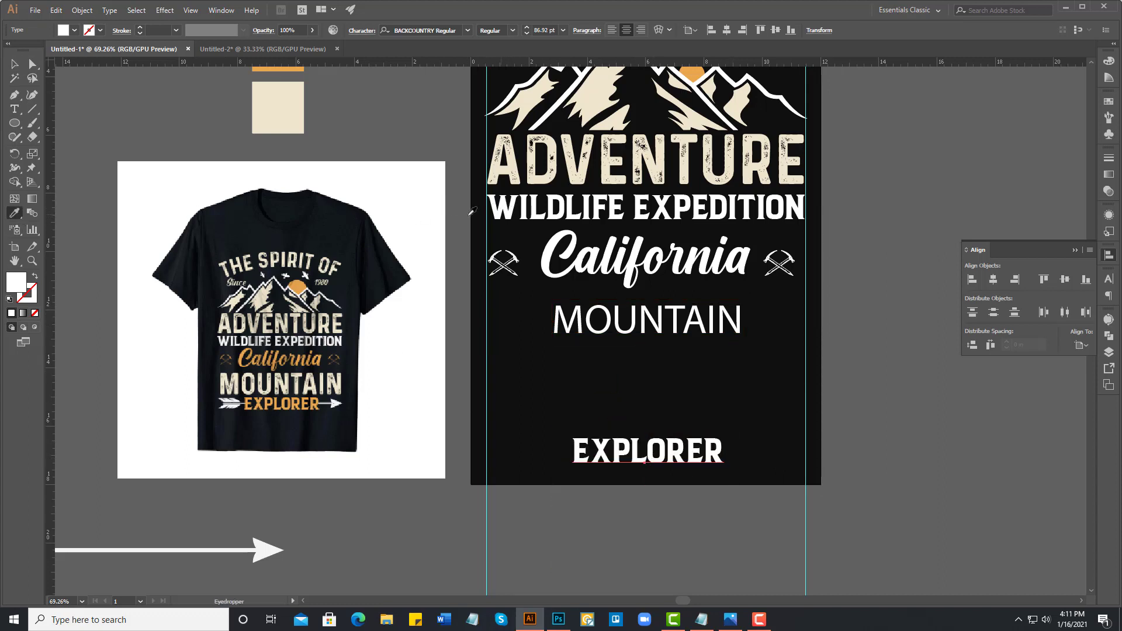
click(14, 64)
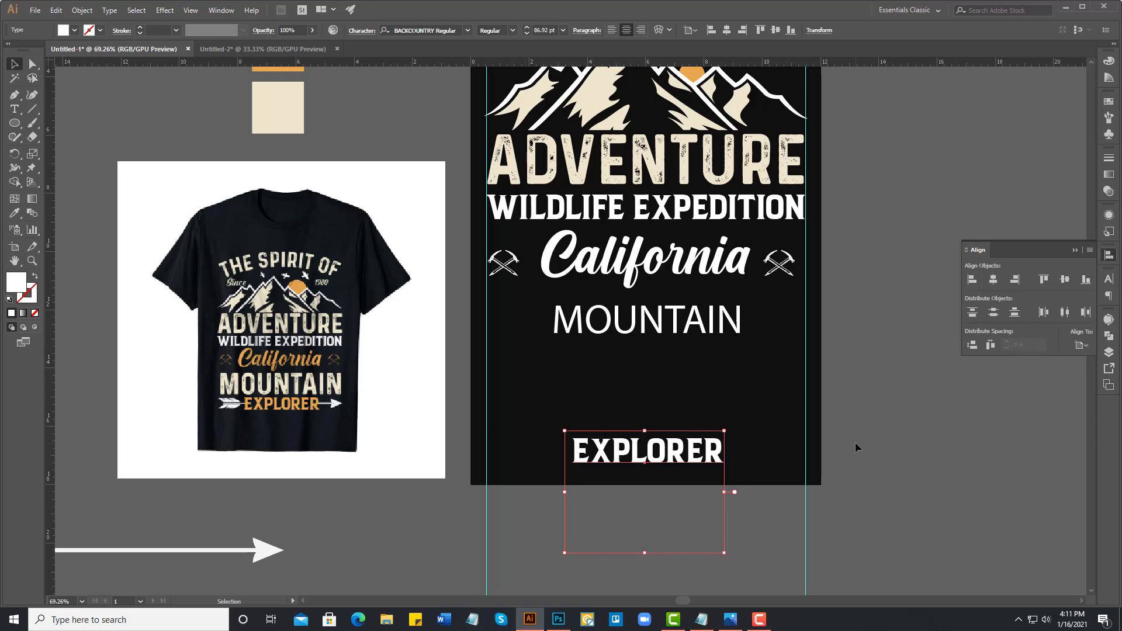
- Widen EXPLORER's letter tracking to 49 and check the spacing
click(1107, 281)
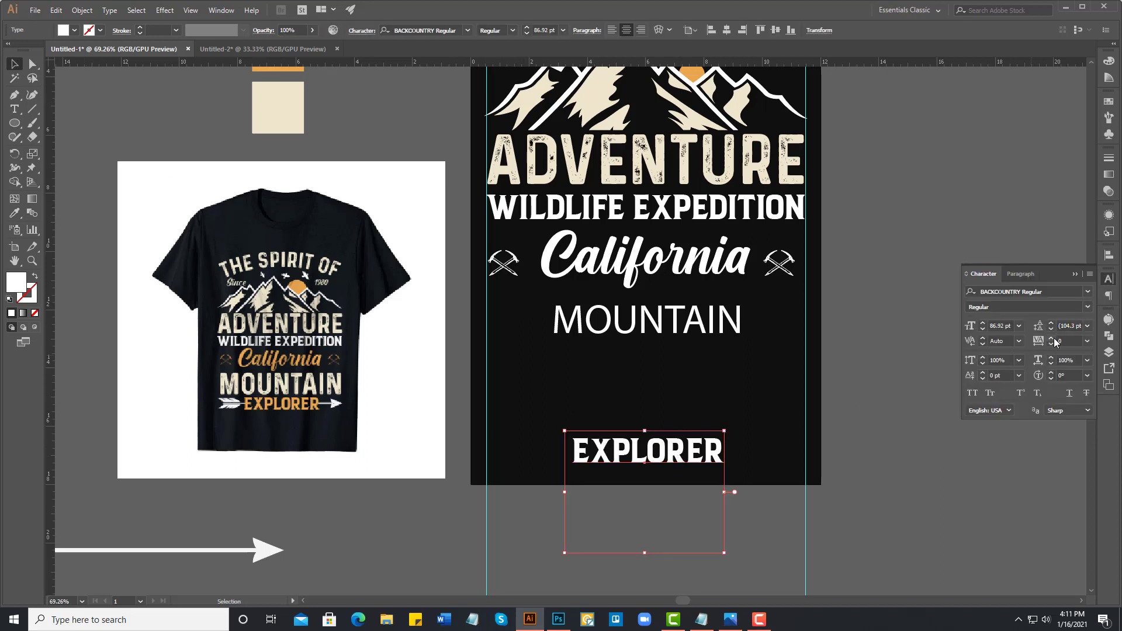
click(1051, 338)
click(1051, 338)
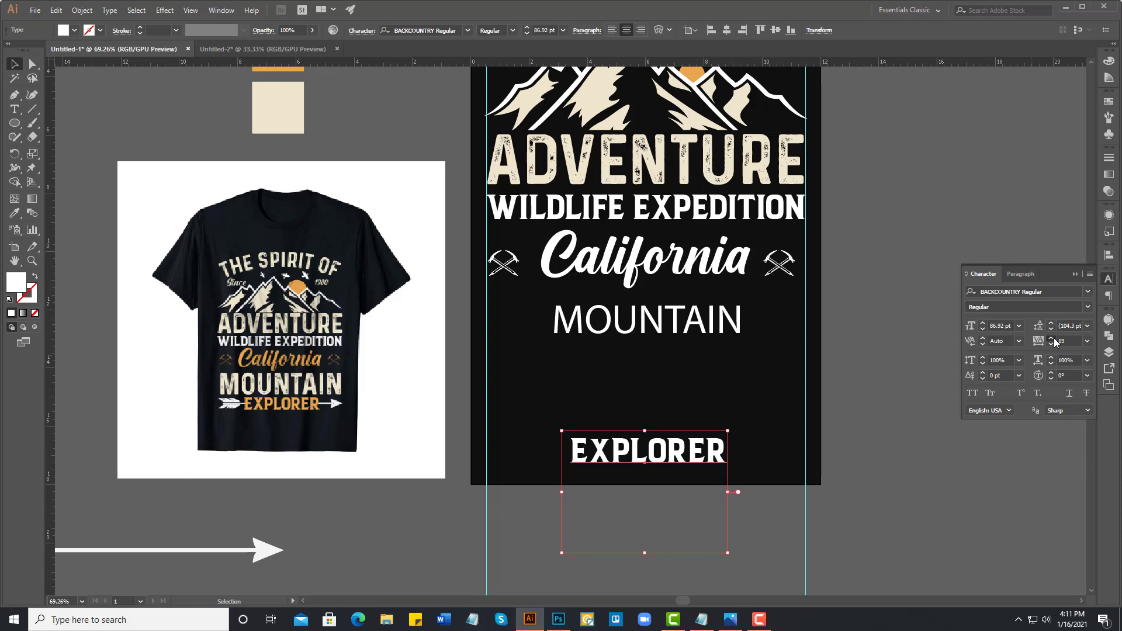
click(1052, 339)
click(1052, 339)
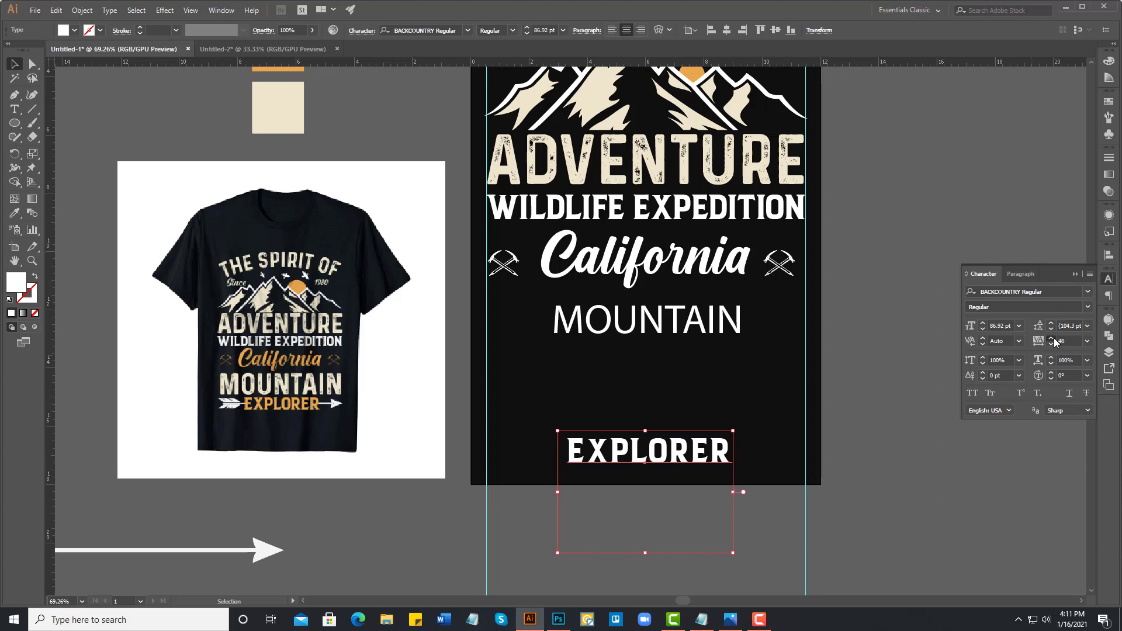
click(837, 453)
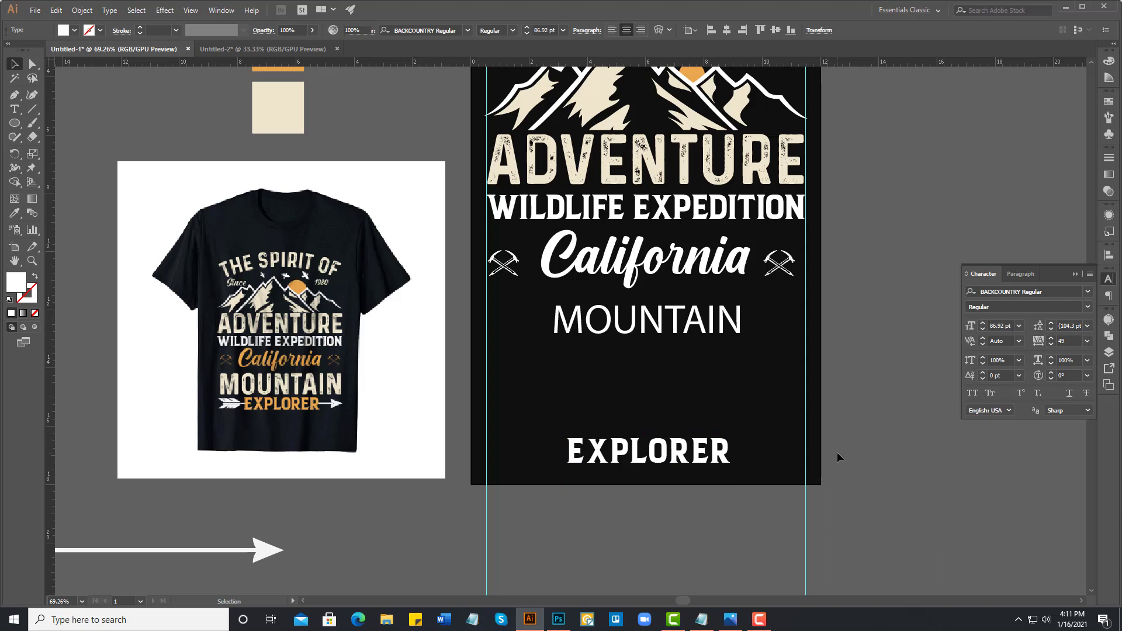
click(647, 451)
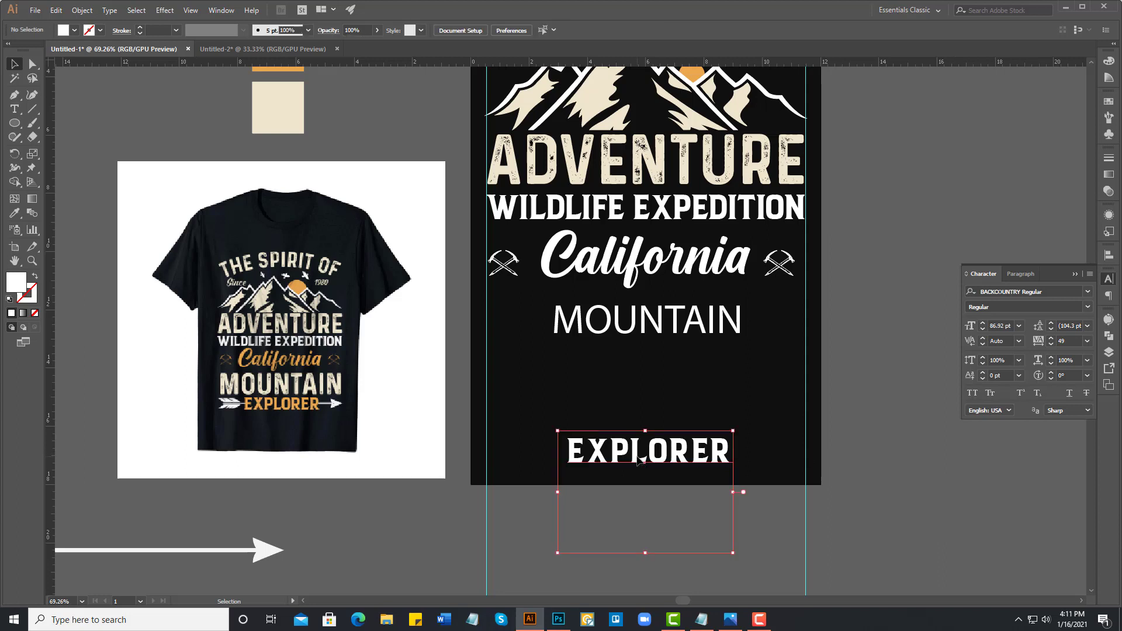
click(859, 374)
scroll(649, 380, up, 1)
scroll(649, 380, right, 1)
- Give MOUNTAIN ADVENTURE's distressed PrequelDemo-Regular font and nudge it down slightly
click(558, 327)
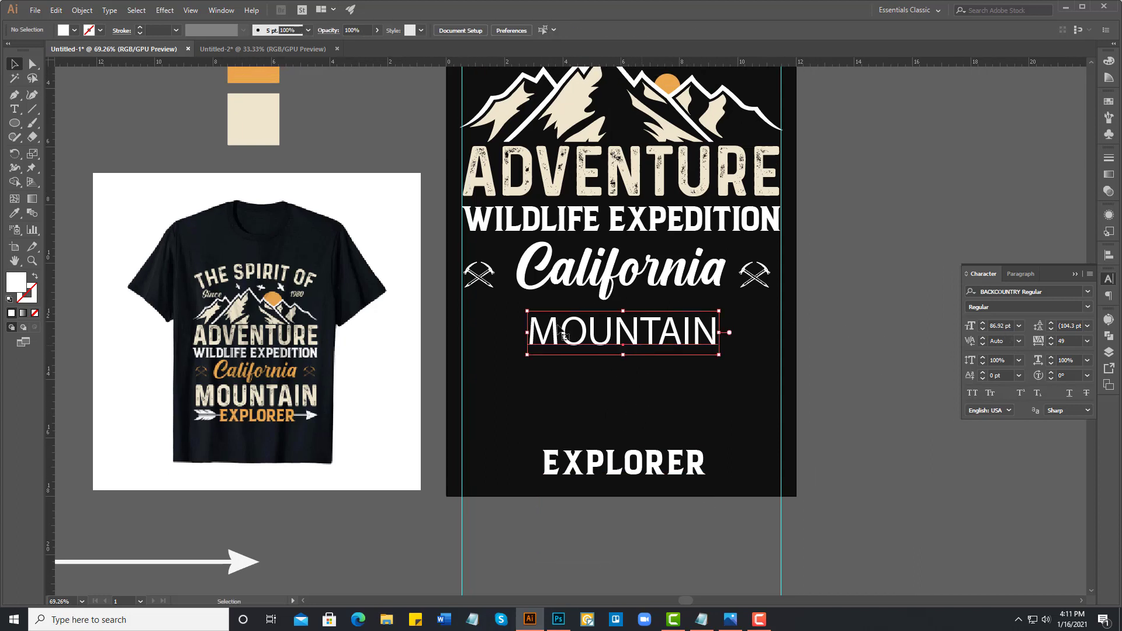
click(15, 215)
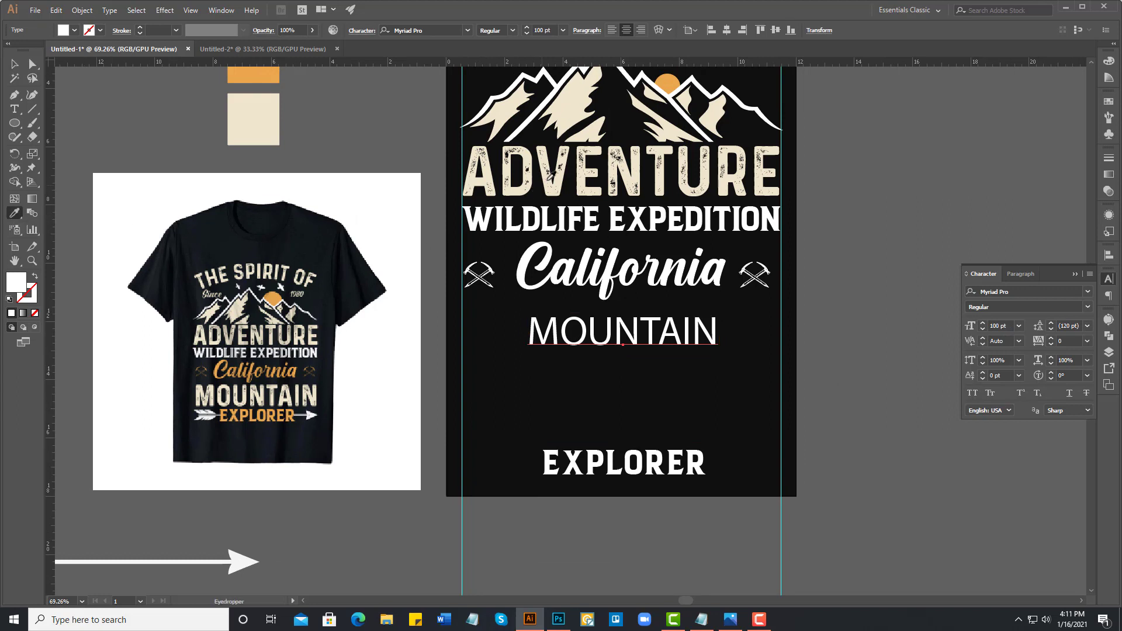
click(552, 175)
click(28, 67)
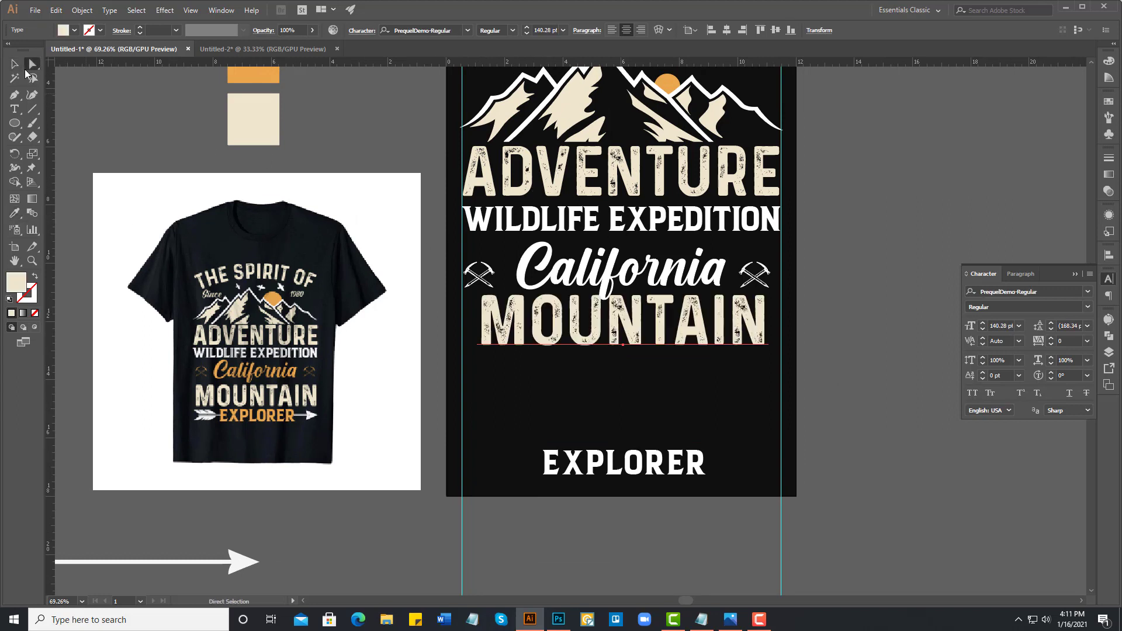
drag(638, 331, 638, 339)
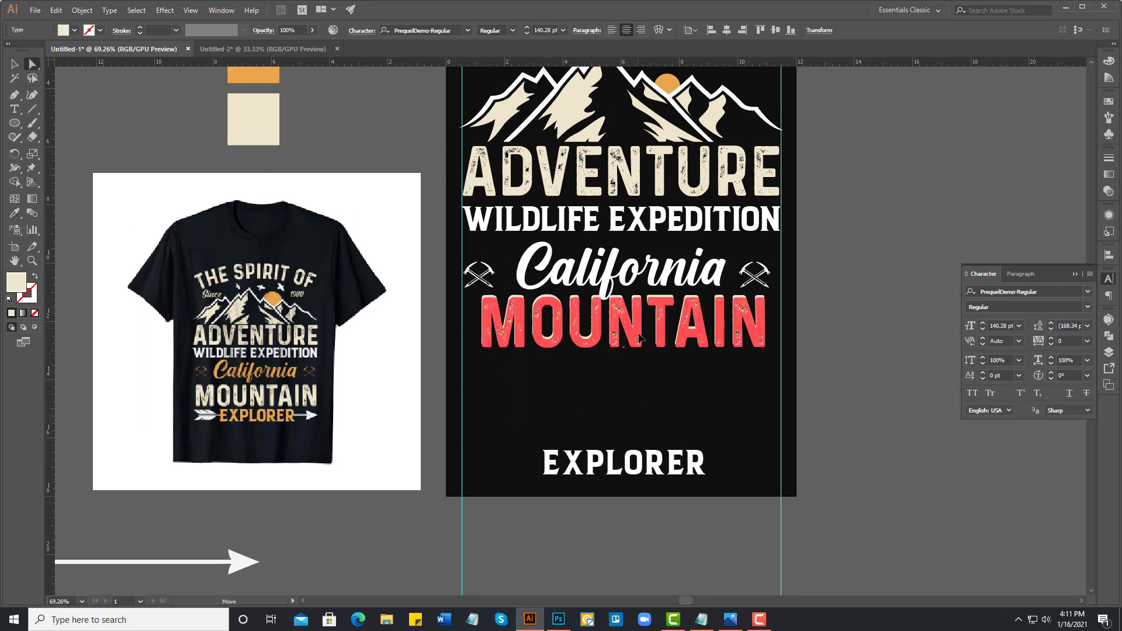
- Raise MOUNTAIN's tracking to 10 and stretch it wider across the artboard
click(1051, 339)
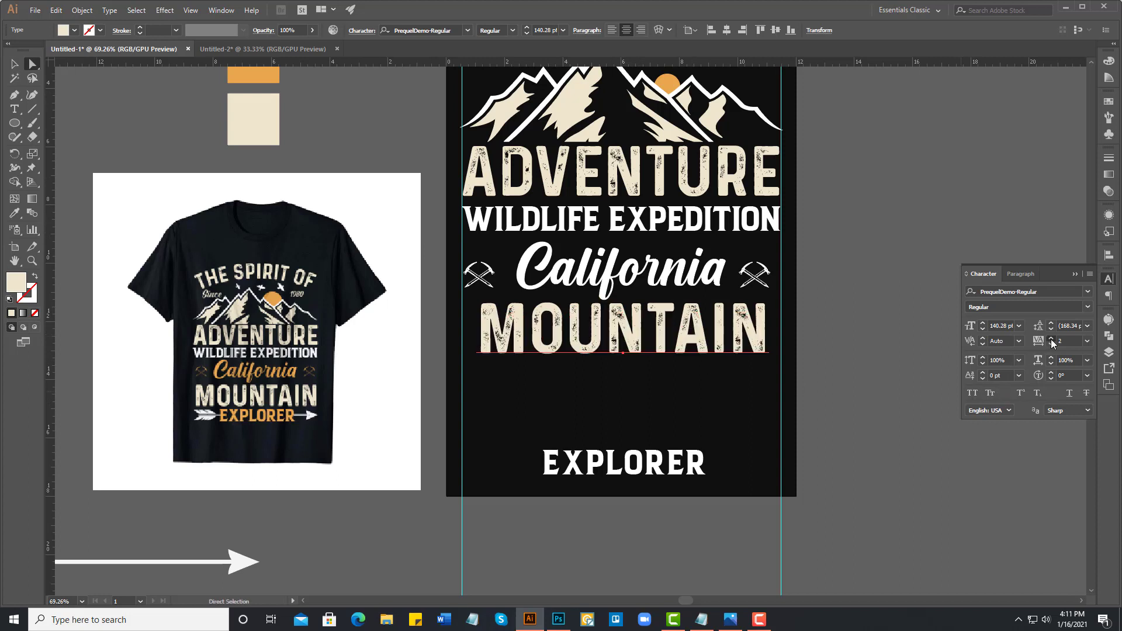
click(1051, 339)
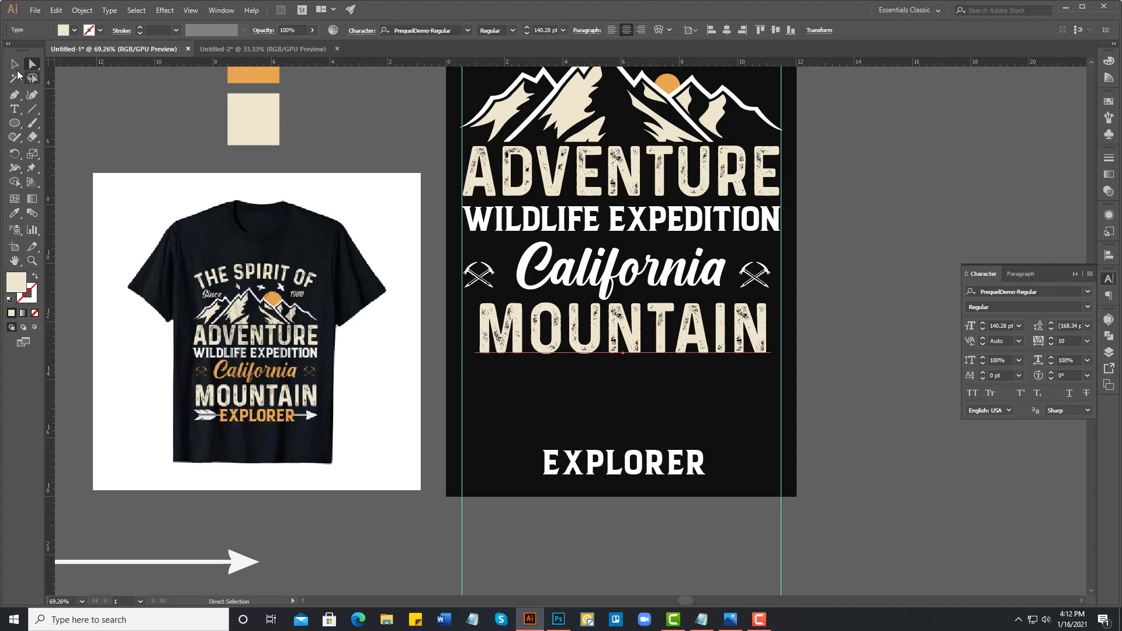
key(v)
drag(772, 369, 789, 378)
click(814, 395)
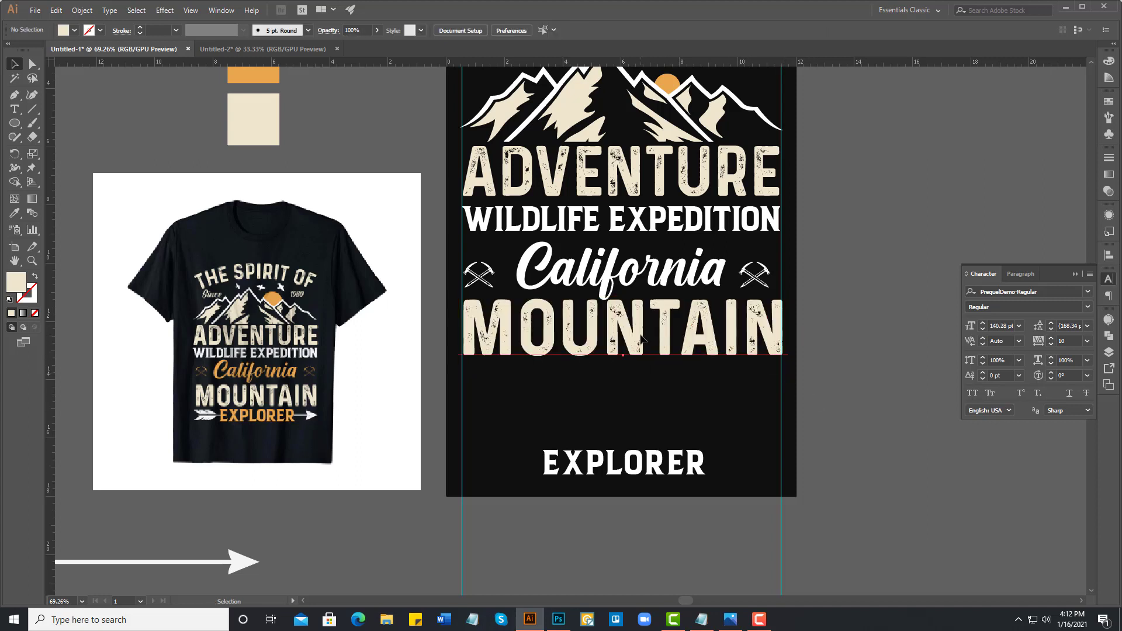
drag(644, 338, 644, 344)
click(827, 433)
- Move EXPLORER up toward MOUNTAIN and set its tracking to 30
drag(641, 547, 604, 512)
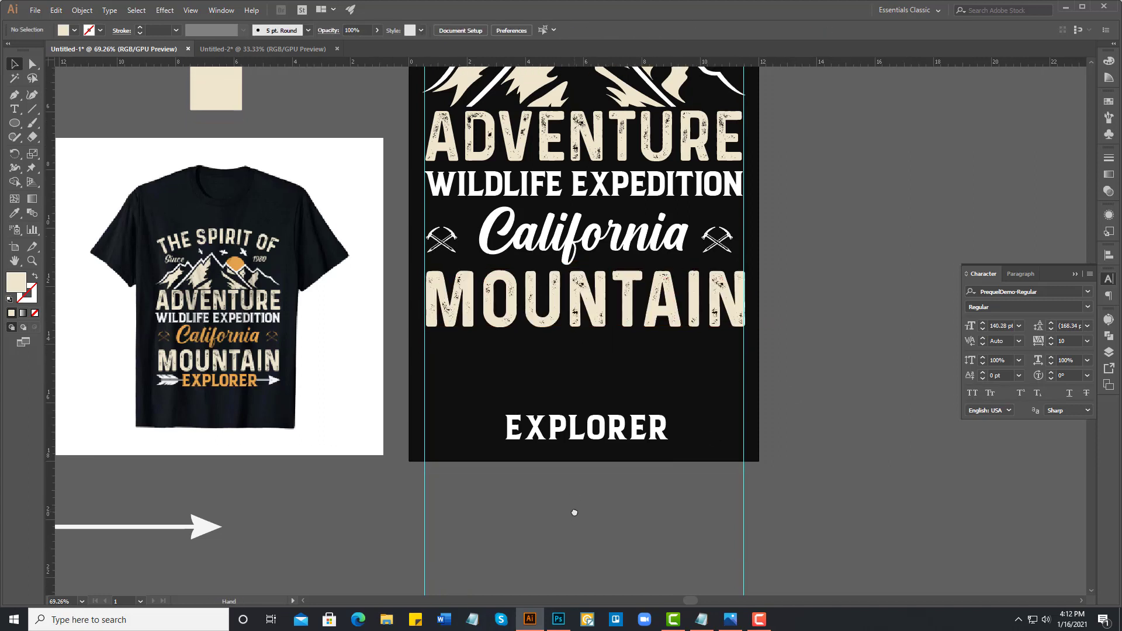
click(602, 429)
drag(603, 409, 602, 407)
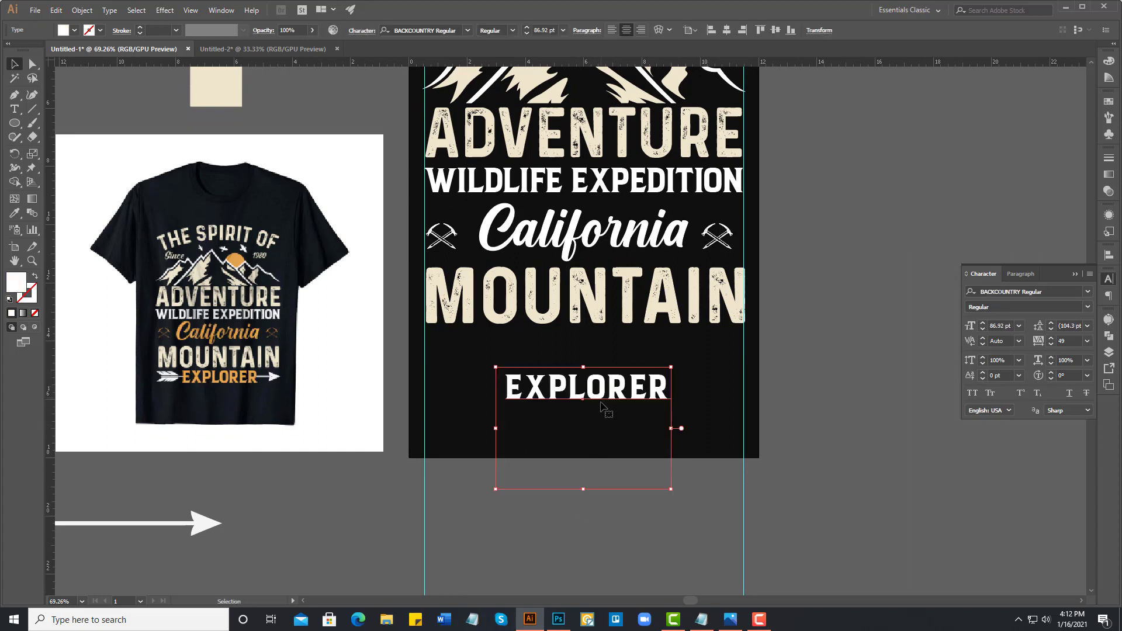
click(1060, 341)
text(30)
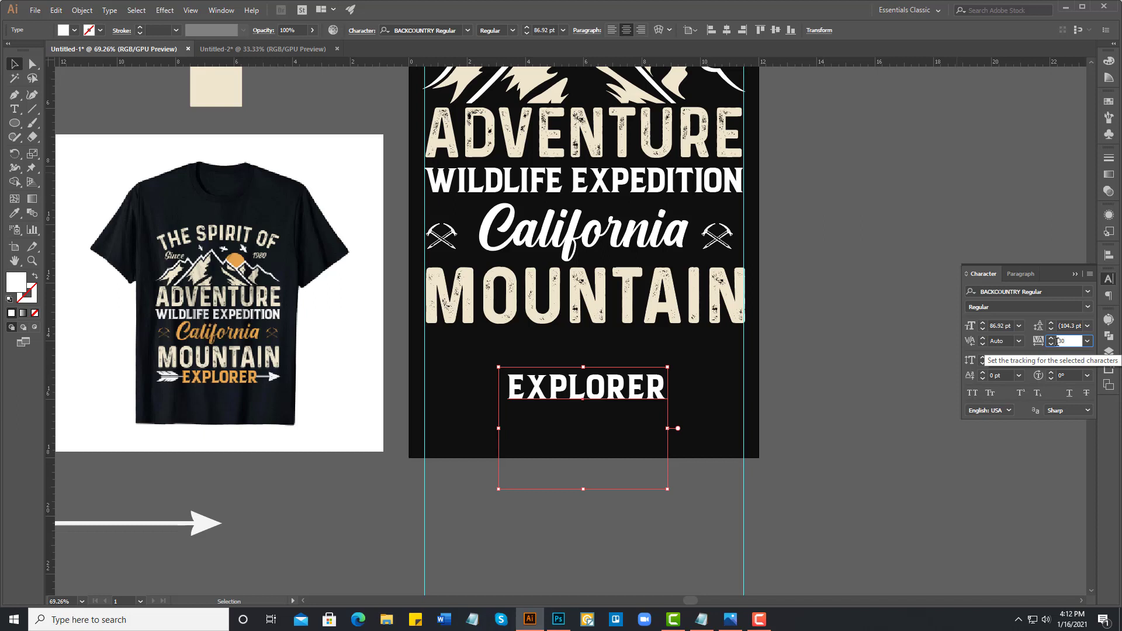
key(Return)
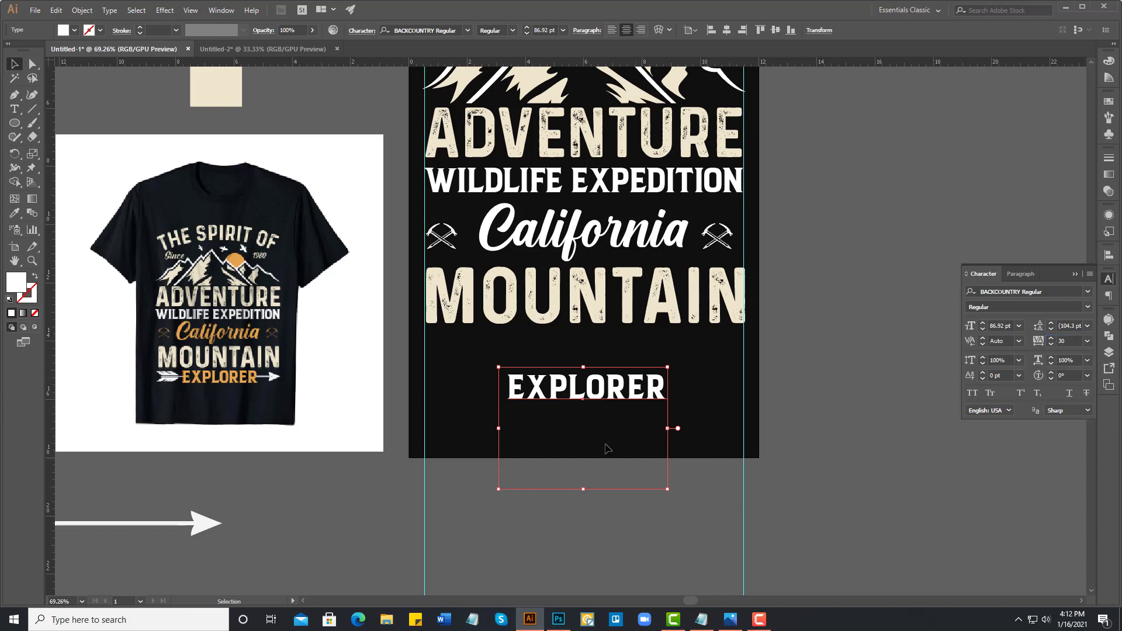
- Convert EXPLORER to outlines and move it up closer to MOUNTAIN
right_click(599, 369)
click(626, 450)
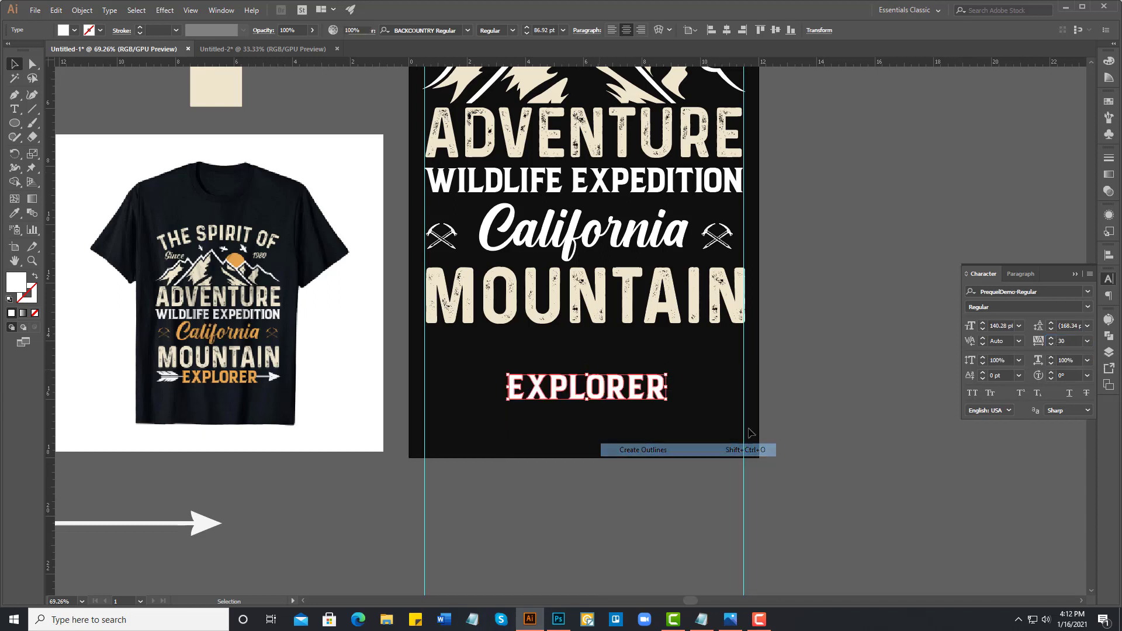
click(792, 411)
drag(586, 380, 586, 354)
- Colour EXPLORER and California with the orange swatch
click(15, 213)
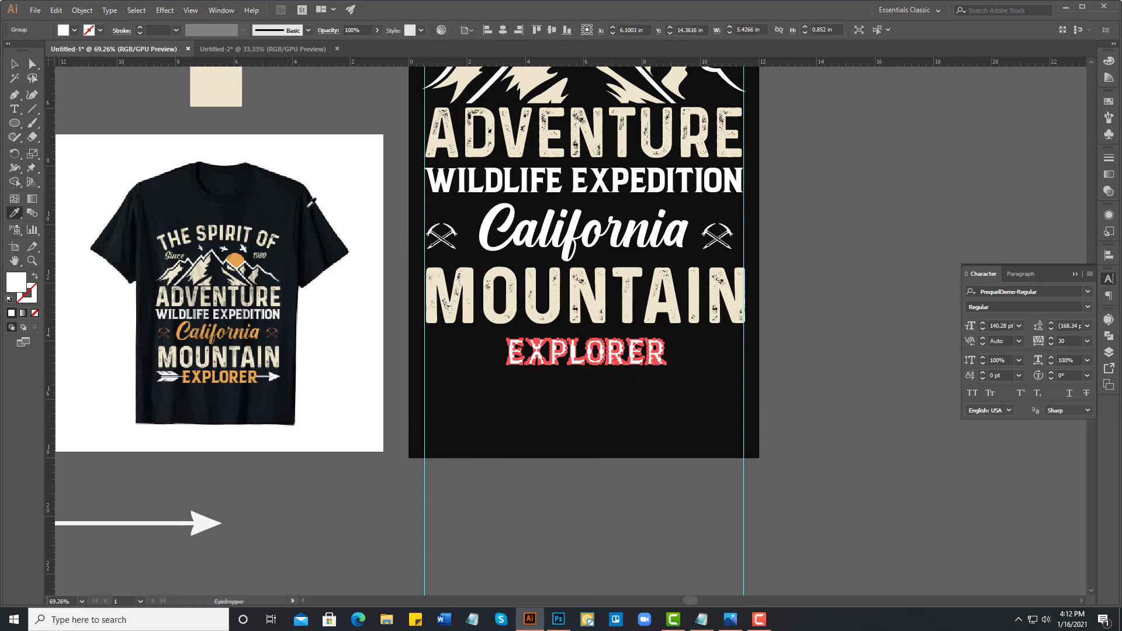
scroll(321, 192, up, 3)
click(221, 130)
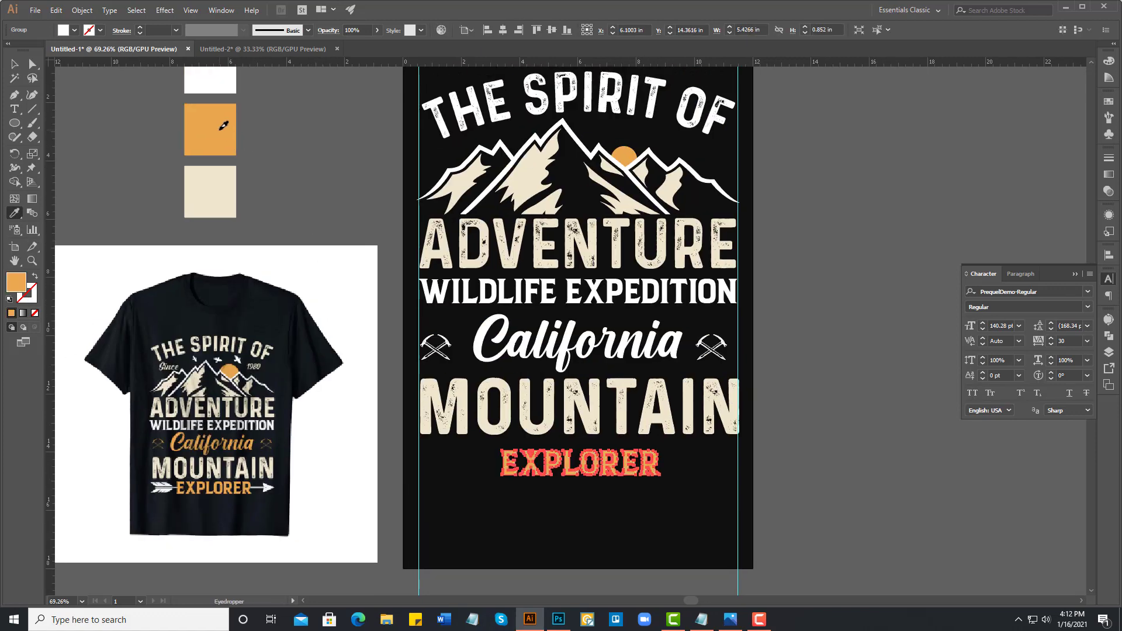
ctrl+click(485, 342)
click(203, 142)
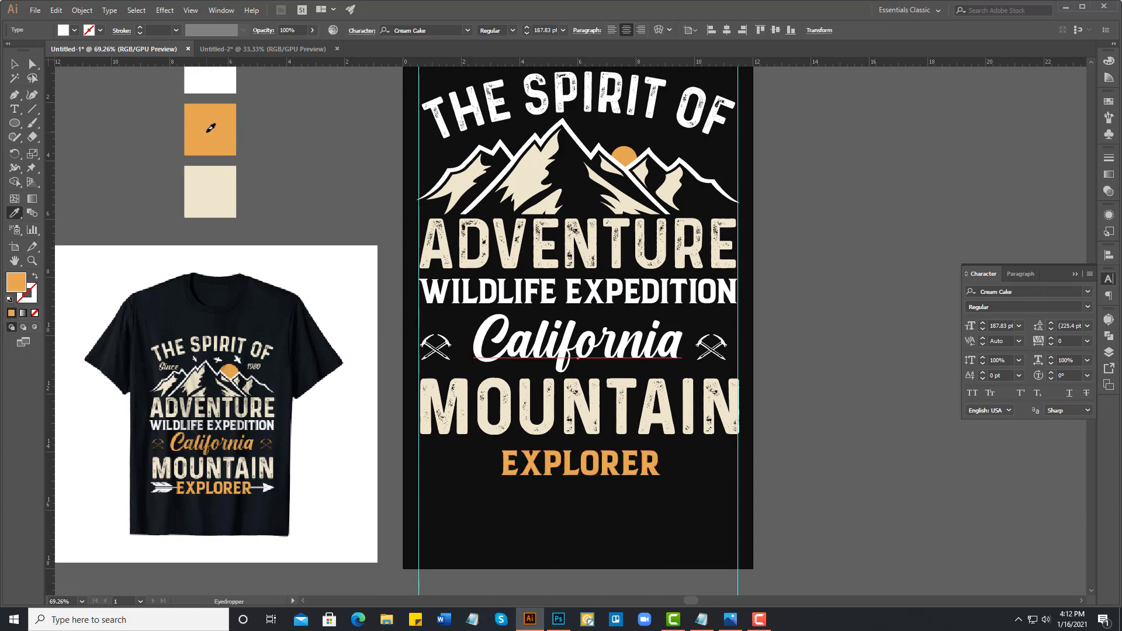
ctrl+click(332, 191)
click(14, 63)
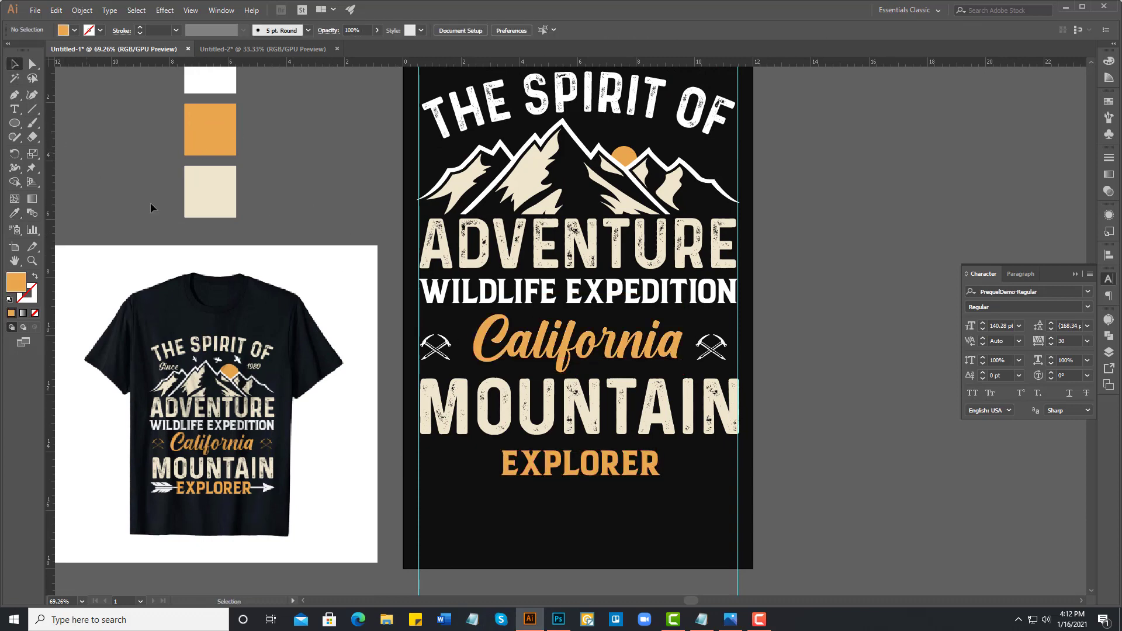
- Convert the MOUNTAIN, WILDLIFE EXPEDITION, ADVENTURE and THE SPIRIT OF headings to outlines
mouse_move(608, 395)
mouse_down()
mouse_move(580, 386)
mouse_move(591, 377)
mouse_up()
alt+click(580, 386)
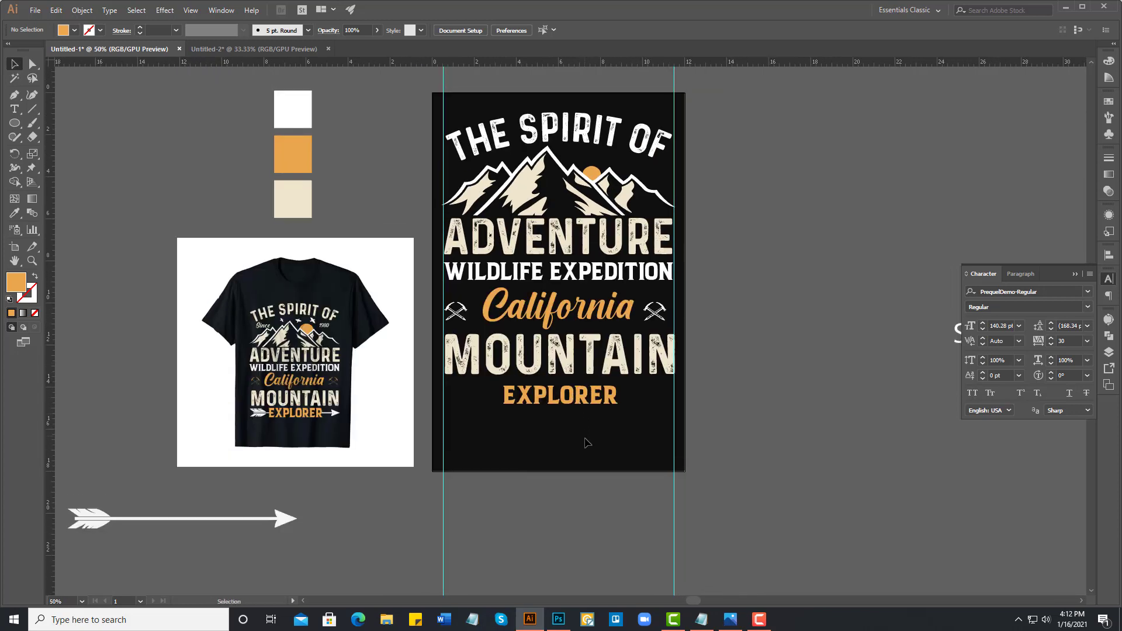
drag(528, 441, 530, 138)
right_click(529, 136)
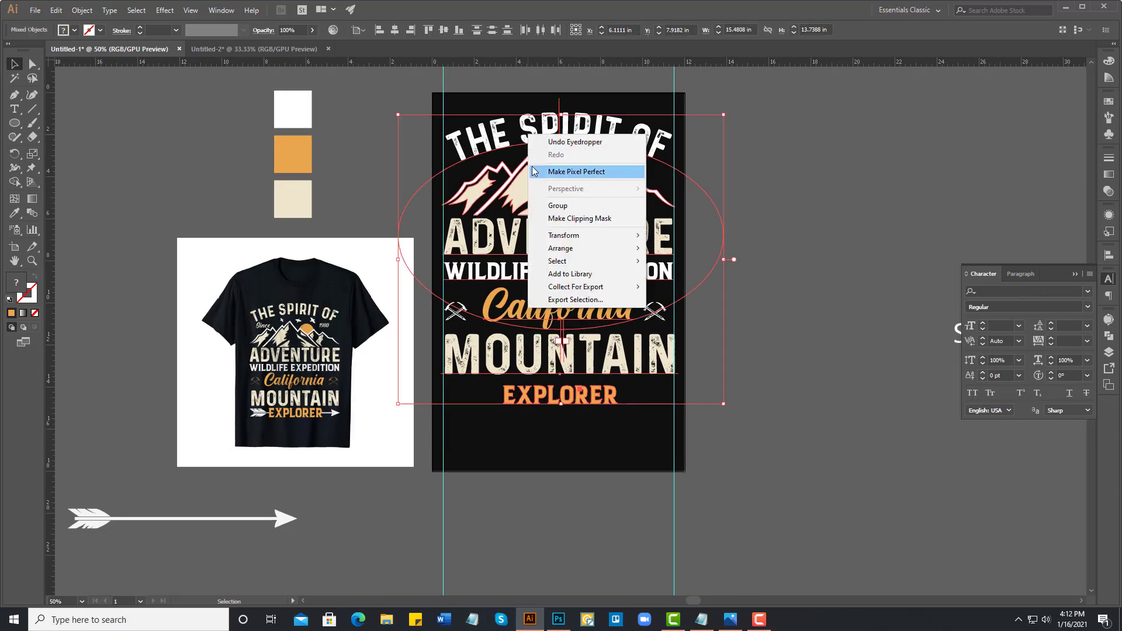
click(811, 297)
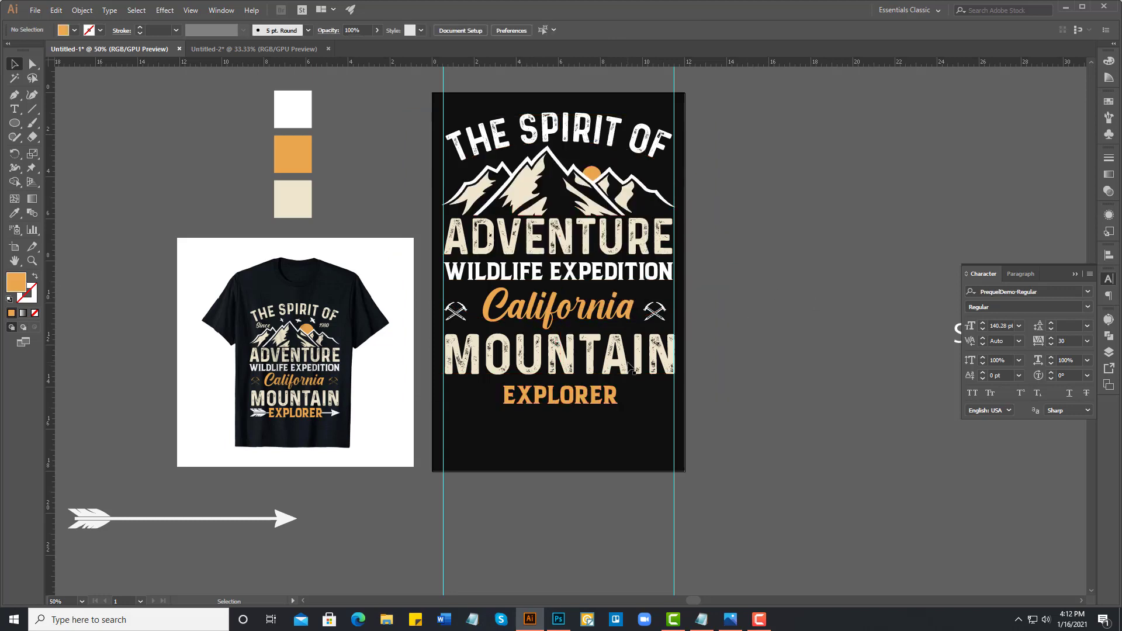
click(607, 323)
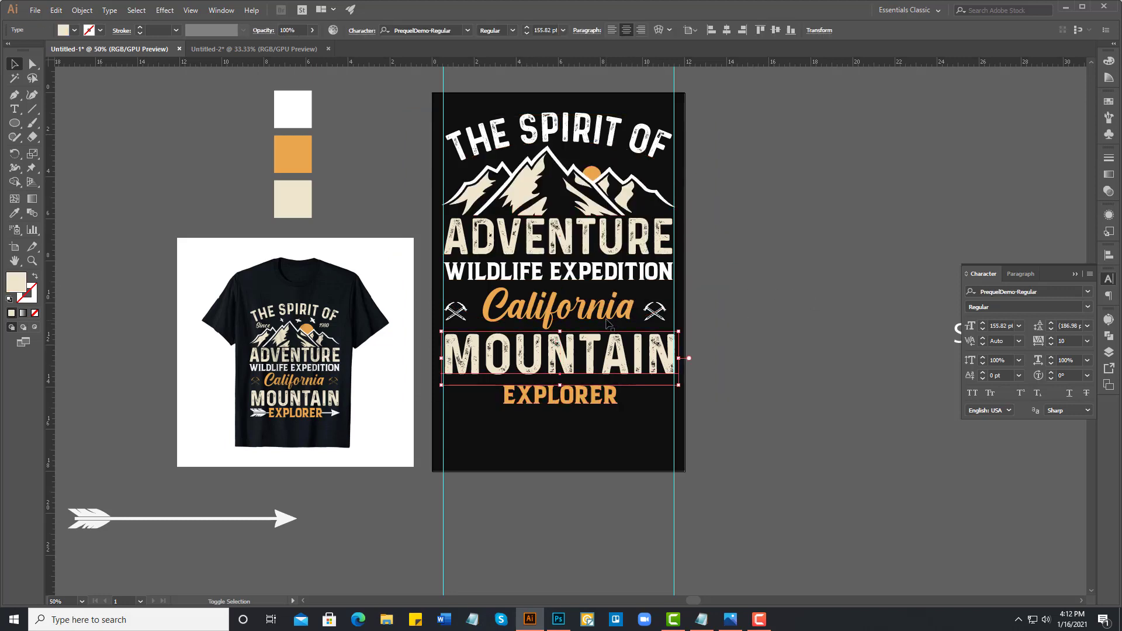
shift+click(609, 277)
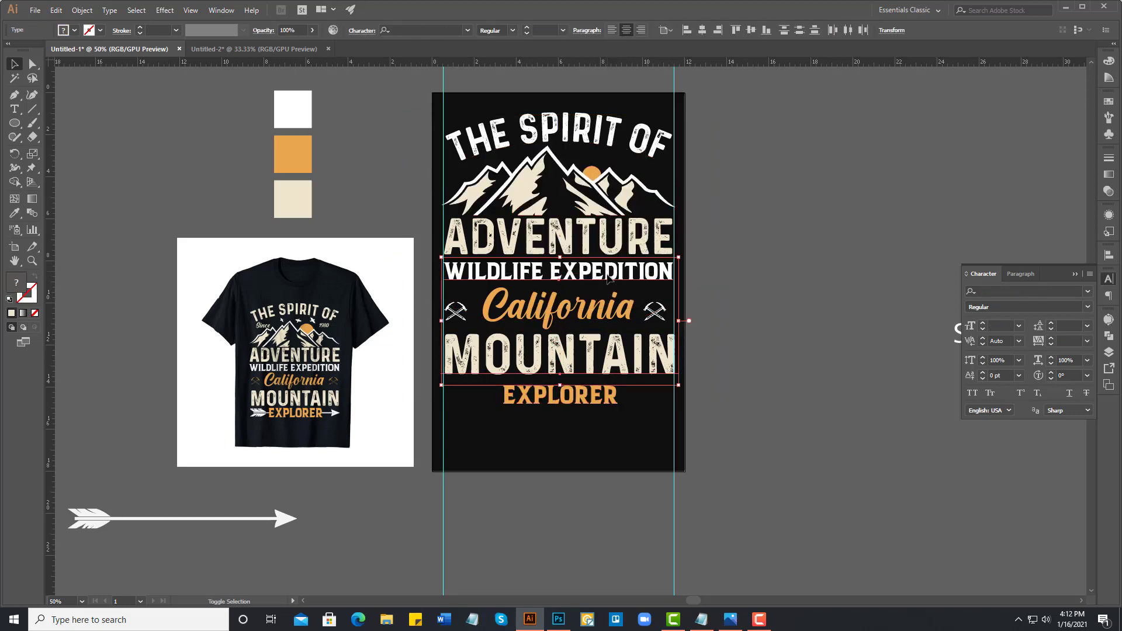
shift+click(607, 236)
shift+click(612, 140)
right_click(613, 140)
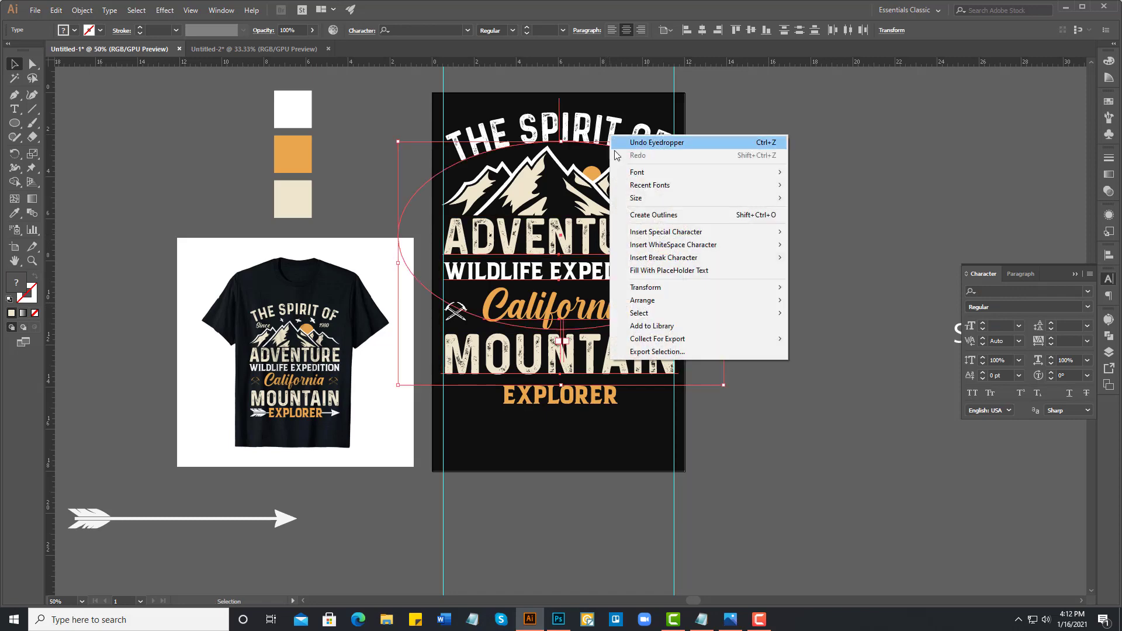
click(701, 215)
click(748, 298)
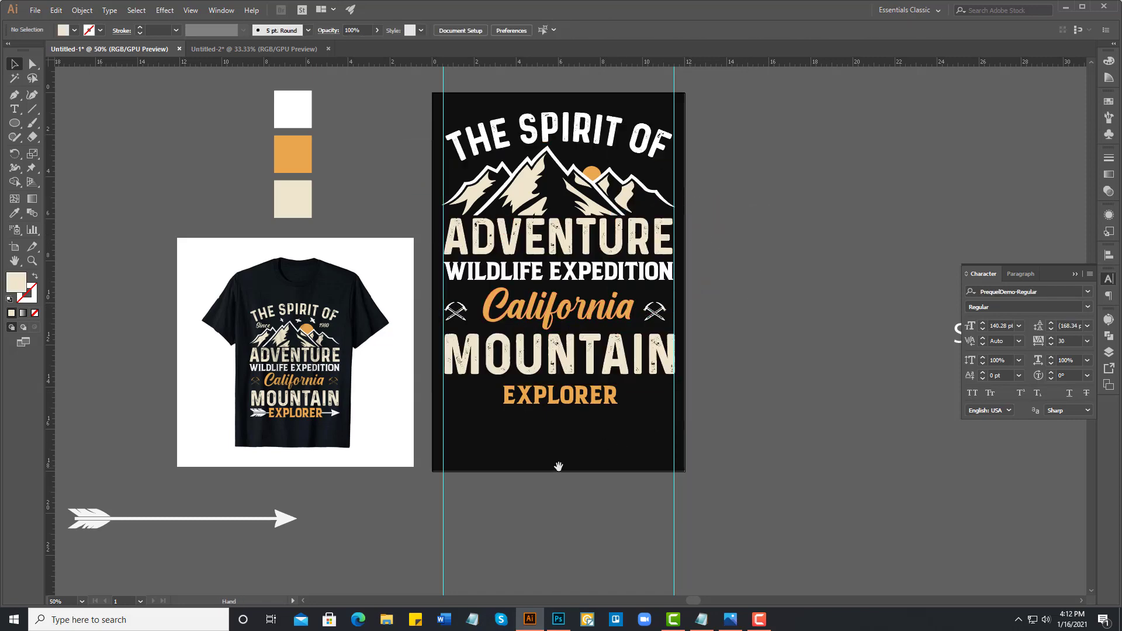
- Recolour THE SPIRIT OF heading with the cream swatch
drag(559, 464, 568, 458)
scroll(537, 374, up, 2)
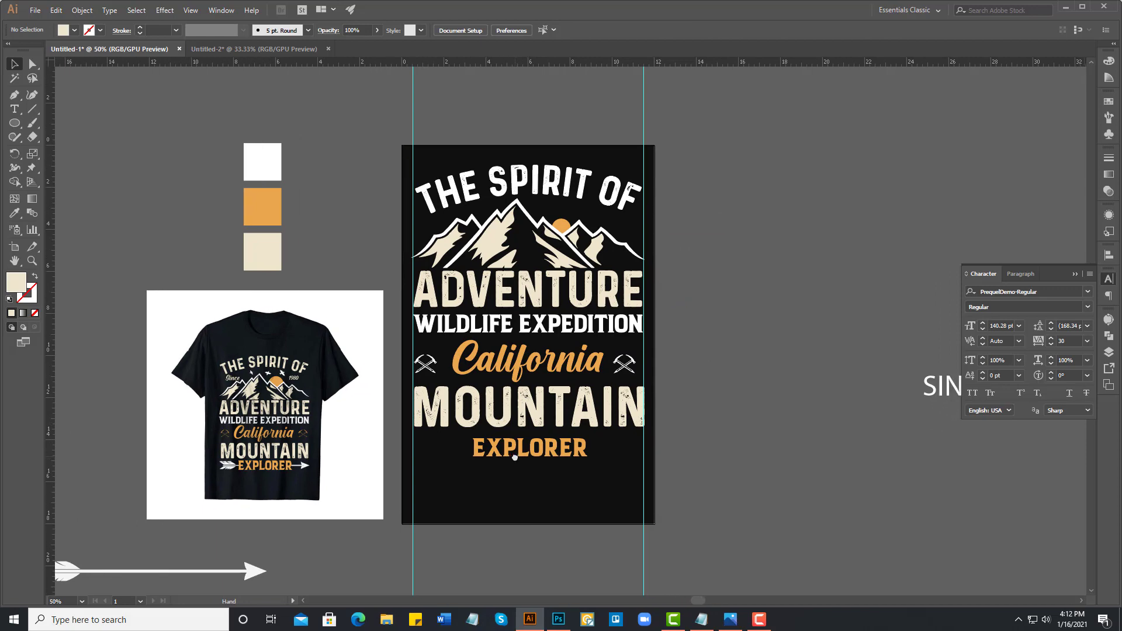
scroll(554, 334, up, 1)
drag(546, 335, 559, 384)
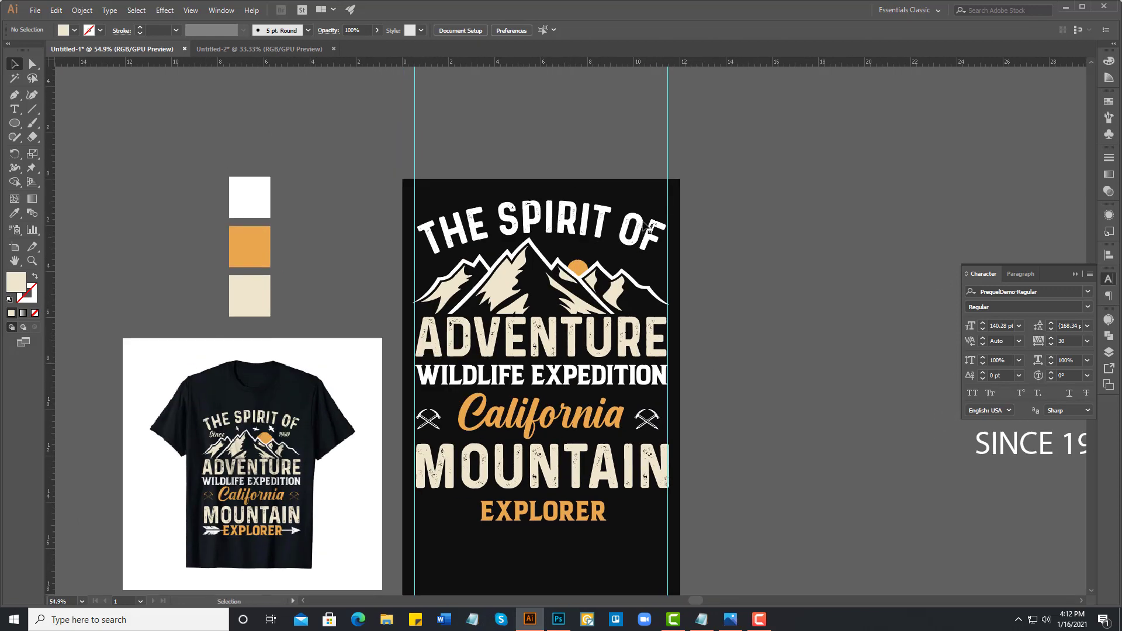
click(645, 221)
click(14, 213)
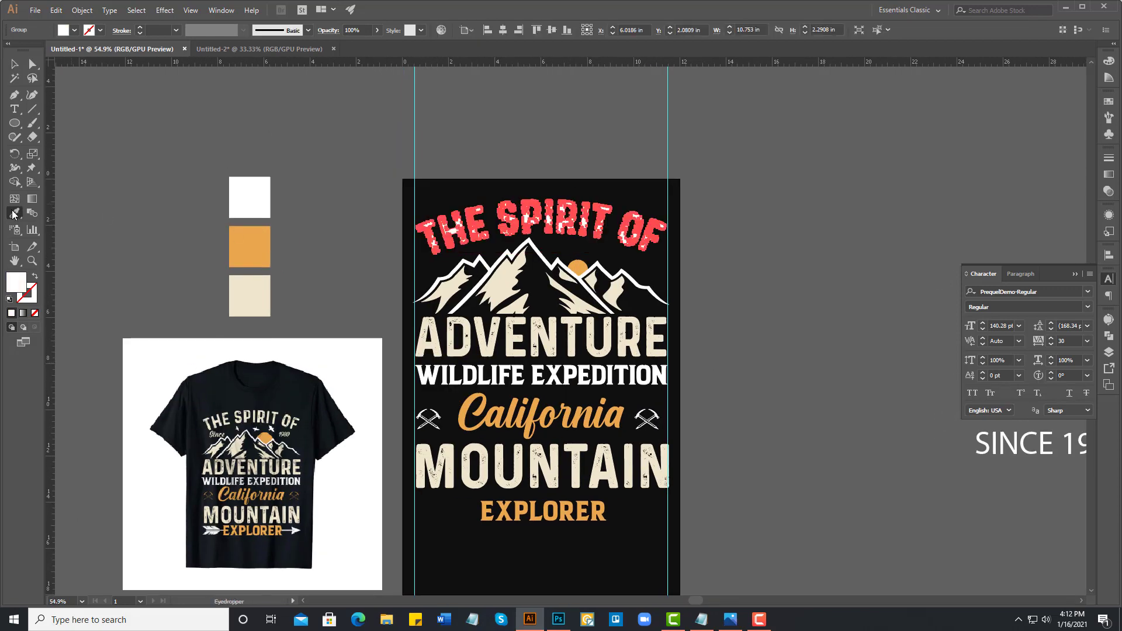
click(481, 329)
ctrl+click(360, 248)
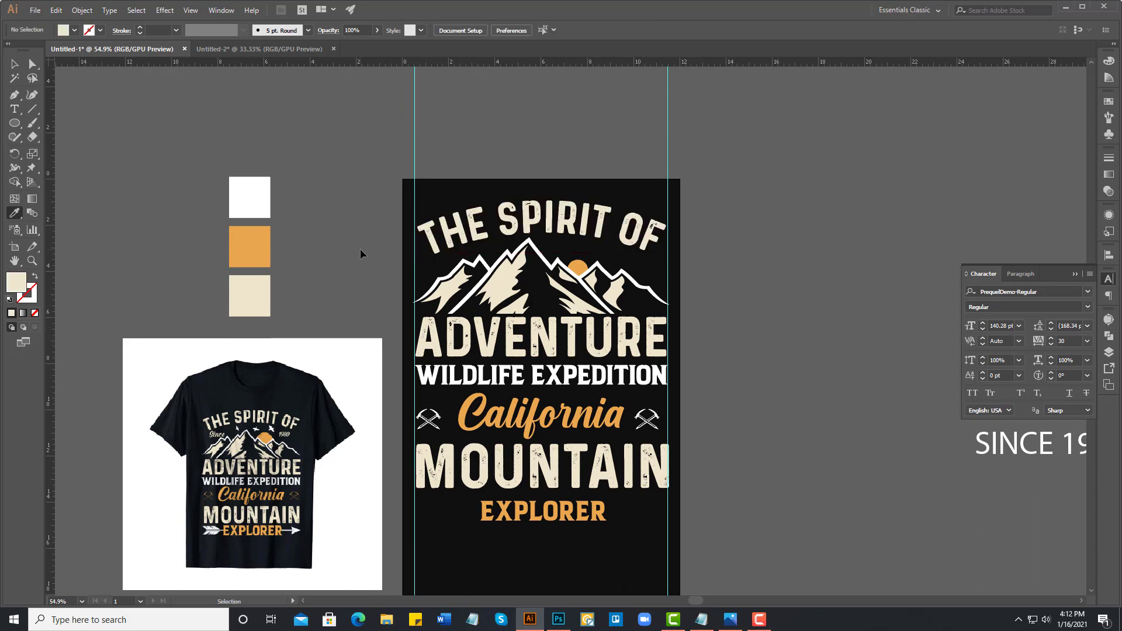
click(14, 64)
click(581, 277)
- Drag the sun's top-right corner outward to enlarge it slightly
scroll(581, 276, up, 5)
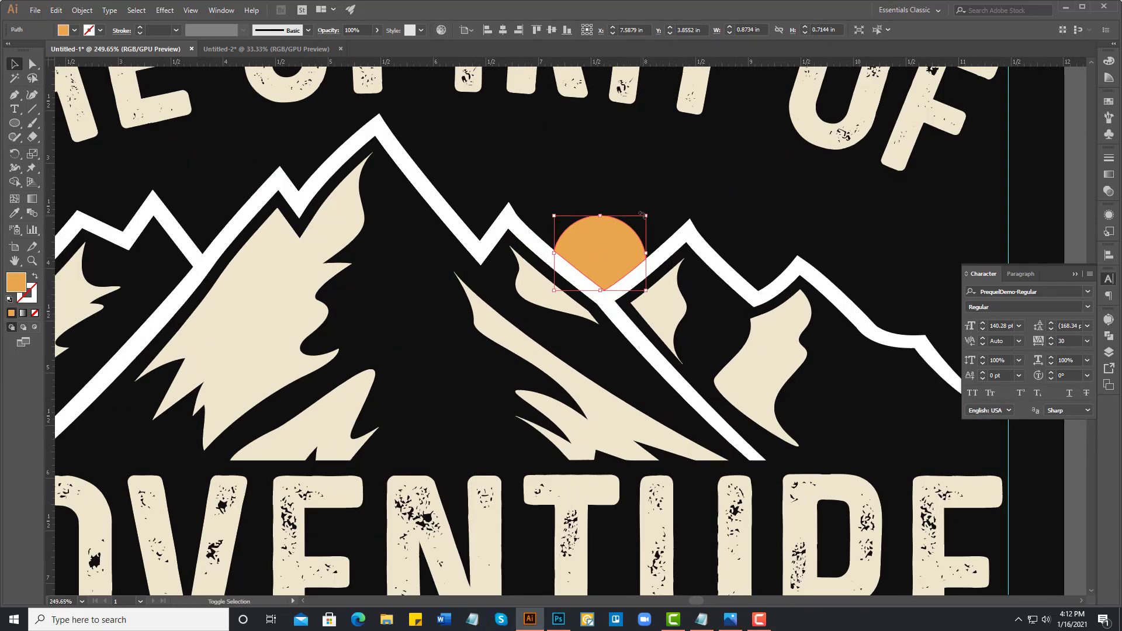
drag(647, 217, 655, 212)
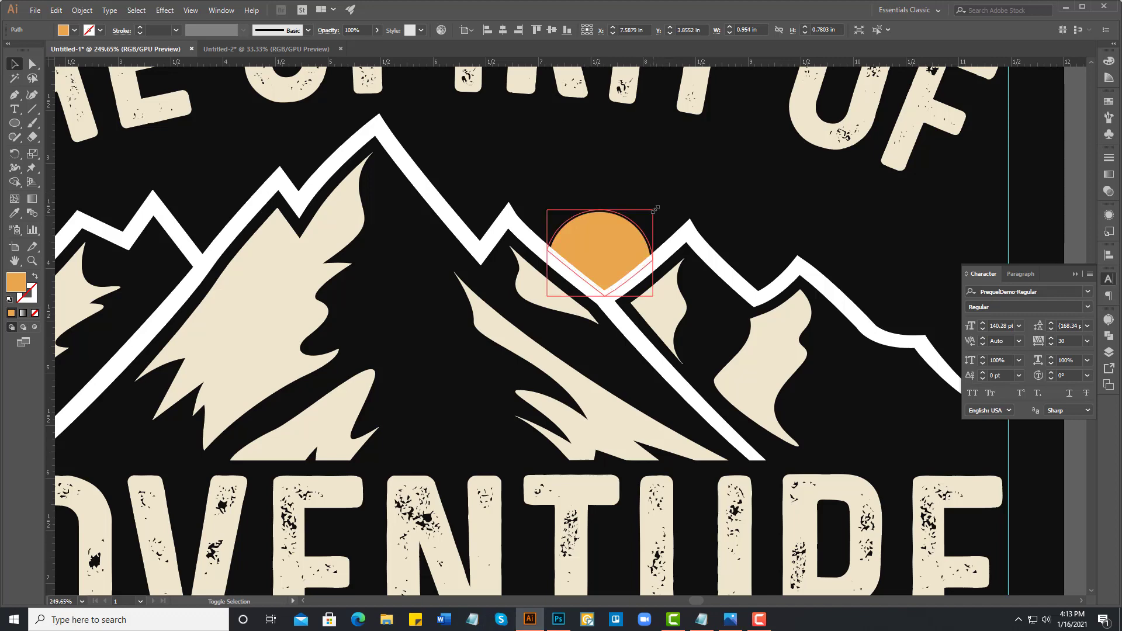
drag(655, 212, 657, 208)
scroll(629, 262, down, 5)
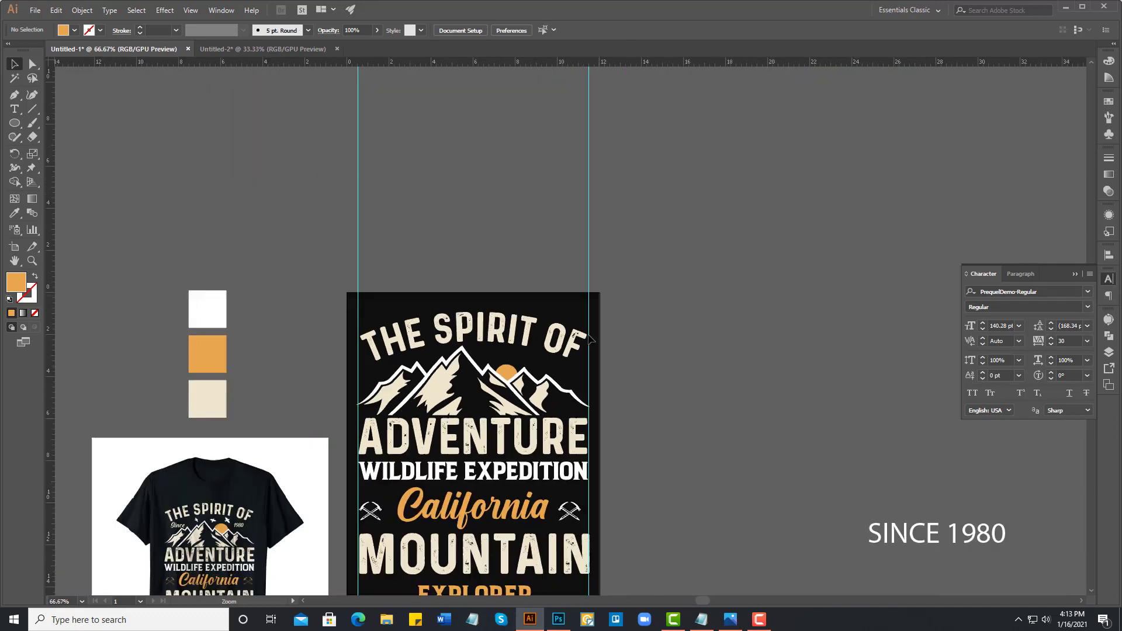
- Bring the white arrow under EXPLORER, widen EXPLORER slightly, and move the arrow across it
drag(411, 257, 409, 234)
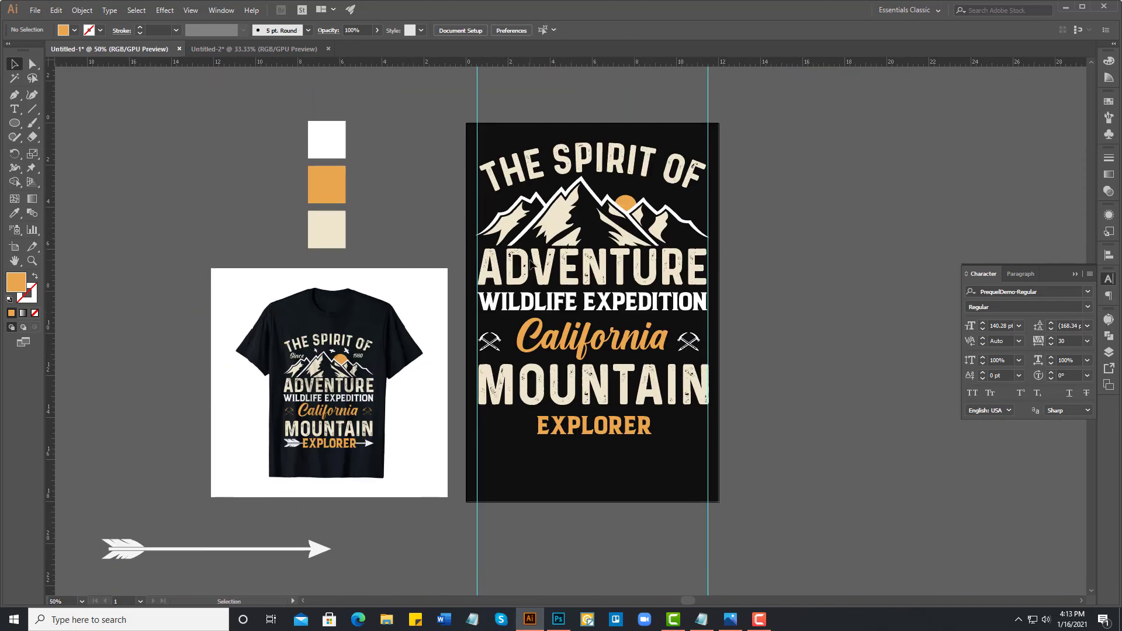
click(325, 552)
drag(322, 551, 654, 446)
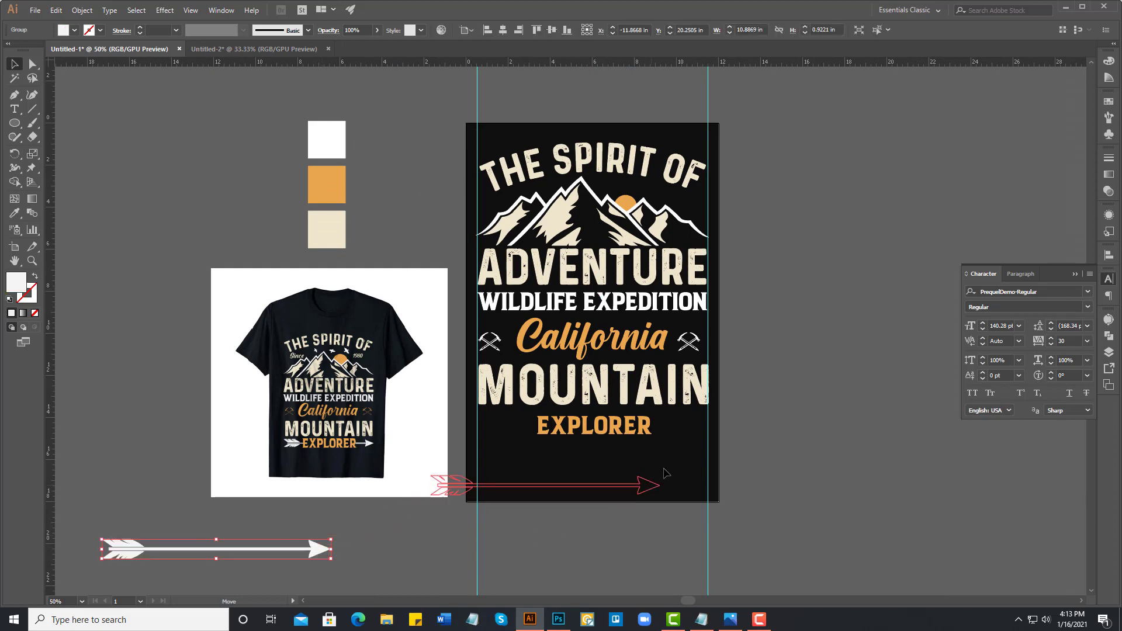
click(648, 422)
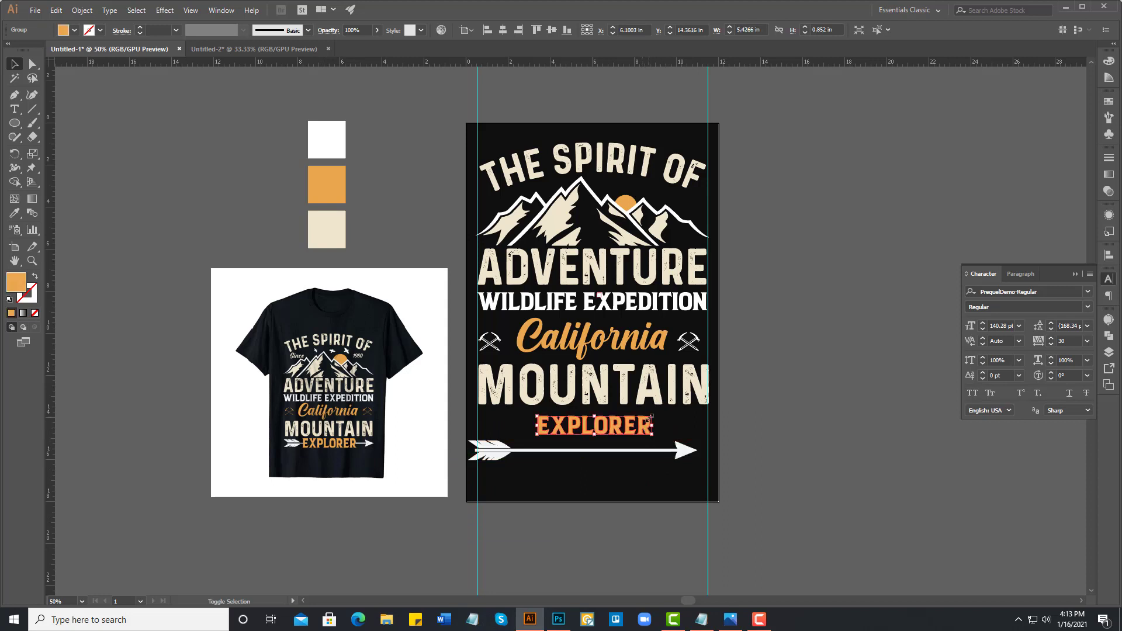
drag(653, 416, 665, 411)
click(734, 440)
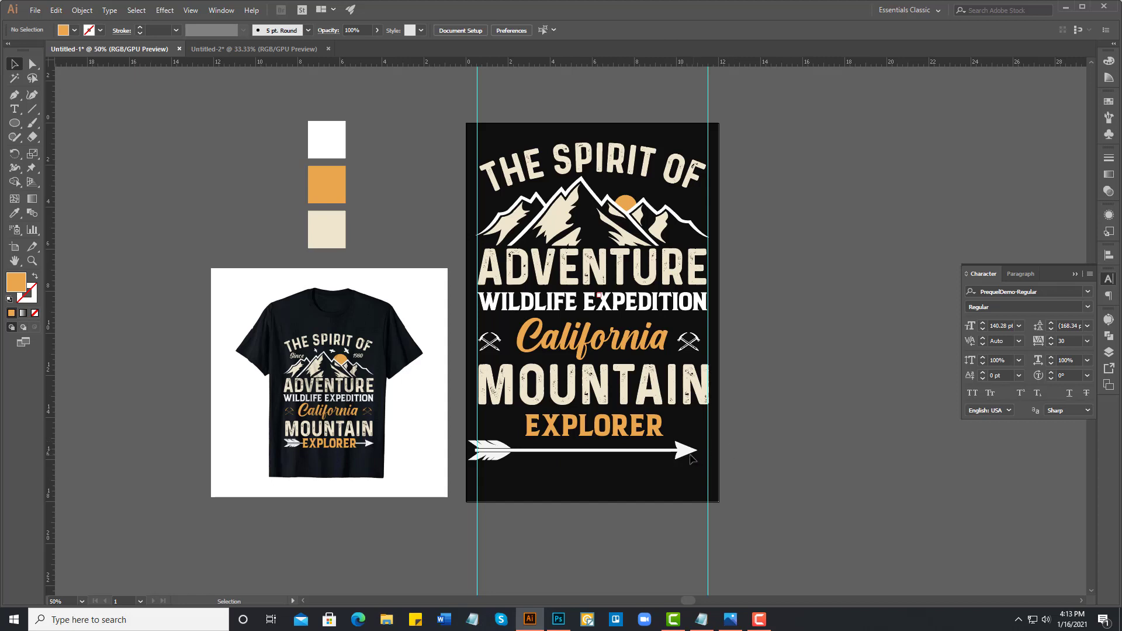
drag(688, 452, 697, 426)
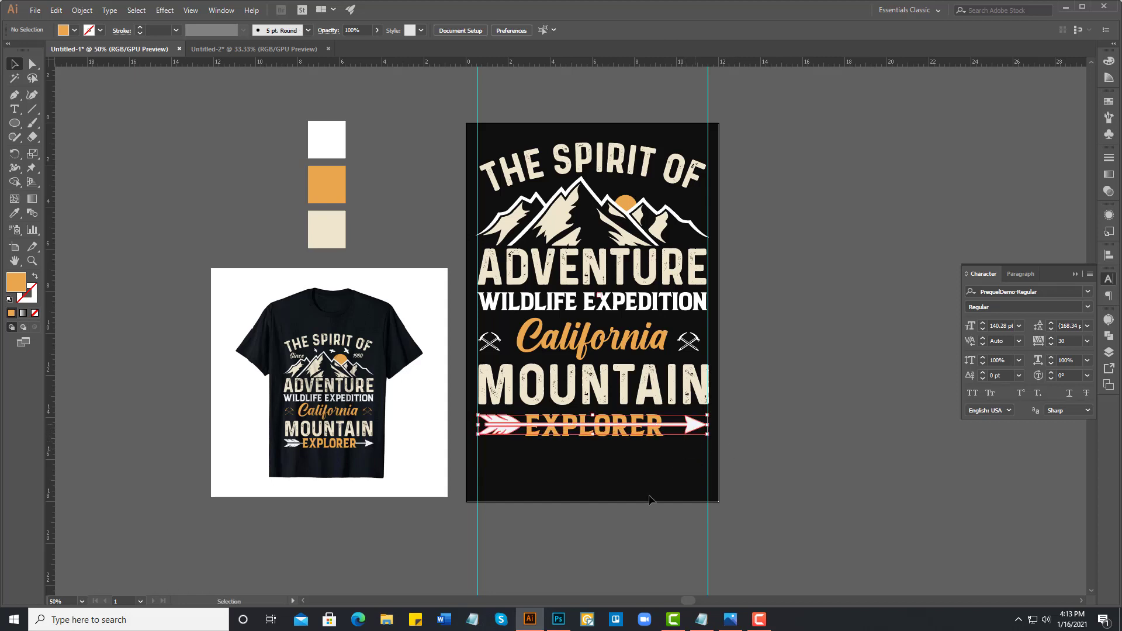
click(626, 481)
- Centre EXPLORER horizontally on the arrow and shrink it slightly
scroll(630, 458, up, 5)
drag(630, 458, 536, 483)
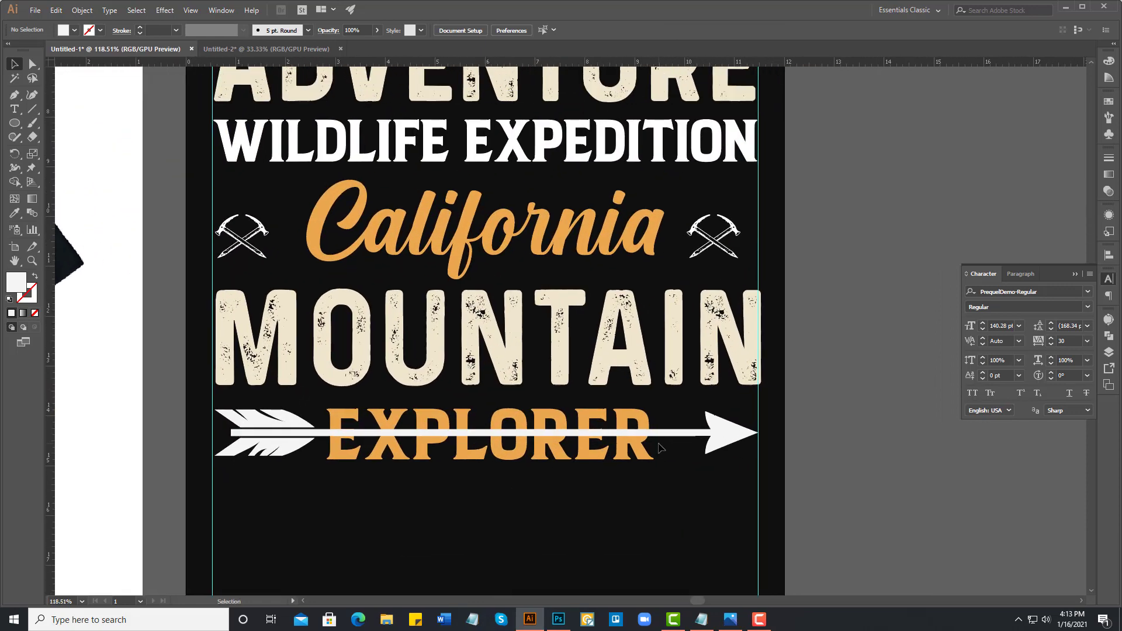
click(723, 437)
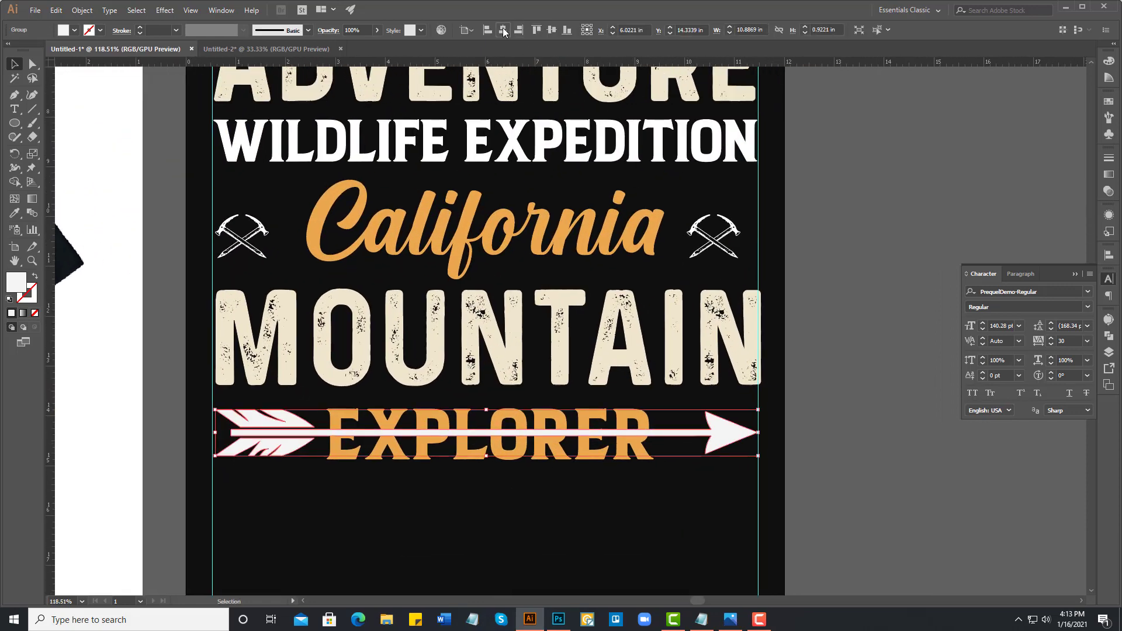
click(627, 425)
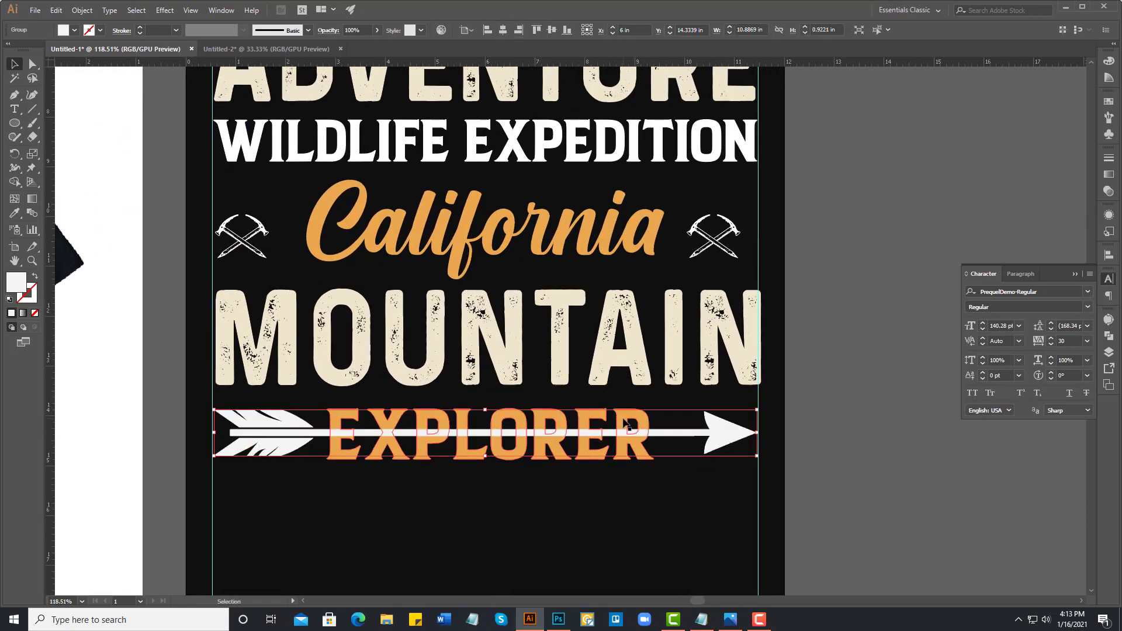
click(505, 29)
click(802, 468)
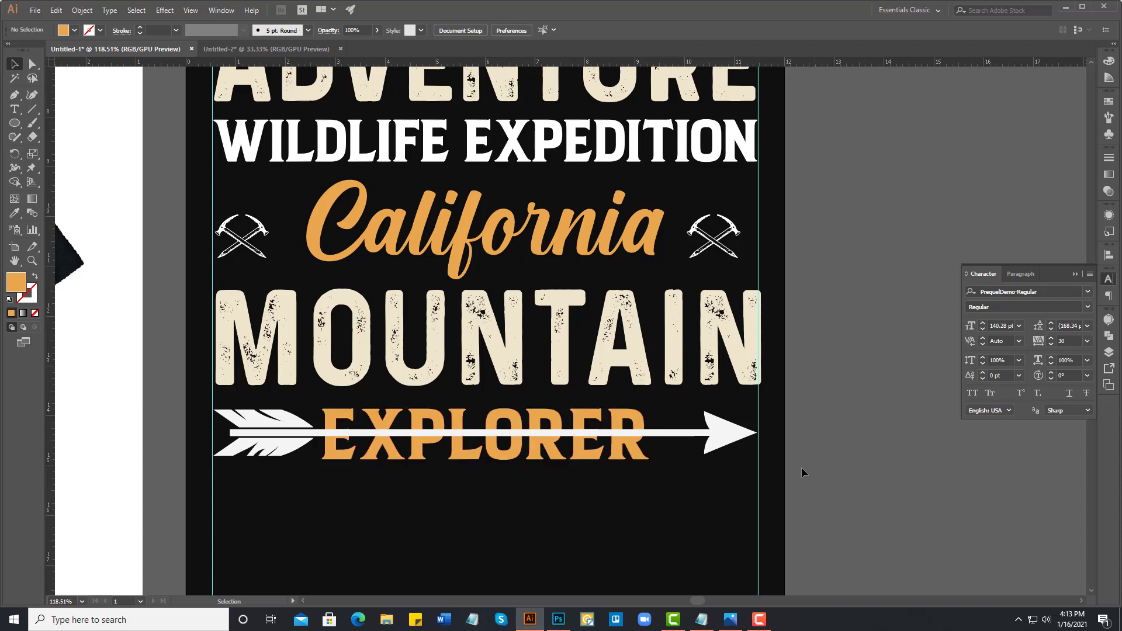
click(640, 455)
drag(649, 459, 635, 457)
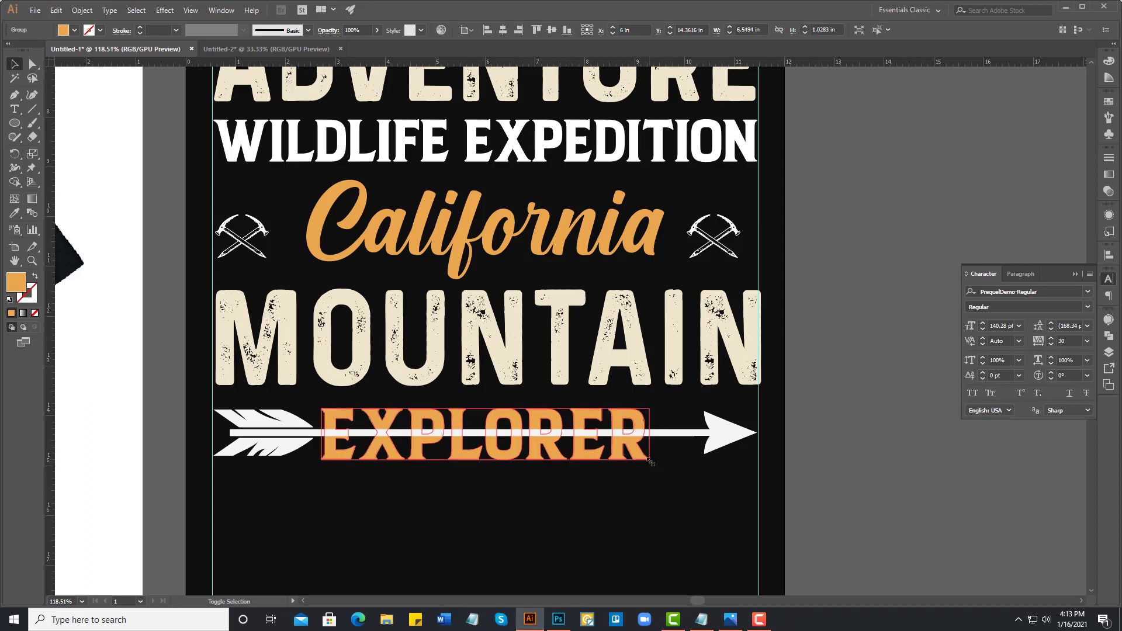
click(565, 518)
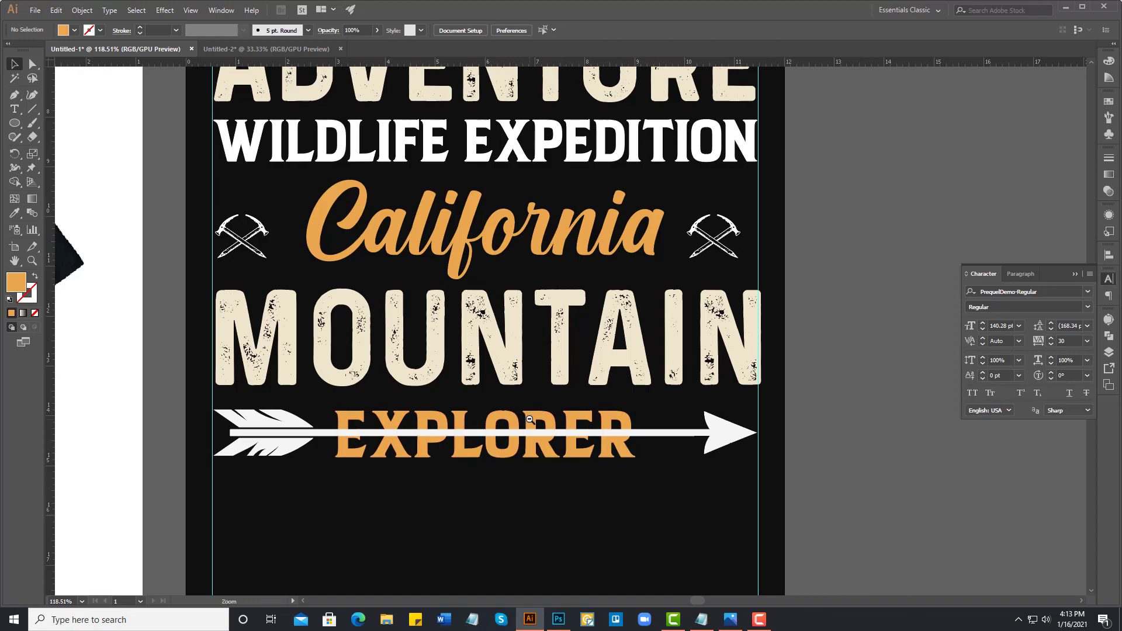
- Stretch EXPLORER a little wider and centre the arrow vertically on it
key(ctrl+minus)
key(ctrl+minus)
key(ctrl+minus)
scroll(523, 418, up, 2)
drag(560, 308, 599, 343)
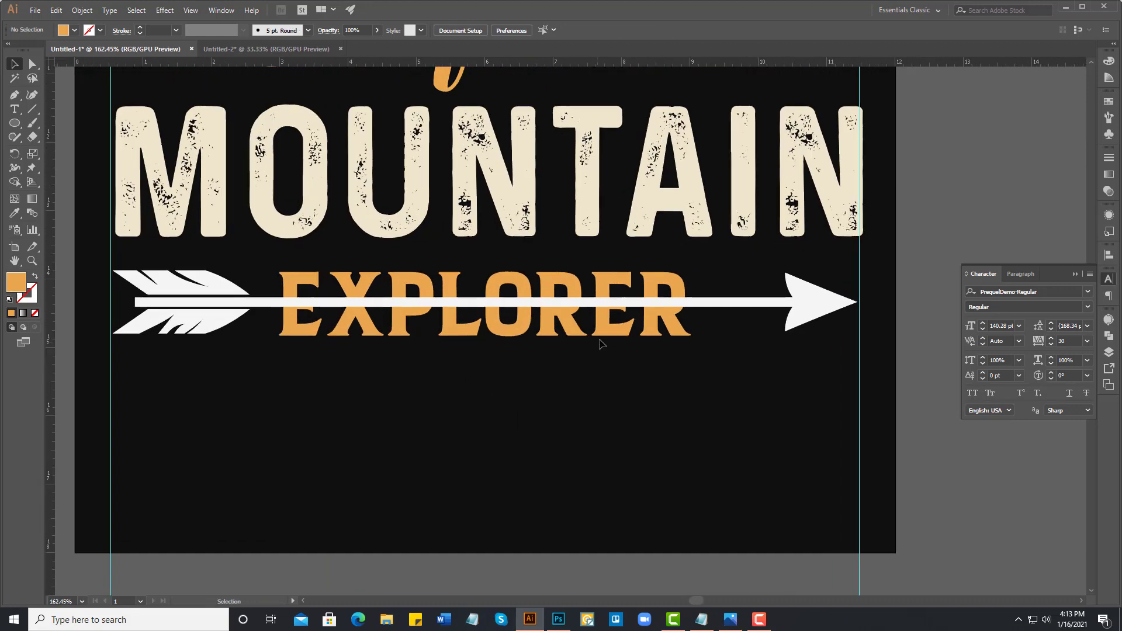
click(607, 332)
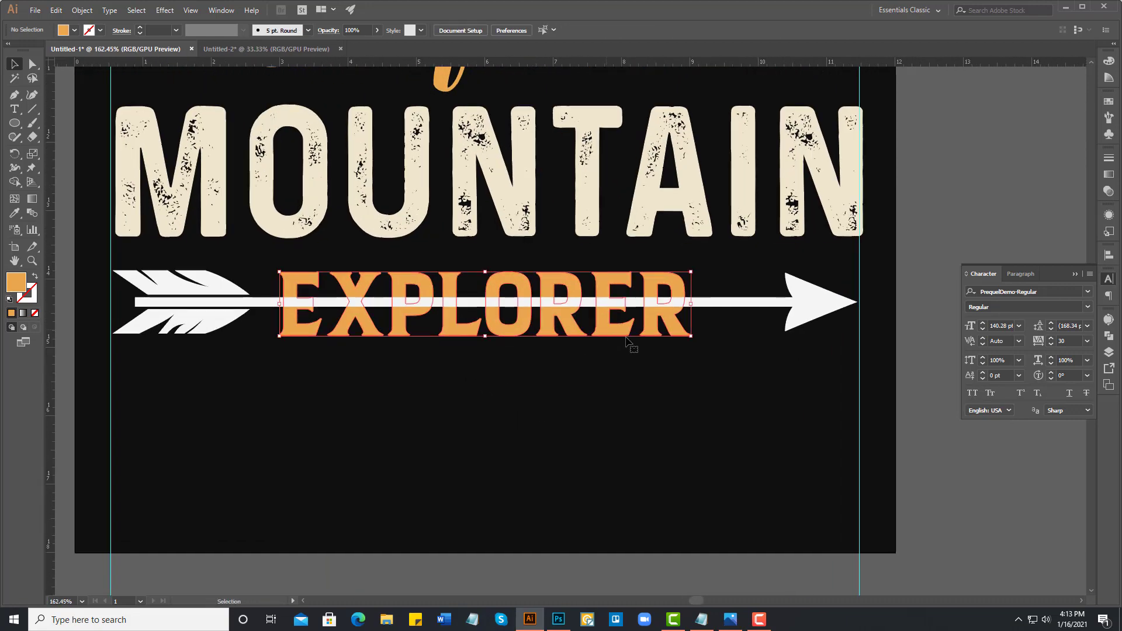
drag(691, 337, 695, 339)
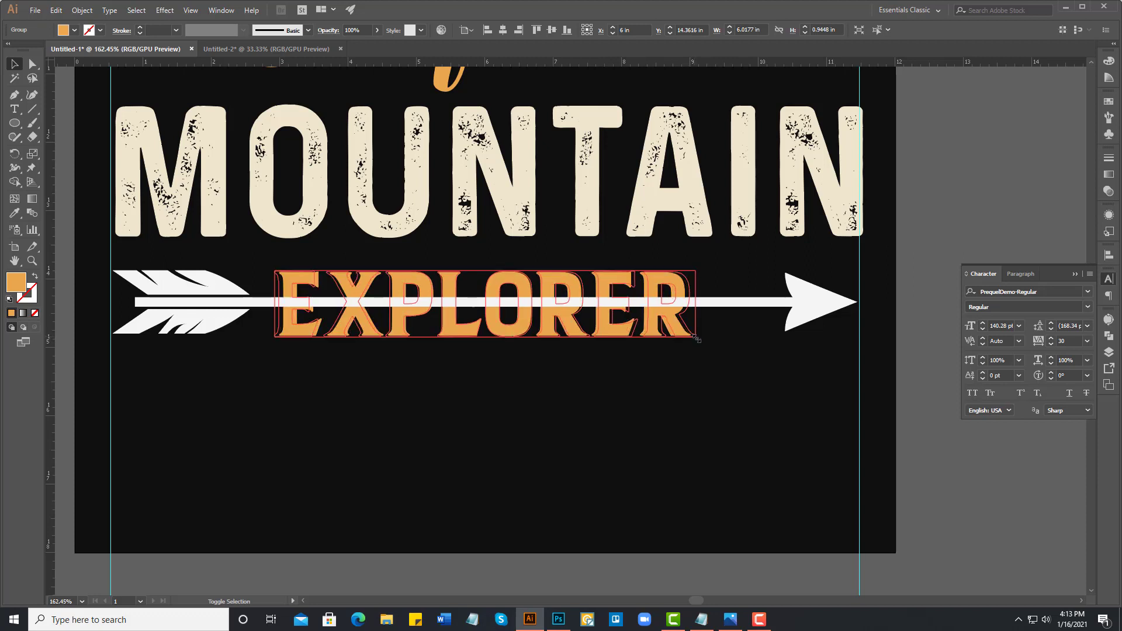
click(612, 374)
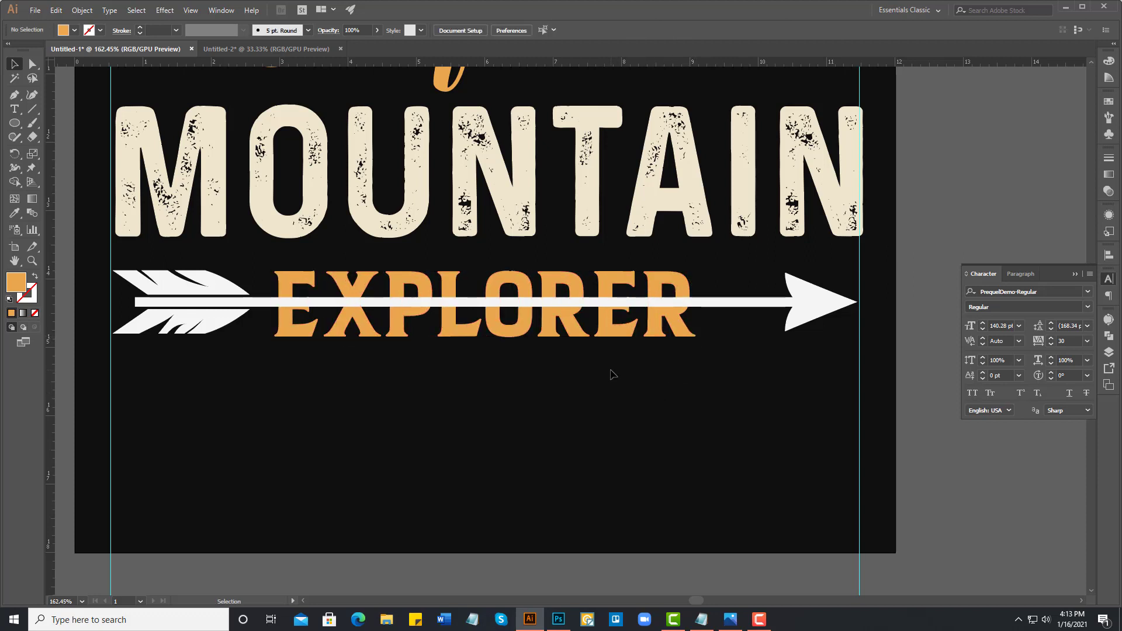
click(694, 306)
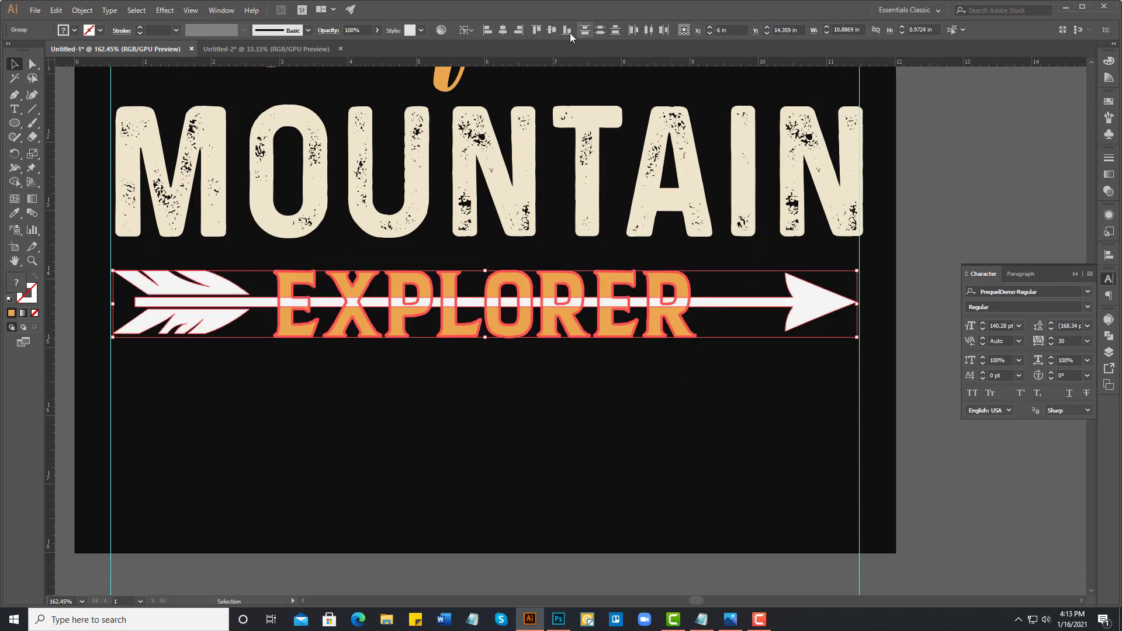
click(553, 30)
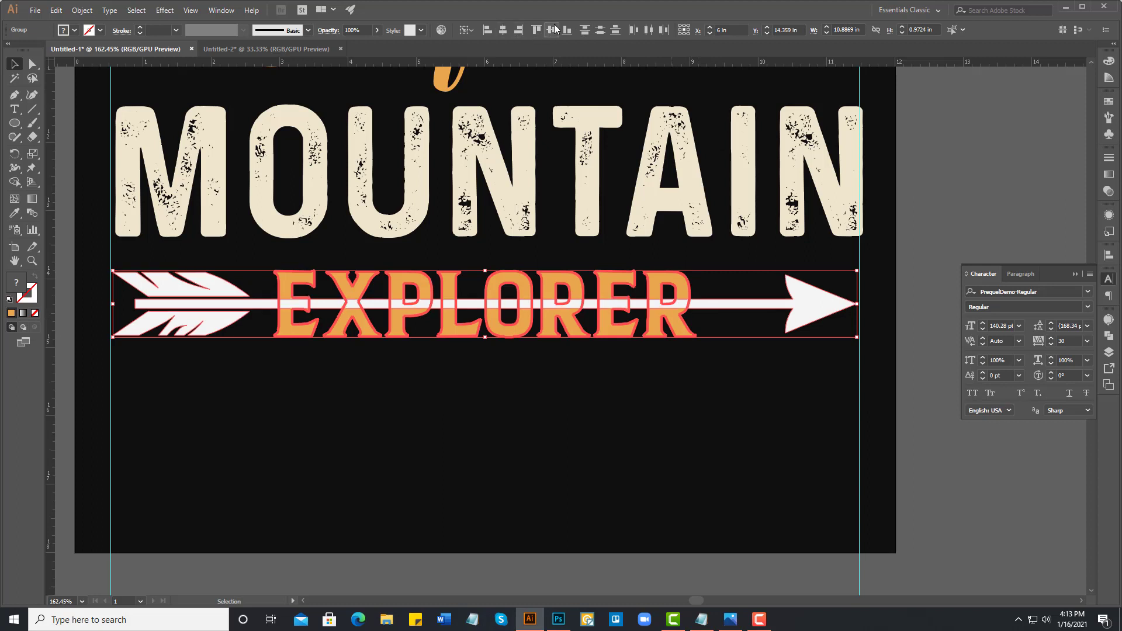
click(949, 230)
key(z)
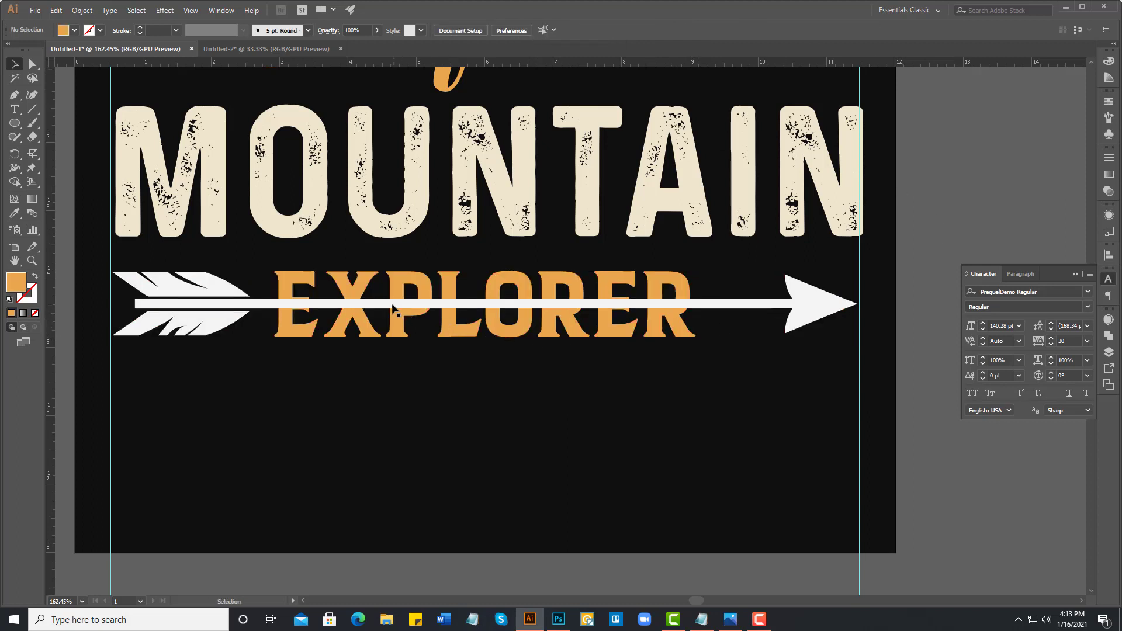
click(392, 304)
click(31, 137)
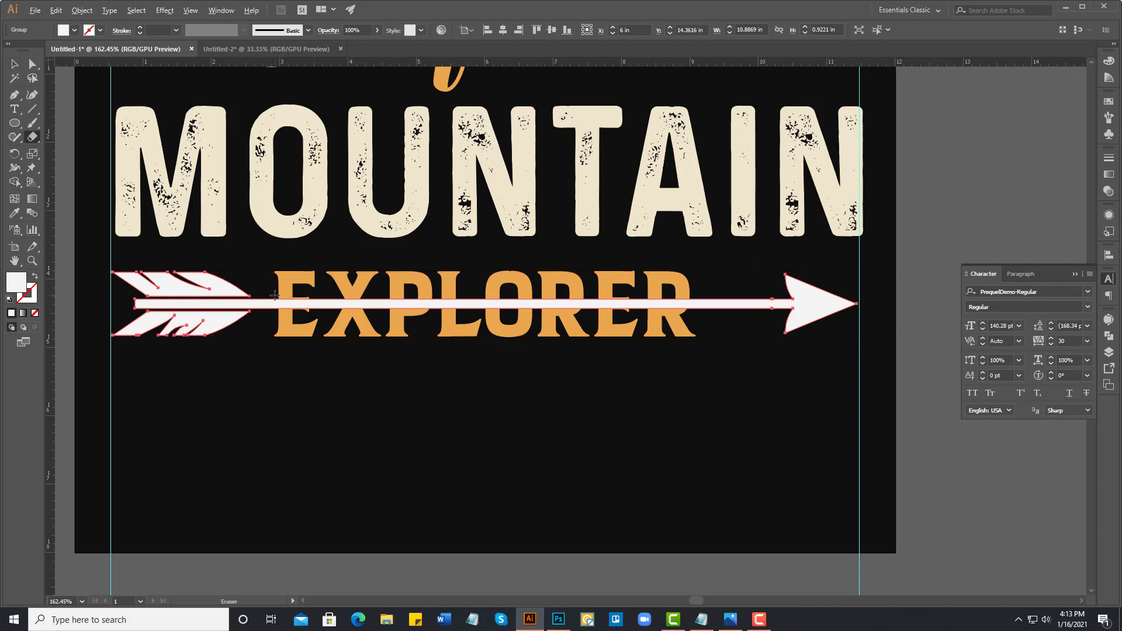
- Erase the arrow shaft running behind EXPLORER with the Eraser
drag(278, 303, 692, 336)
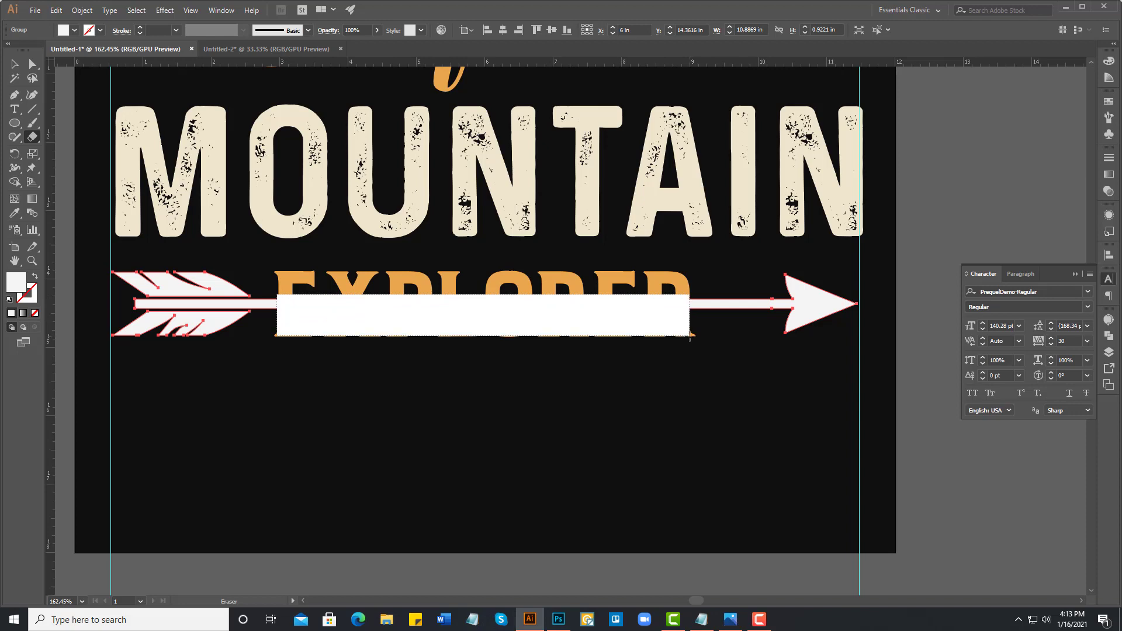
drag(691, 337, 690, 336)
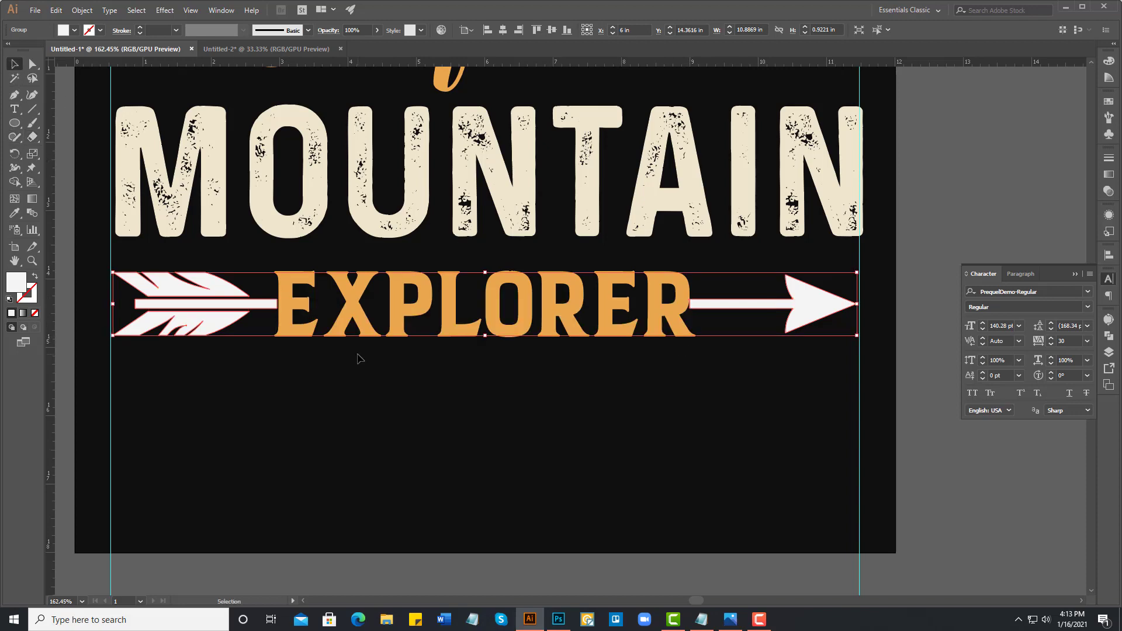
click(358, 358)
key(ctrl+minus)
key(ctrl+minus)
key(ctrl+minus)
drag(402, 446, 531, 408)
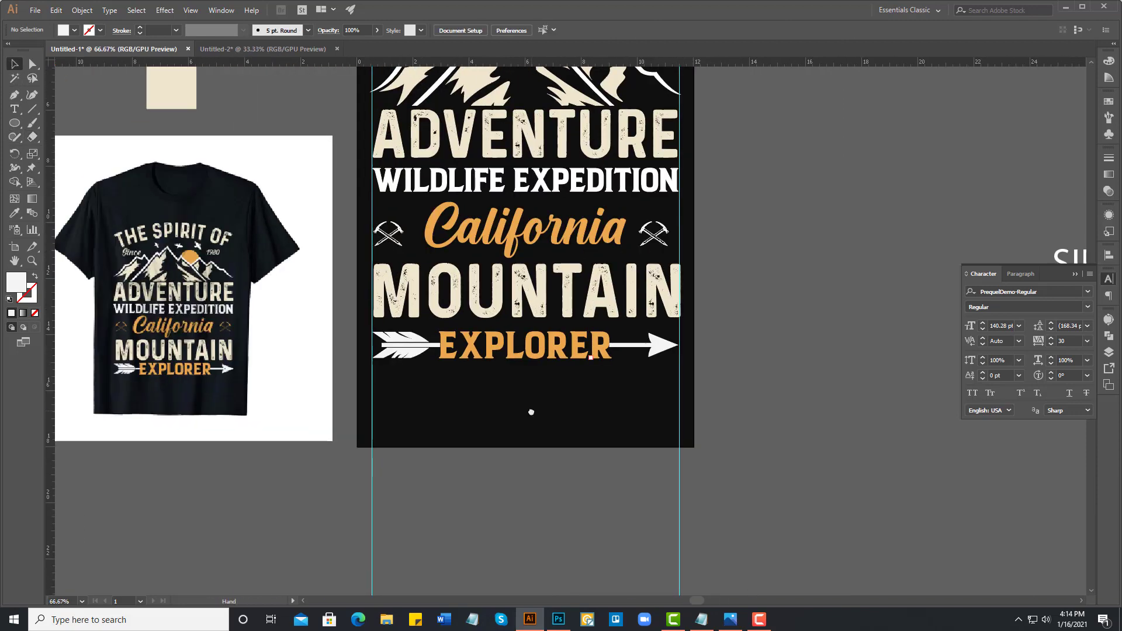
scroll(604, 415, up, 3)
scroll(809, 356, up, 3)
- Erase the leftover shaft piece beside the E
click(910, 325)
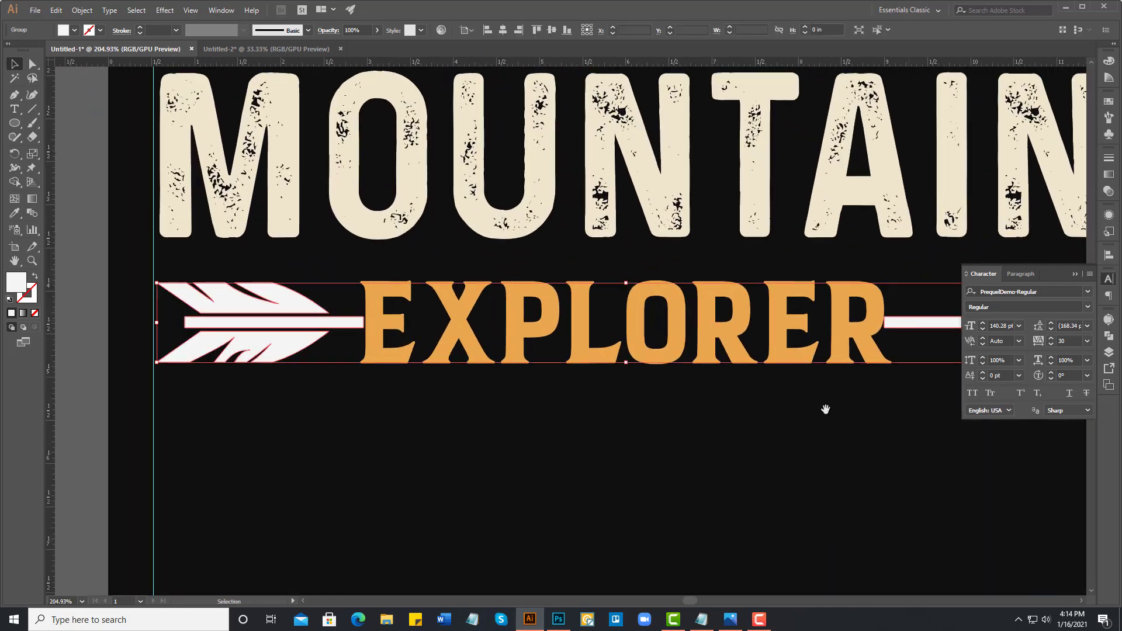
drag(827, 405, 724, 403)
click(32, 138)
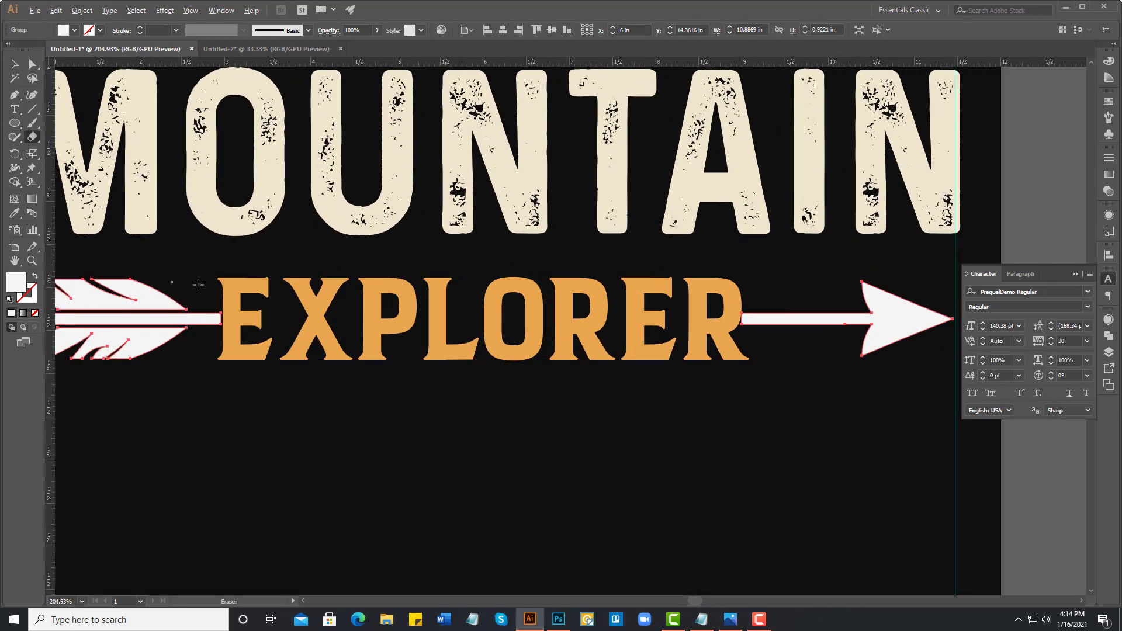
mouse_move(225, 305)
mouse_down()
mouse_move(212, 298)
mouse_move(377, 354)
mouse_move(745, 387)
mouse_up()
click(14, 63)
click(379, 409)
ctrl+alt+click(583, 361)
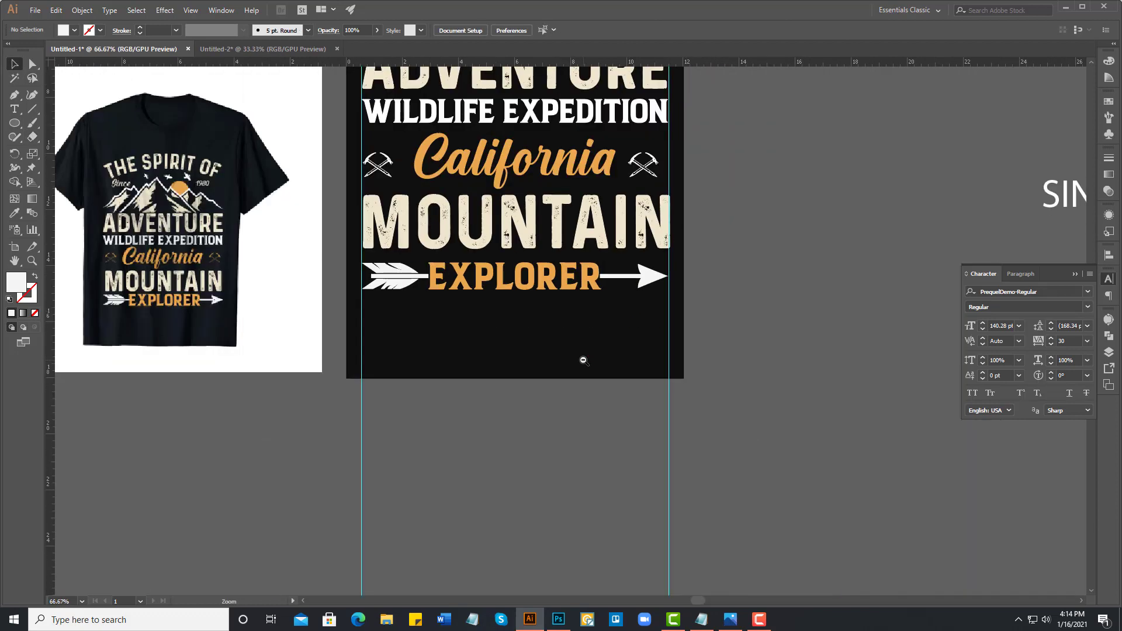
drag(524, 314, 513, 394)
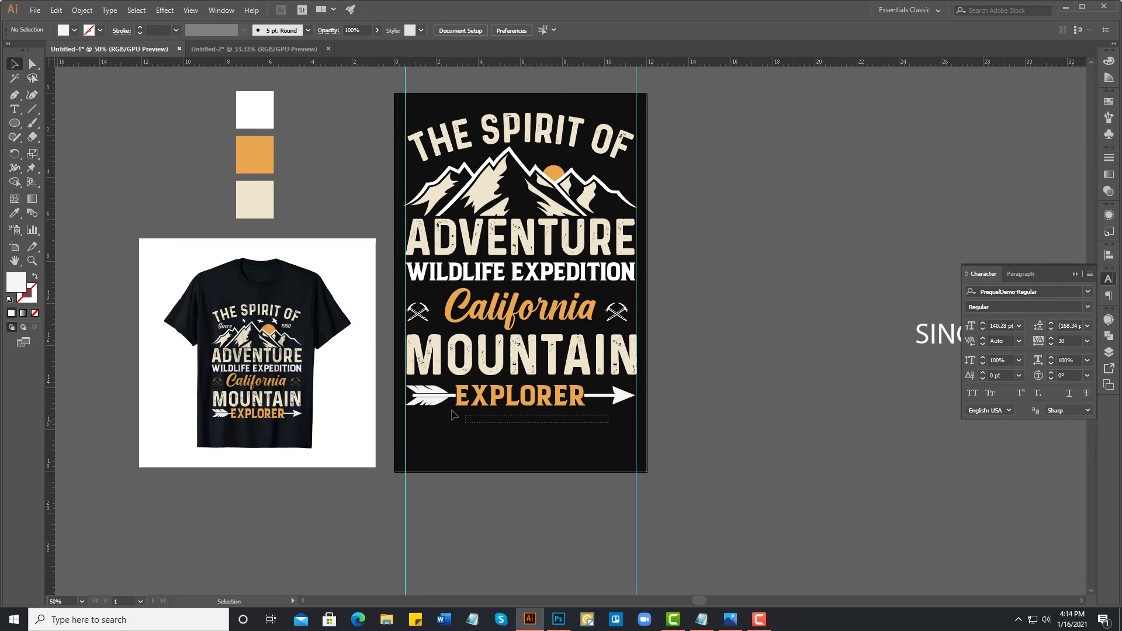
- Group the arrow with EXPLORER via Object > Group
click(432, 401)
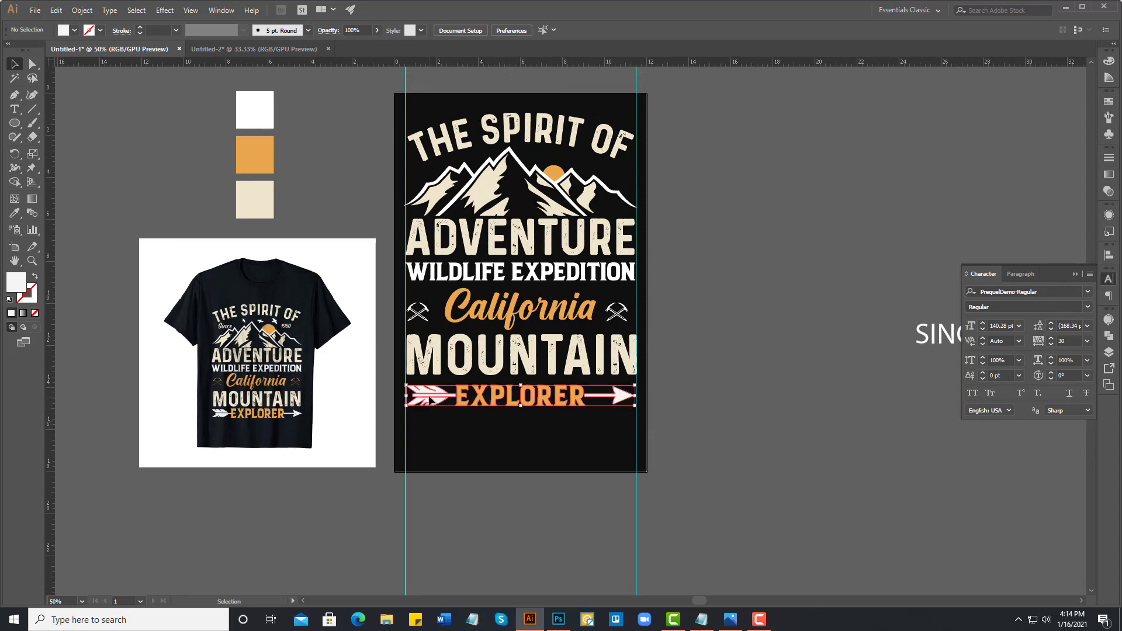
click(81, 13)
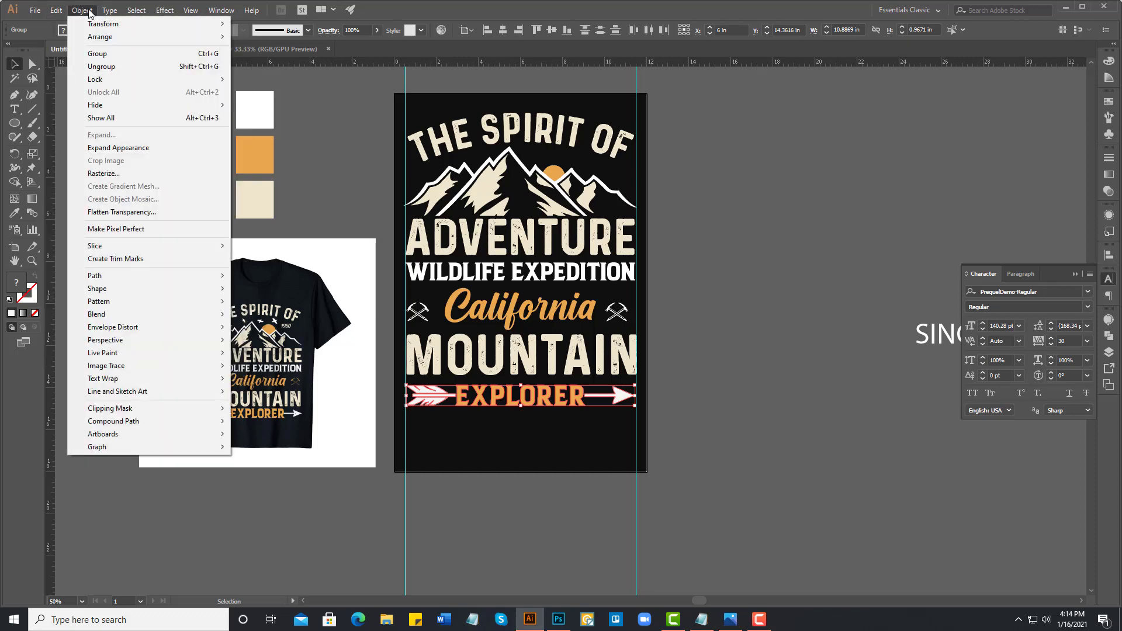
click(146, 58)
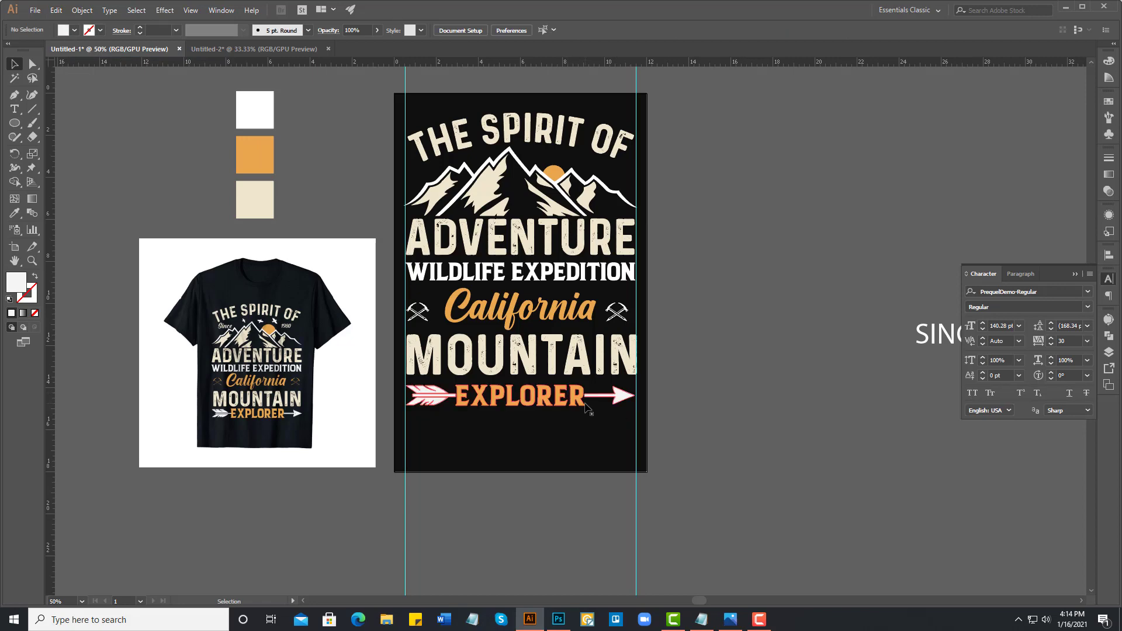
click(690, 402)
scroll(569, 397, up, 3)
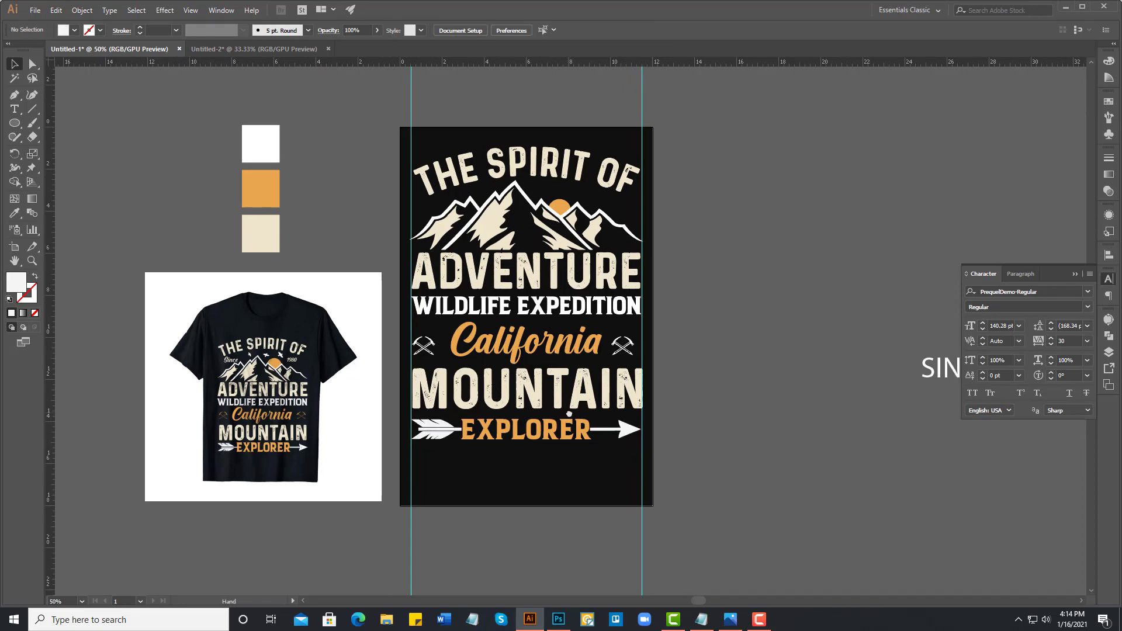
- Bring the bird cluster from Untitled-2 into Untitled-1 beside the artwork
drag(533, 283, 475, 239)
key(ctrl+minus)
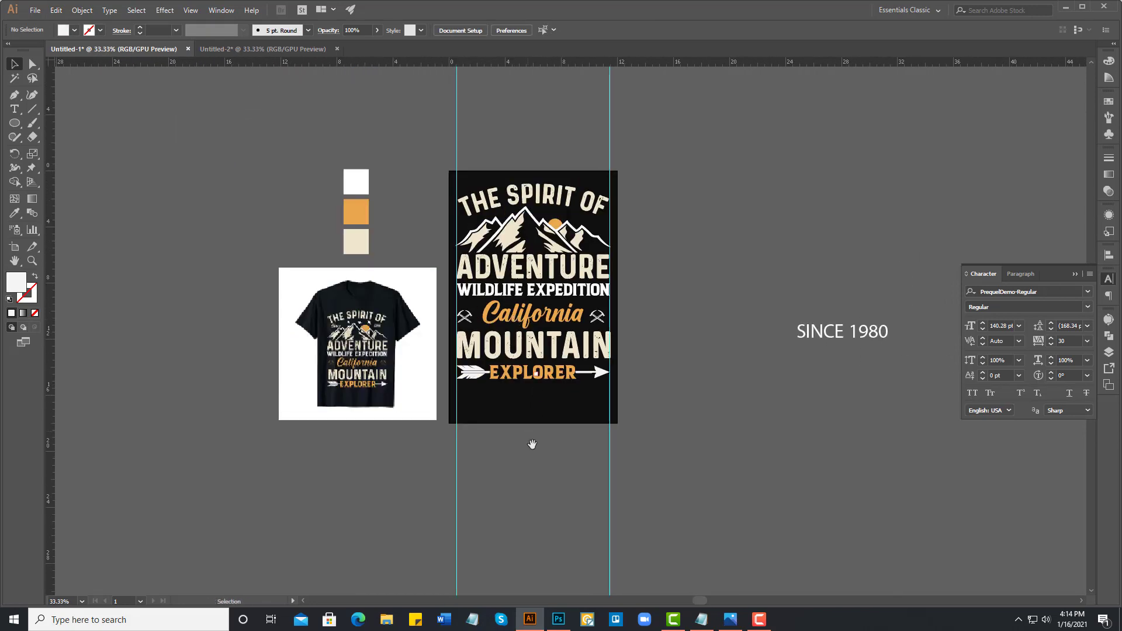
click(290, 53)
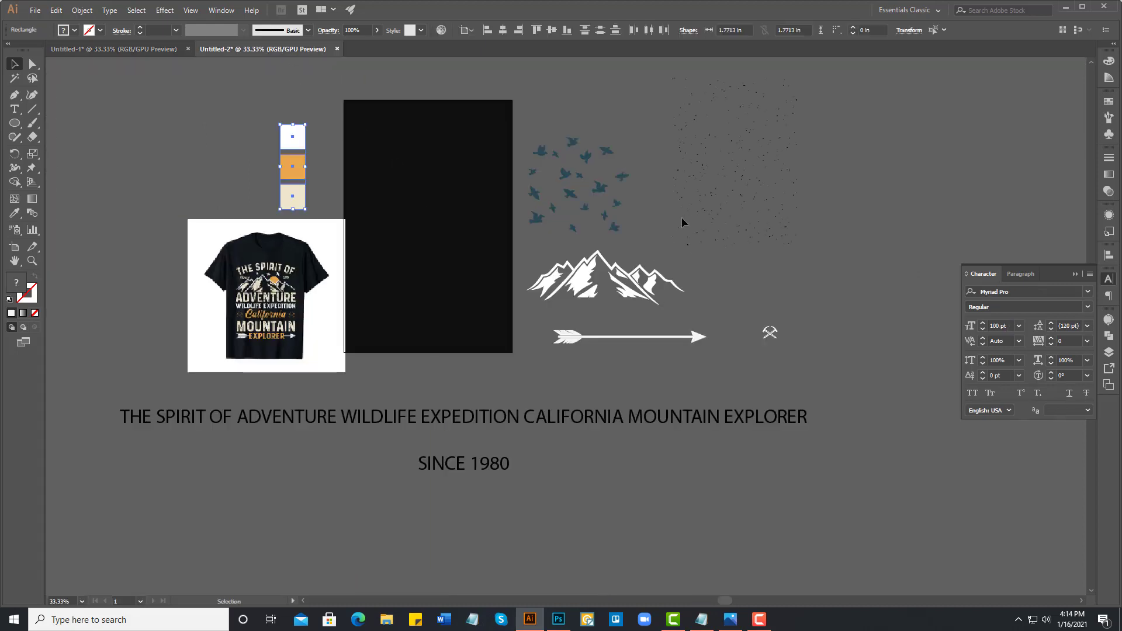
click(597, 193)
click(528, 109)
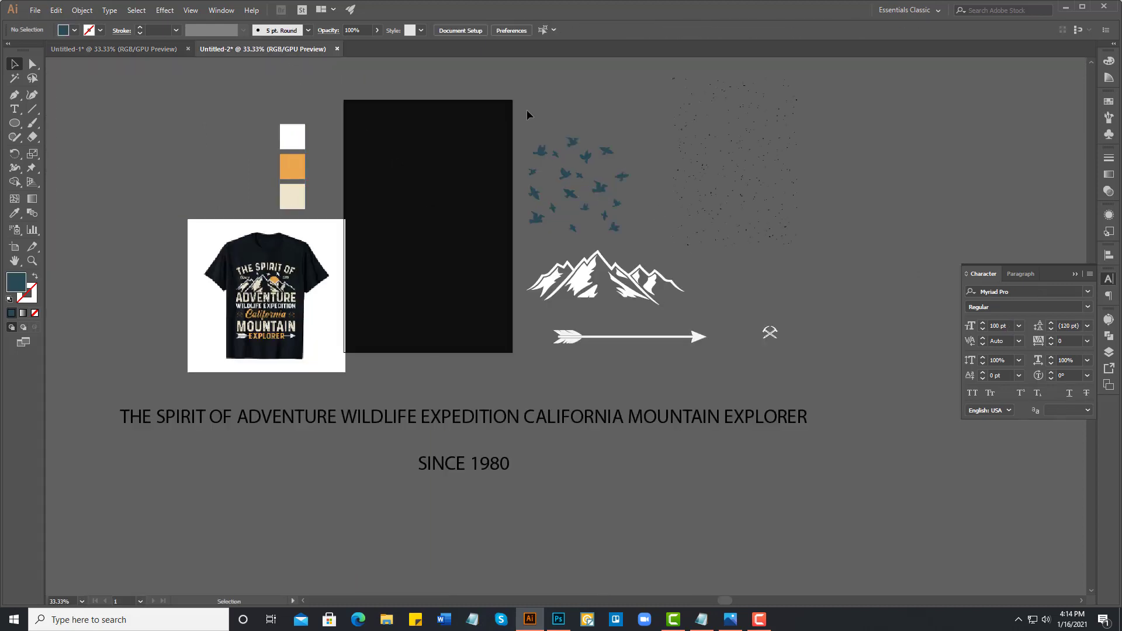
mouse_move(619, 230)
mouse_down()
mouse_move(162, 71)
mouse_move(159, 49)
mouse_up()
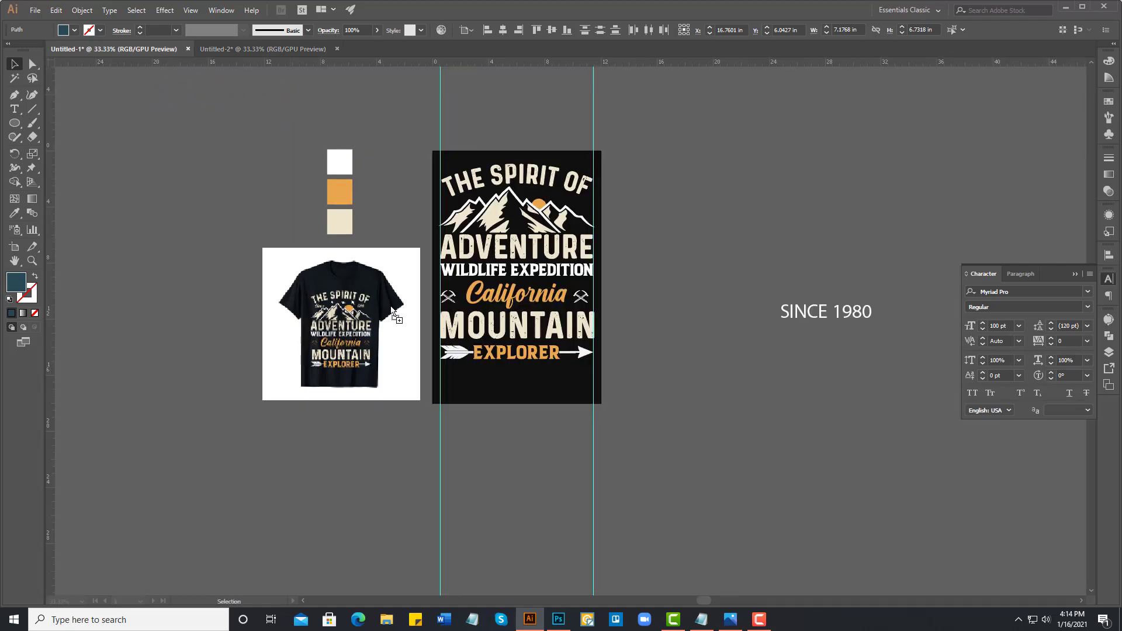
drag(679, 378, 686, 402)
click(682, 472)
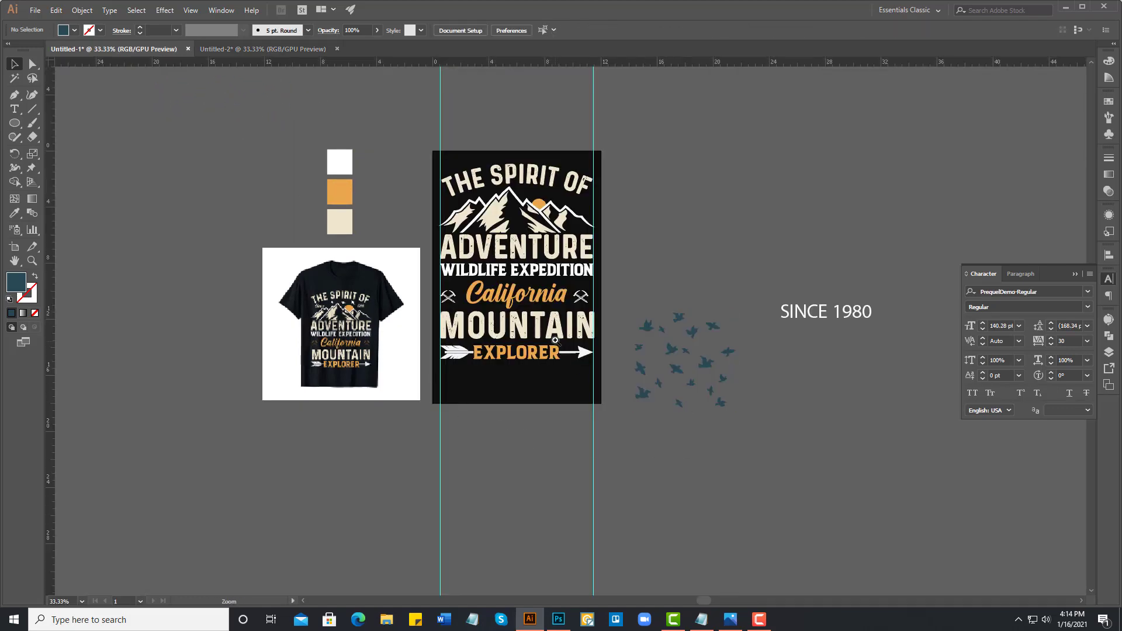
- Set the bird cluster's fill to white
key(ctrl+plus)
click(678, 319)
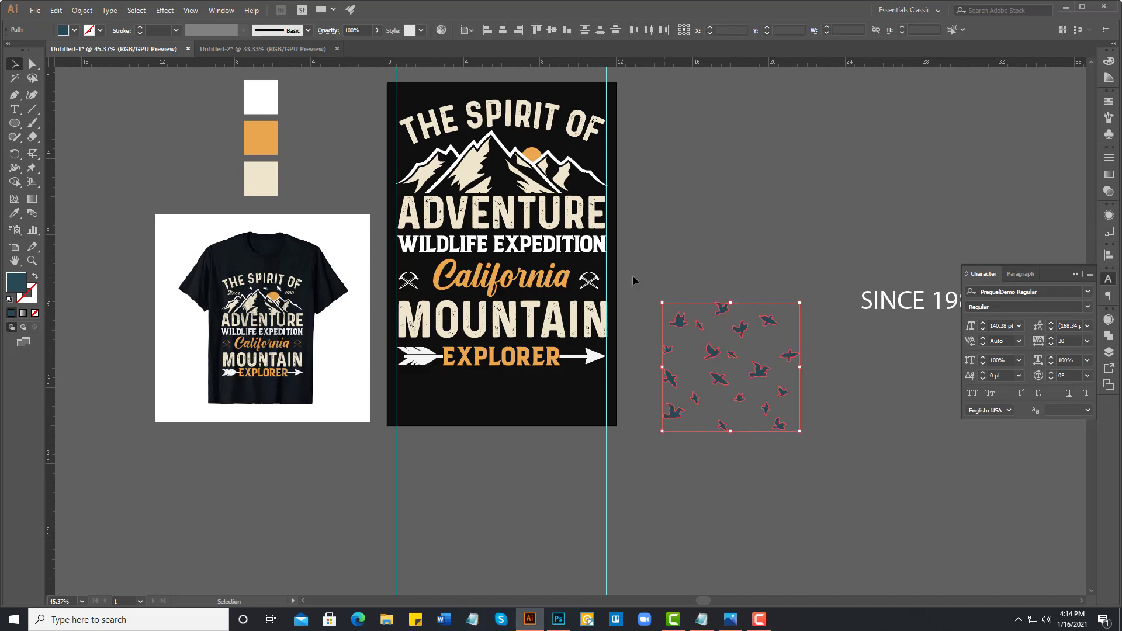
click(74, 30)
click(24, 50)
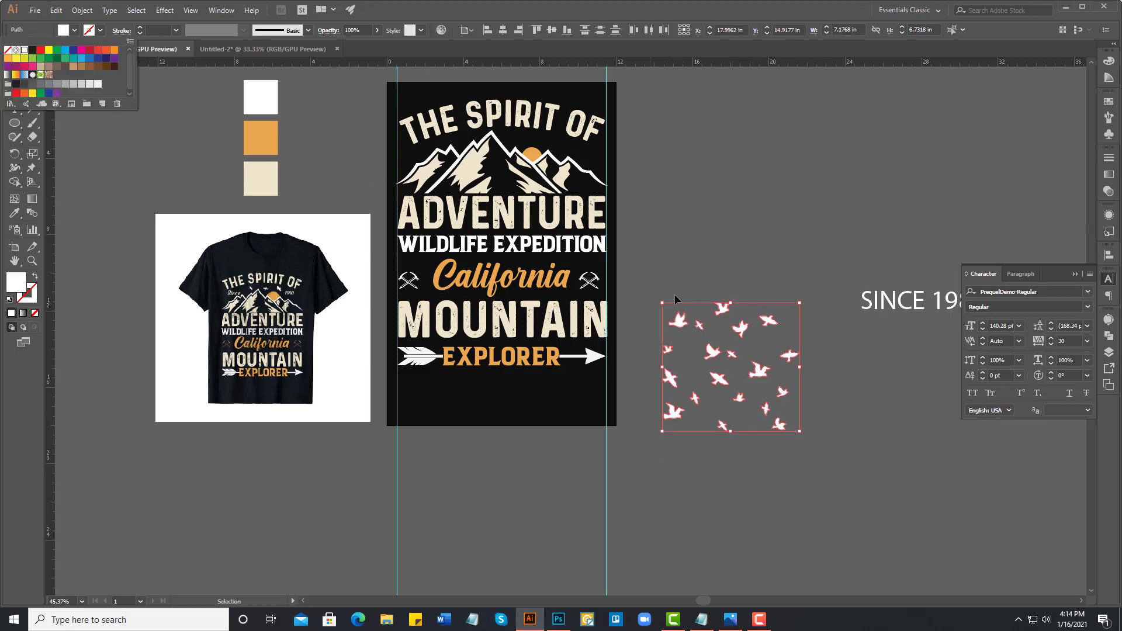
click(654, 201)
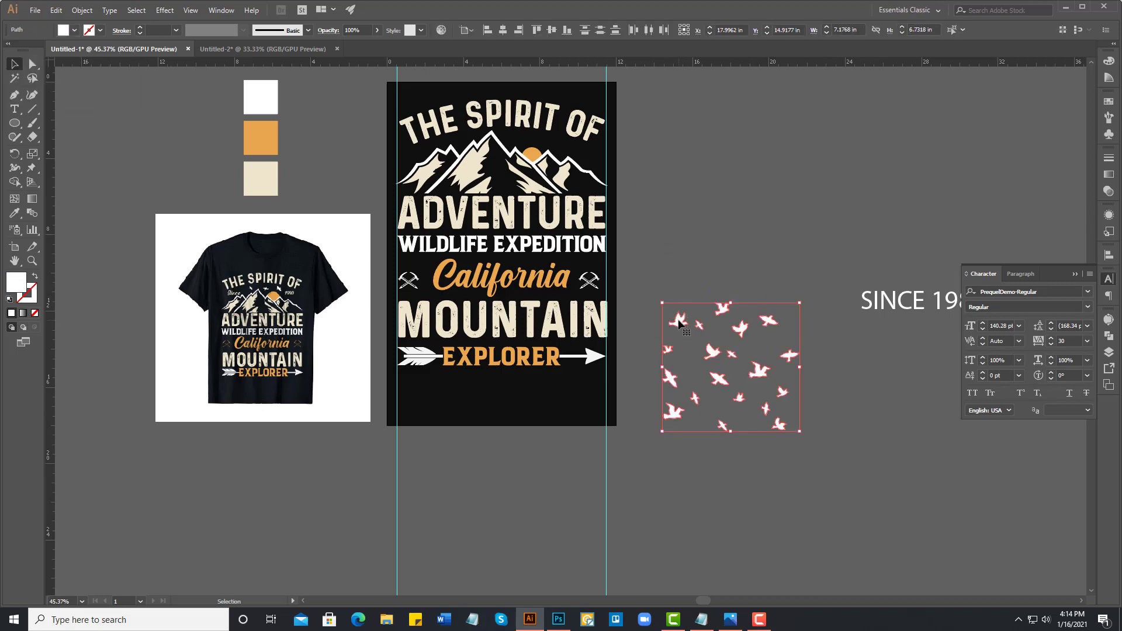
- Place one small white bird just above the mountain peak
drag(678, 320, 654, 142)
click(659, 312)
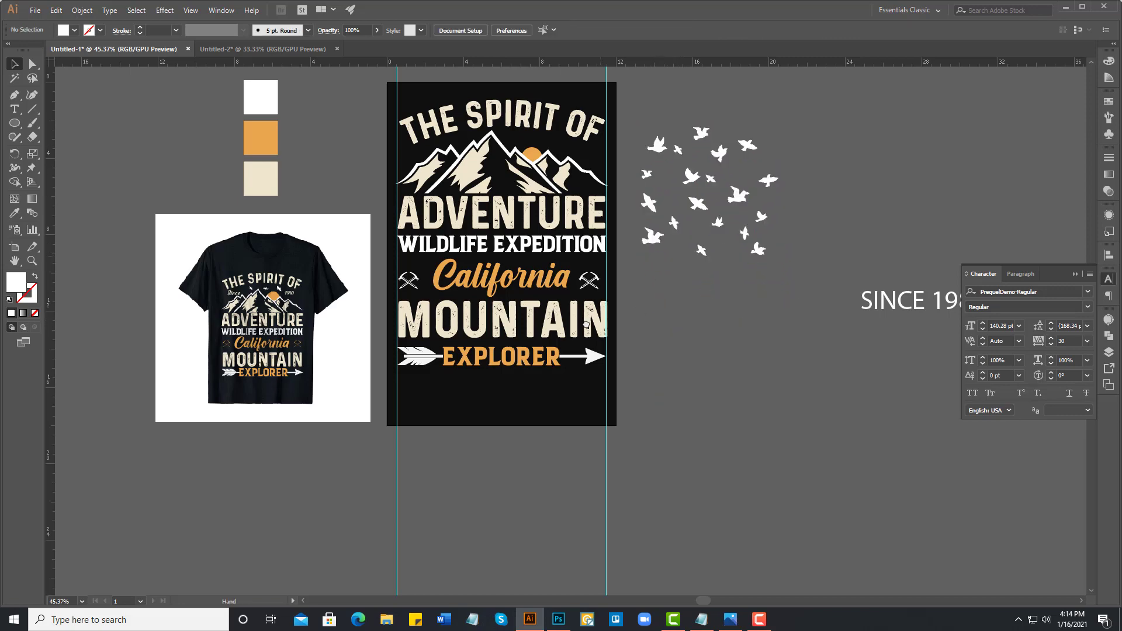
scroll(586, 325, up, 3)
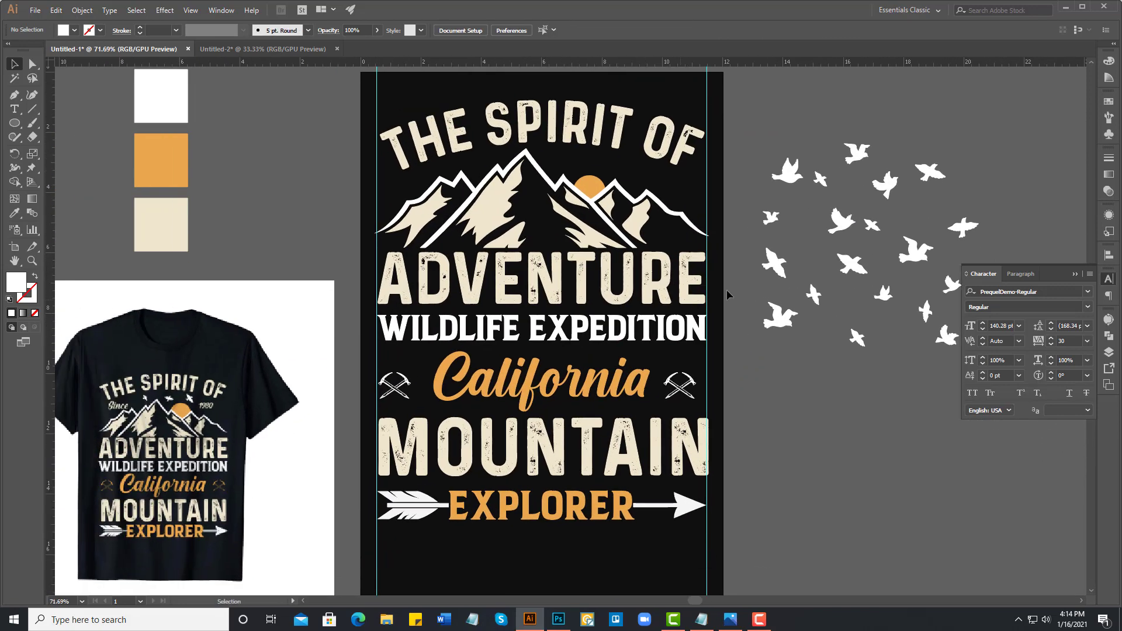
drag(770, 223, 488, 166)
drag(479, 165, 480, 163)
click(762, 203)
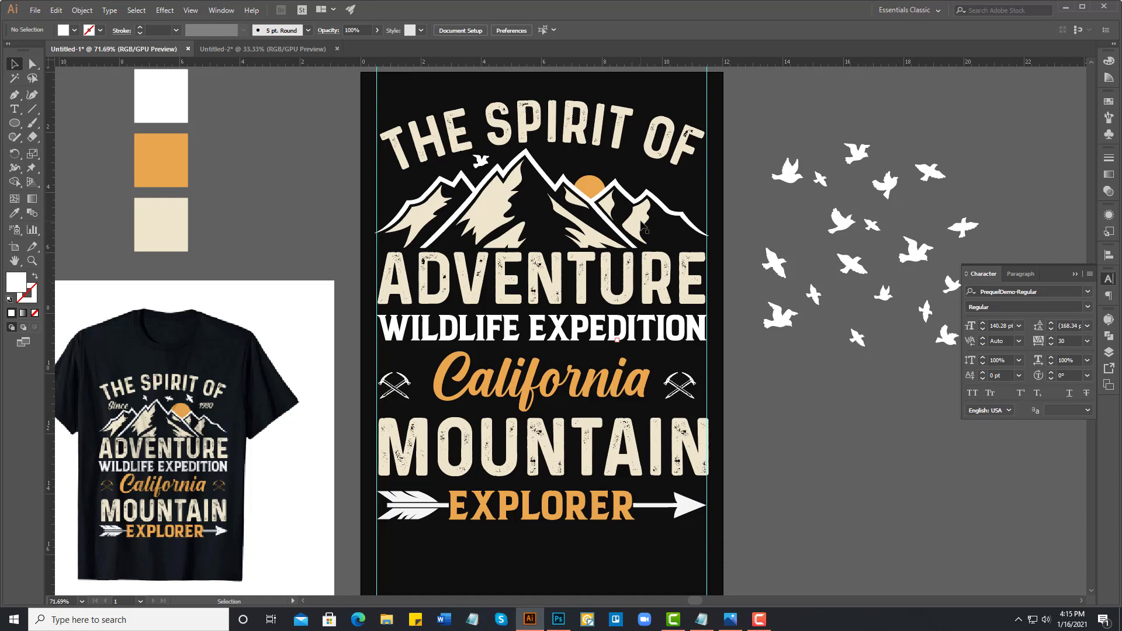
- Nudge the mountain graphic slightly right and drag a bird from the flock onto the design
click(643, 225)
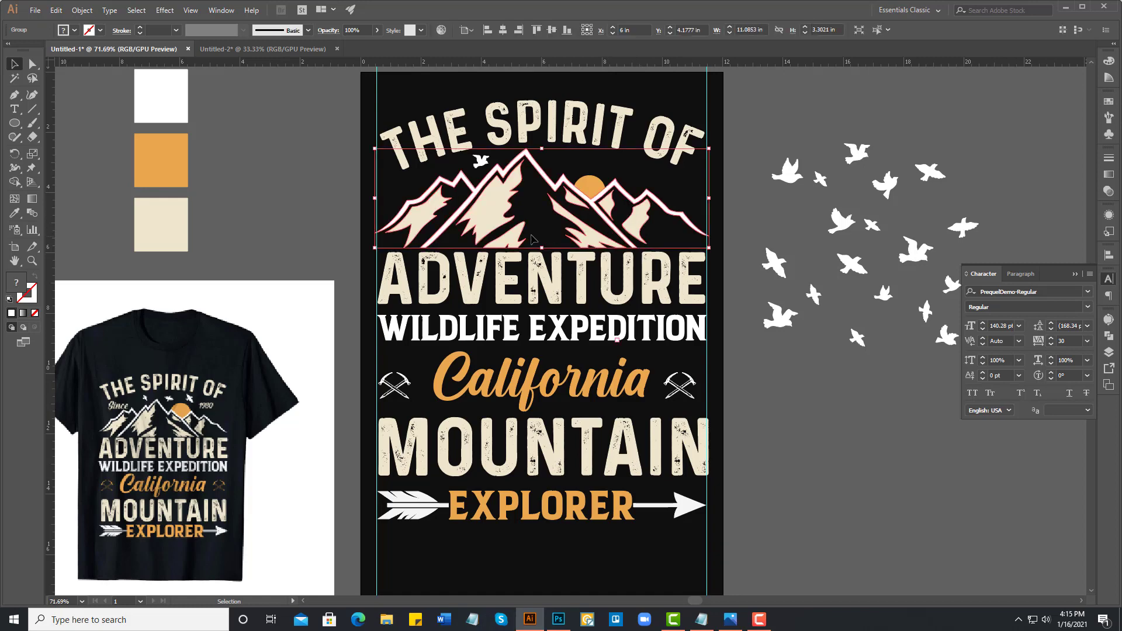
scroll(600, 208, up, 1)
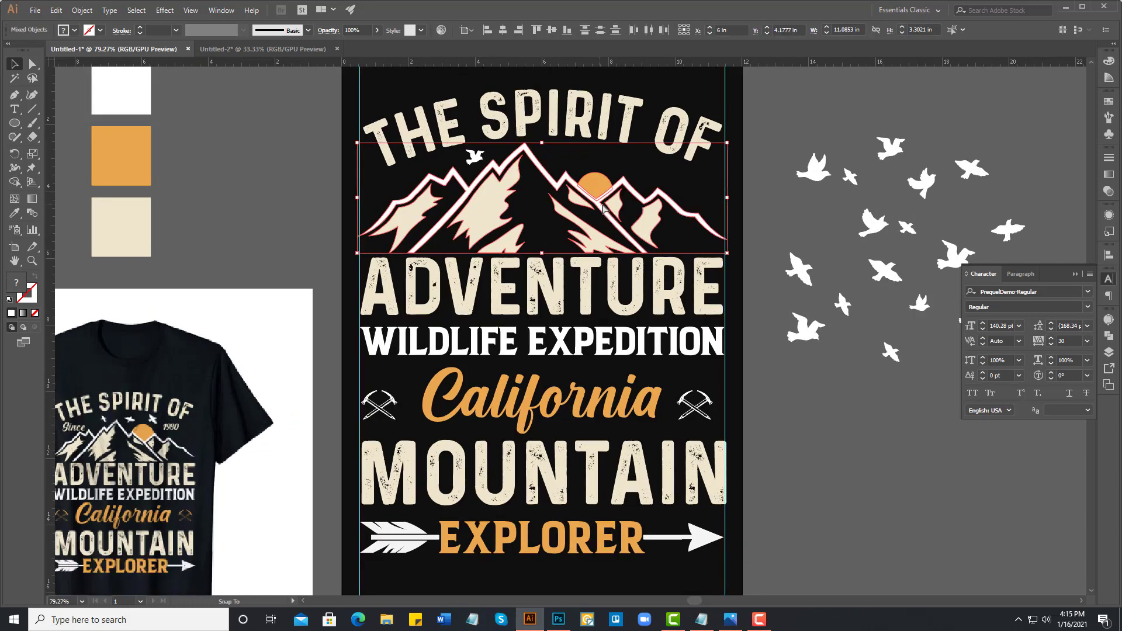
drag(603, 208, 611, 208)
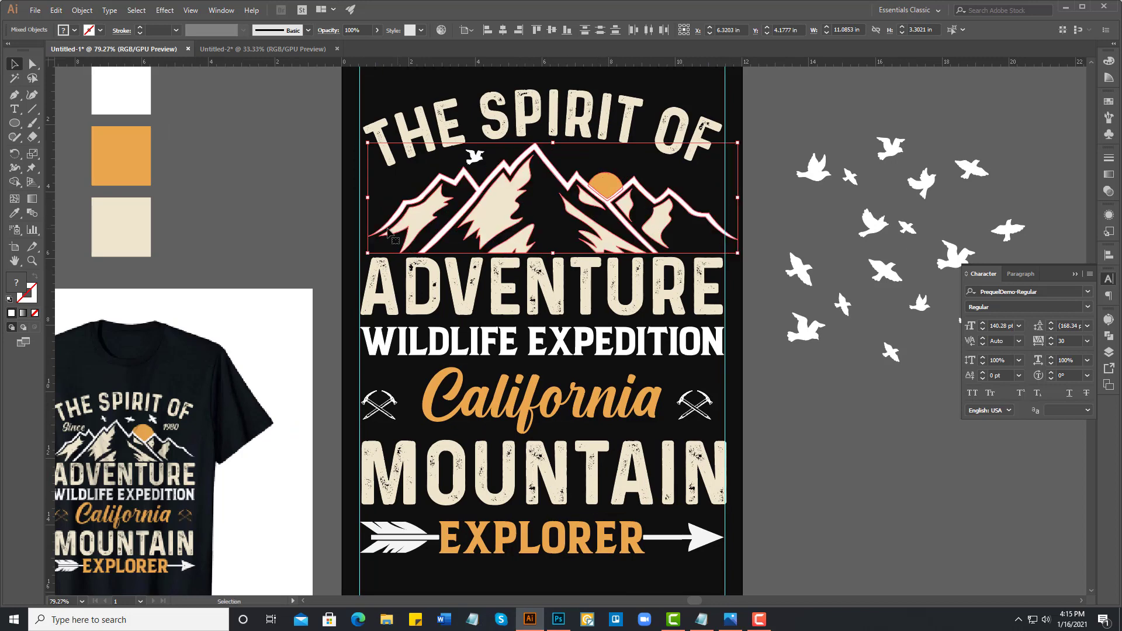
click(317, 225)
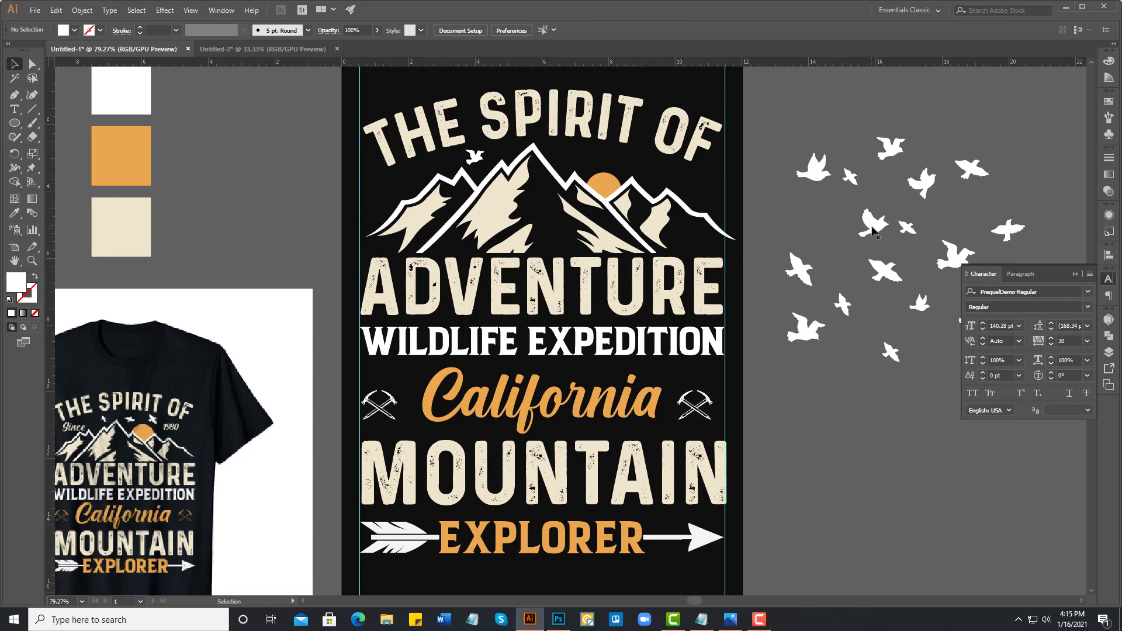
mouse_move(875, 228)
mouse_down()
mouse_move(578, 157)
mouse_move(589, 143)
mouse_up()
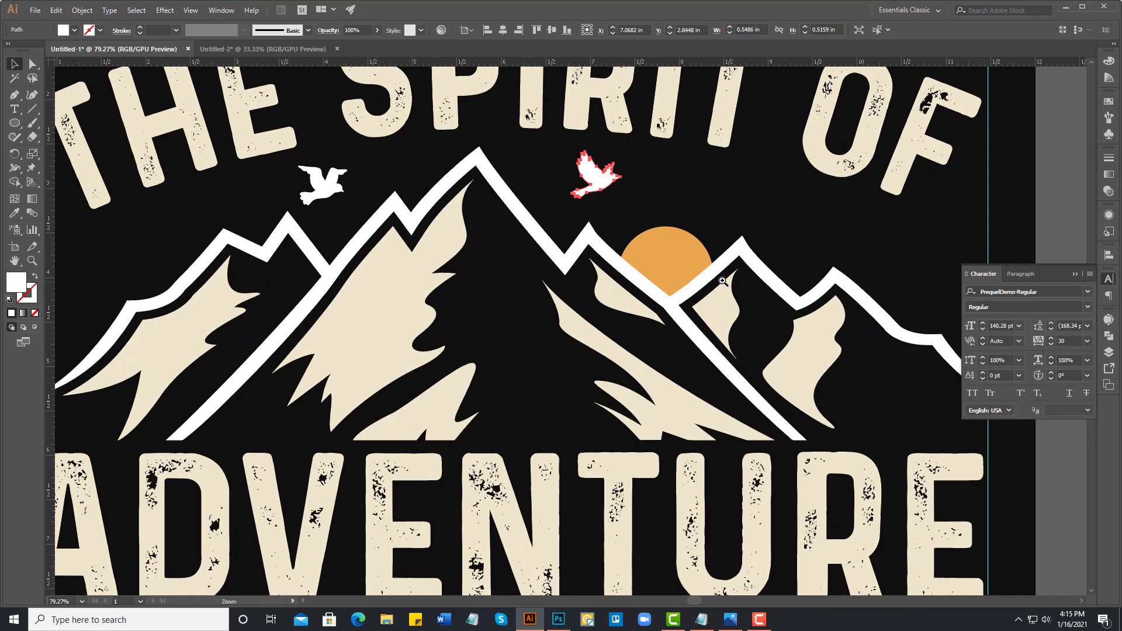
- Place a bird in the sky between the mountain peaks
scroll(579, 155, up, 3)
drag(602, 173, 581, 196)
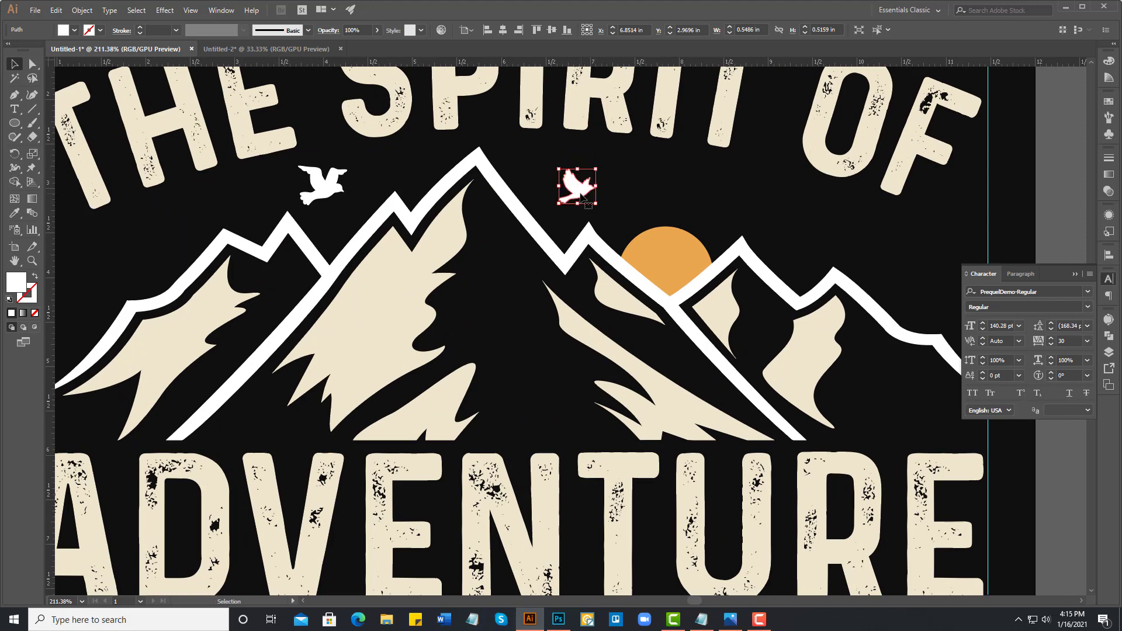
click(637, 195)
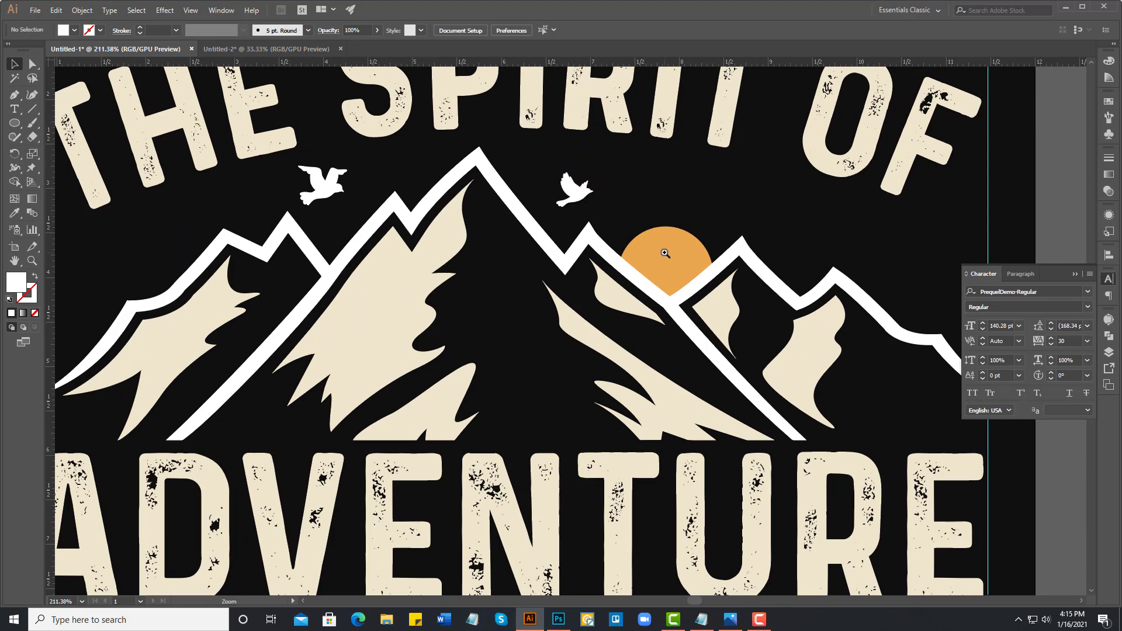
scroll(665, 253, down, 5)
scroll(673, 295, up, 3)
scroll(674, 294, up, 2)
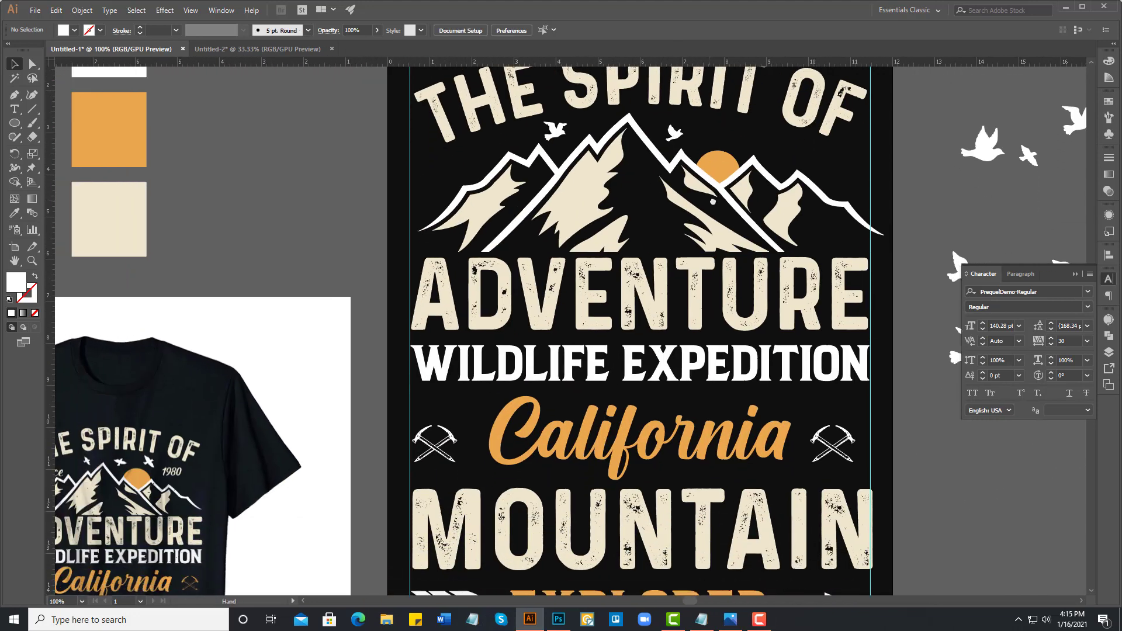
scroll(713, 201, down, 2)
scroll(533, 233, right, 1)
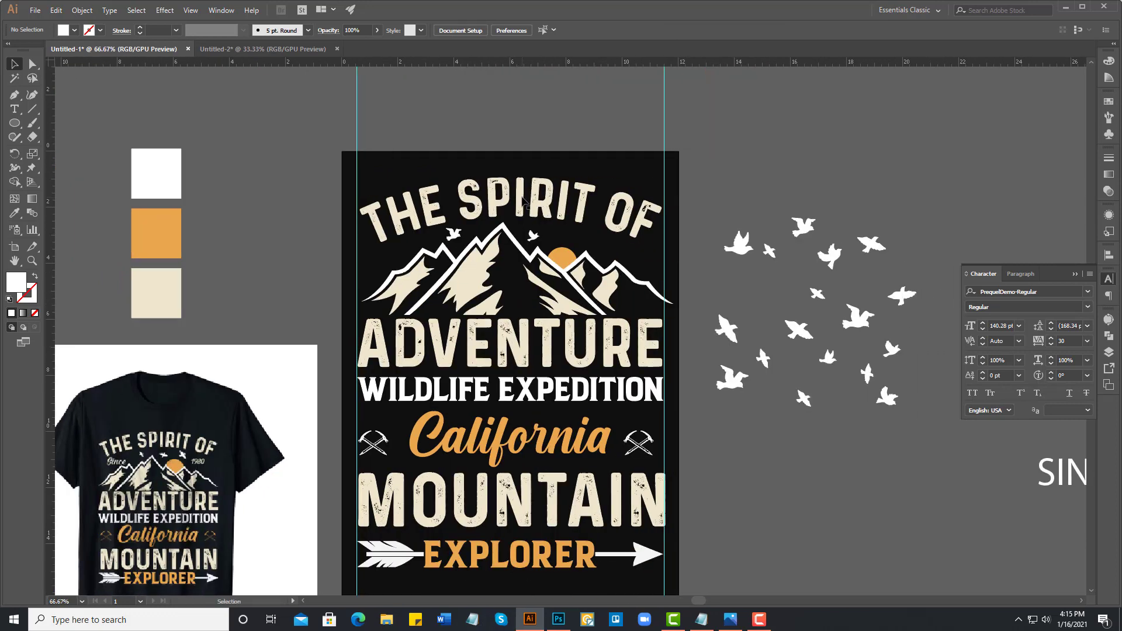
- Move another bird above the mountains and shrink it
click(523, 201)
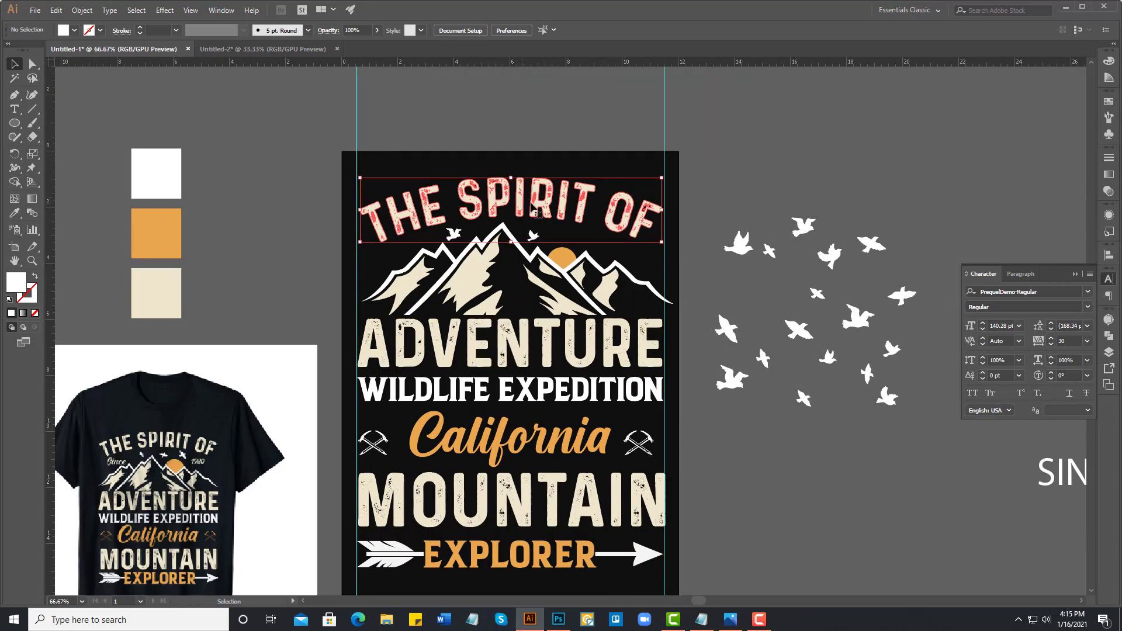
click(722, 175)
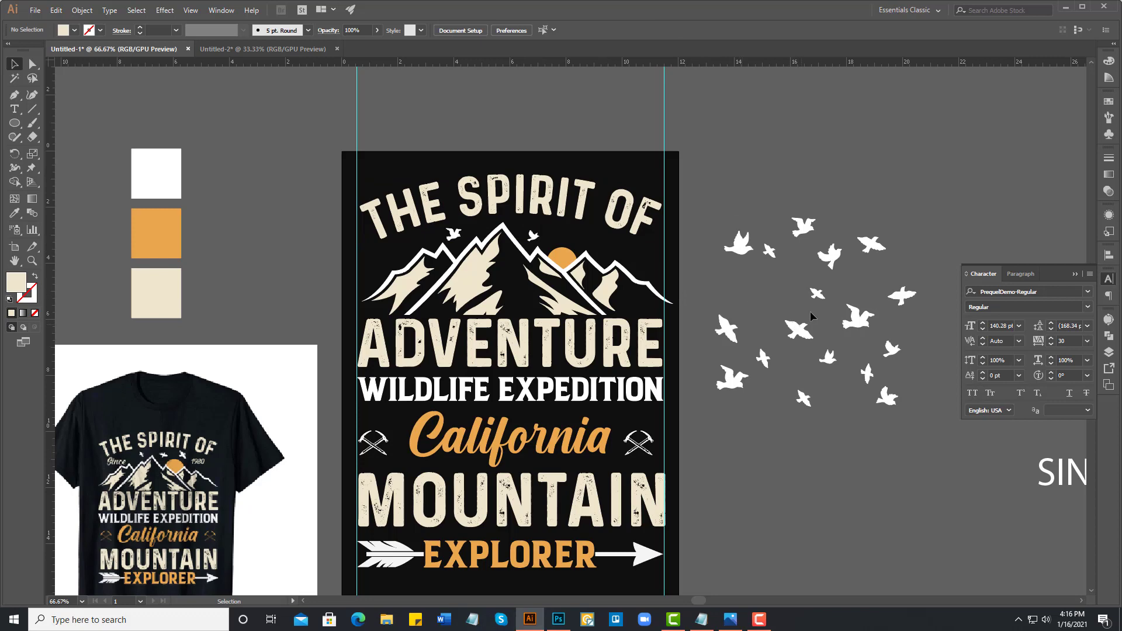
mouse_move(871, 244)
mouse_down()
mouse_move(583, 239)
mouse_move(592, 246)
mouse_up()
click(592, 247)
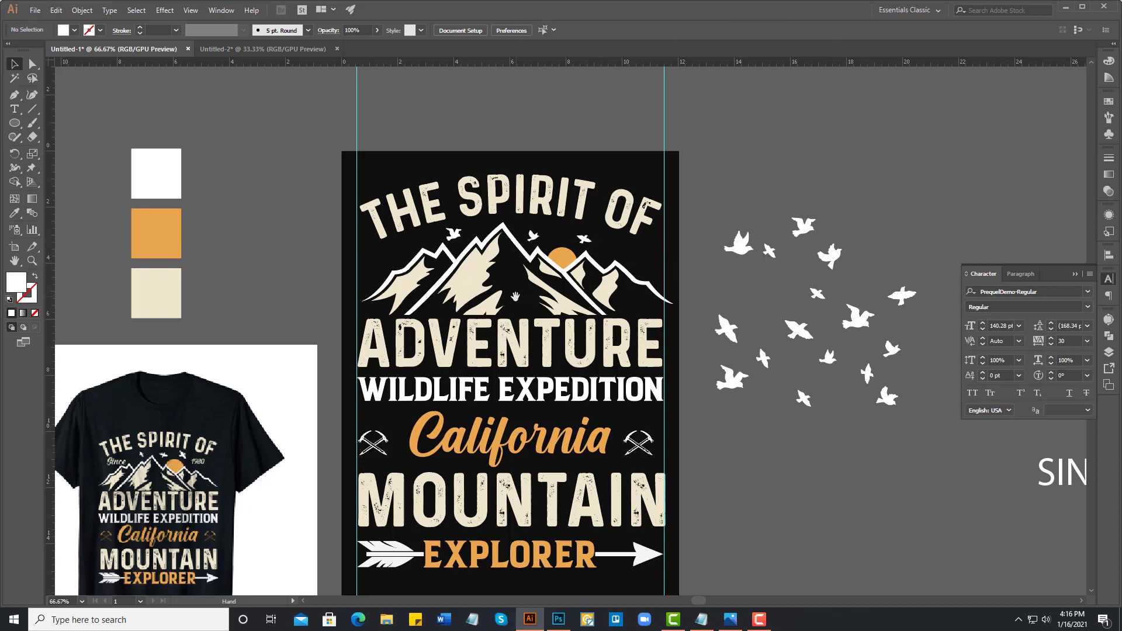
mouse_move(506, 299)
mouse_down()
mouse_move(565, 246)
mouse_move(561, 254)
mouse_up()
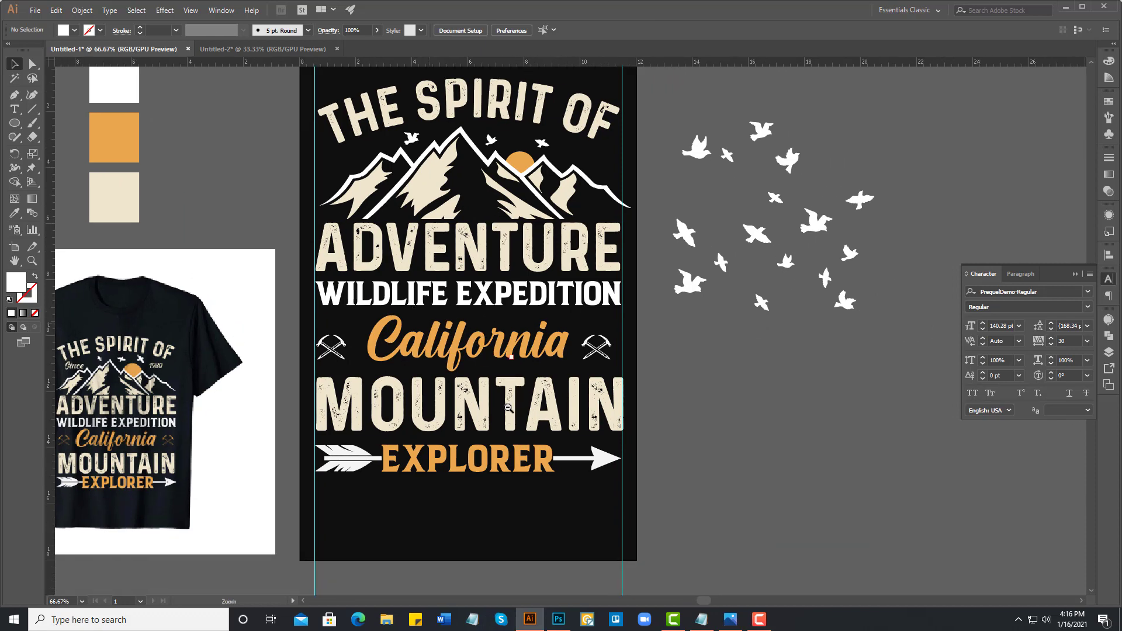
- Move SINCE 1980 above the artboard and set it in Barlow SemiBold
scroll(514, 380, down, 3)
scroll(784, 318, up, 1)
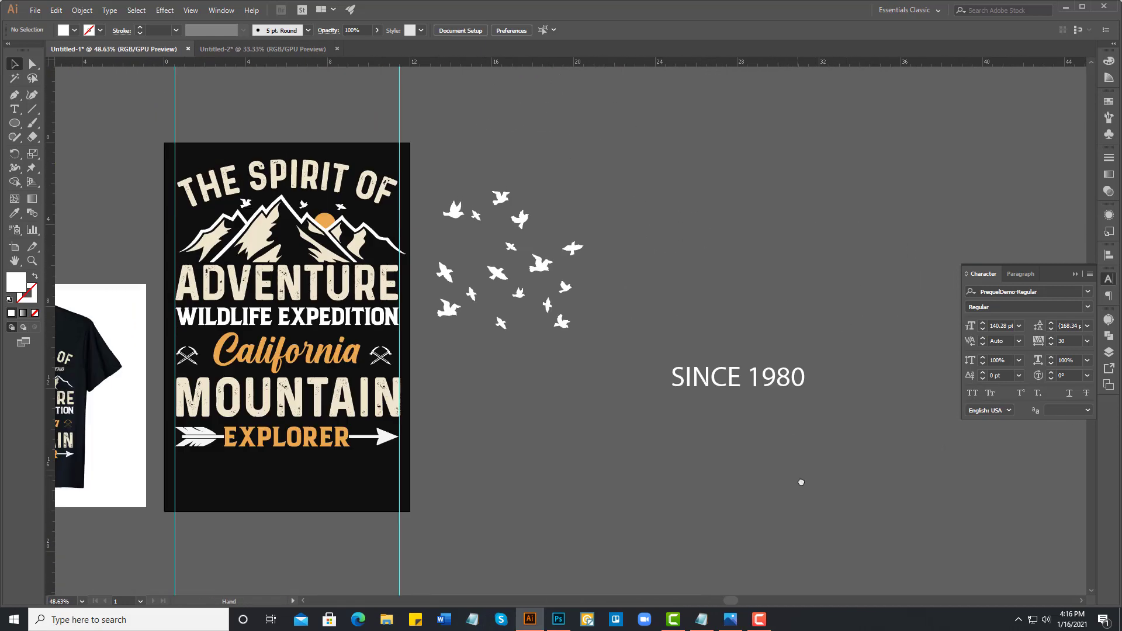
scroll(799, 481, up, 1)
scroll(651, 446, up, 1)
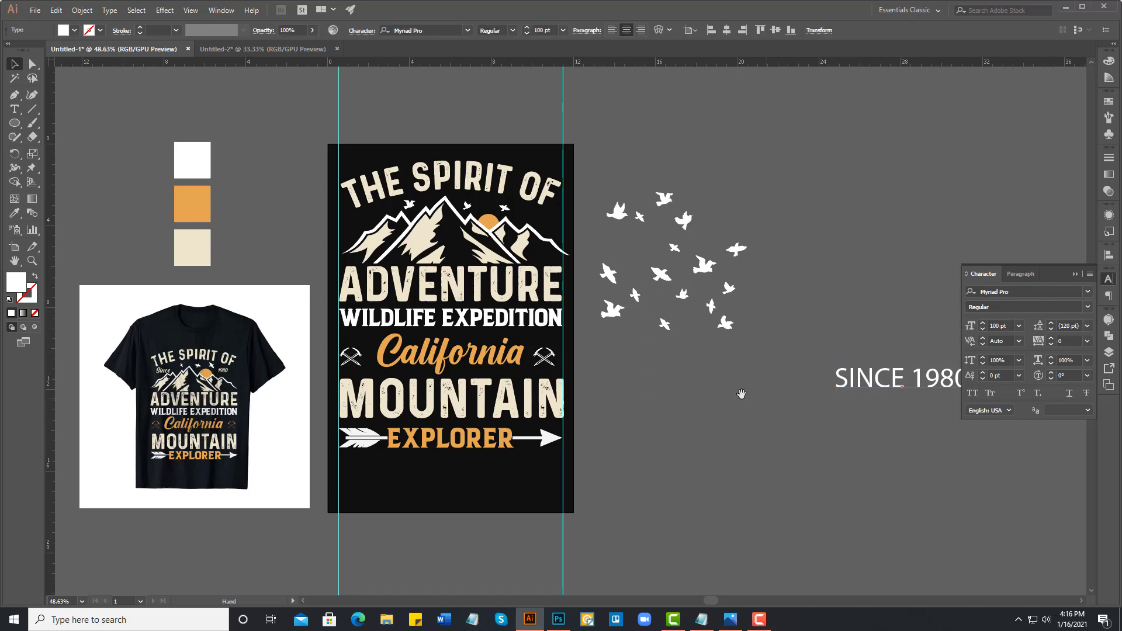
drag(848, 379, 412, 116)
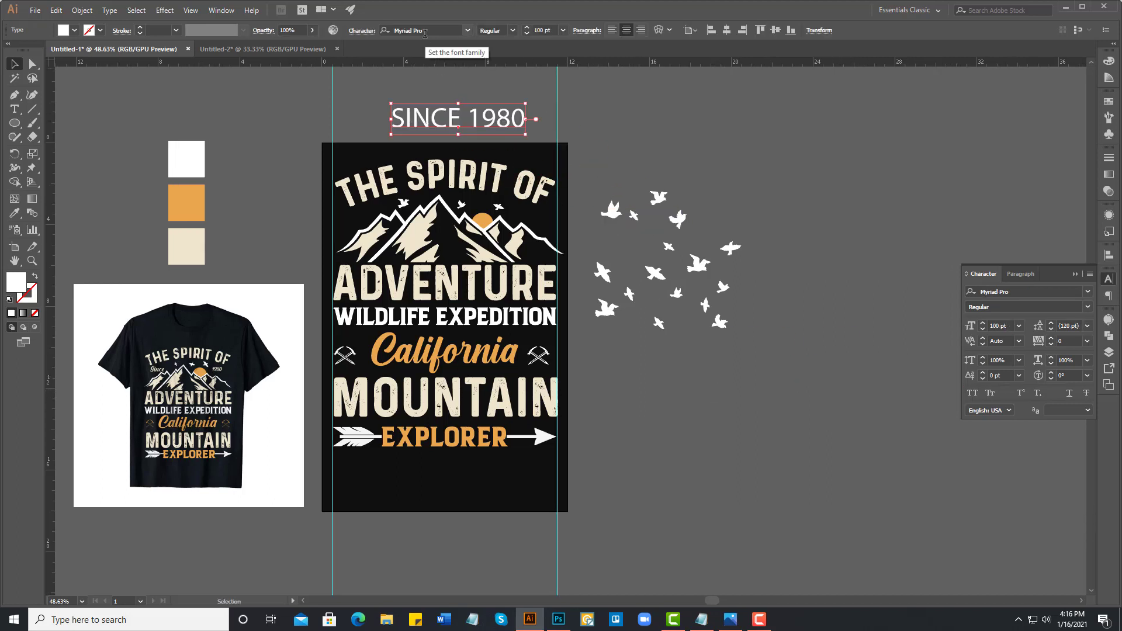
click(425, 34)
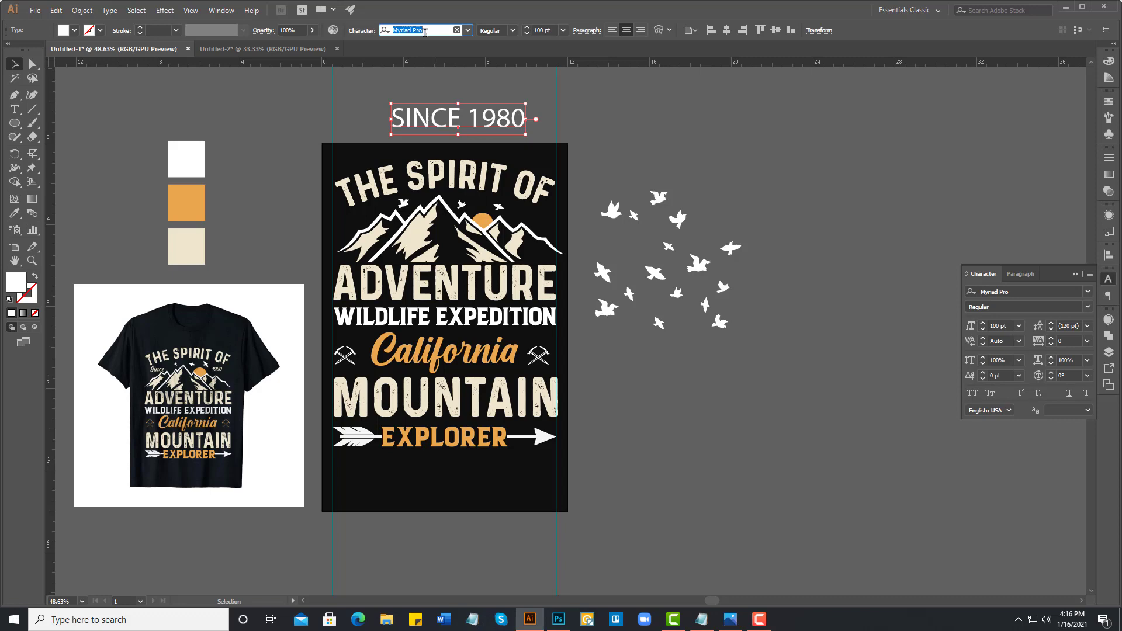
text(bar)
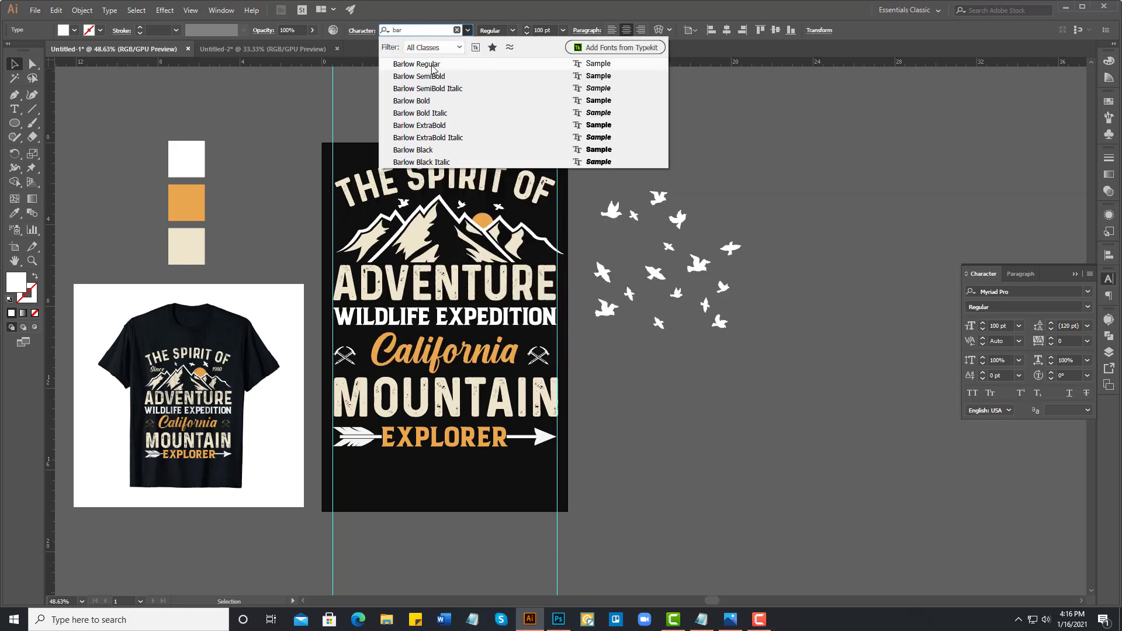
click(433, 76)
click(672, 126)
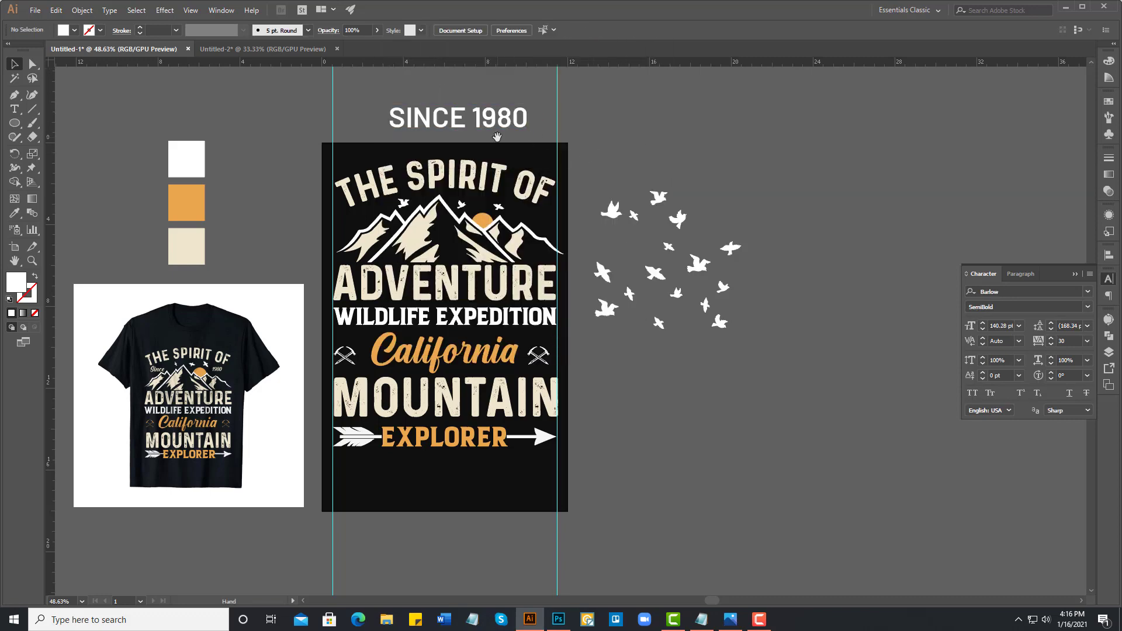
- Convert the SINCE 1980 text to Title Case
scroll(497, 137, up, 2)
click(507, 141)
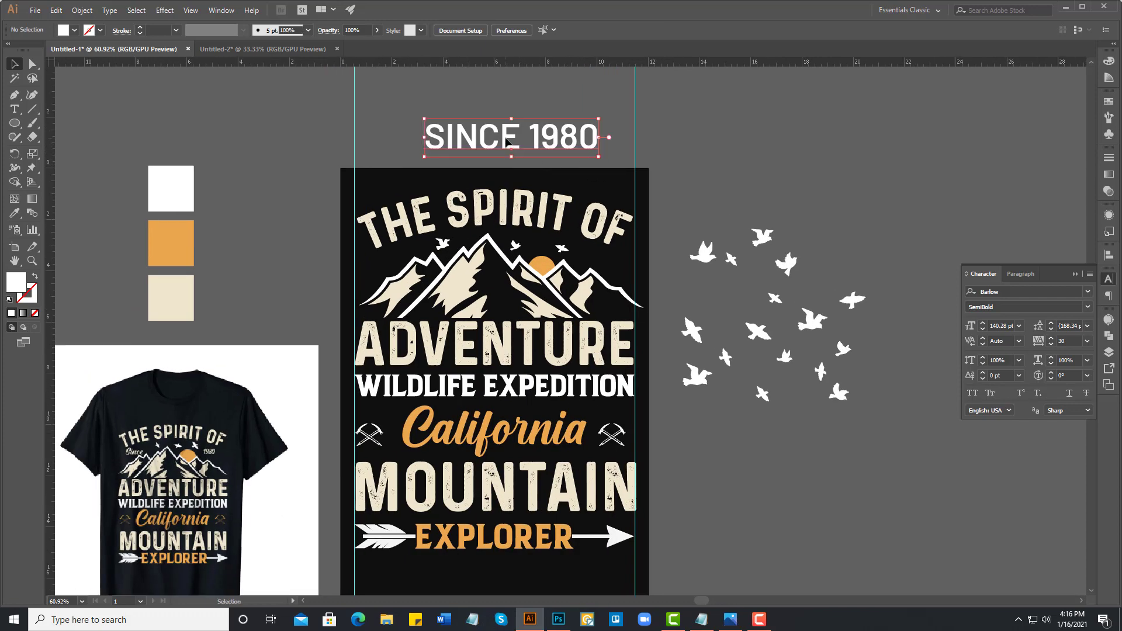
key(a)
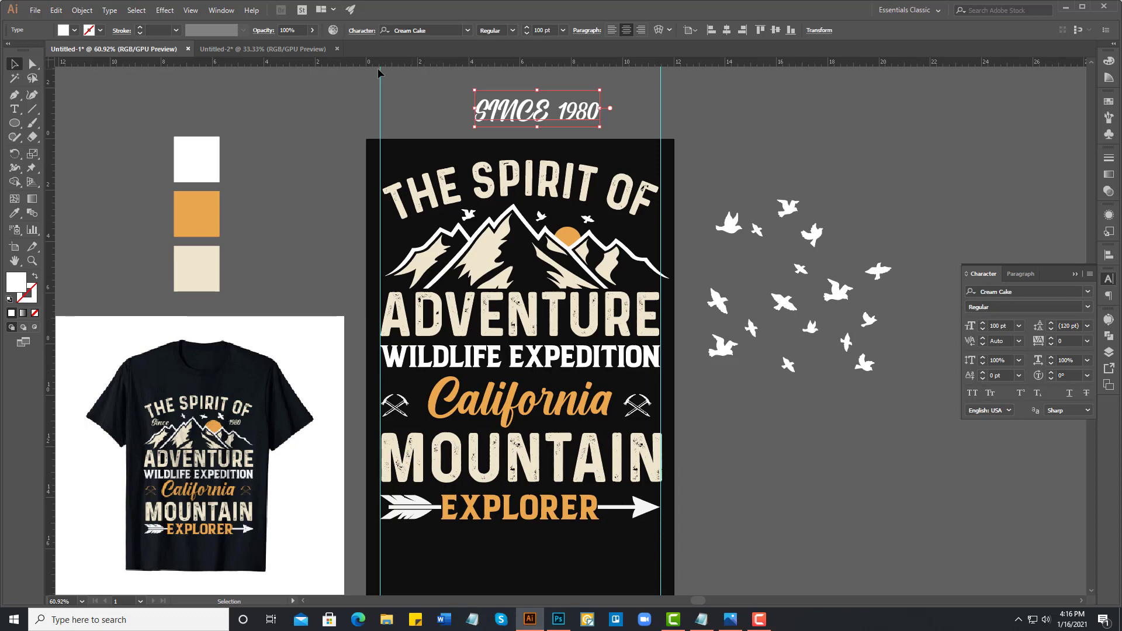
click(117, 14)
mouse_move(138, 191)
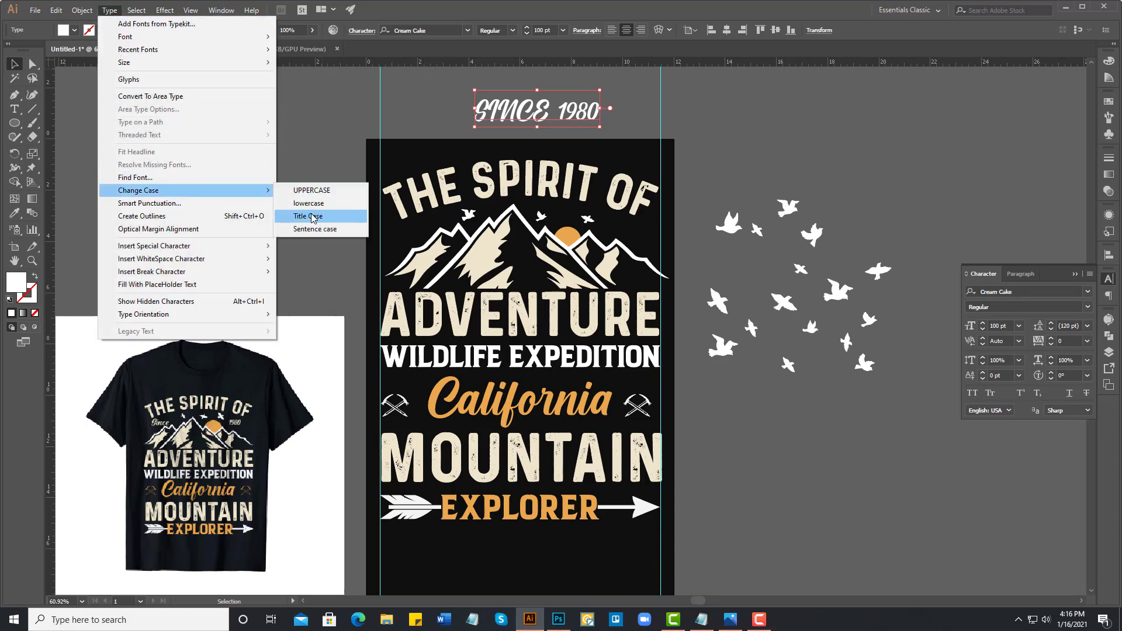
click(308, 216)
click(316, 139)
- Create outlines from Since 1980 and ungroup the outlined letters
click(530, 117)
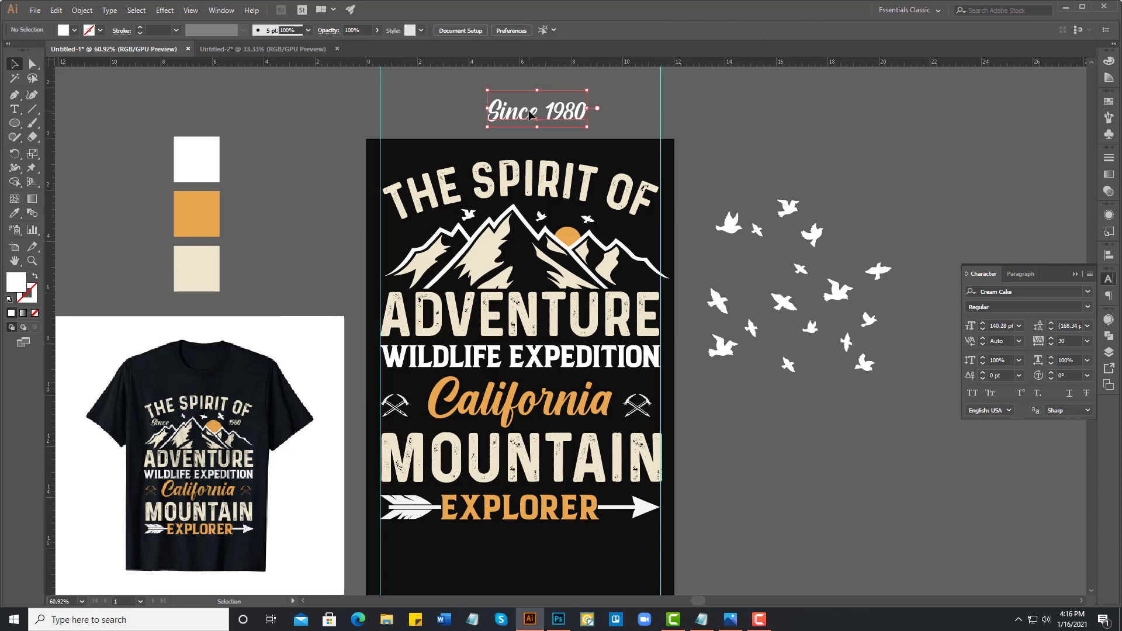
right_click(526, 115)
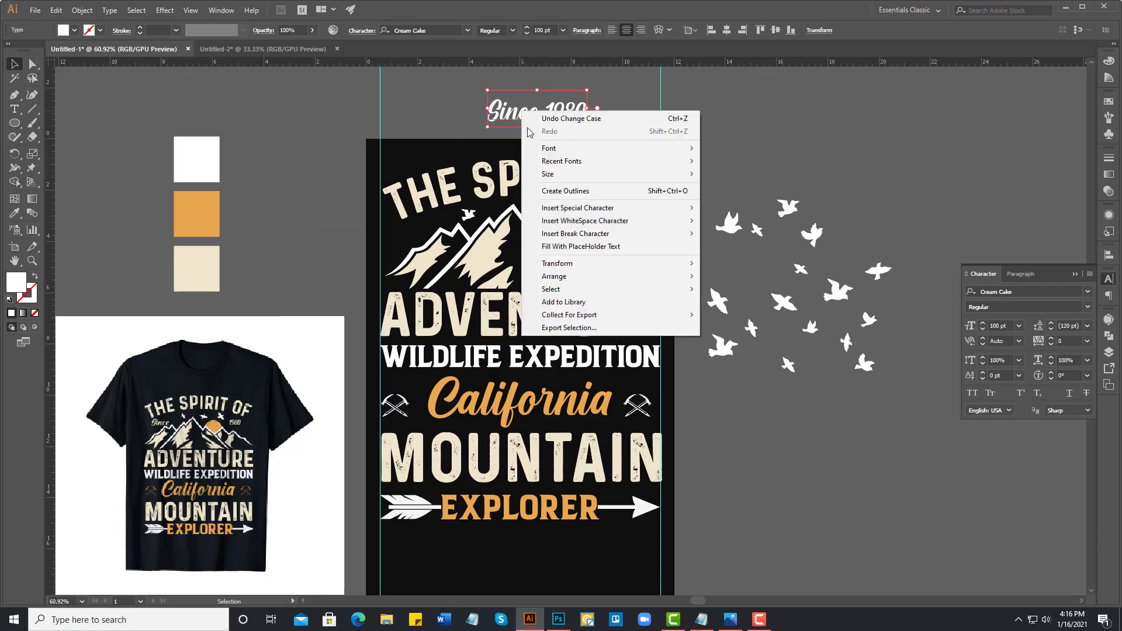
click(564, 191)
right_click(500, 108)
click(537, 197)
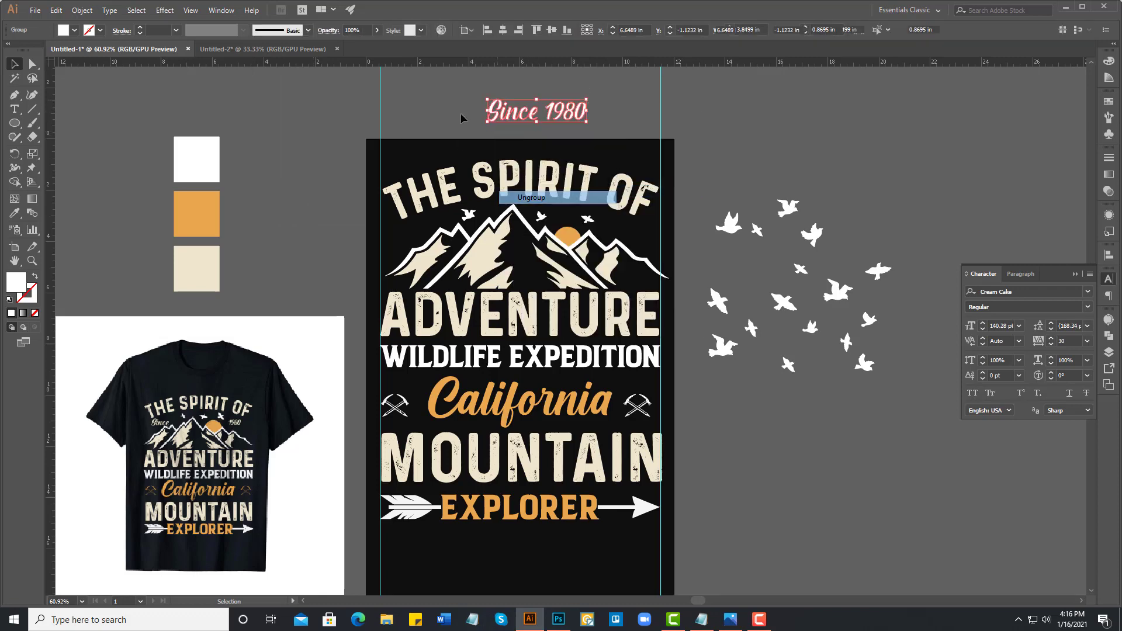
click(494, 112)
- Group the Since letters and the 1980 digits as two separate groups
click(532, 117)
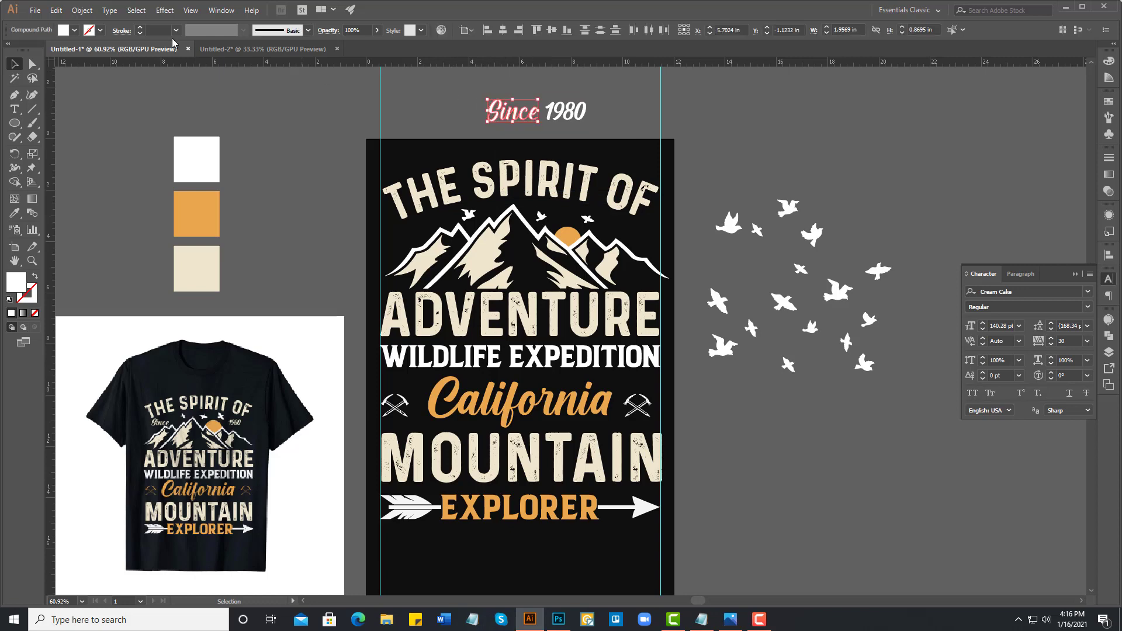
click(82, 10)
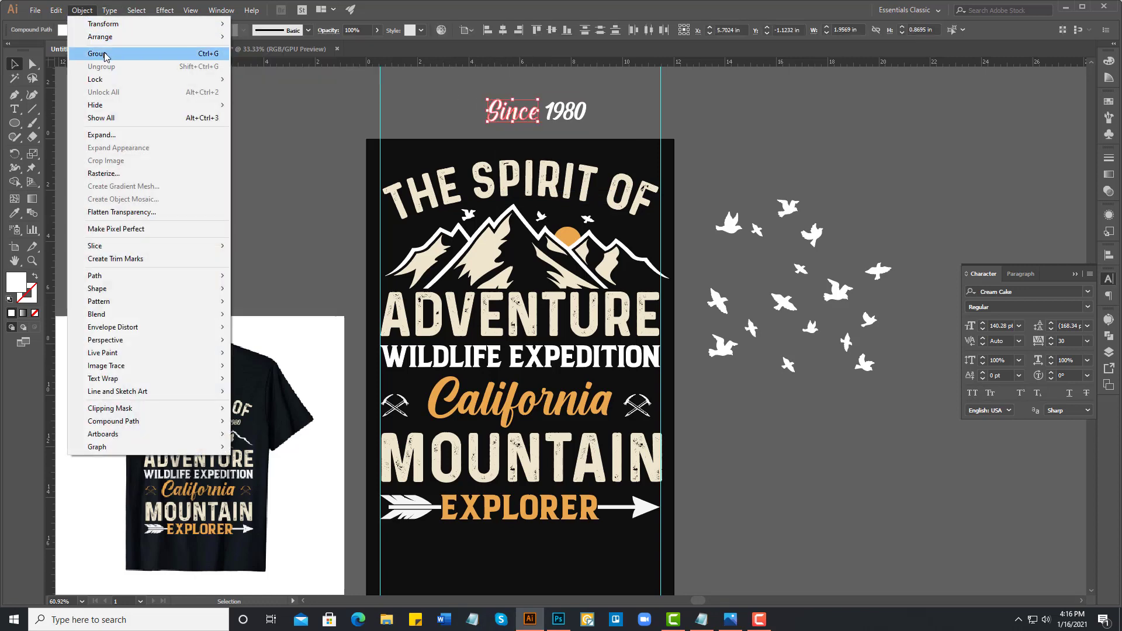
click(97, 53)
click(566, 112)
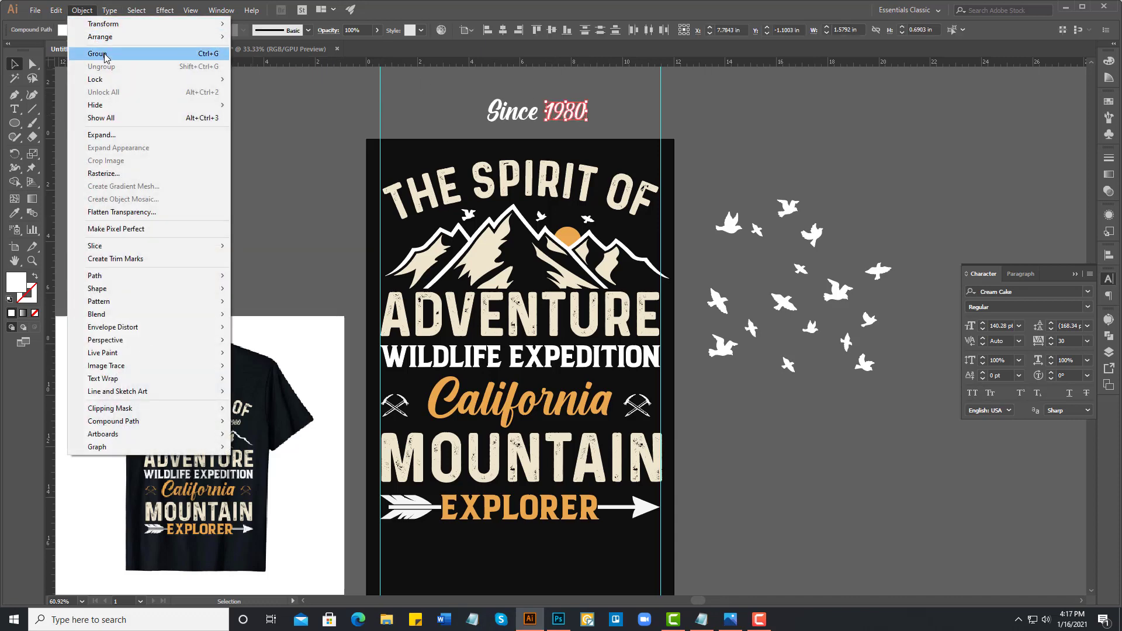
click(98, 54)
click(327, 175)
- Move Since down onto the artboard and 1980 beside the mountains' right side
drag(337, 191, 398, 160)
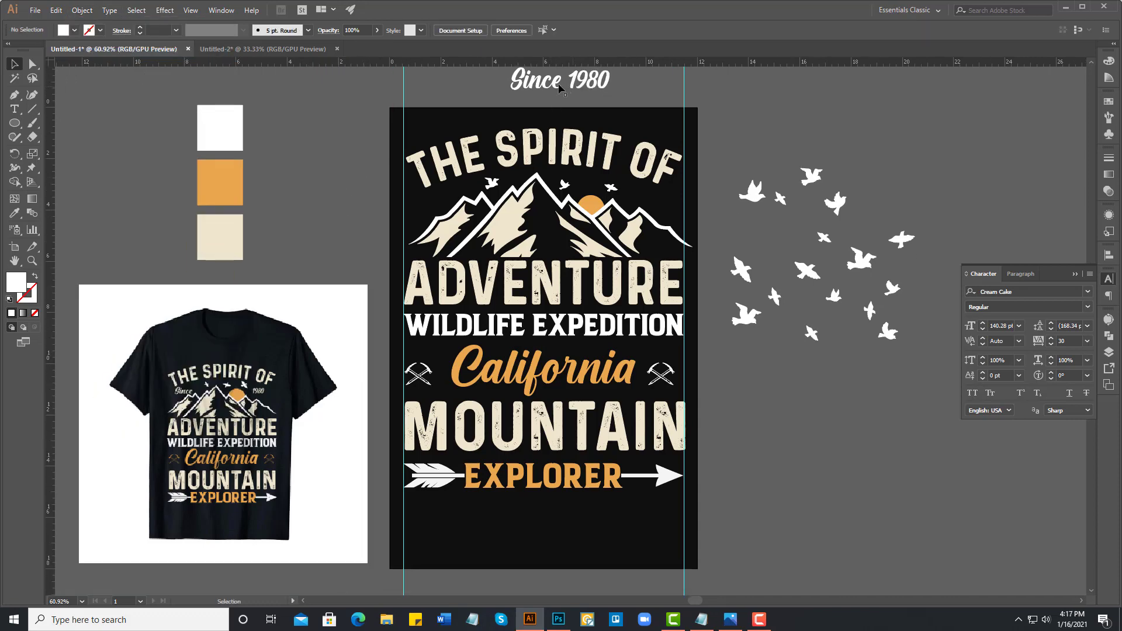
mouse_move(560, 87)
mouse_down()
mouse_move(456, 208)
mouse_move(644, 201)
mouse_up()
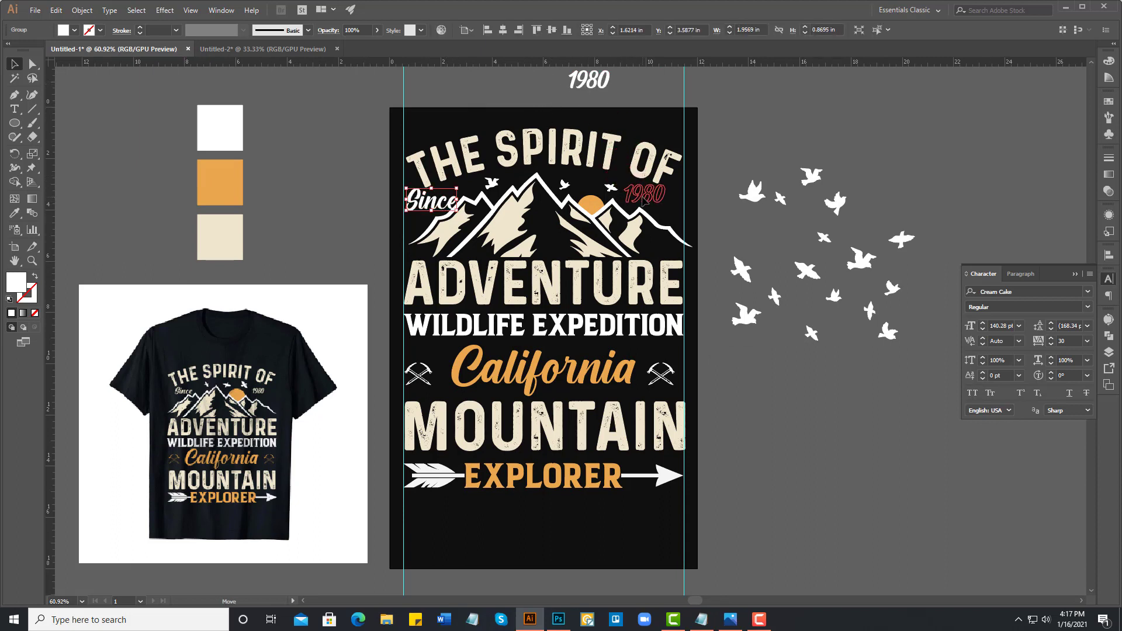
drag(644, 201, 657, 201)
click(718, 169)
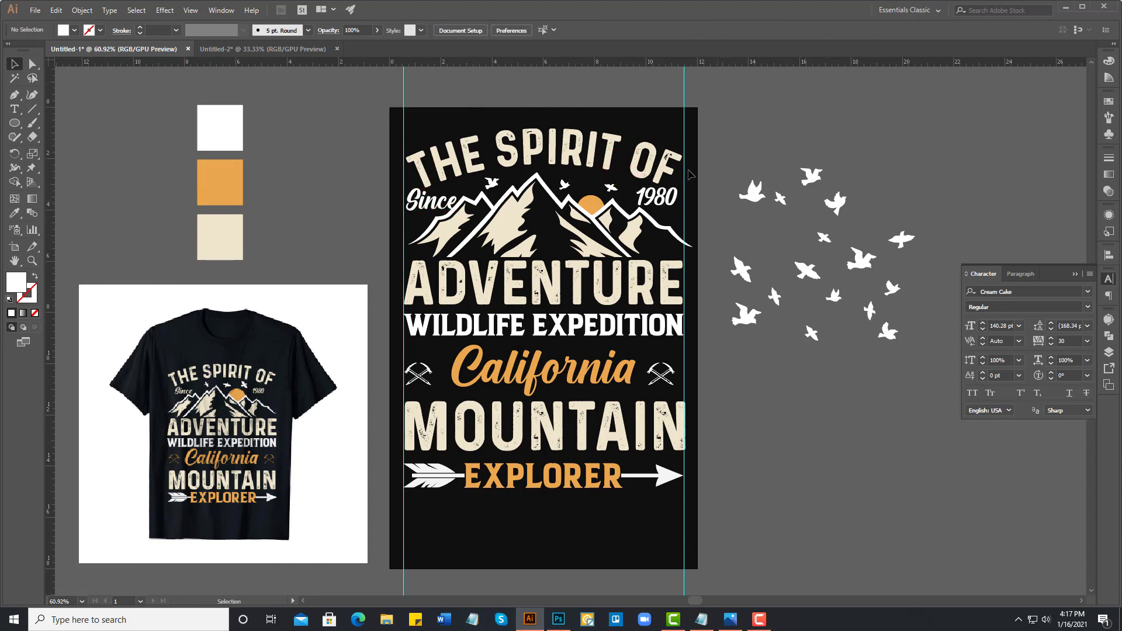
scroll(408, 203, up, 5)
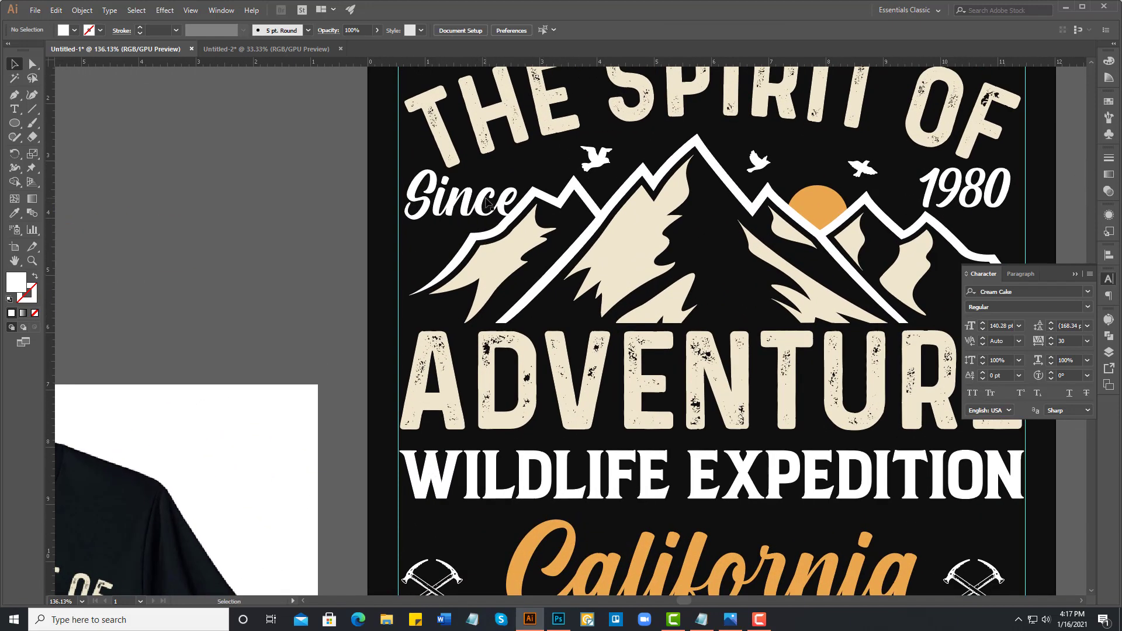
- Shrink the Since text and nudge it up and to the right
click(487, 203)
drag(519, 169, 497, 180)
click(466, 190)
click(479, 200)
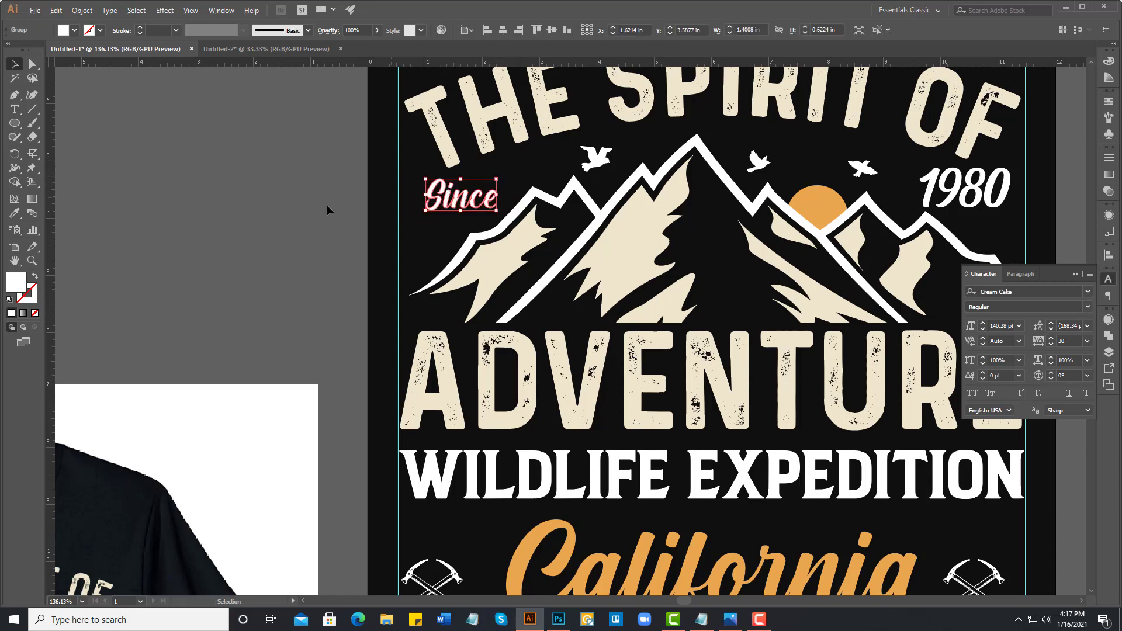
click(462, 211)
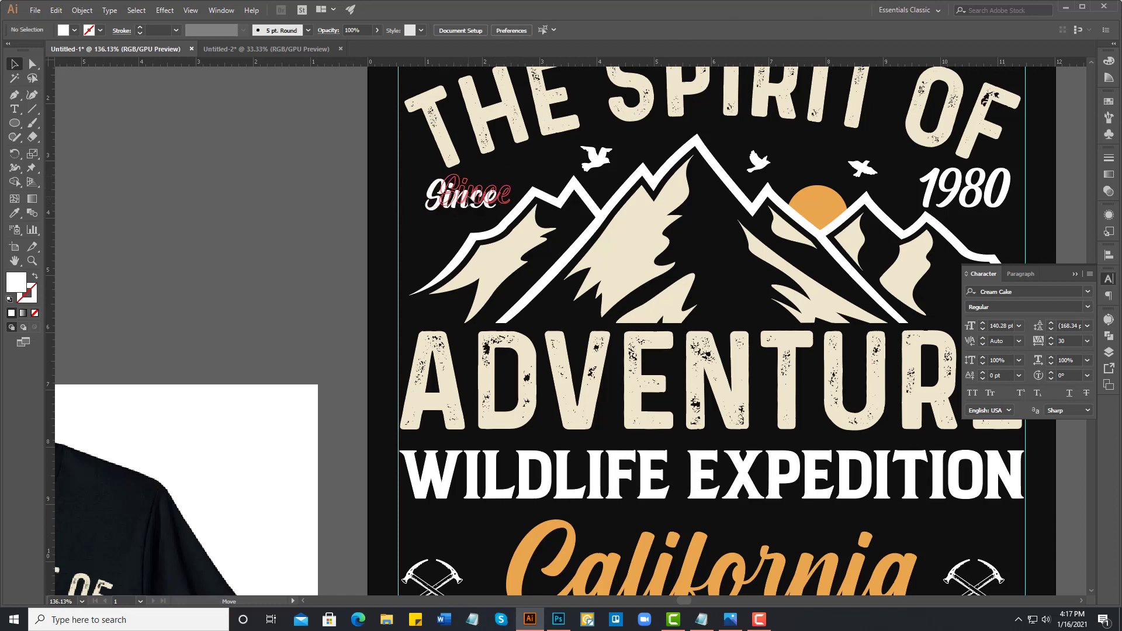
drag(455, 204, 469, 199)
click(341, 225)
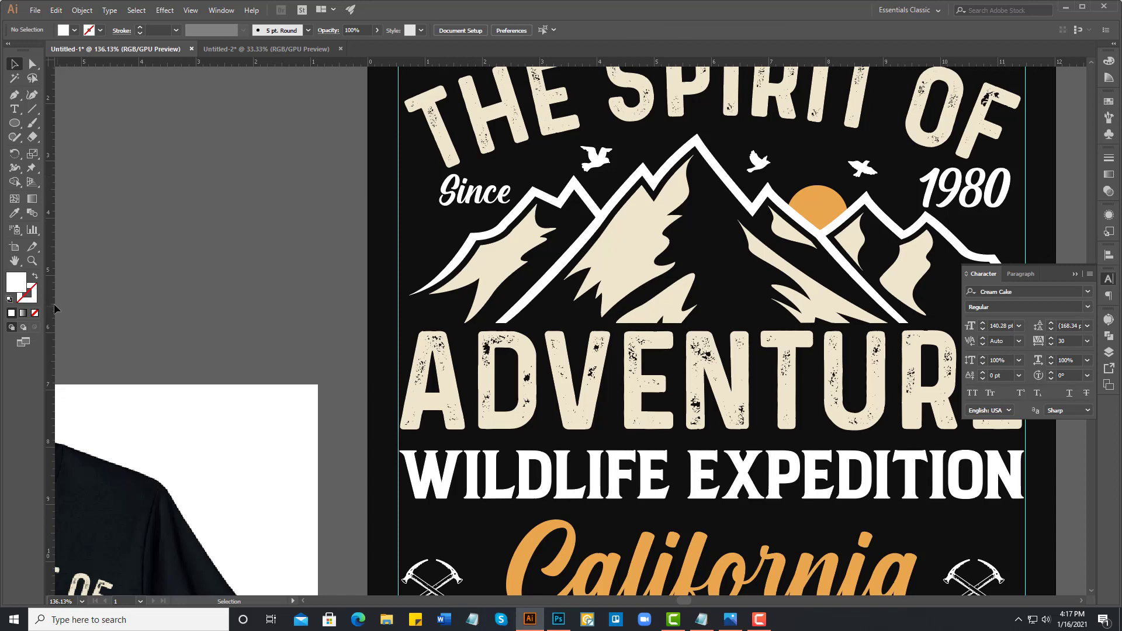
- Add a vertical guide left of the mountains and snap Since to it
drag(52, 307, 448, 320)
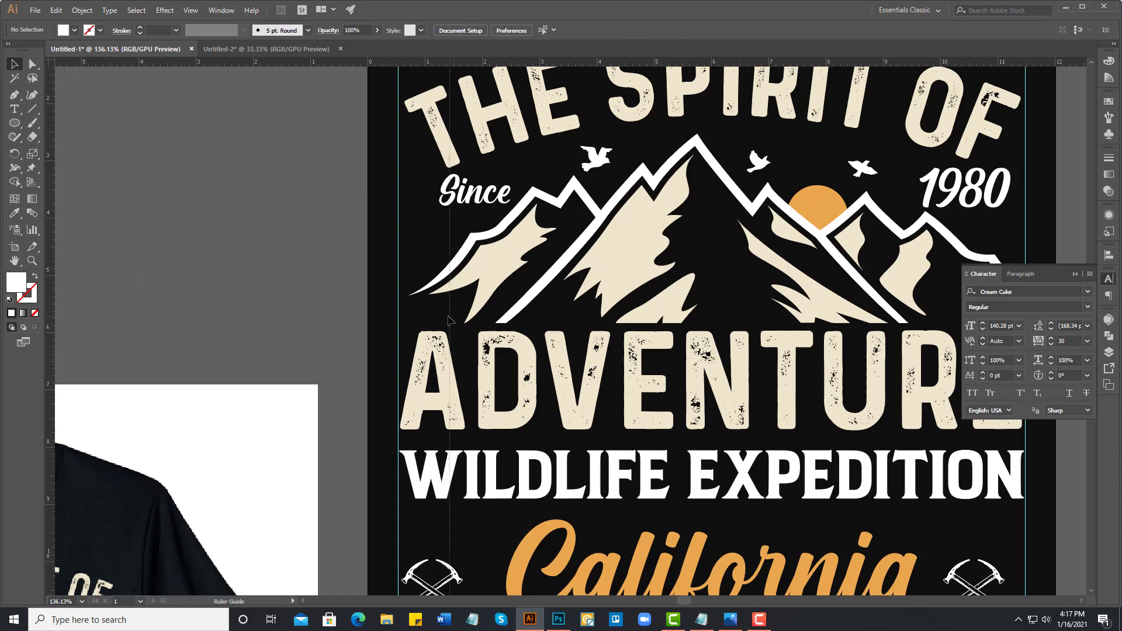
drag(448, 321, 445, 263)
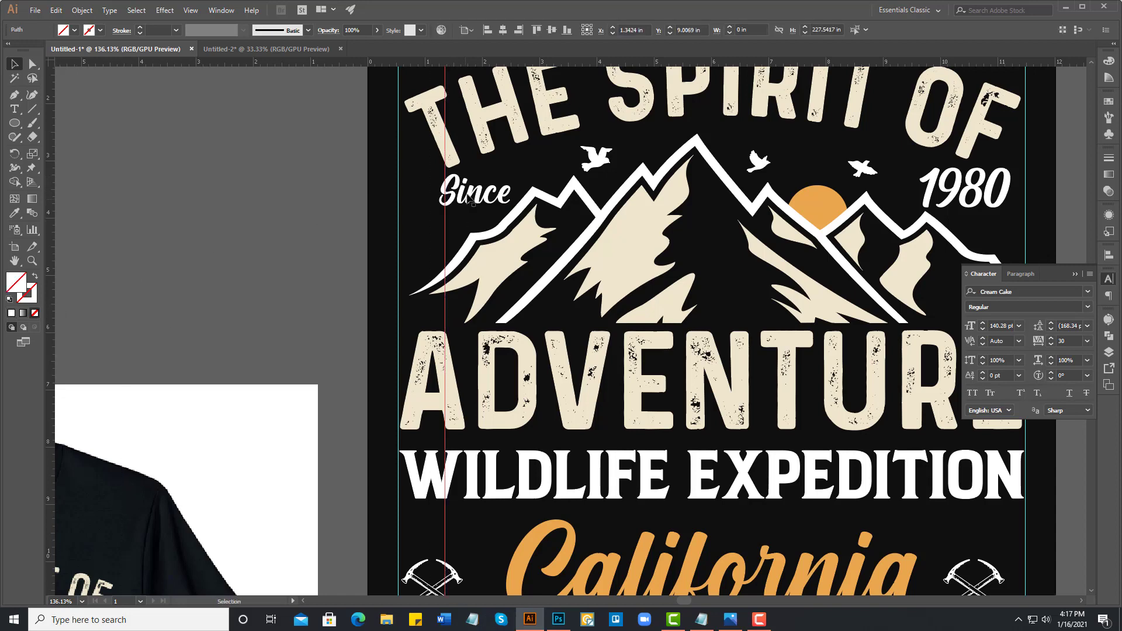
drag(471, 199, 478, 198)
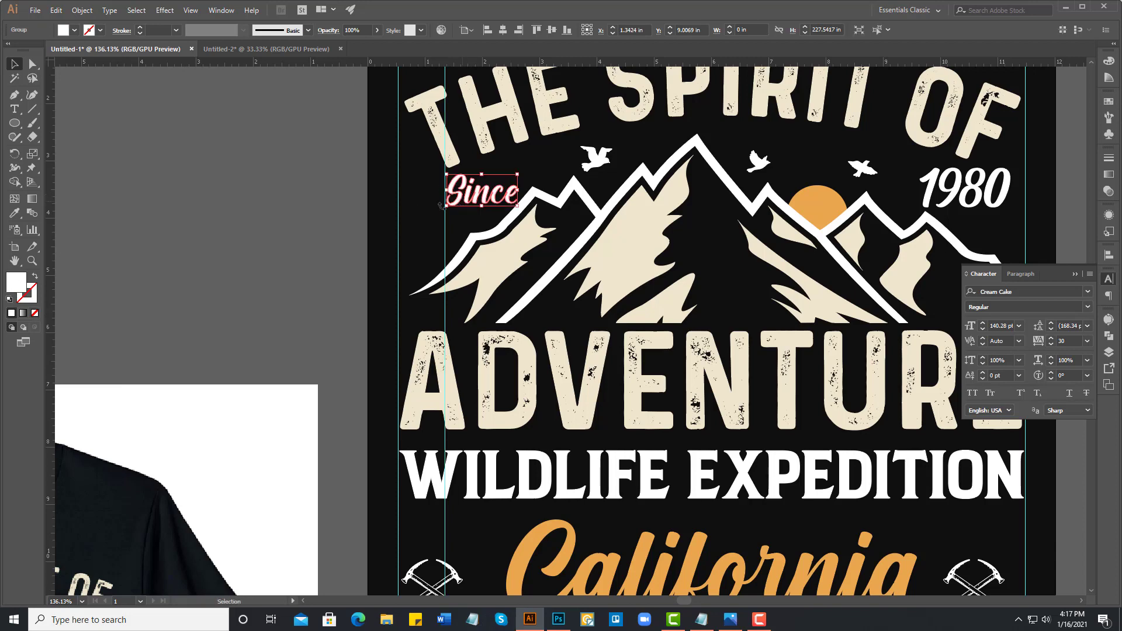
click(416, 209)
scroll(416, 208, down, 1)
scroll(626, 187, up, 1)
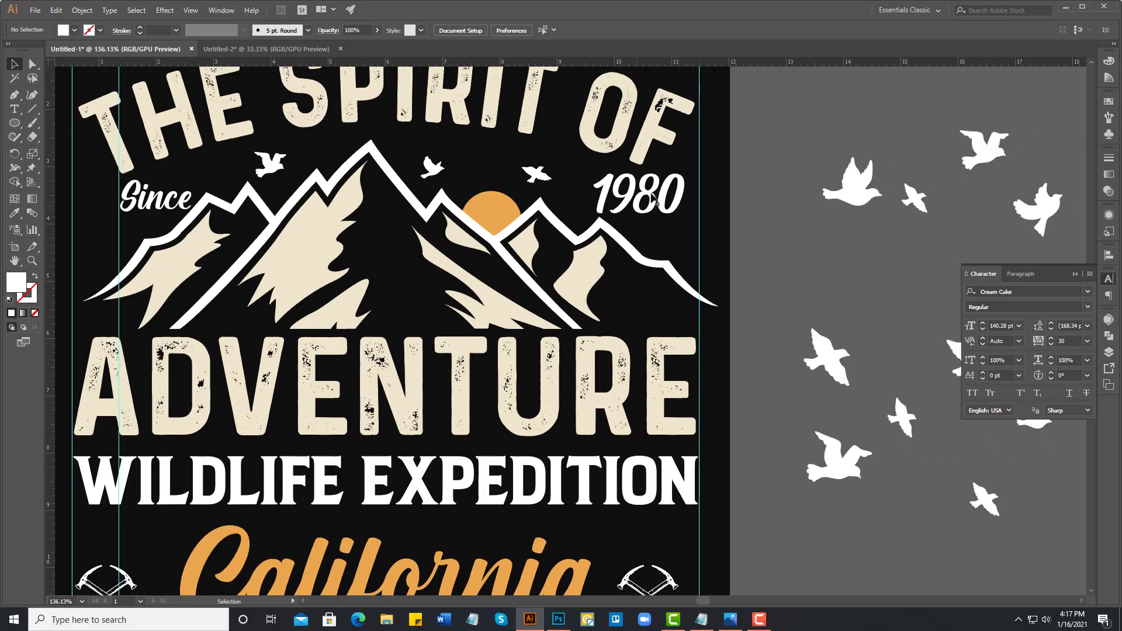
- Shrink 1980 to match Since and place it against a new right-side guide
click(674, 187)
drag(684, 174, 675, 178)
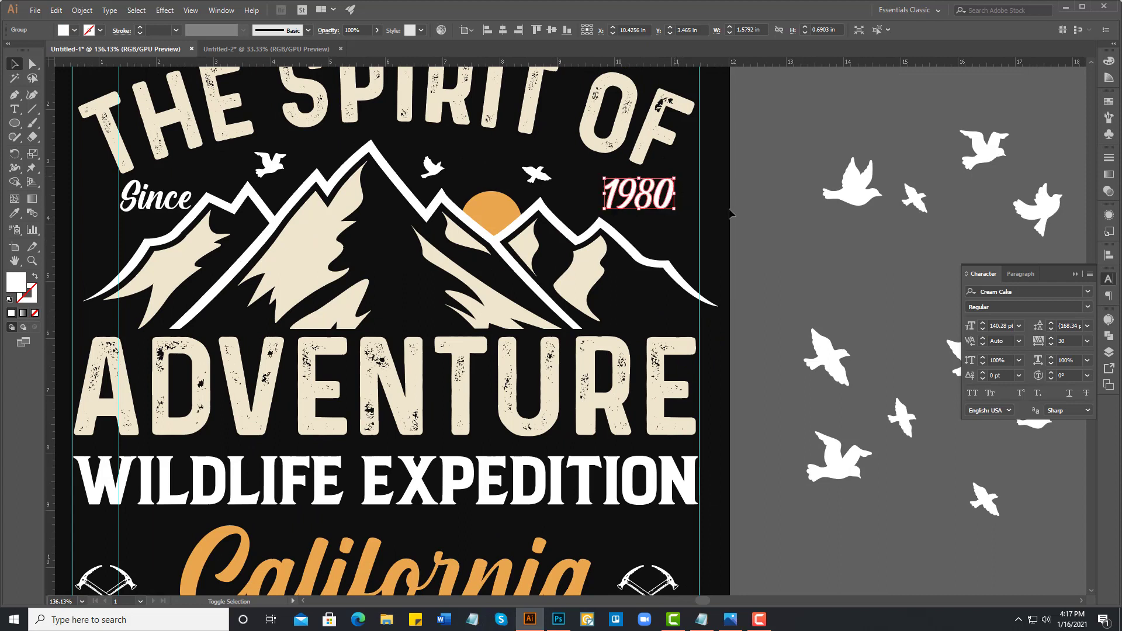
click(710, 234)
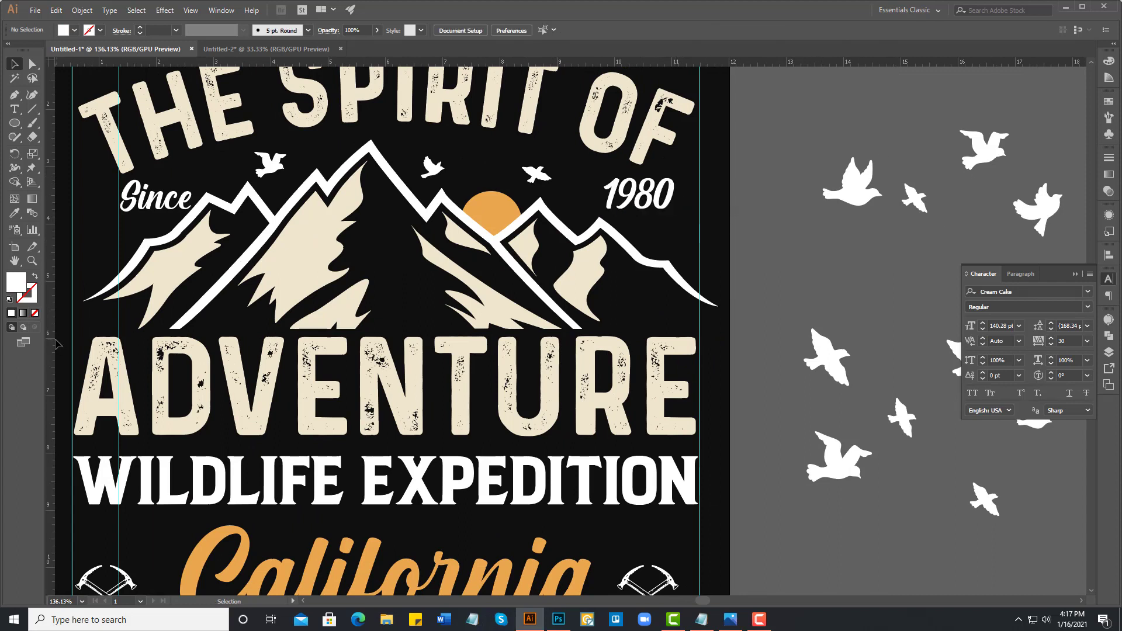
drag(245, 344, 644, 251)
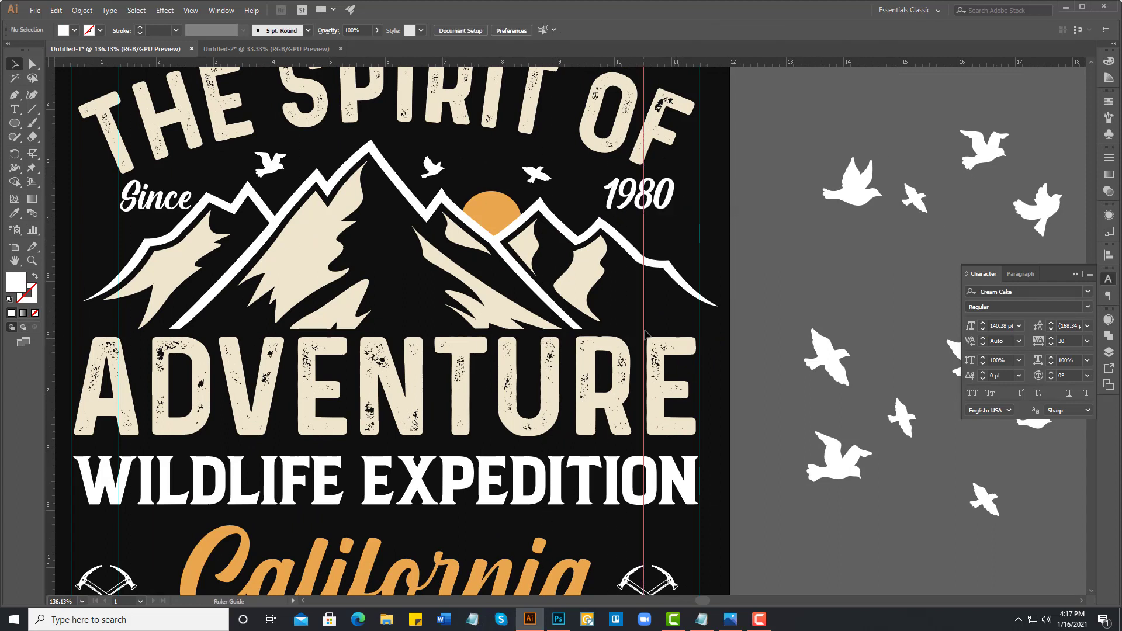
click(744, 249)
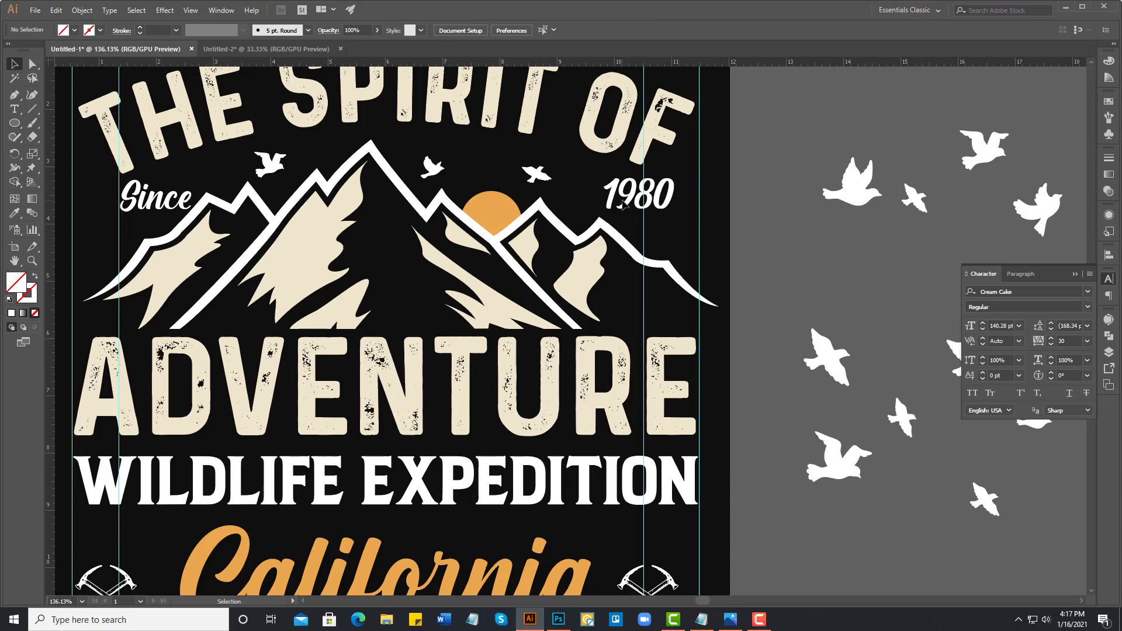
drag(627, 203, 584, 208)
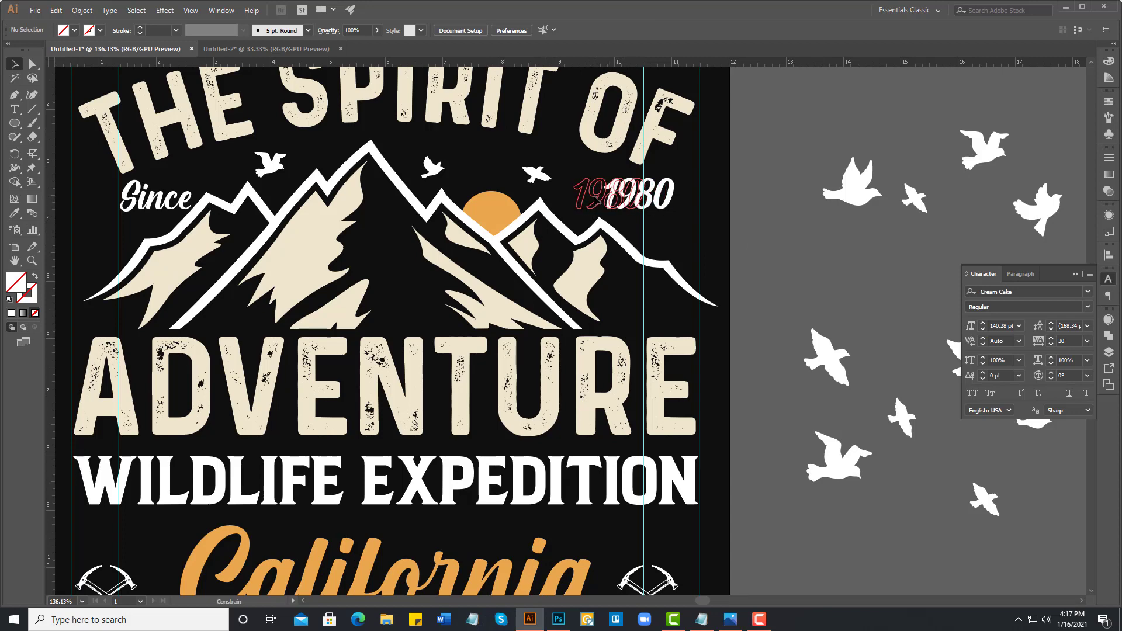
drag(574, 208, 585, 205)
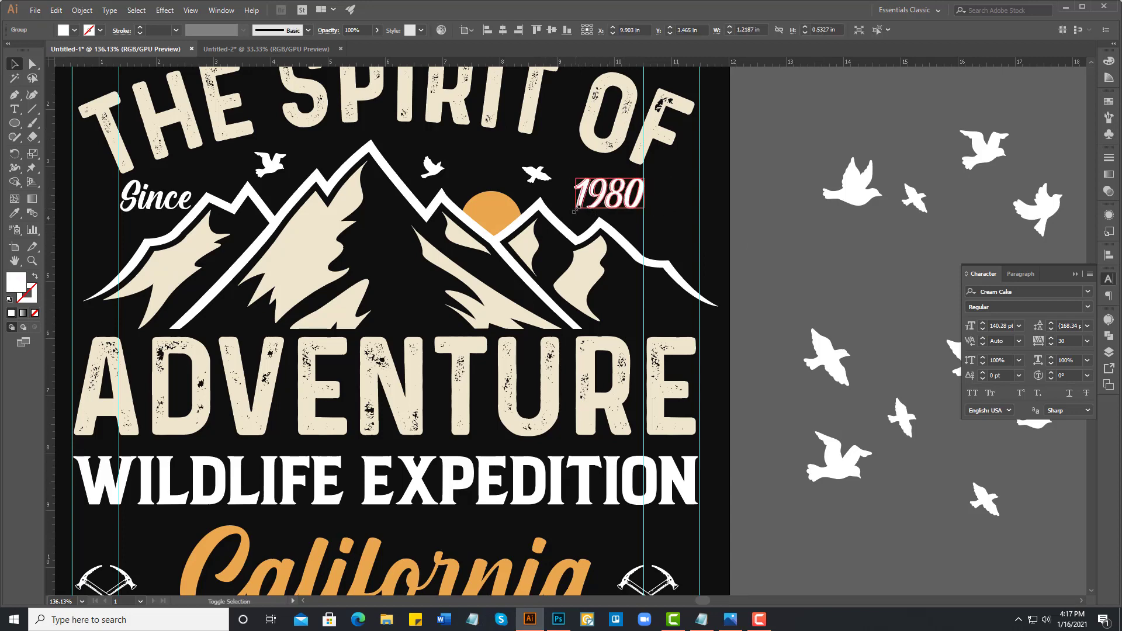
- Bottom-align Since and 1980 with each other
shift+click(154, 203)
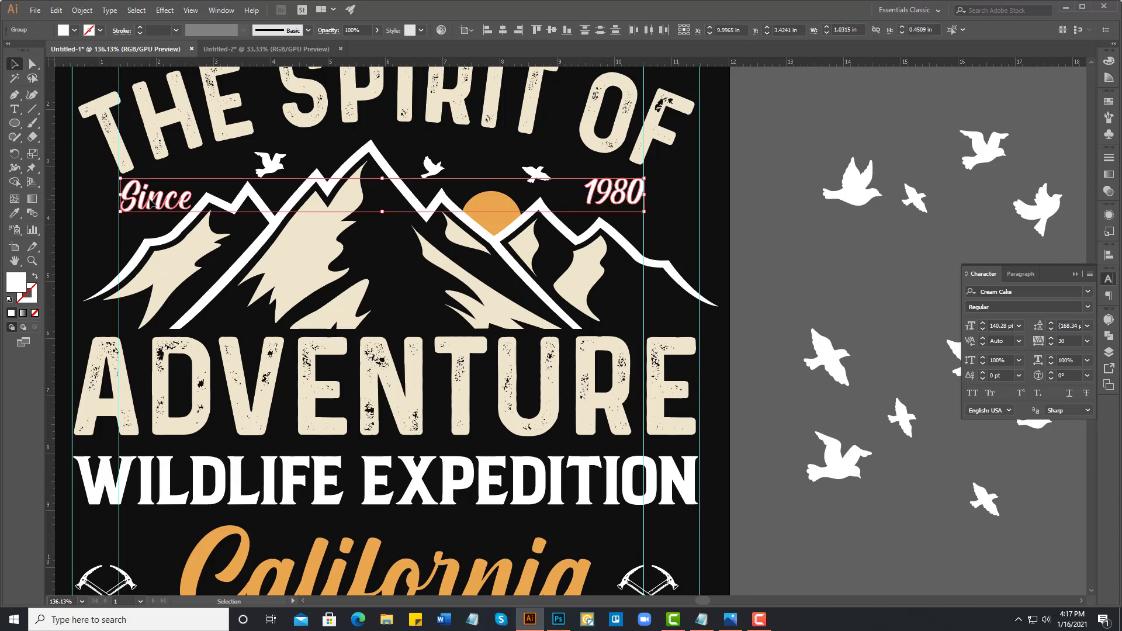
click(566, 30)
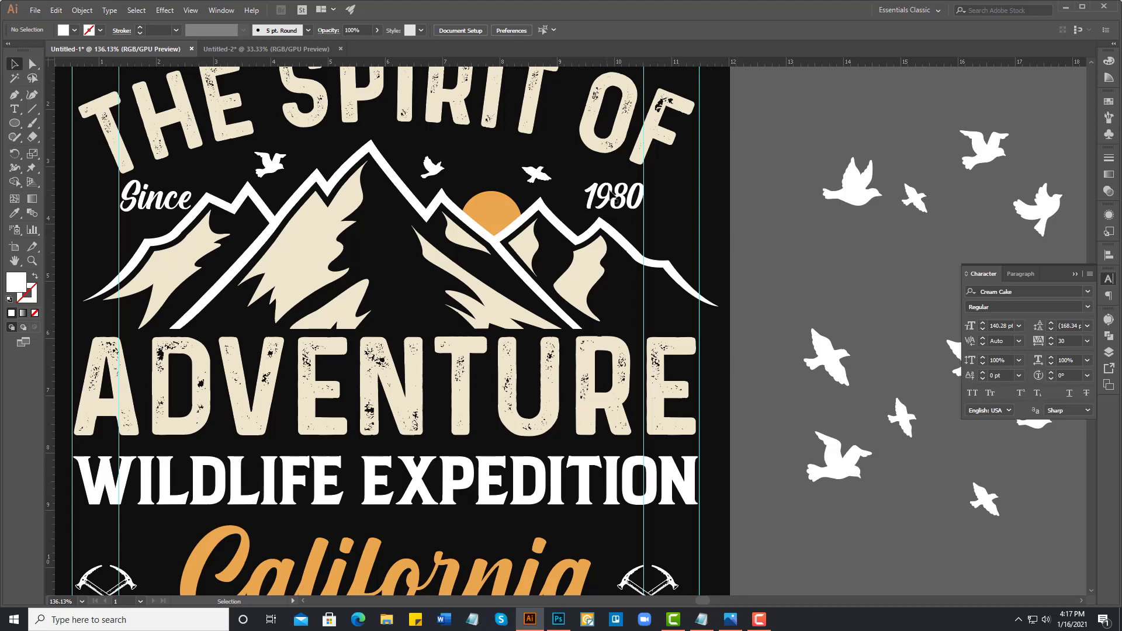
click(613, 197)
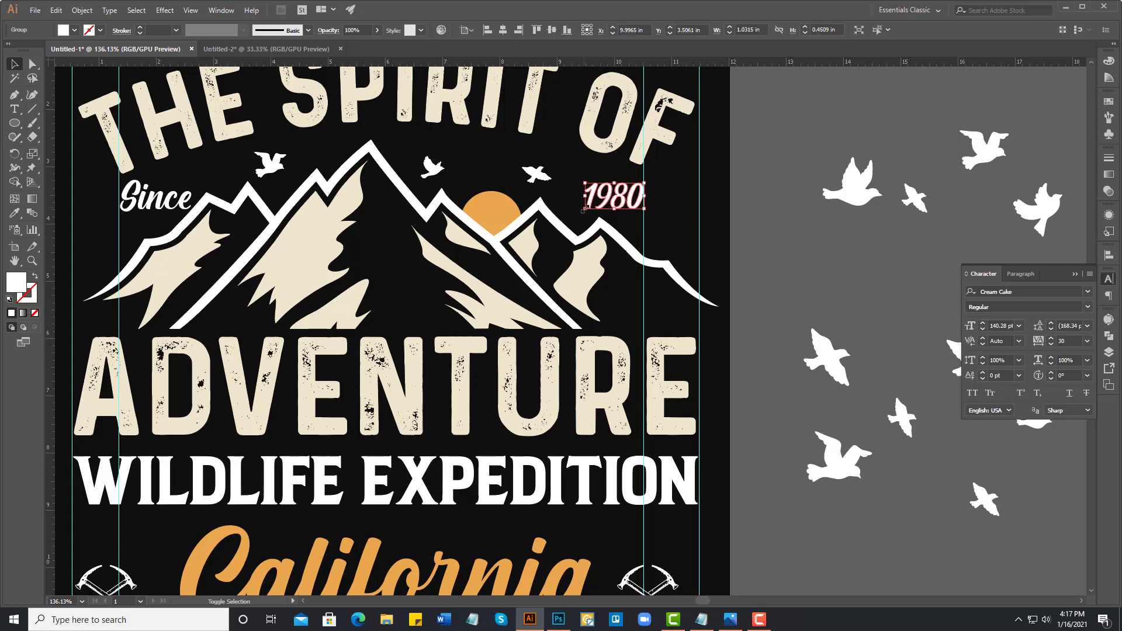
click(747, 236)
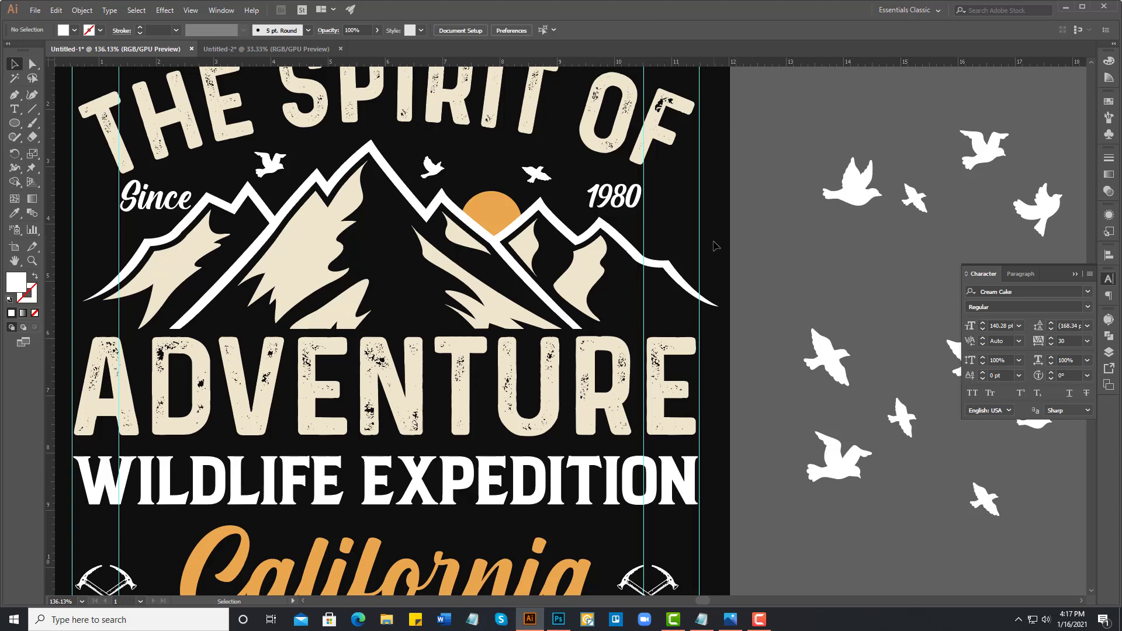
- Recolour the Since 1980 group with the mountain's cream colour using the Eyedropper
scroll(716, 246, down, 5)
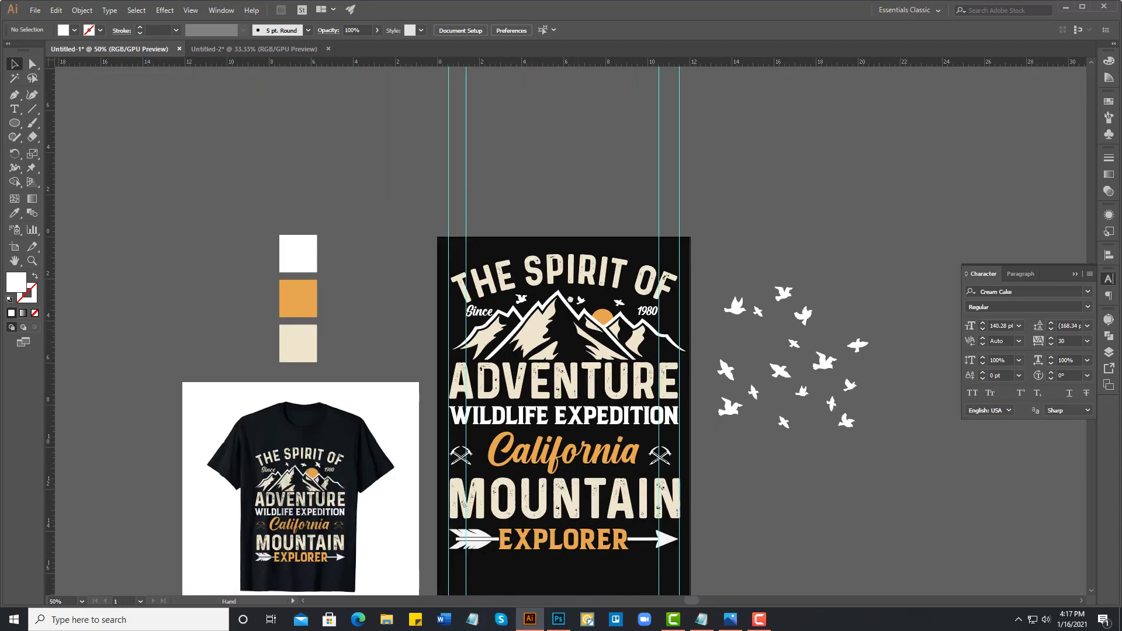
click(471, 277)
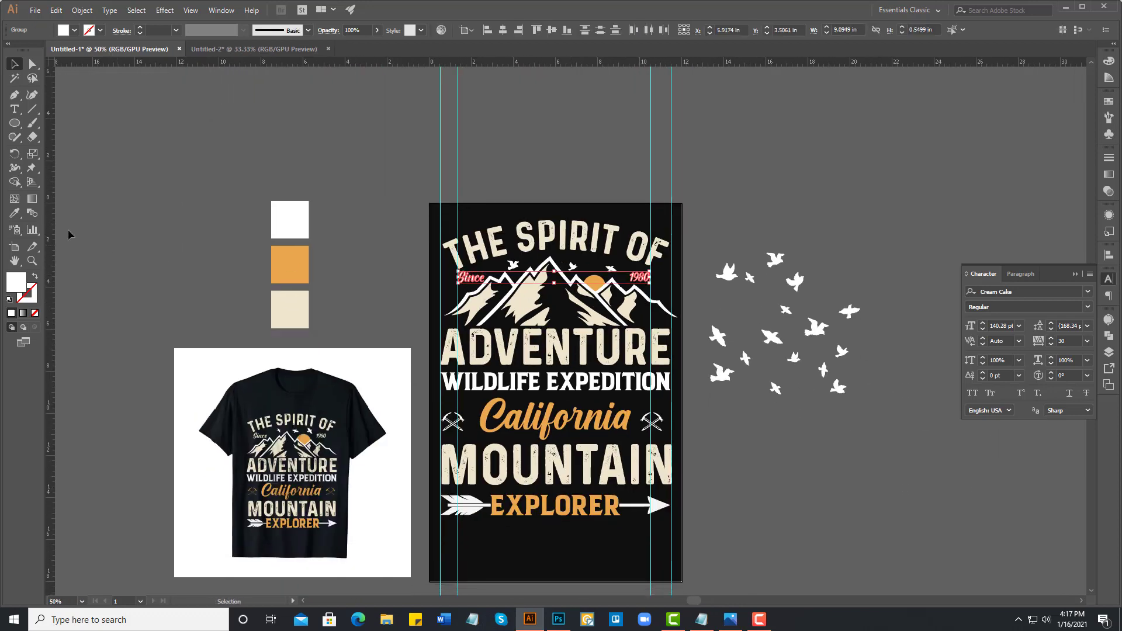
click(15, 214)
click(520, 304)
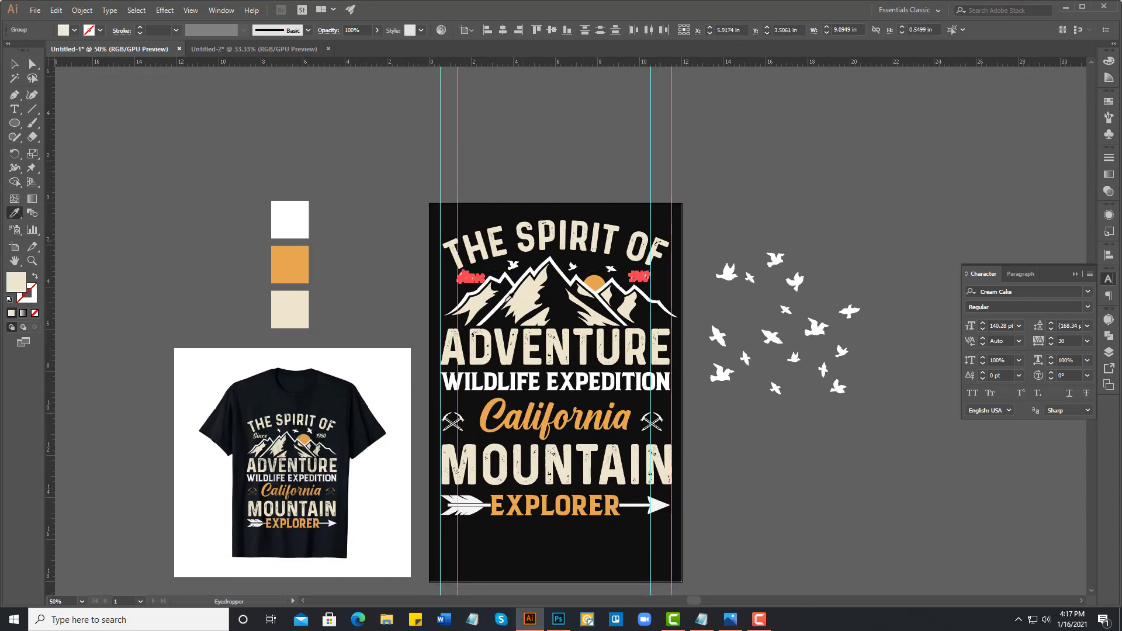
ctrl+click(376, 283)
- Select and delete the two inner vertical guides
drag(536, 321, 457, 246)
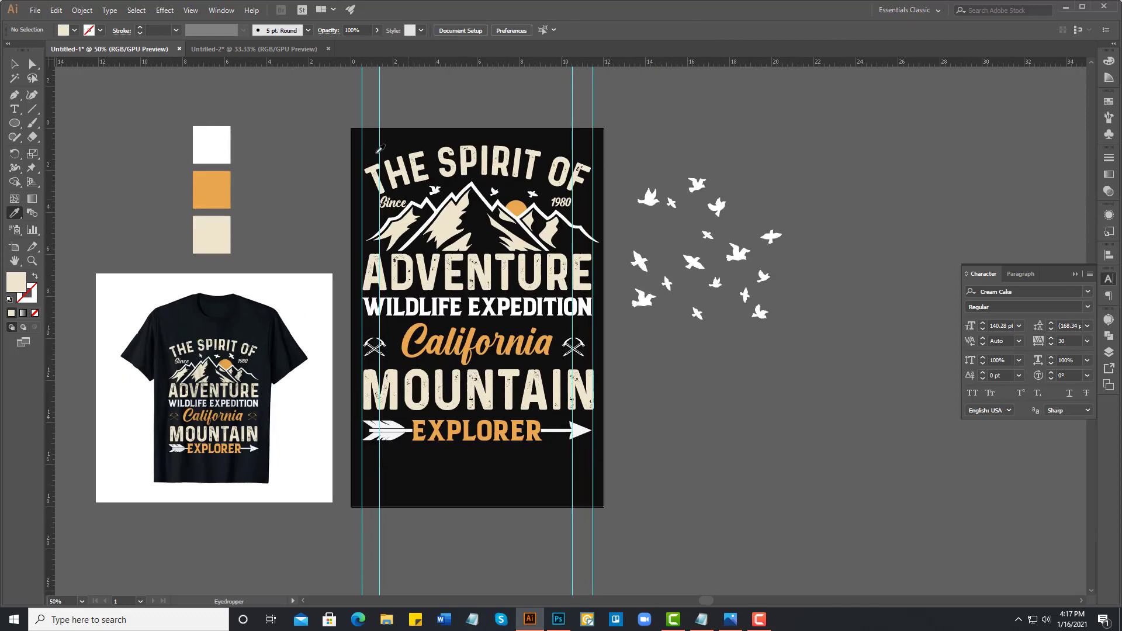
click(13, 67)
drag(567, 111, 577, 112)
key(Delete)
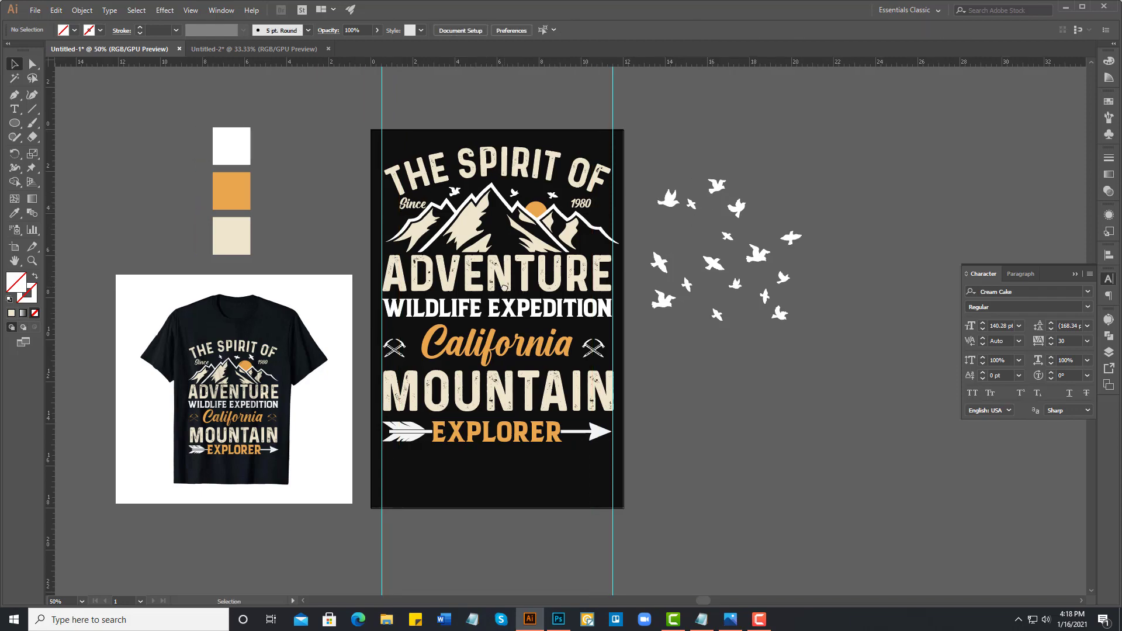
- Zoom into the mountain area and inspect the anchor points of Since
scroll(564, 263, up, 3)
drag(564, 263, 578, 263)
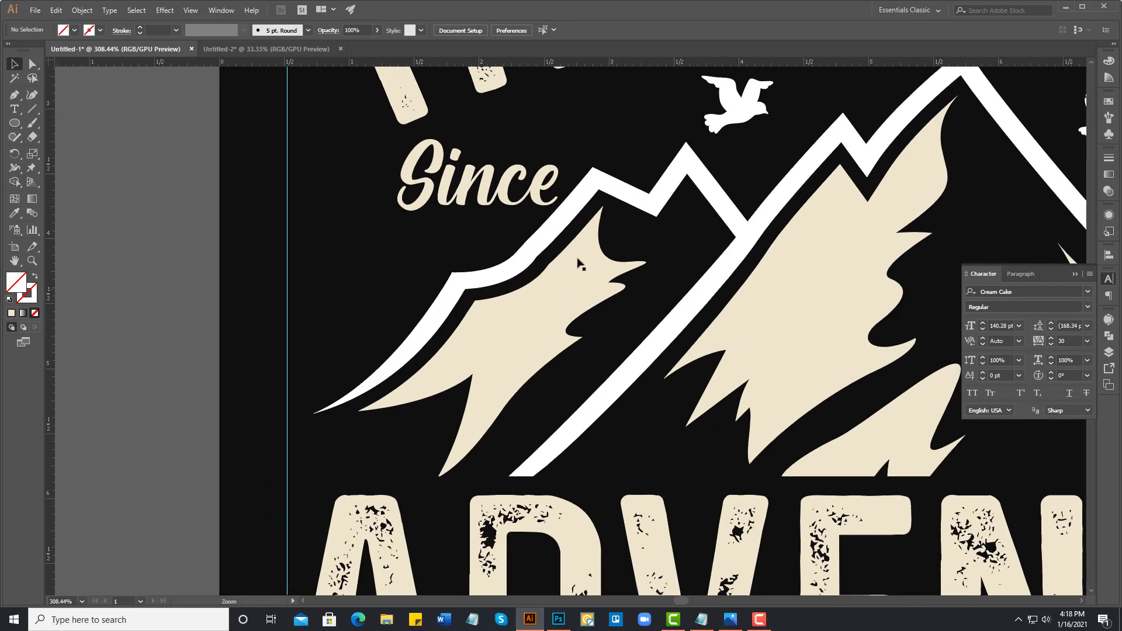
click(544, 203)
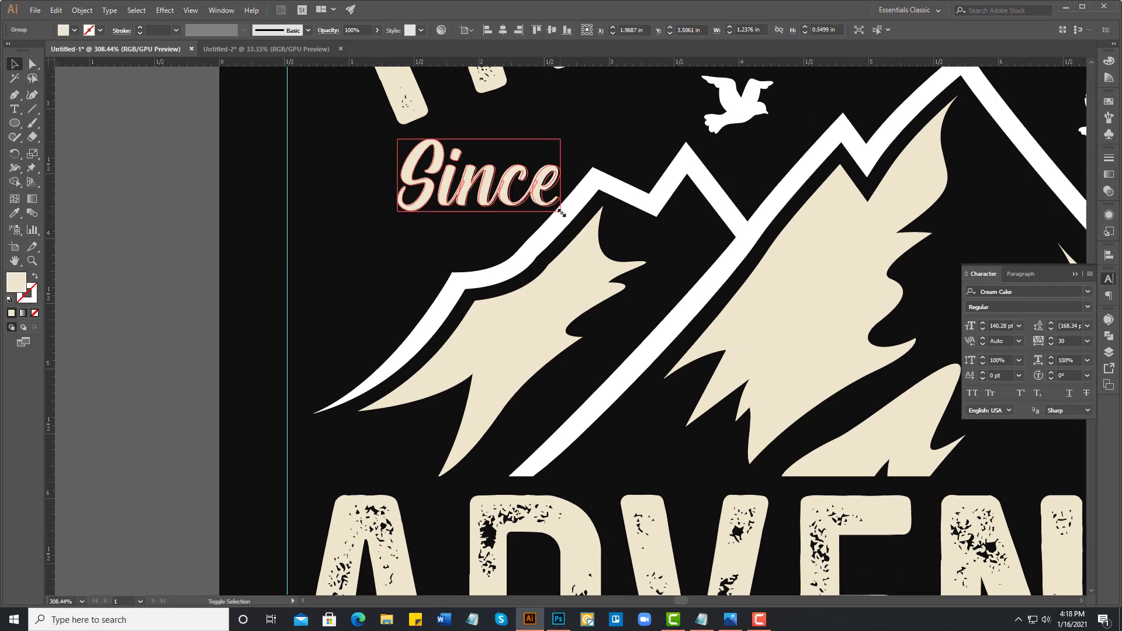
key(a)
scroll(664, 282, down, 5)
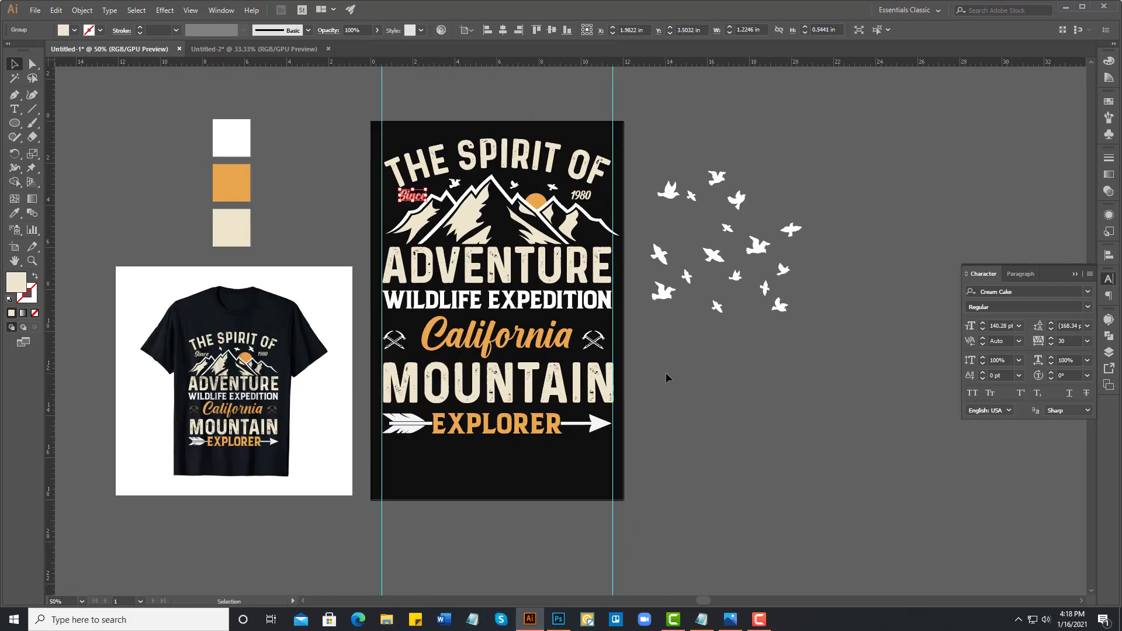
click(665, 373)
scroll(509, 281, up, 1)
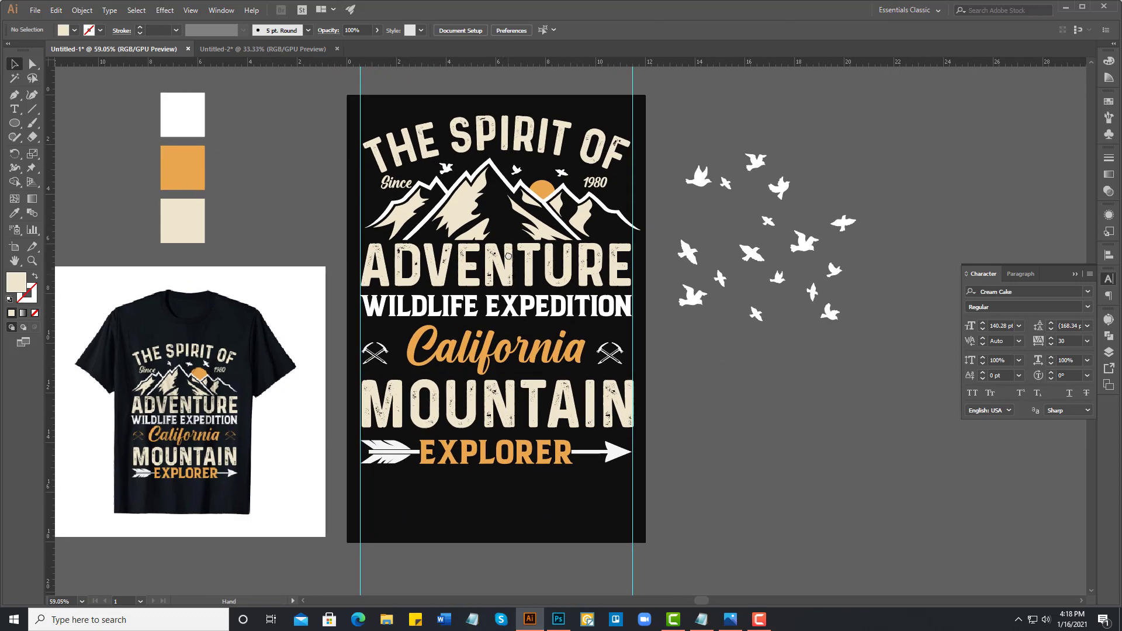
- Nudge the WILDLIFE EXPEDITION line up two arrow-key steps
scroll(506, 275, down, 1)
click(517, 285)
key(Up)
key(Up)
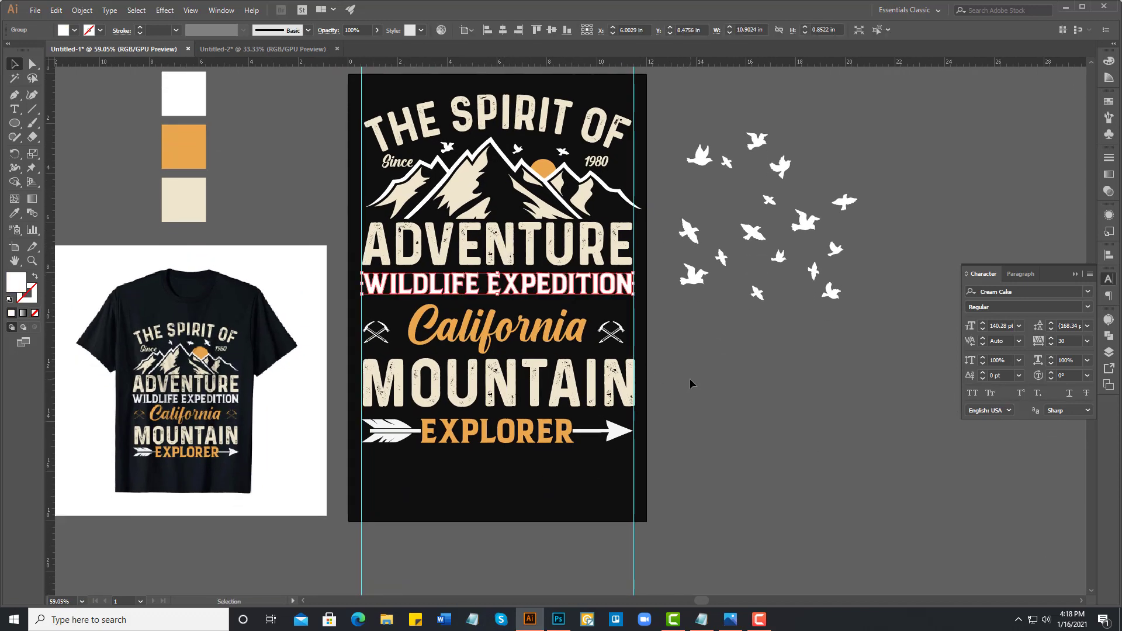
key(Up)
key(Up)
key(Up)
key(Up)
key(Up)
key(Up)
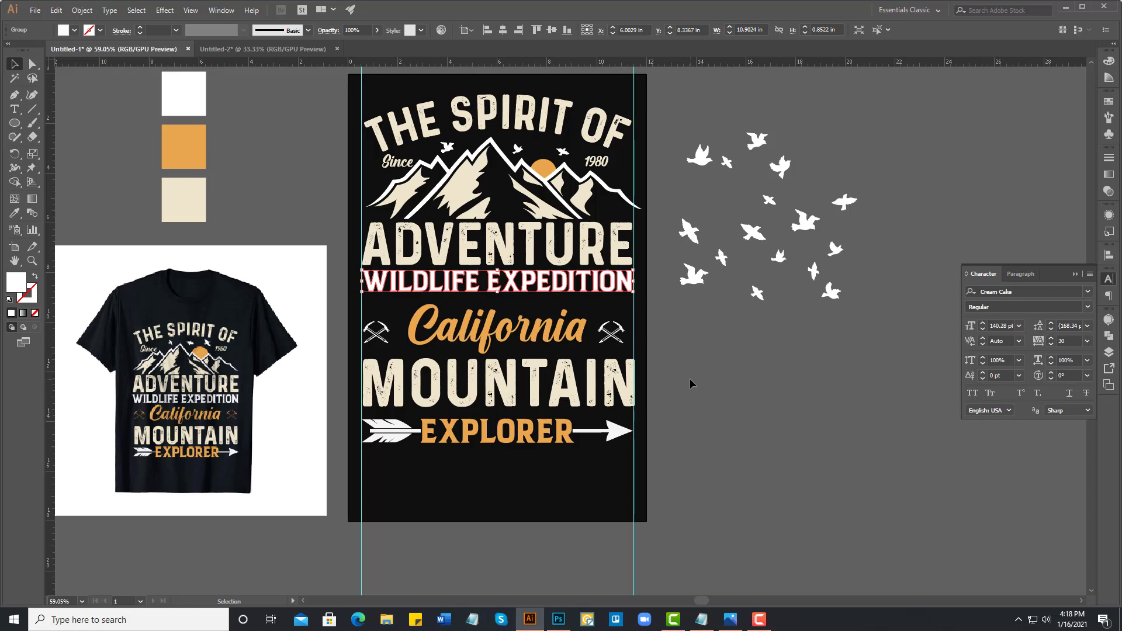
click(690, 379)
- Select THE SPIRIT OF heading, then Since and 1980, to check their placement
click(556, 153)
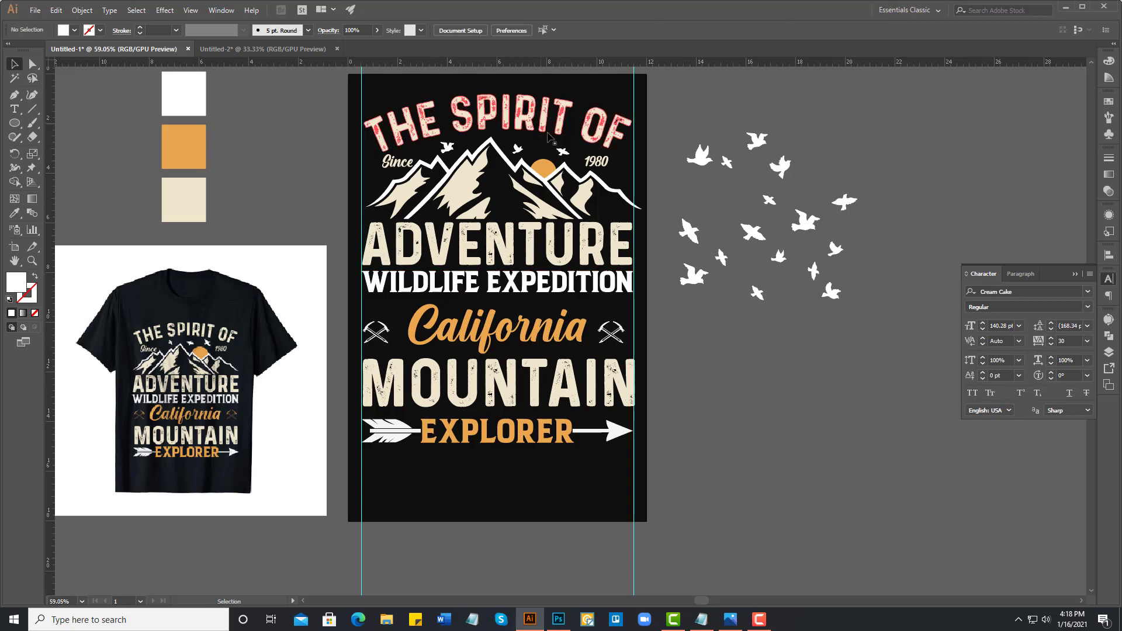
click(678, 378)
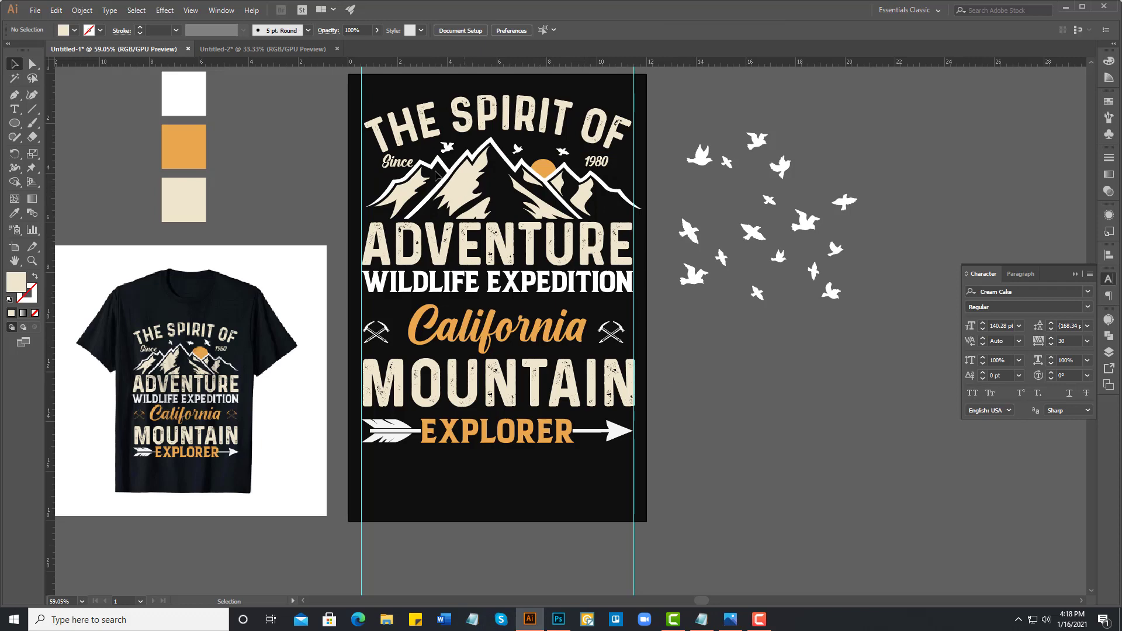
click(408, 164)
click(597, 162)
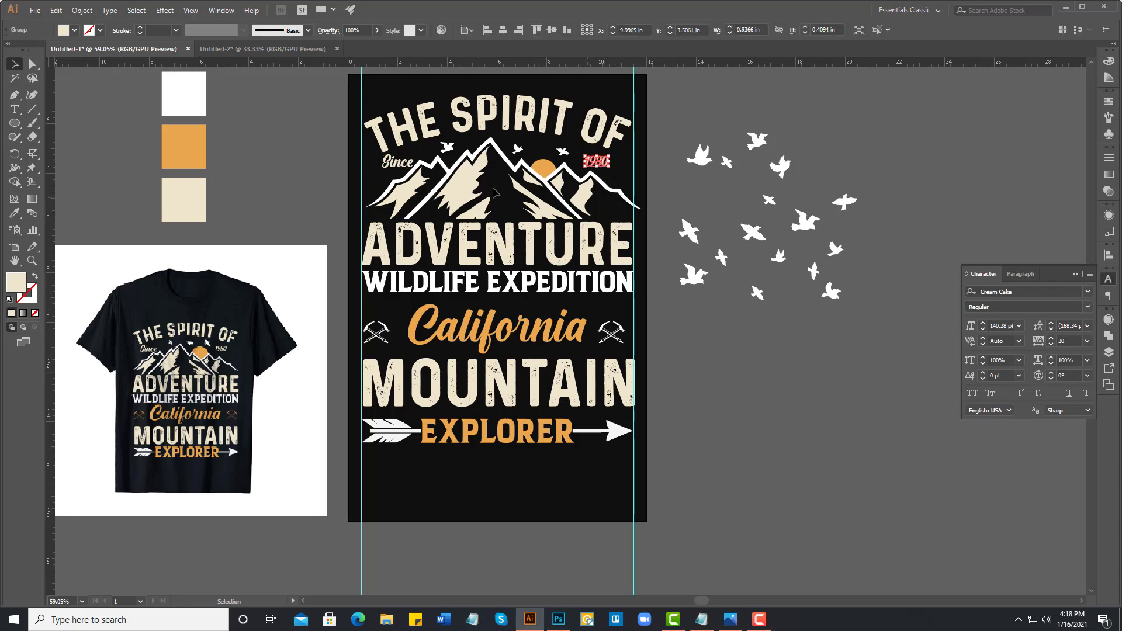
shift+click(399, 166)
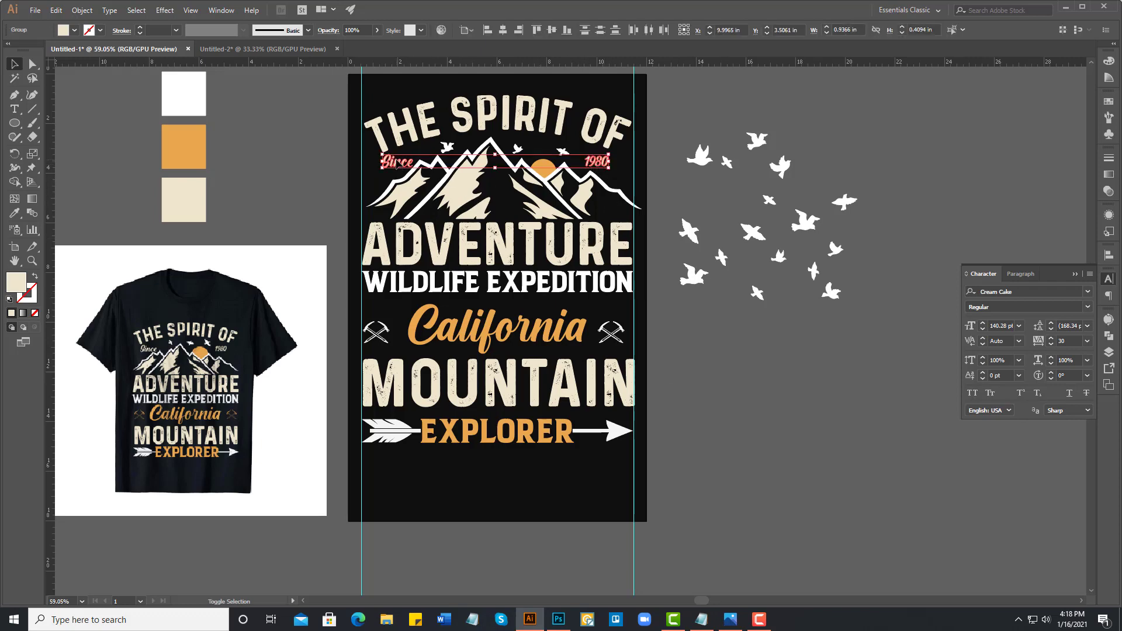
click(709, 380)
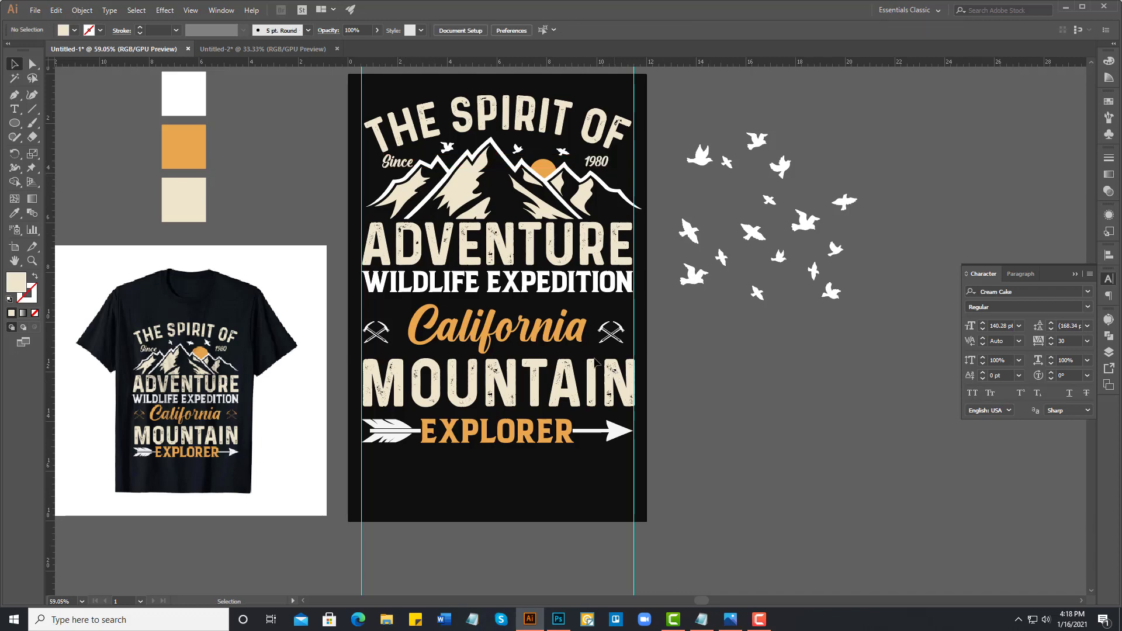
drag(538, 310, 528, 287)
- Recolour the left crossed-pickaxe icon with the orange swatch via the Eyedropper
click(540, 304)
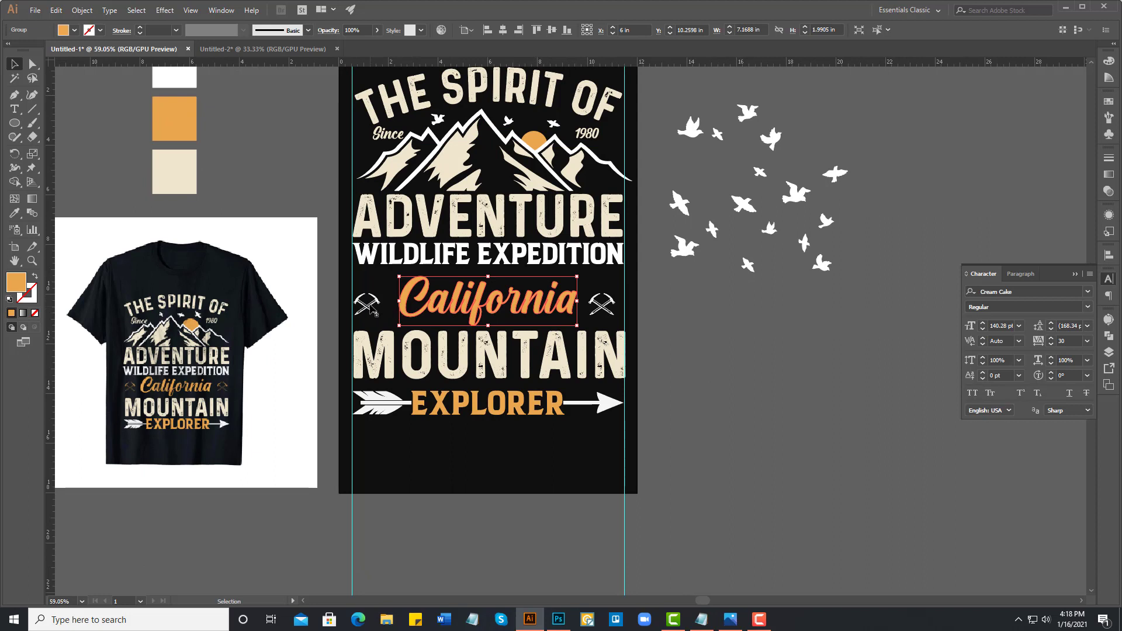
click(370, 307)
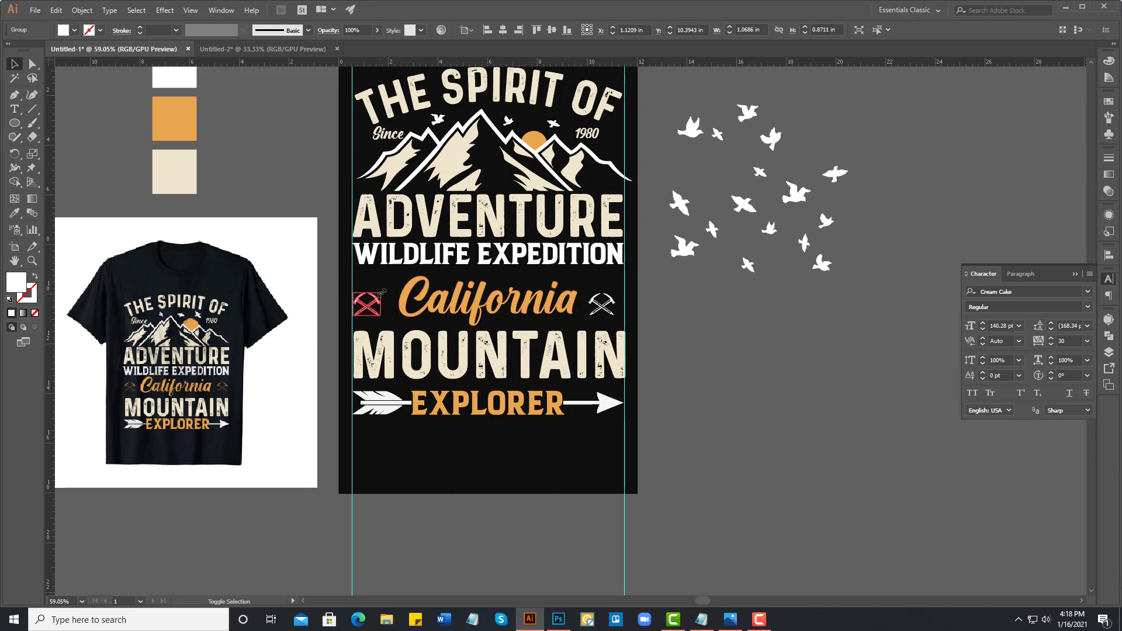
key(i)
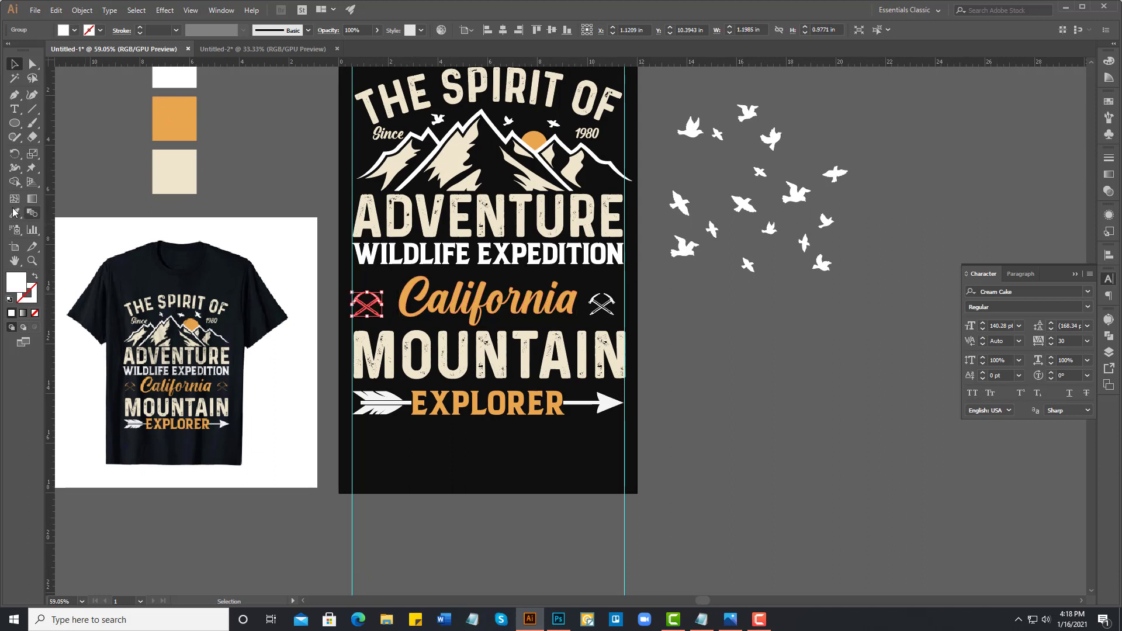
click(307, 292)
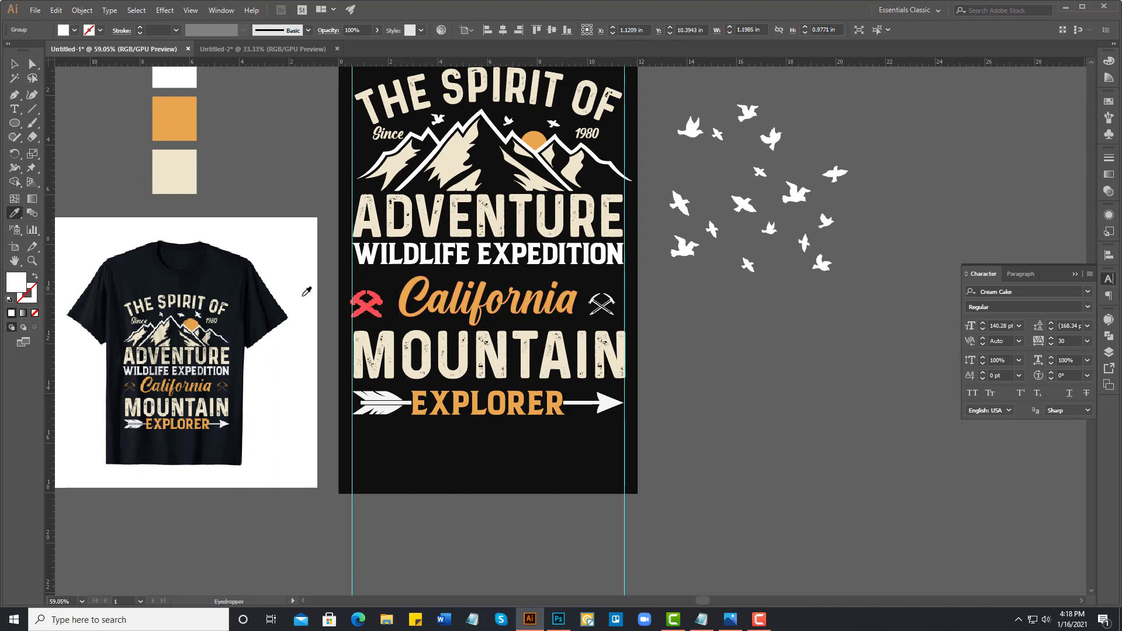
click(179, 119)
key(ctrl+shift+a)
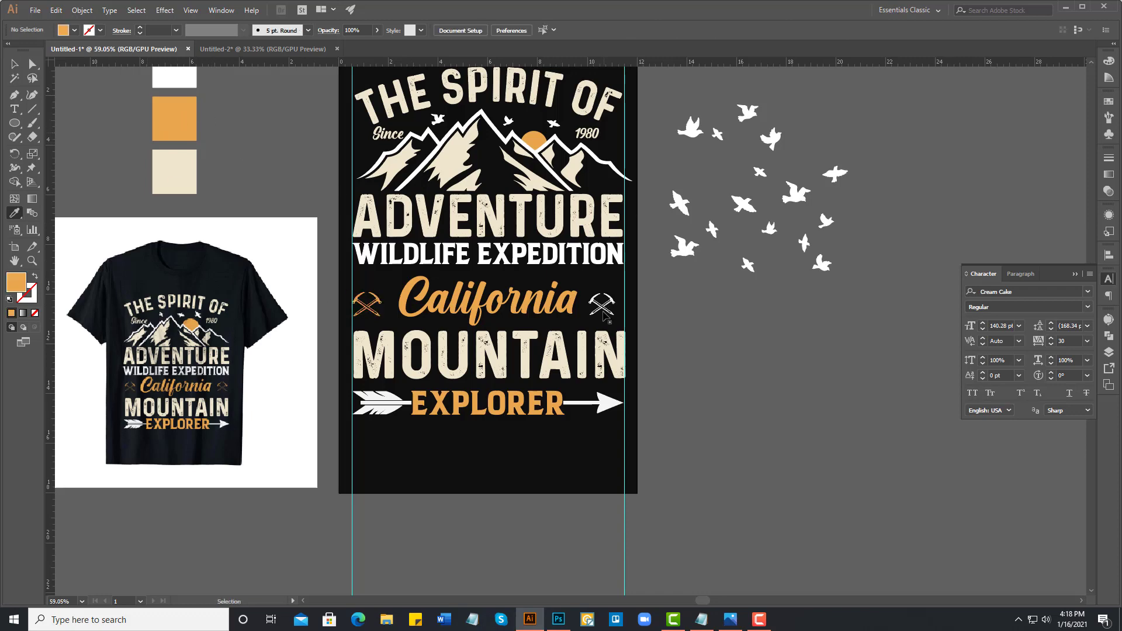
- Give the right crossed-pickaxe icon the same orange and return to the Selection tool
ctrl+click(605, 313)
click(175, 124)
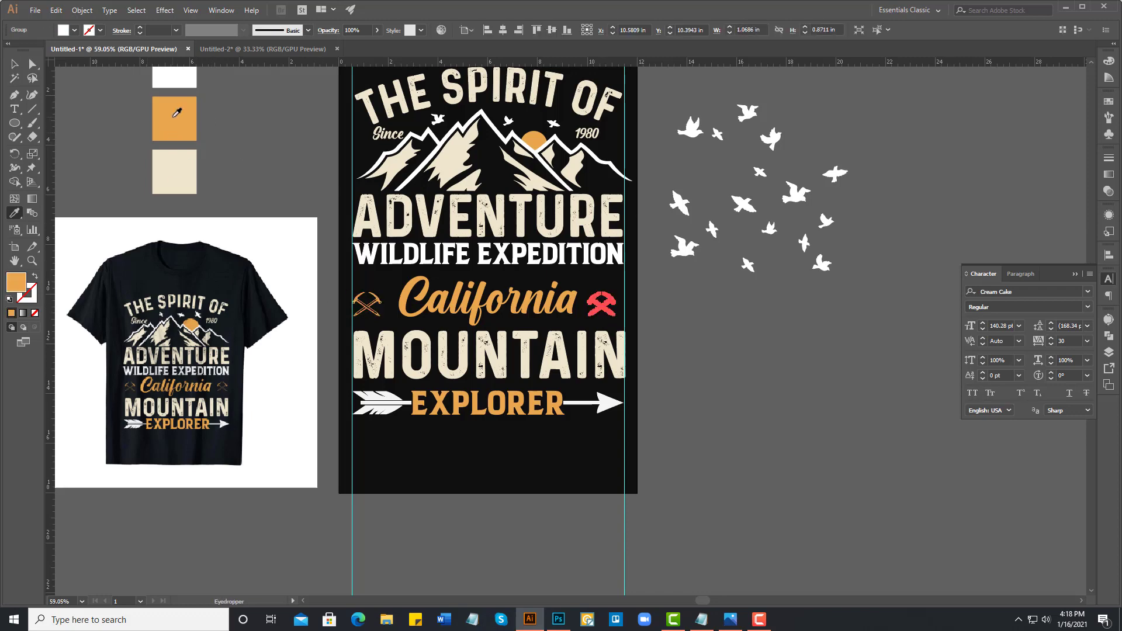
key(ctrl+shift+a)
click(15, 63)
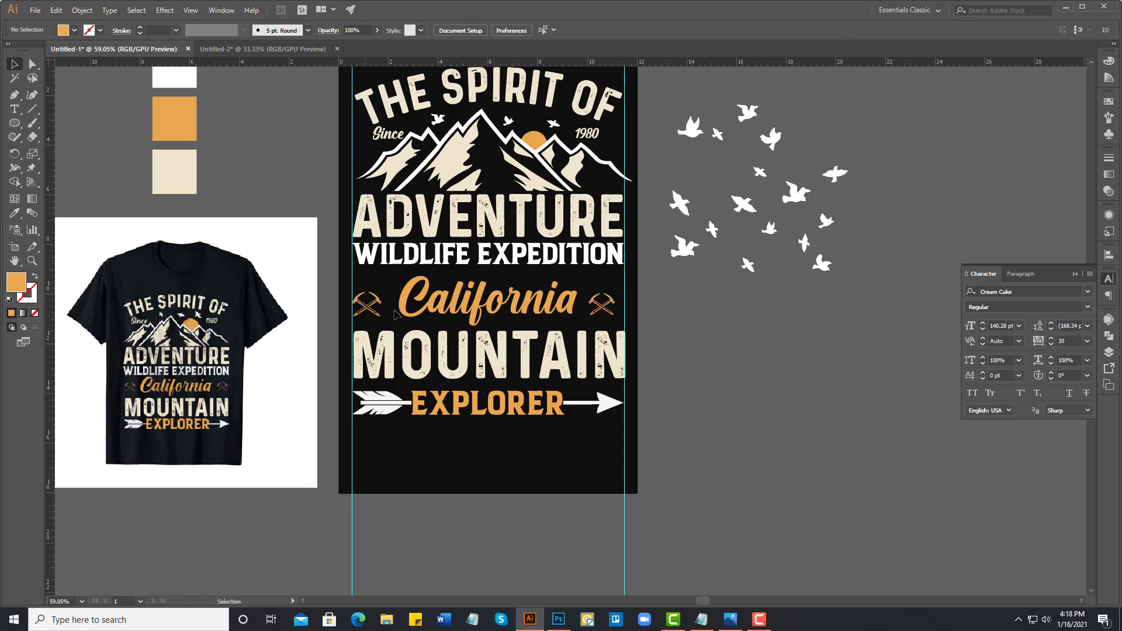
click(369, 313)
- Try selecting the left pickaxe together with California, then undo and deselect
shift+click(476, 310)
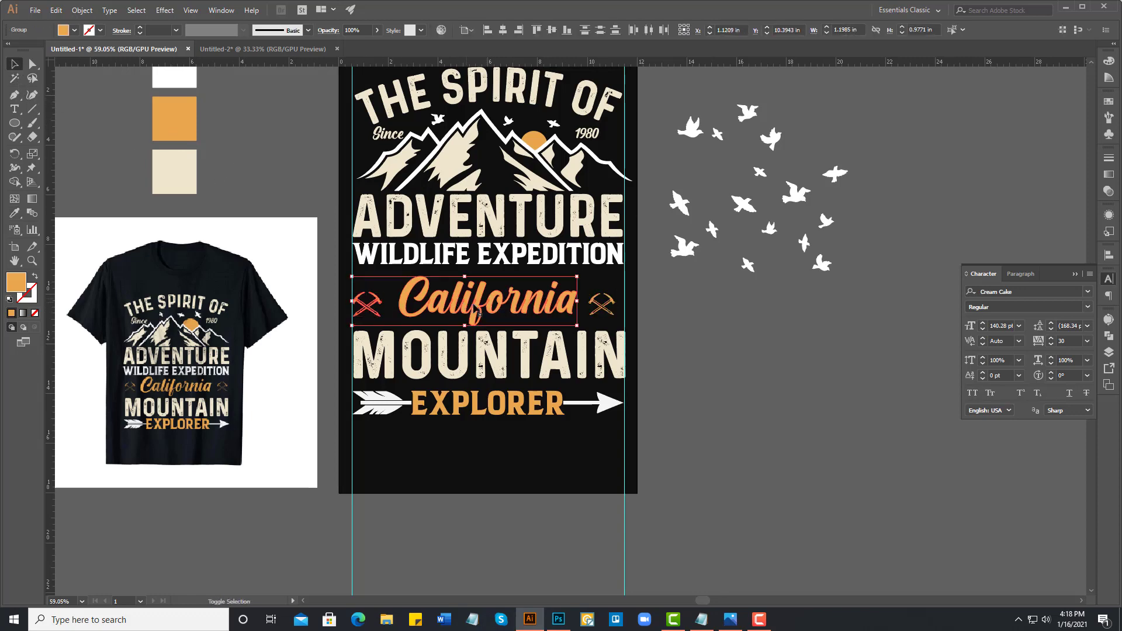
click(694, 347)
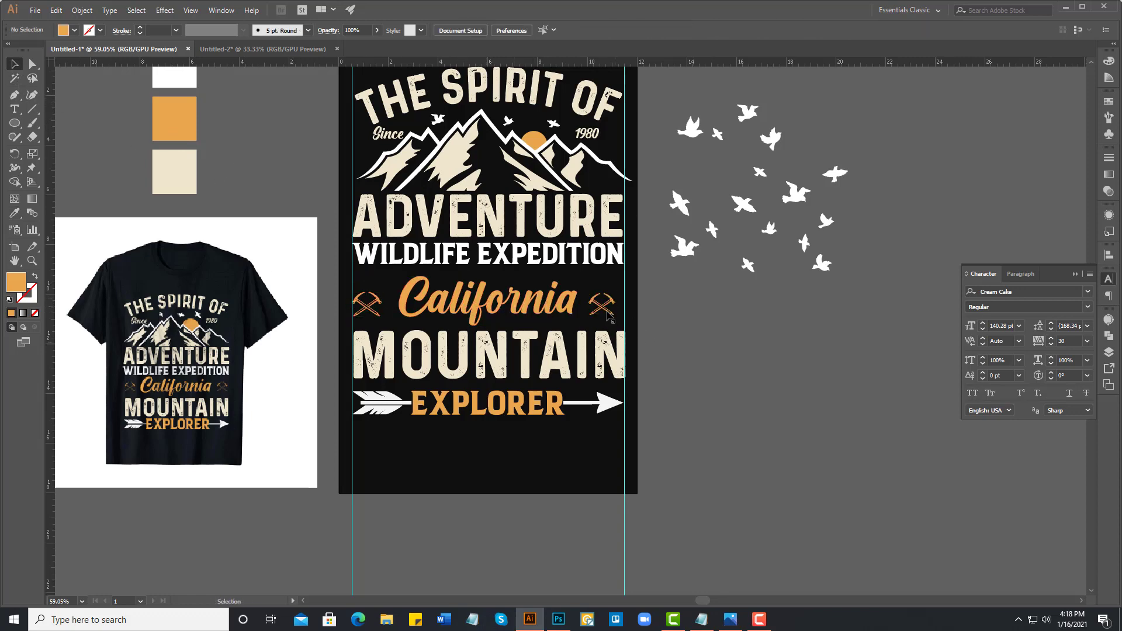
click(367, 310)
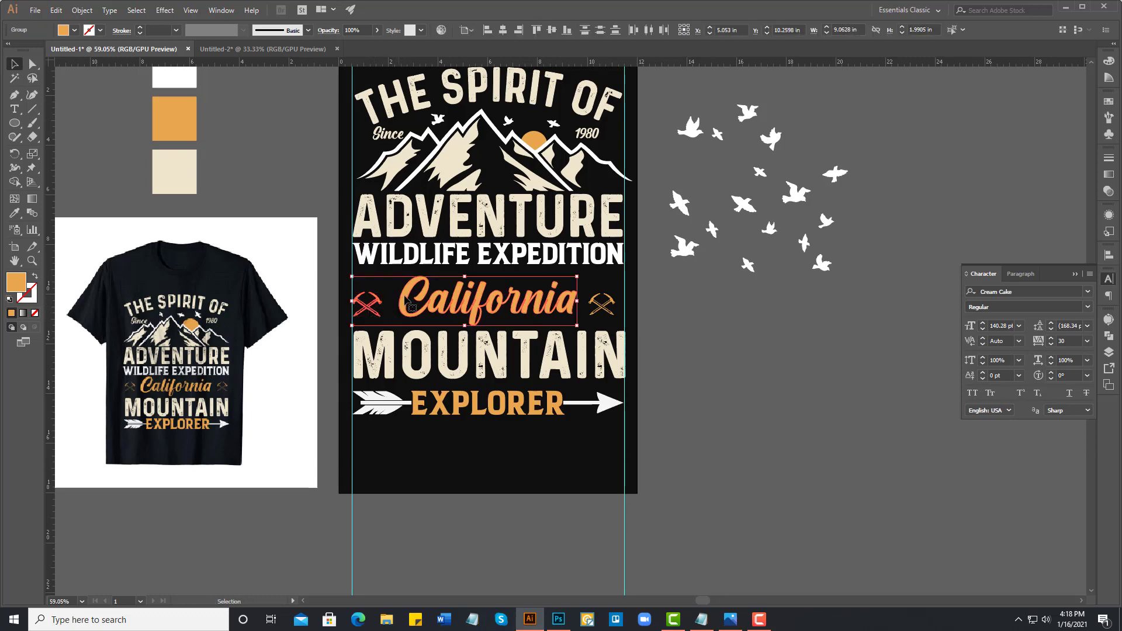
key(ctrl+z)
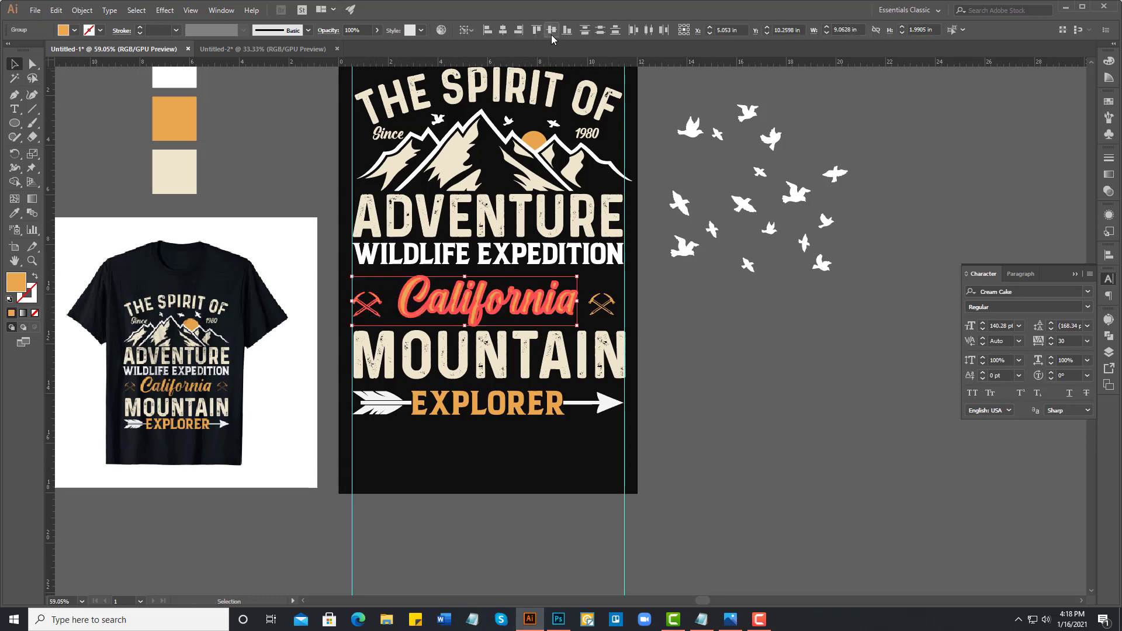
click(668, 373)
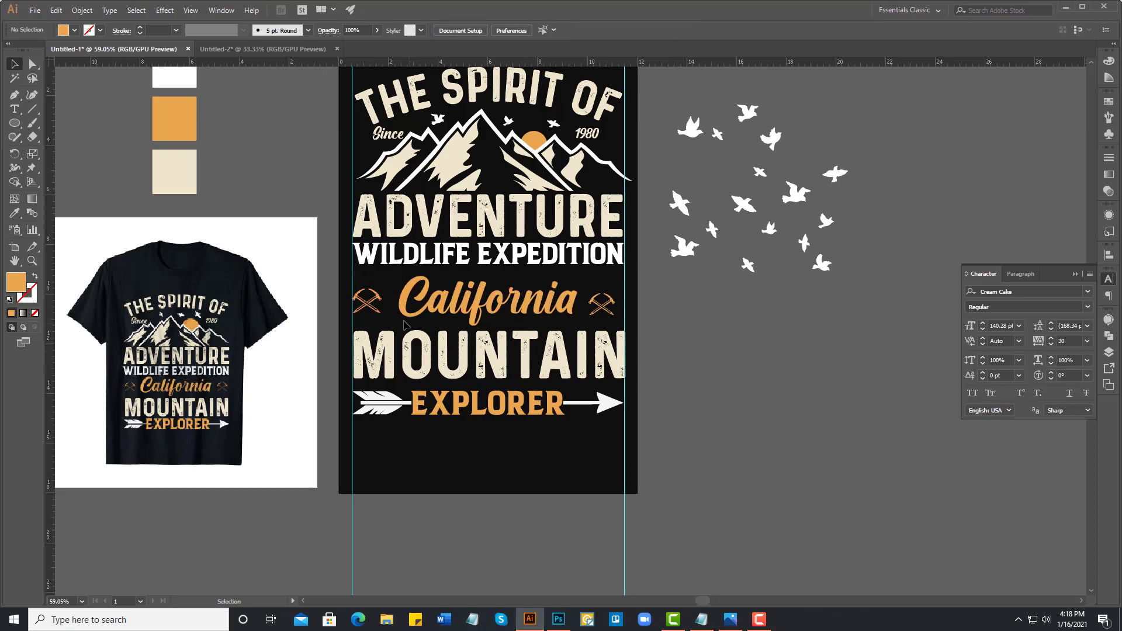
- Enlarge the left pickaxe slightly and nudge it to the right
click(371, 306)
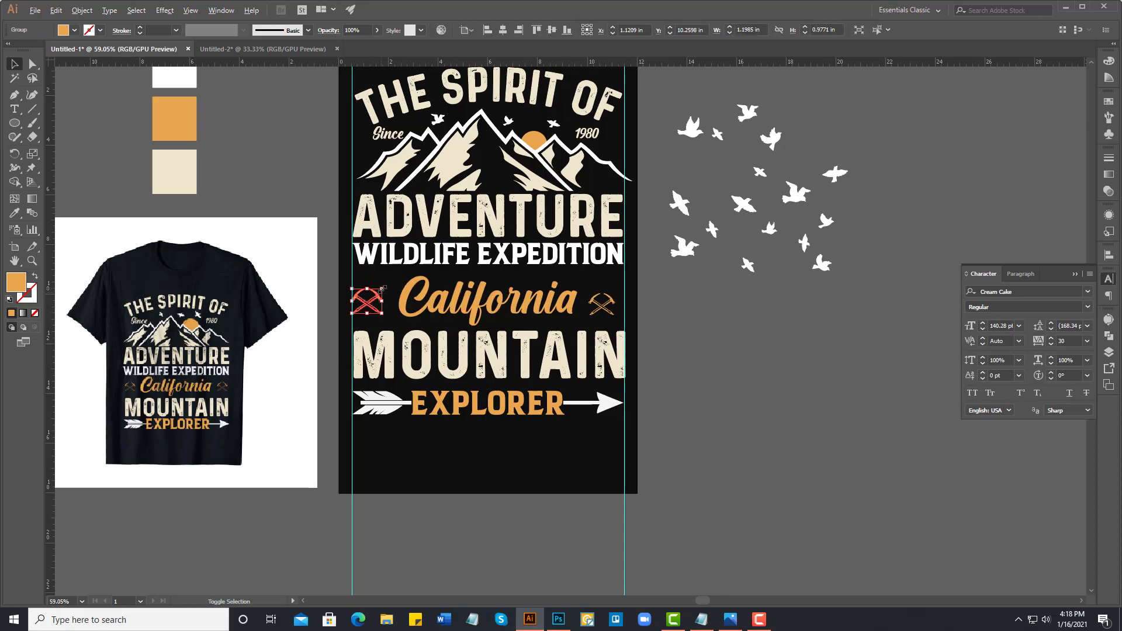
drag(383, 314, 384, 316)
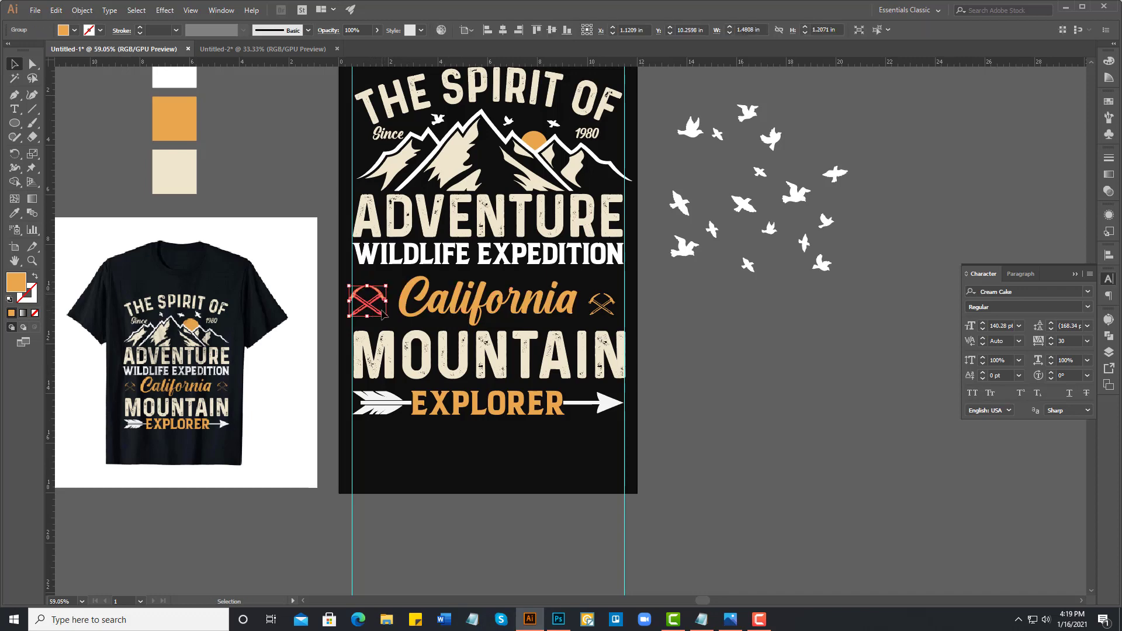
key(Right)
key(ctrl+h)
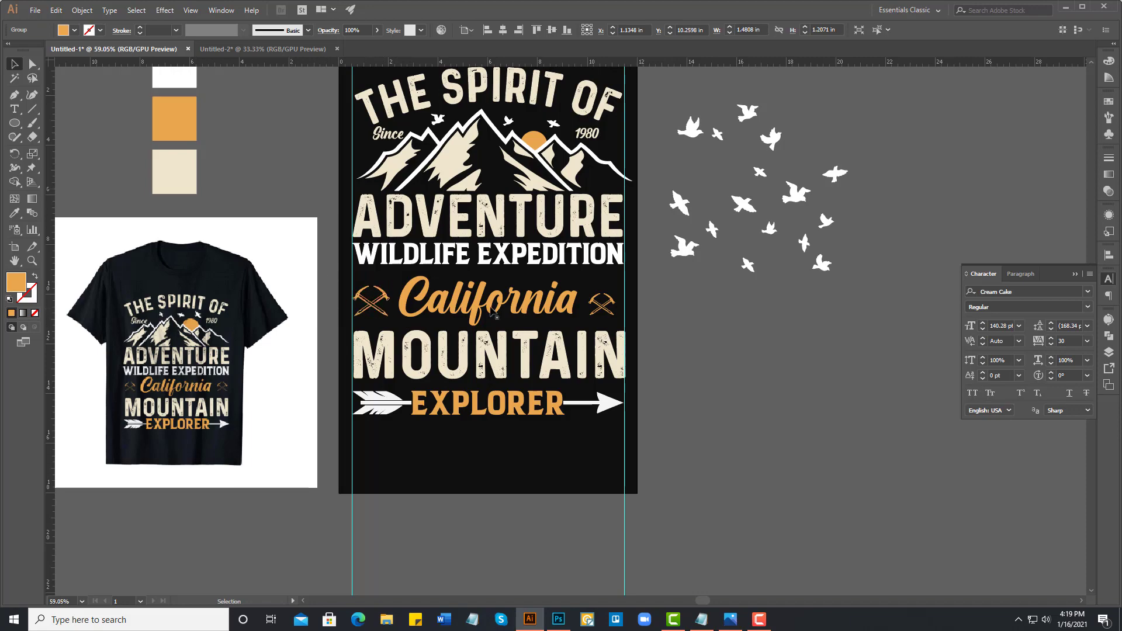
key(ctrl+shift+a)
- Resize the California text slightly, shrinking it and then widening it
click(444, 301)
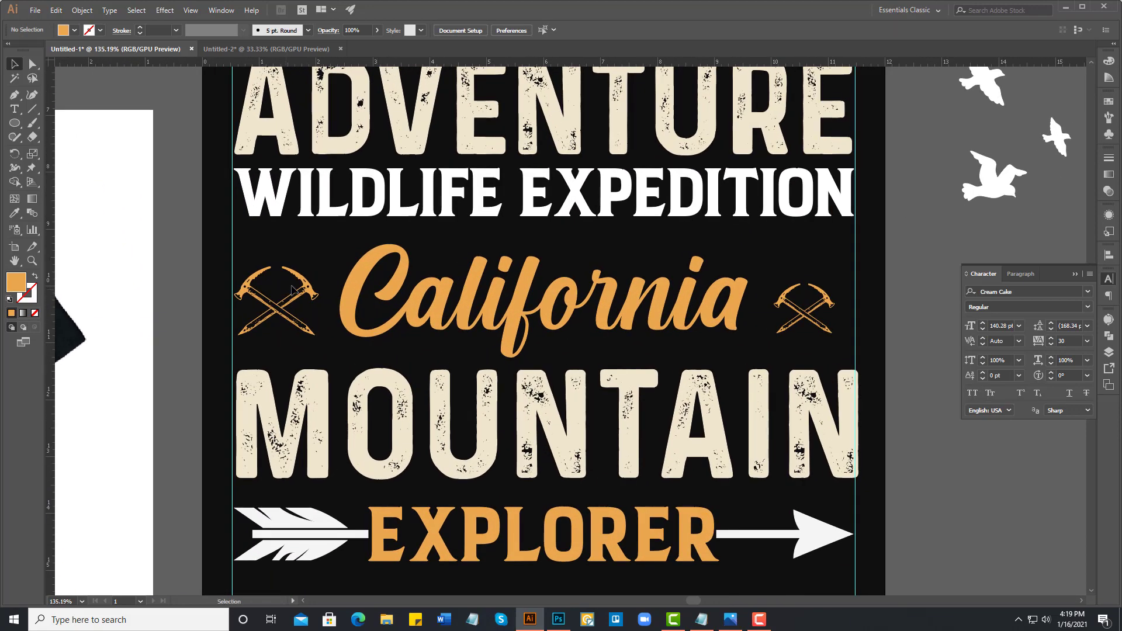
click(310, 282)
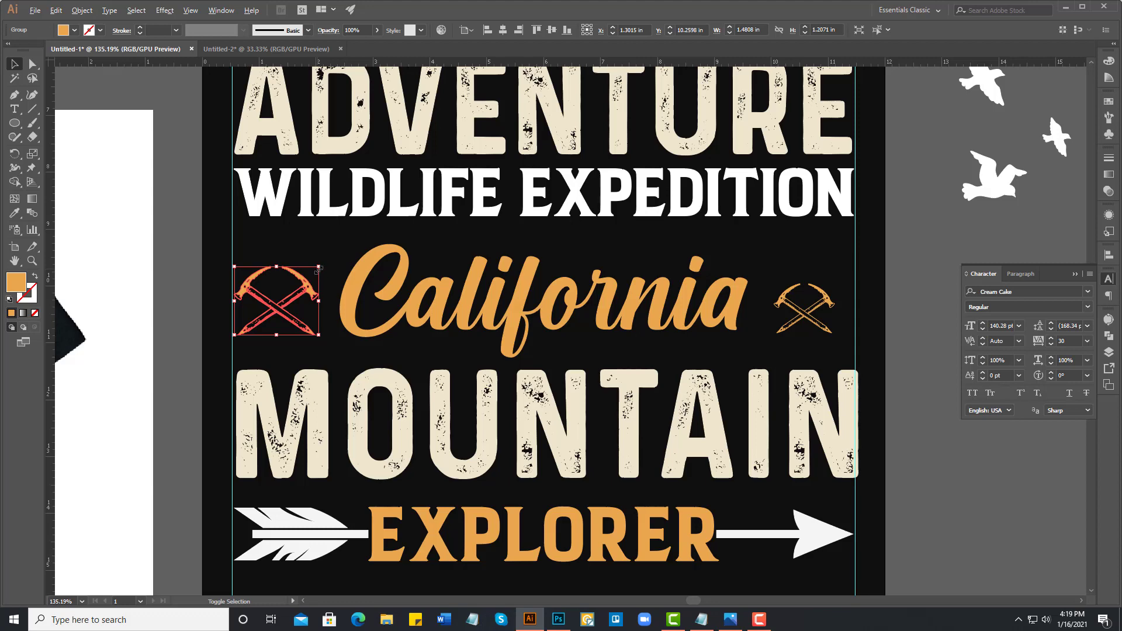
click(328, 277)
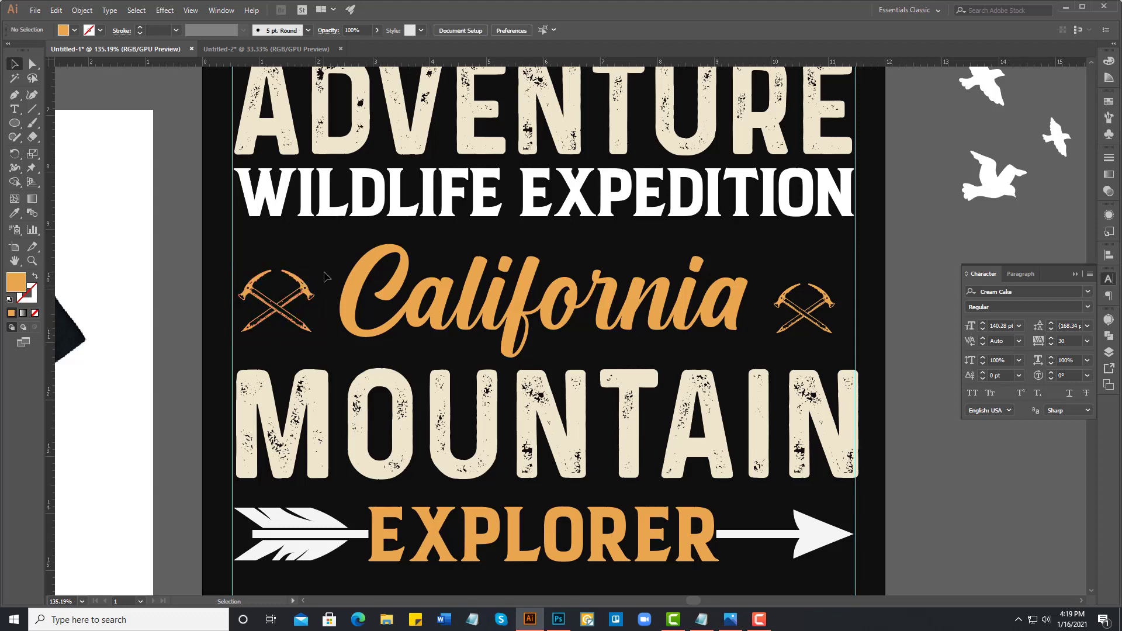
click(353, 287)
drag(339, 245, 351, 249)
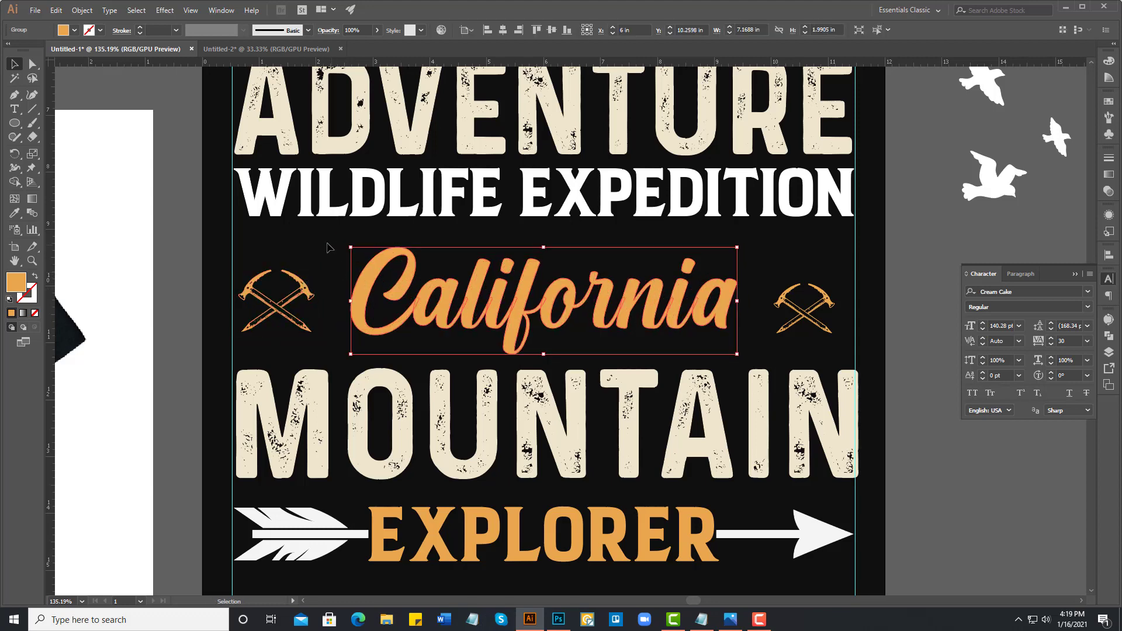
alt+click(510, 290)
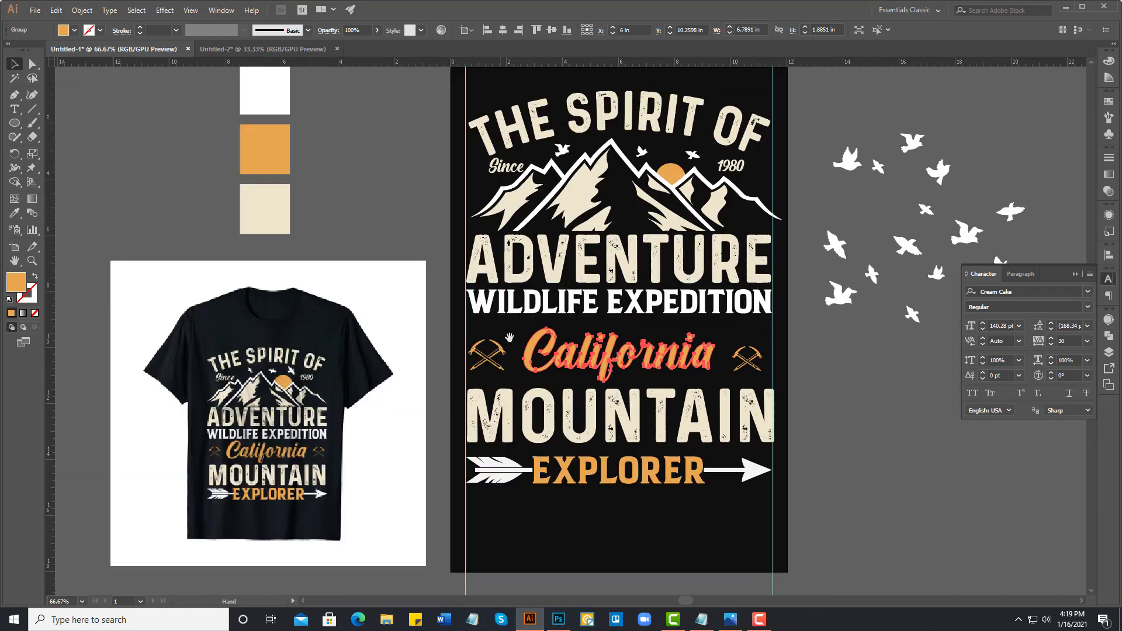
drag(559, 351, 536, 351)
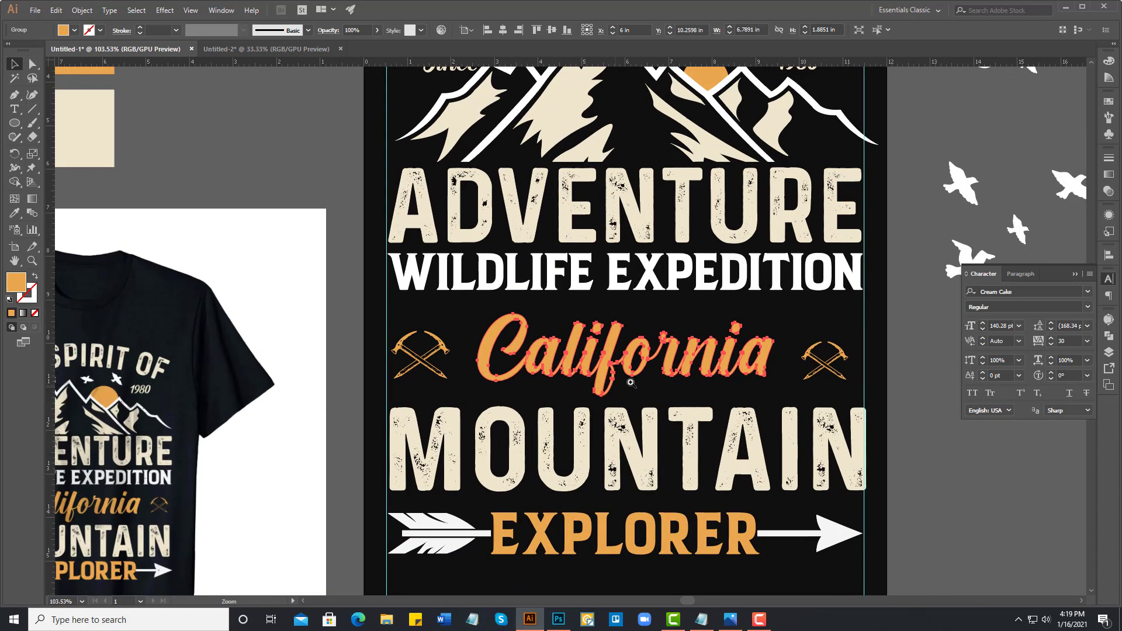
scroll(607, 380, up, 2)
drag(607, 380, 543, 370)
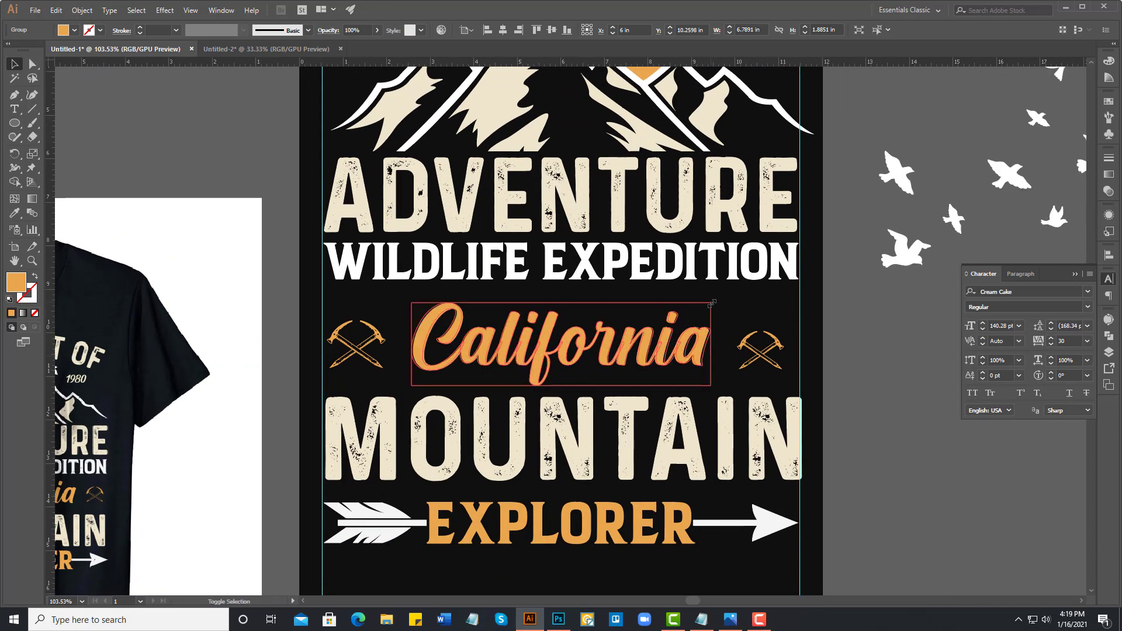
drag(712, 303, 714, 301)
click(374, 339)
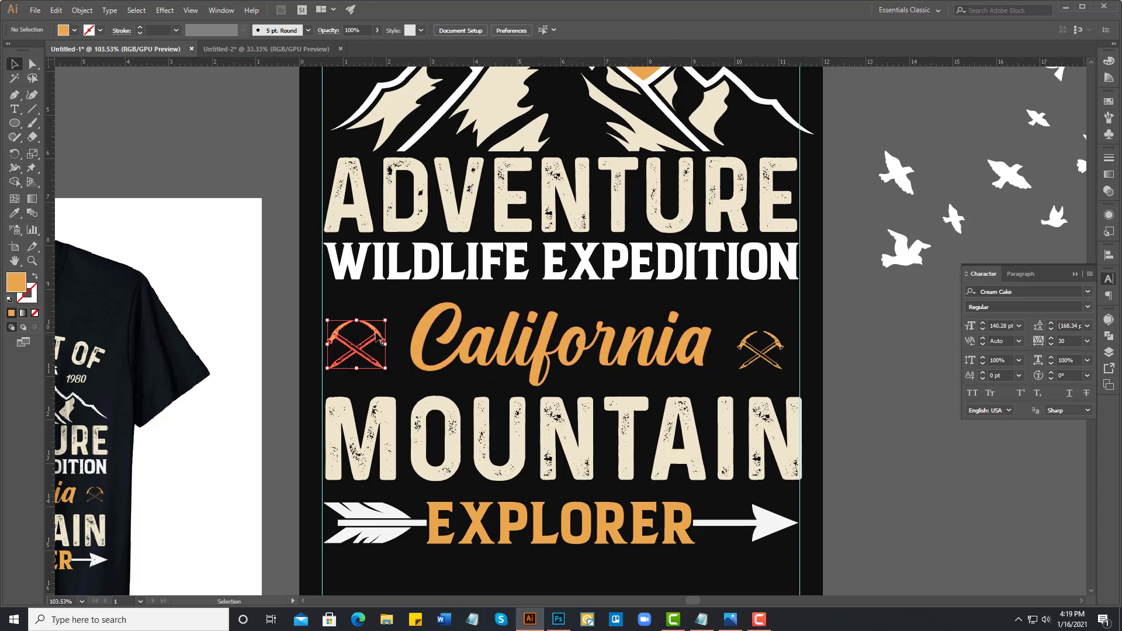
- Delete the right crossed pickaxes and place a copy of the left ones right of California
click(374, 339)
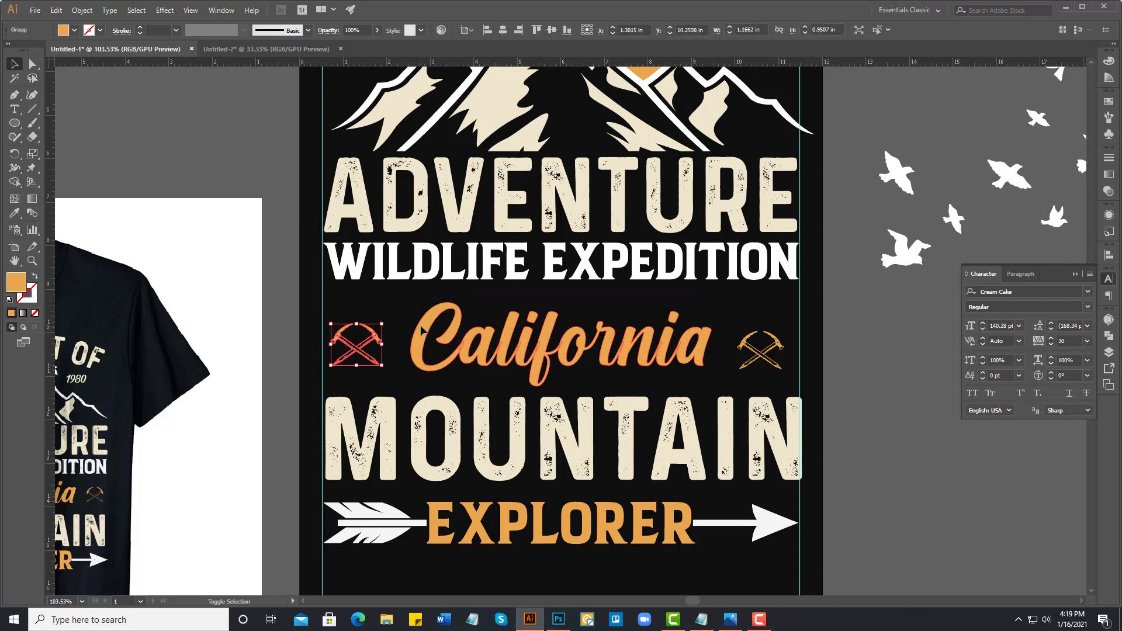
shift+click(424, 342)
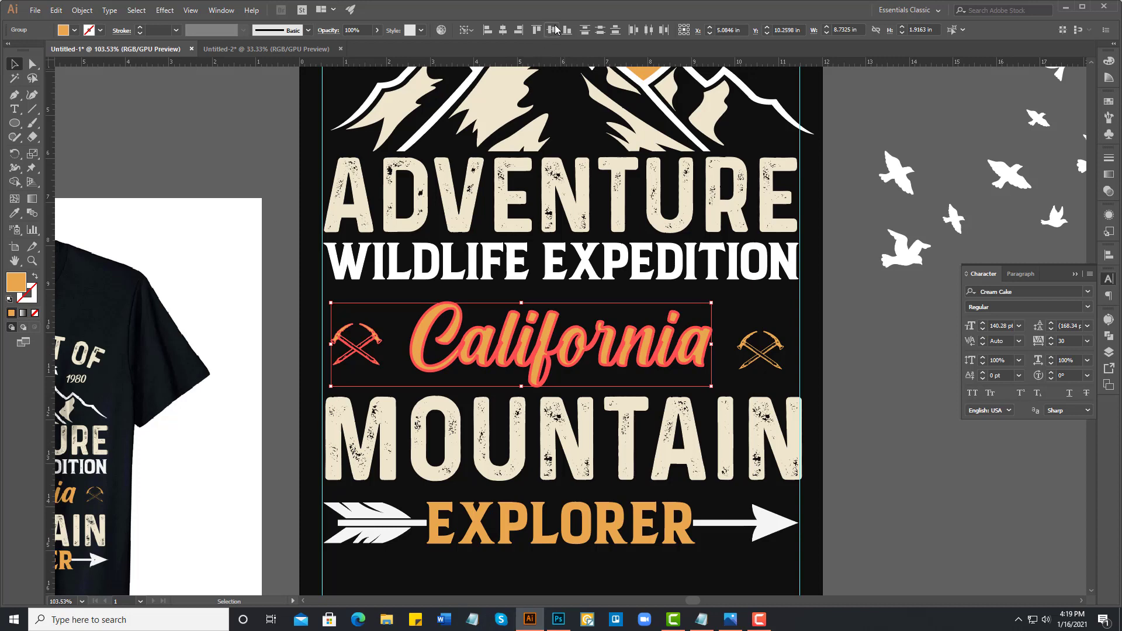
click(281, 152)
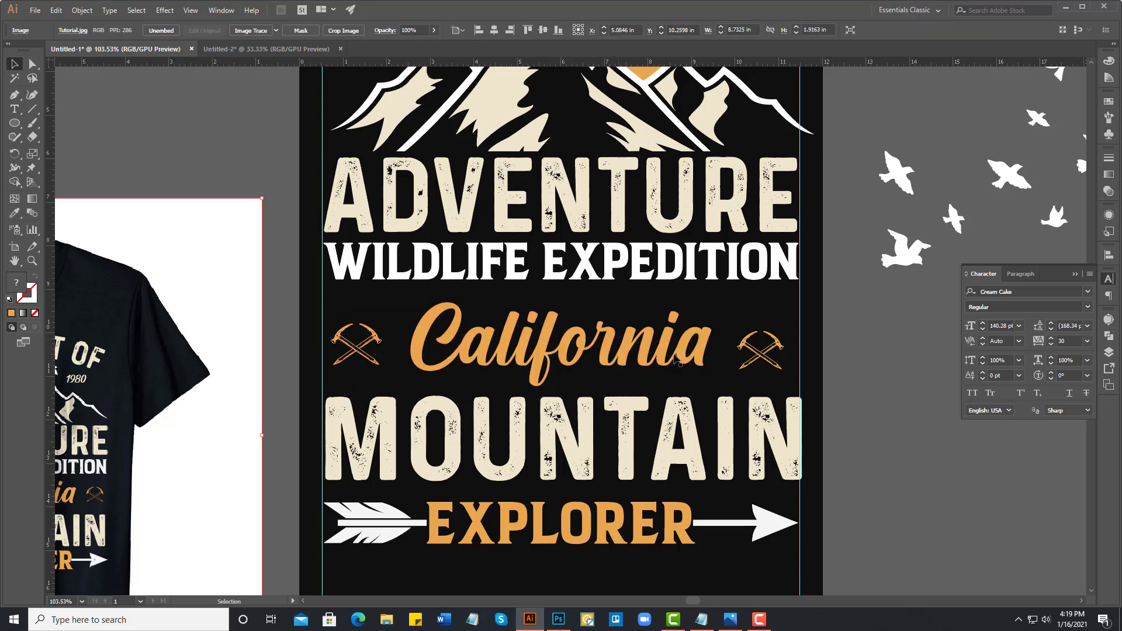
click(760, 349)
key(Delete)
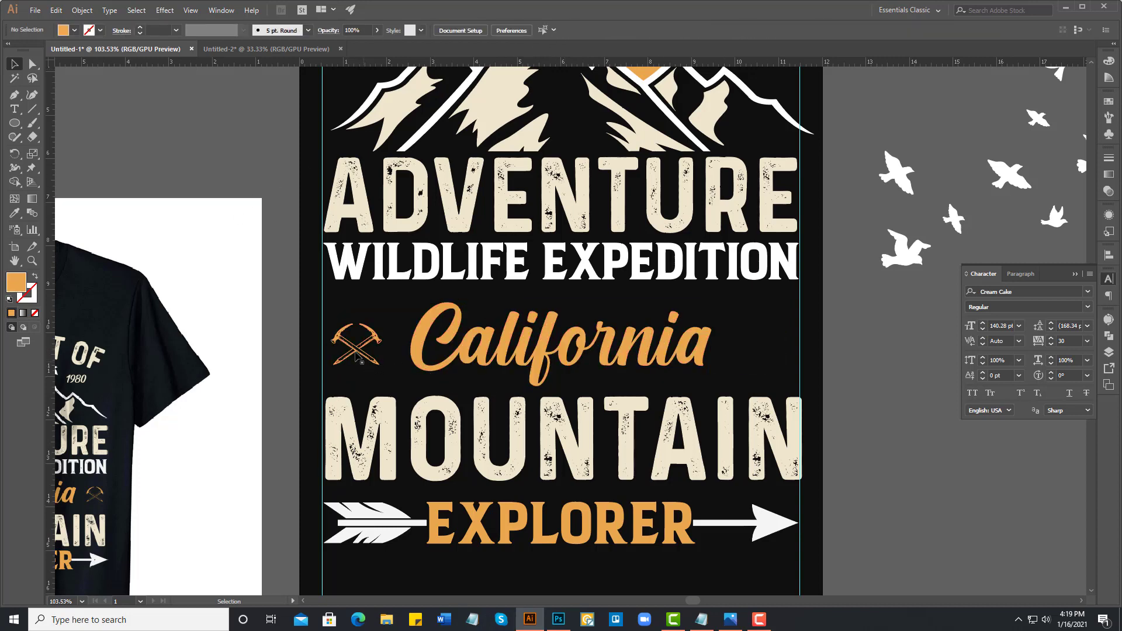
drag(356, 348, 765, 363)
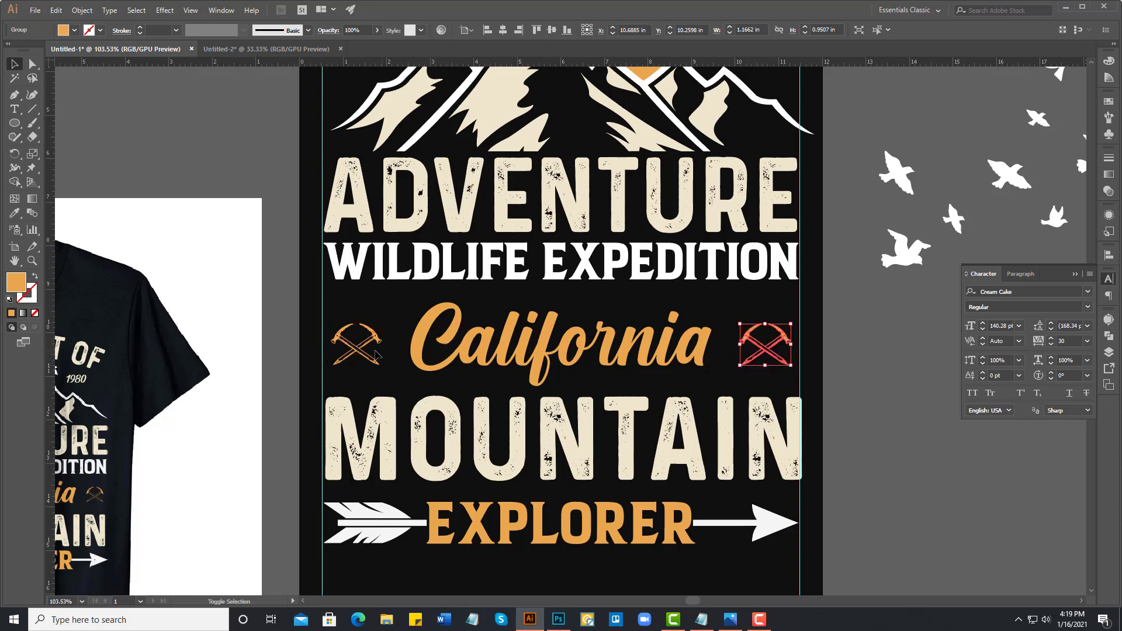
- Group the two pickaxe icons together
shift+click(357, 351)
right_click(357, 351)
click(386, 422)
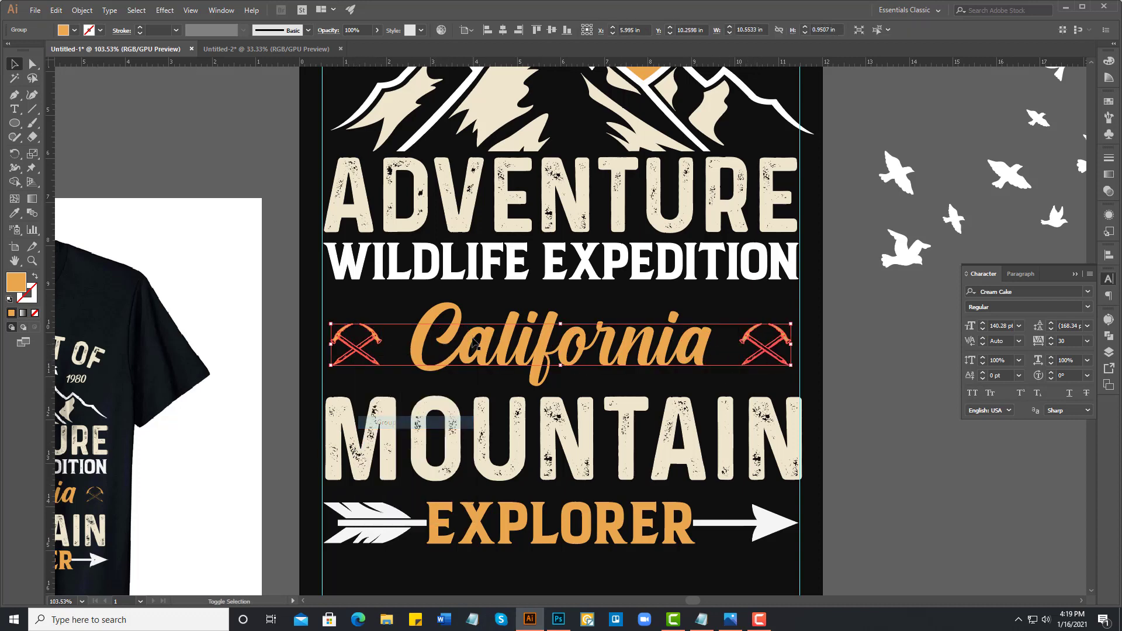
- Group California with its pickaxes and nudge that row up two steps
shift+click(695, 354)
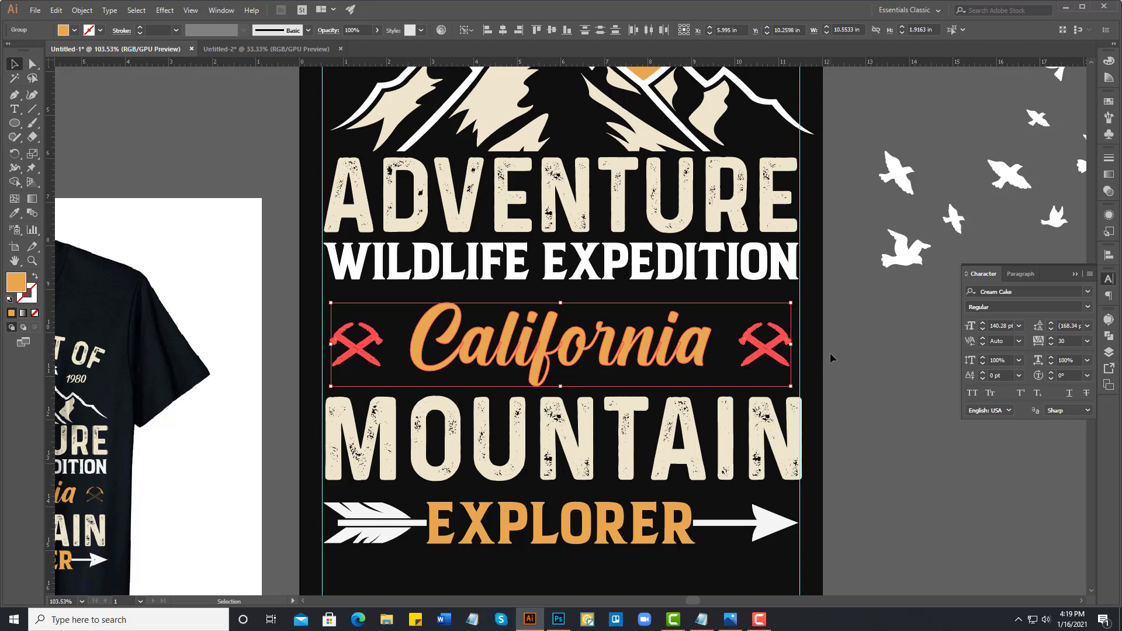
click(813, 359)
click(764, 351)
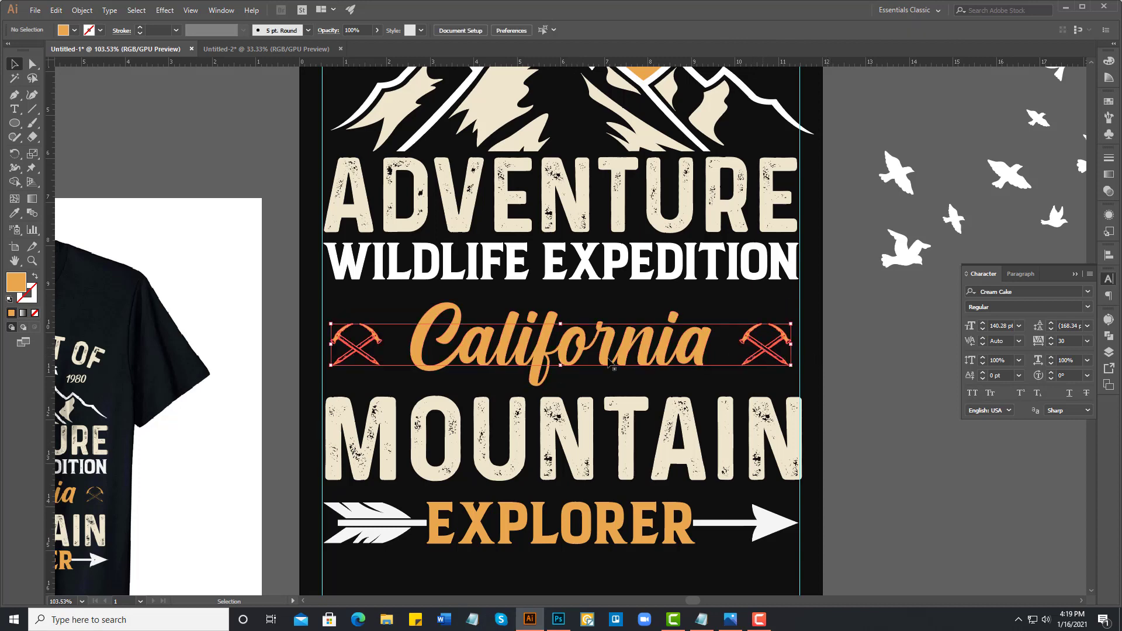
right_click(421, 339)
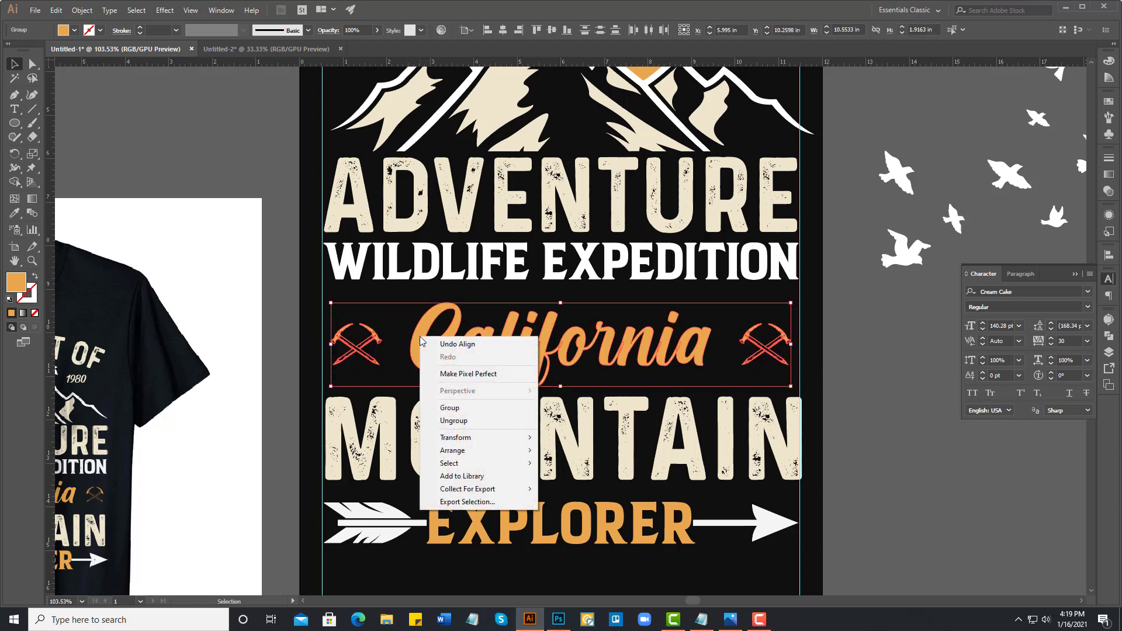
click(450, 407)
key(Up)
key(Up)
key(Up)
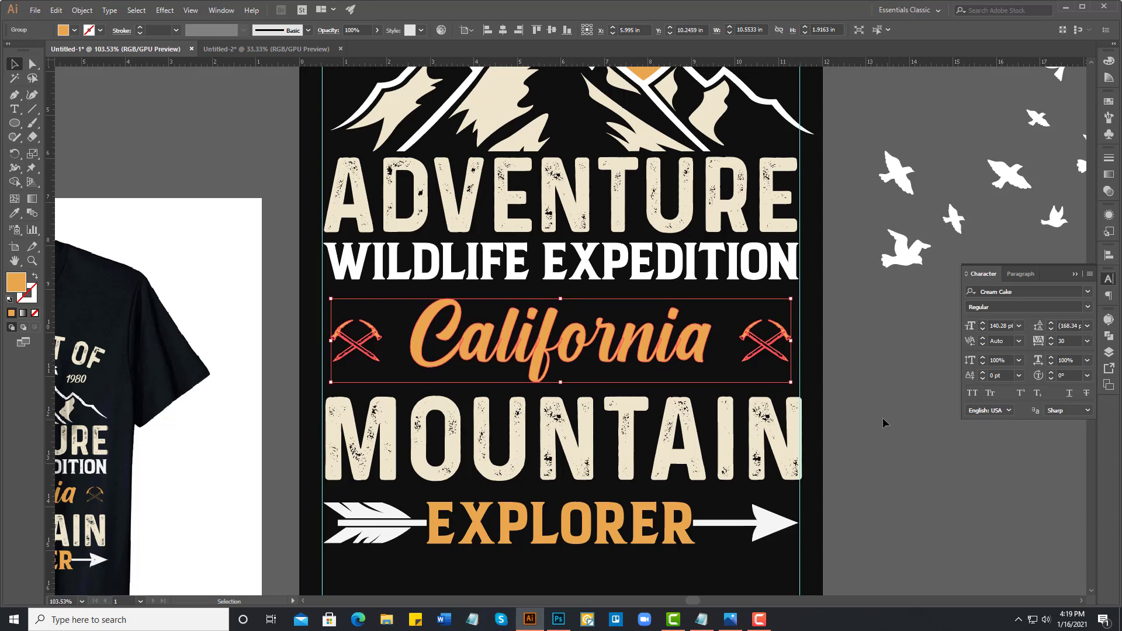
key(Up)
key(Up)
key(Up)
key(Up)
key(Up)
key(Up)
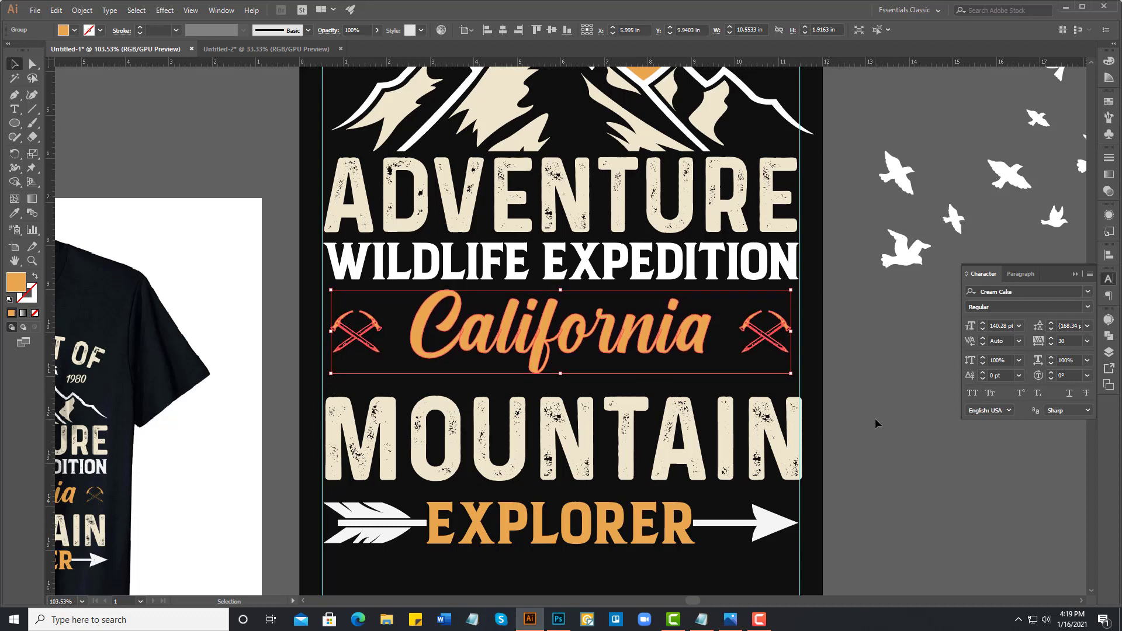
click(875, 424)
- Nudge the MOUNTAIN text up two steps
scroll(561, 350, down, 3)
click(561, 345)
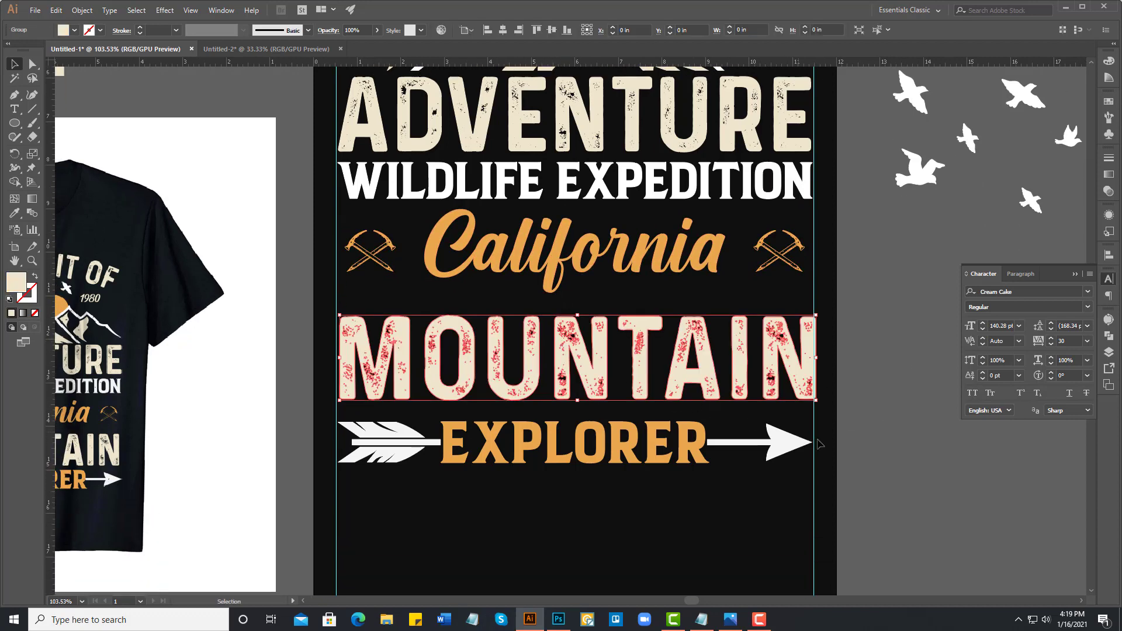
key(Up)
key(Up)
key(Up)
key(Up)
key(Up)
key(Up)
key(Up)
key(Up)
key(Up)
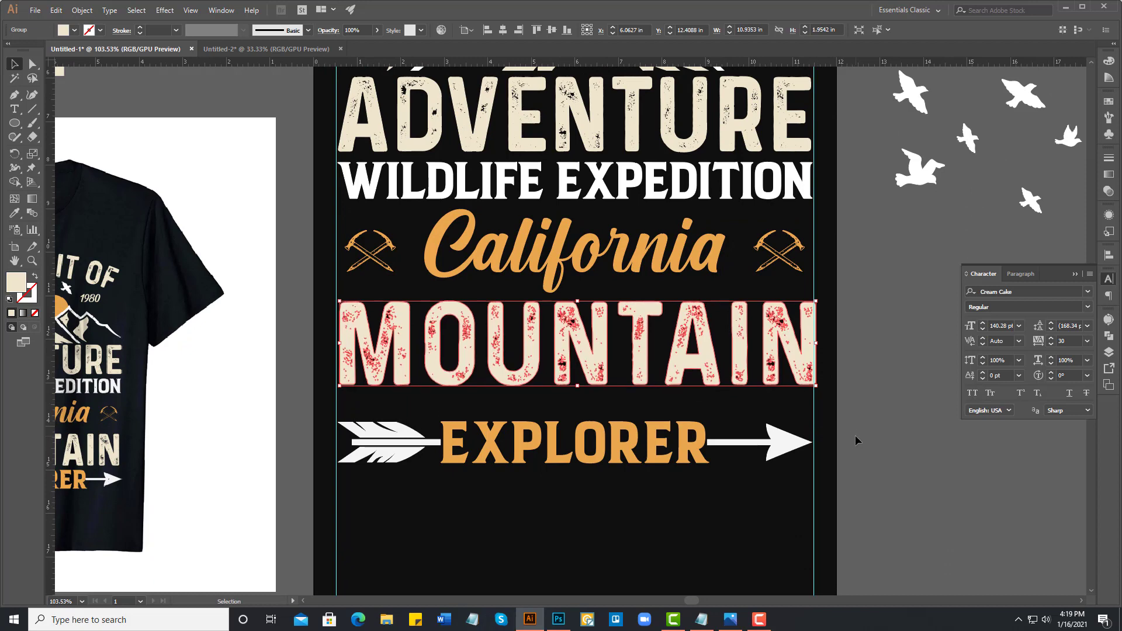
key(Up)
key(Up)
click(856, 436)
- Nudge the arrowed EXPLORER line up three steps
click(696, 454)
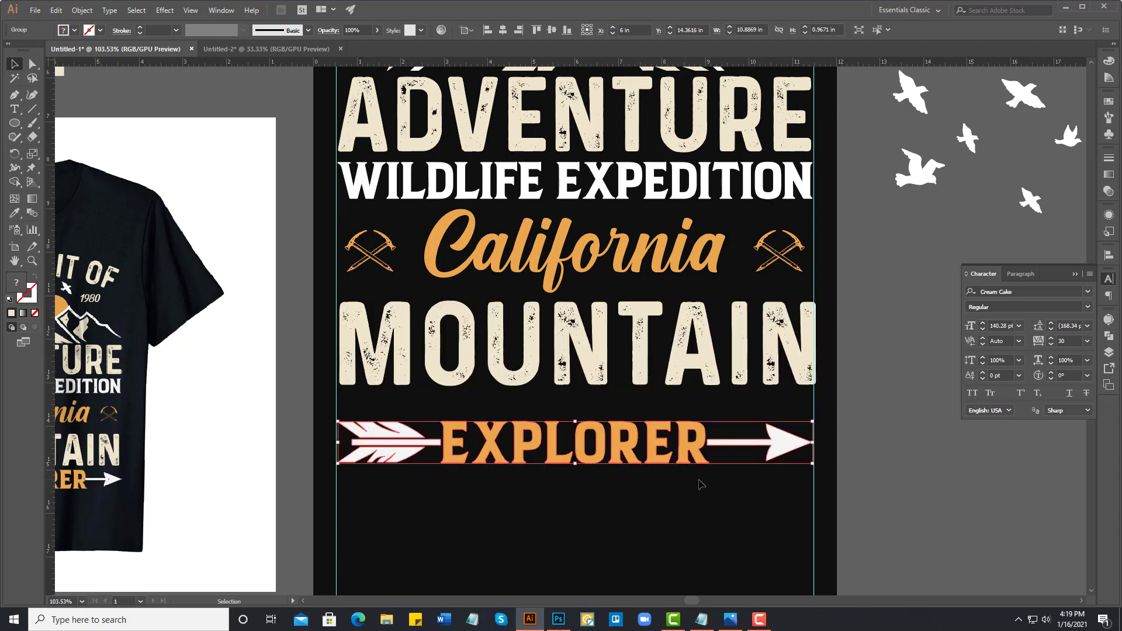
key(Up)
key(Up)
key(Up)
key(Up)
key(Up)
key(Up)
key(Up)
key(Up)
key(Up)
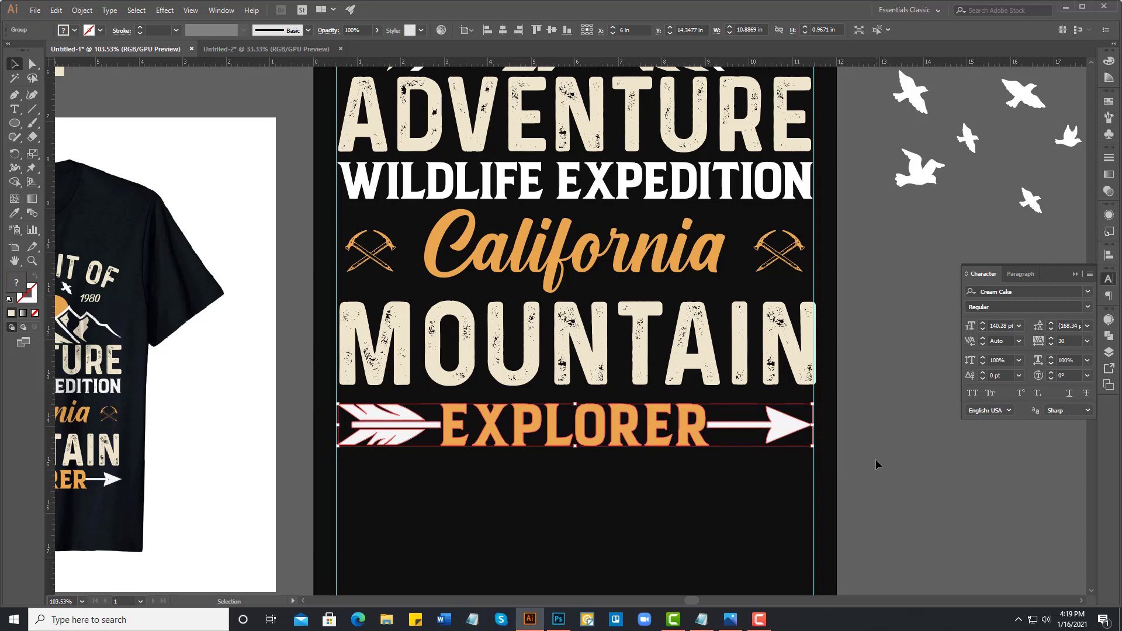
key(Up)
key(Up)
key(Up)
key(Up)
key(Up)
key(Up)
key(Up)
key(Up)
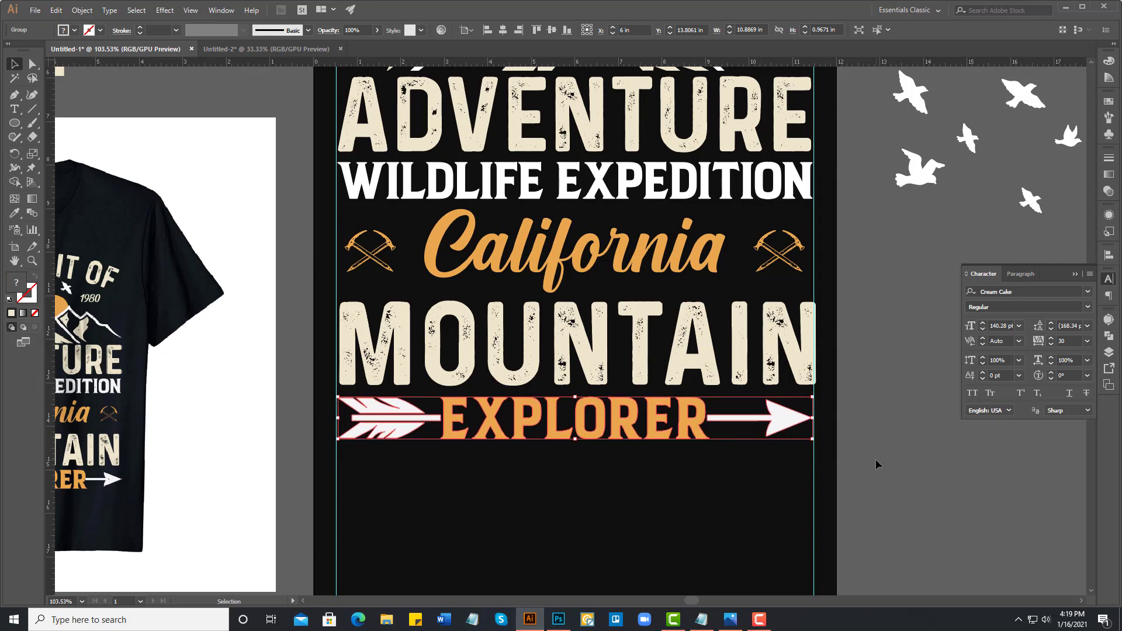
key(Up)
click(875, 459)
- Zoom out and center the view on the whole artboard and design
ctrl+alt+click(592, 356)
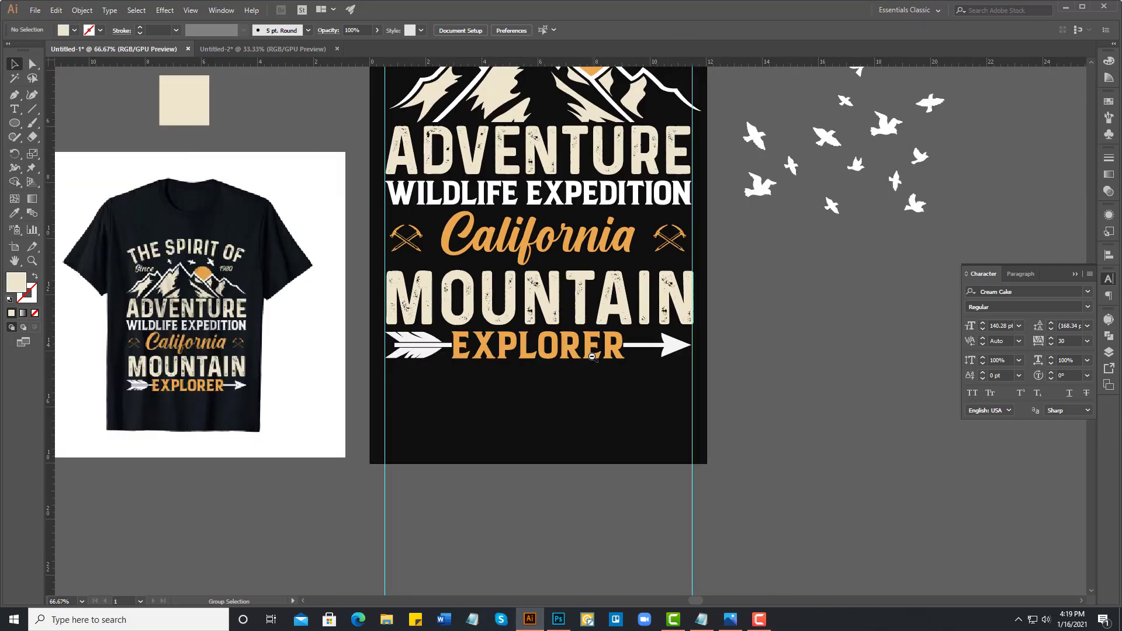
scroll(592, 357, up, 3)
ctrl+alt+click(592, 356)
drag(549, 374, 585, 353)
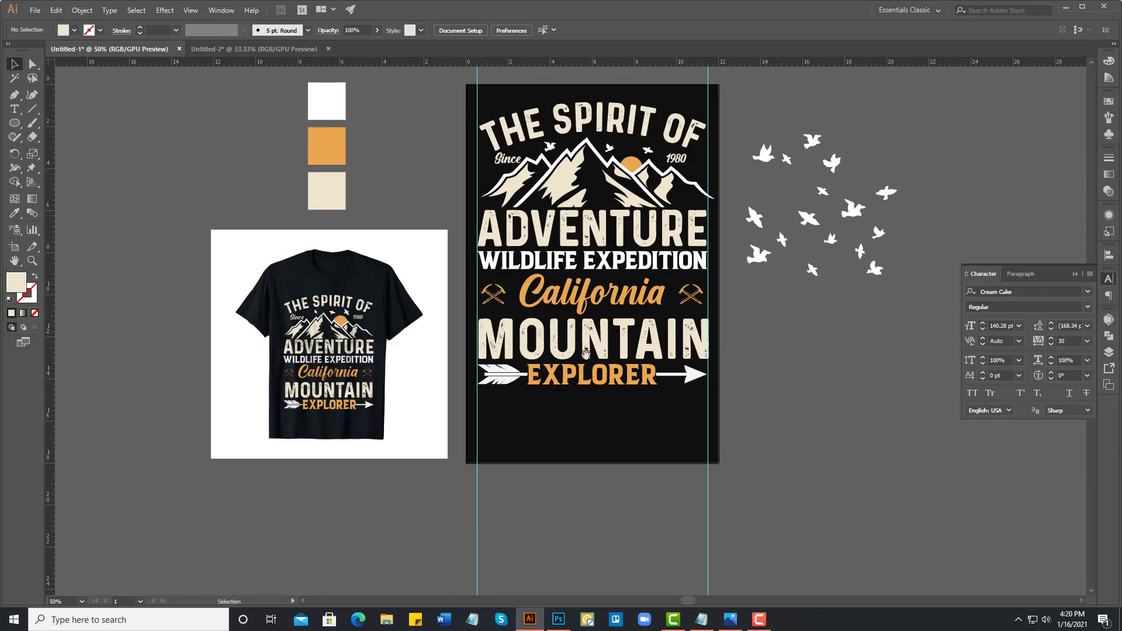
drag(586, 298, 557, 338)
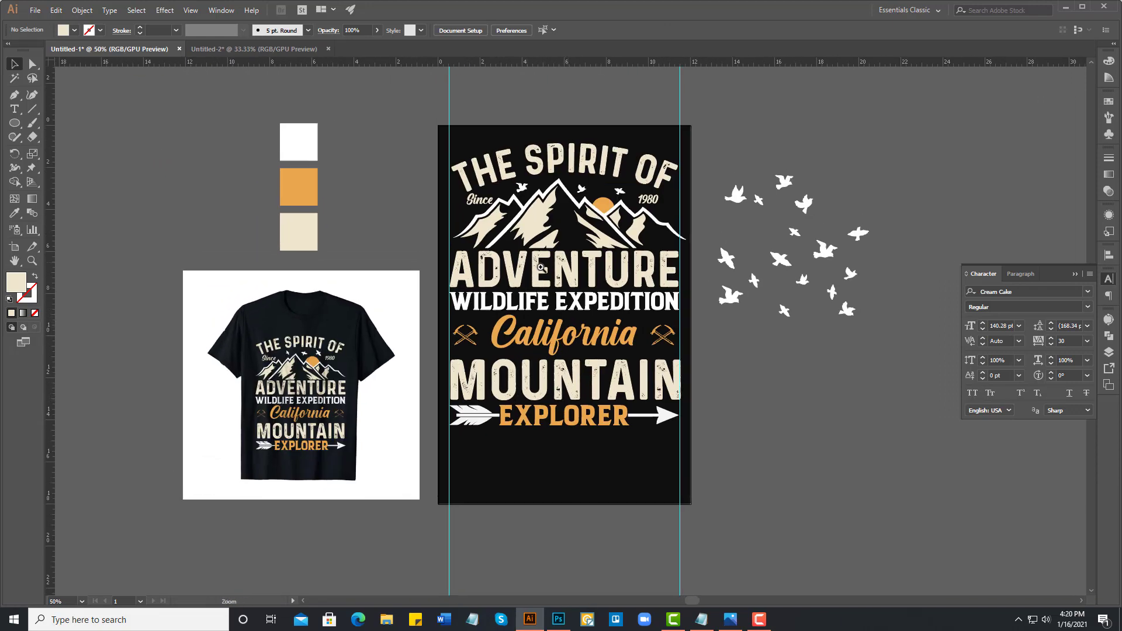
ctrl+click(537, 266)
click(608, 316)
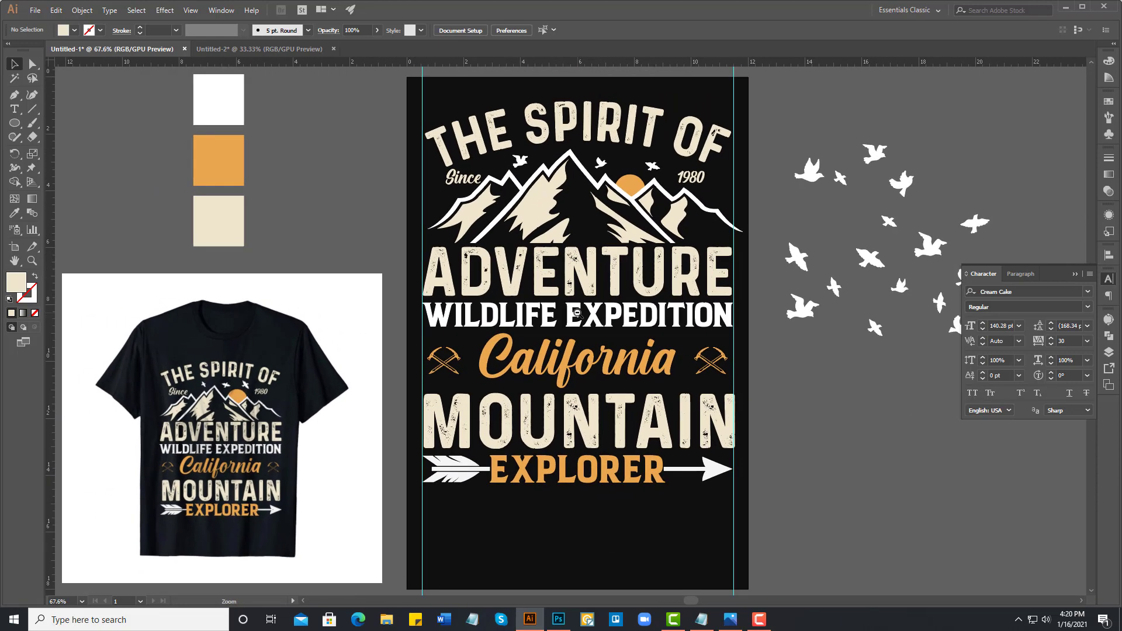
alt+click(576, 314)
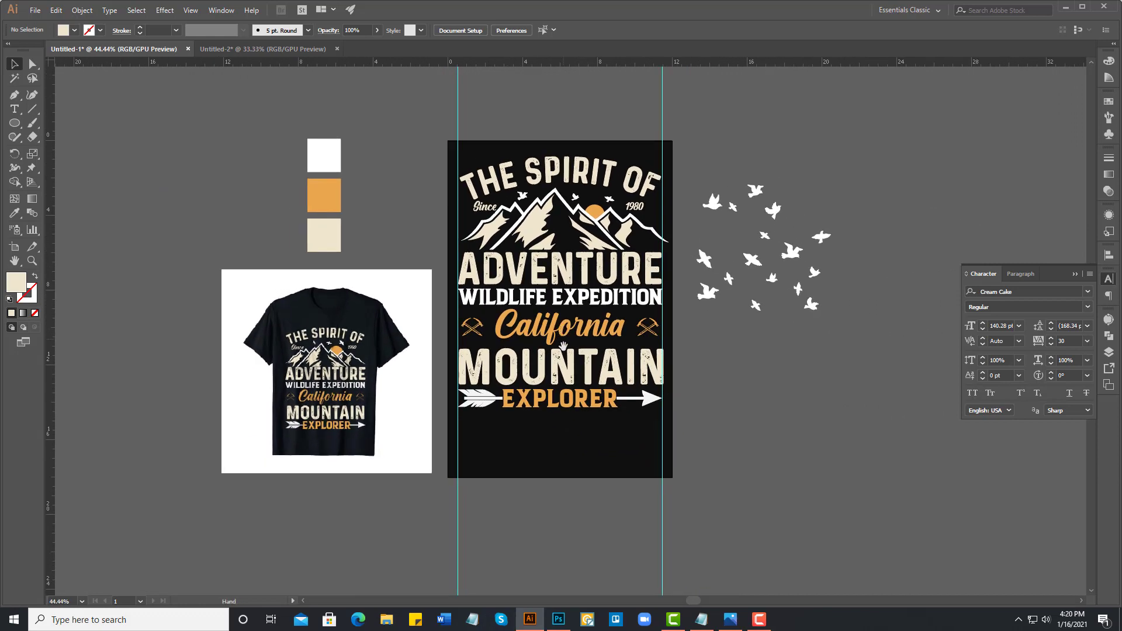
drag(561, 352, 553, 331)
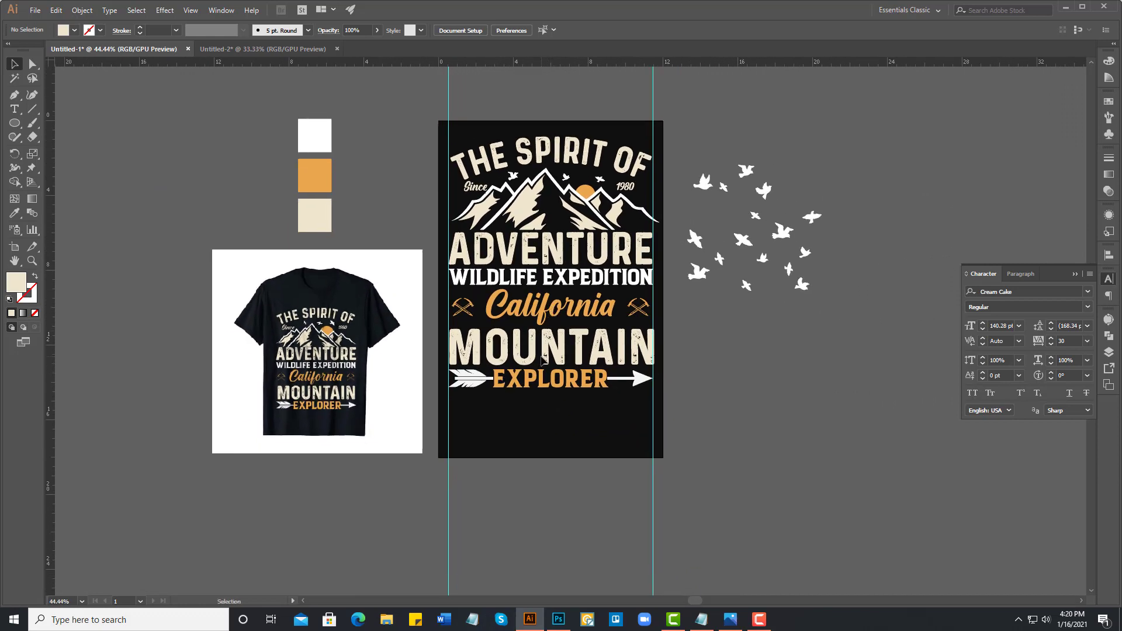
drag(563, 286, 542, 282)
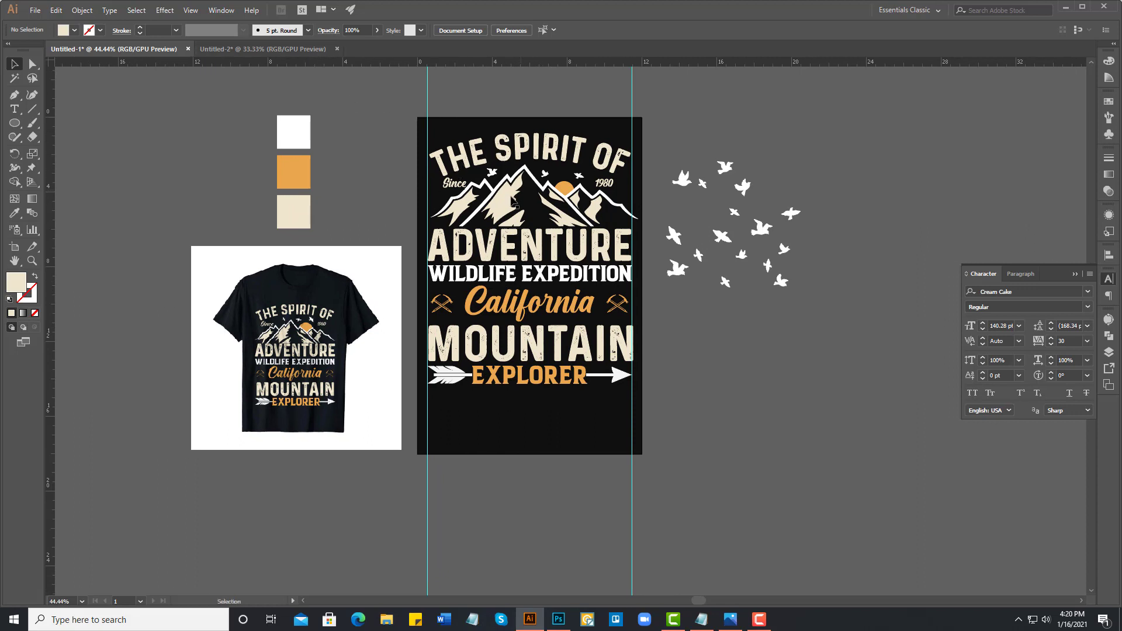
- Group the mountain illustration, California row and EXPLORER line into one design
click(512, 199)
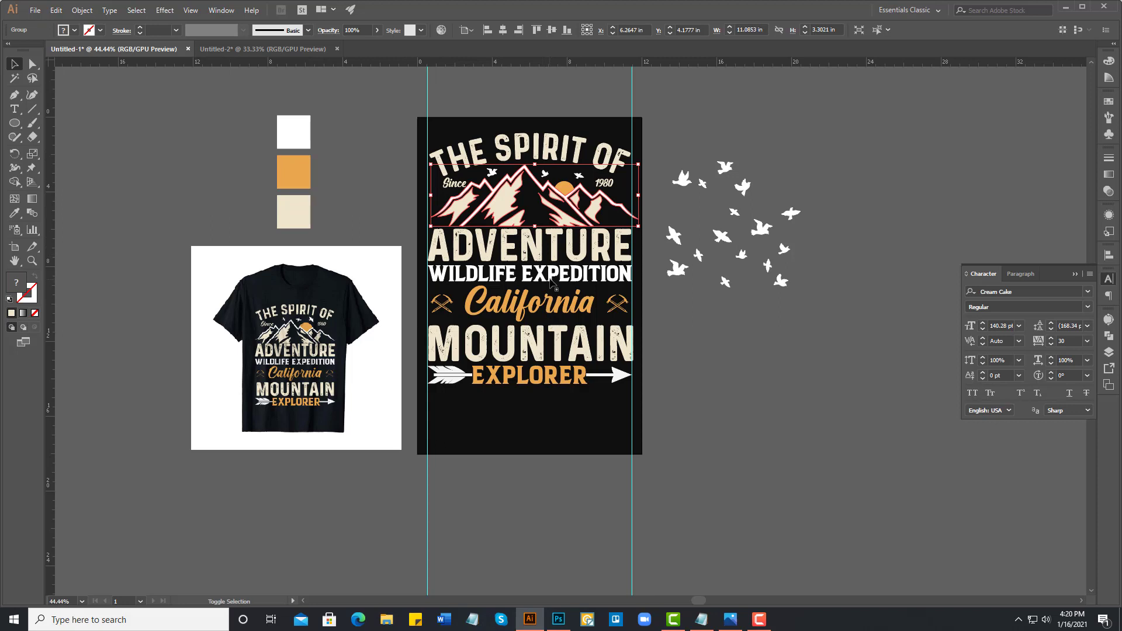
shift+click(552, 283)
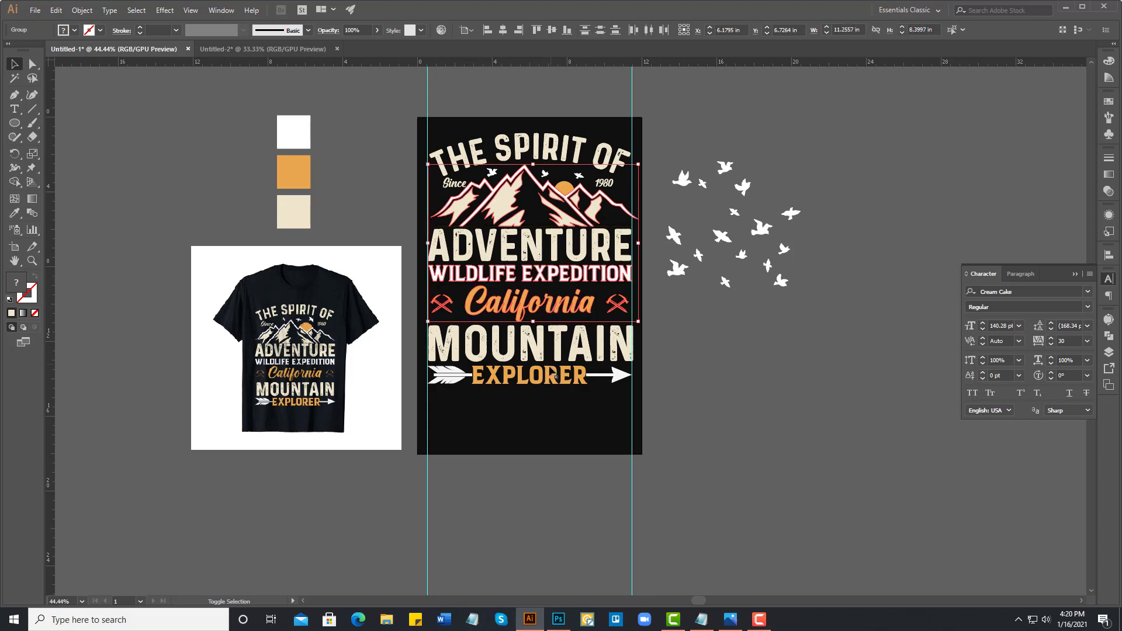
shift+click(551, 374)
right_click(550, 374)
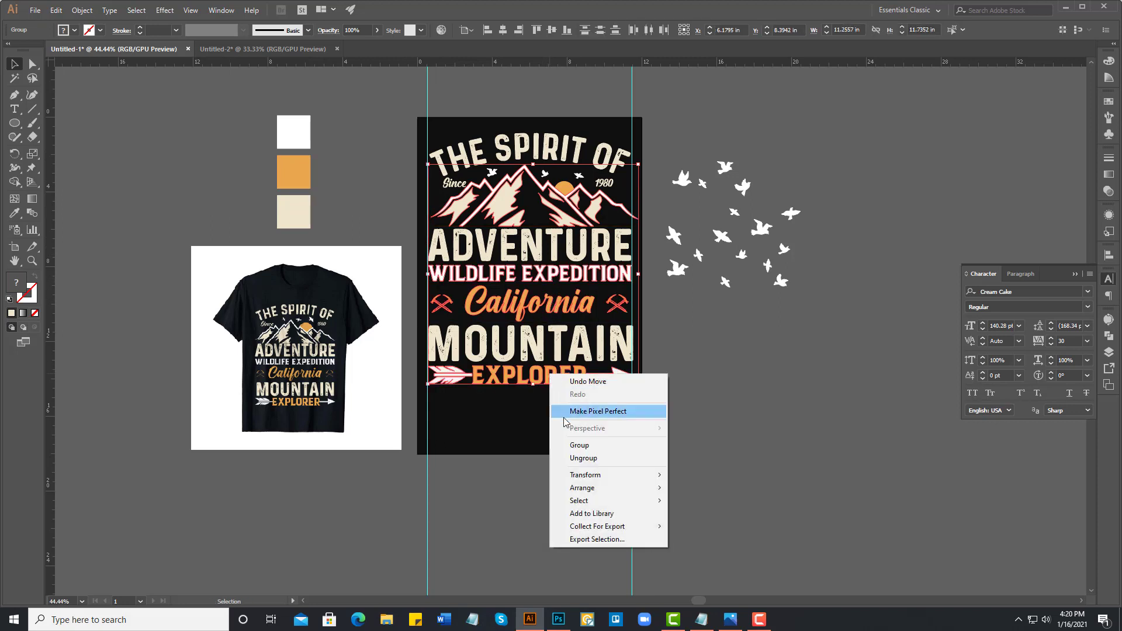
click(579, 445)
click(693, 409)
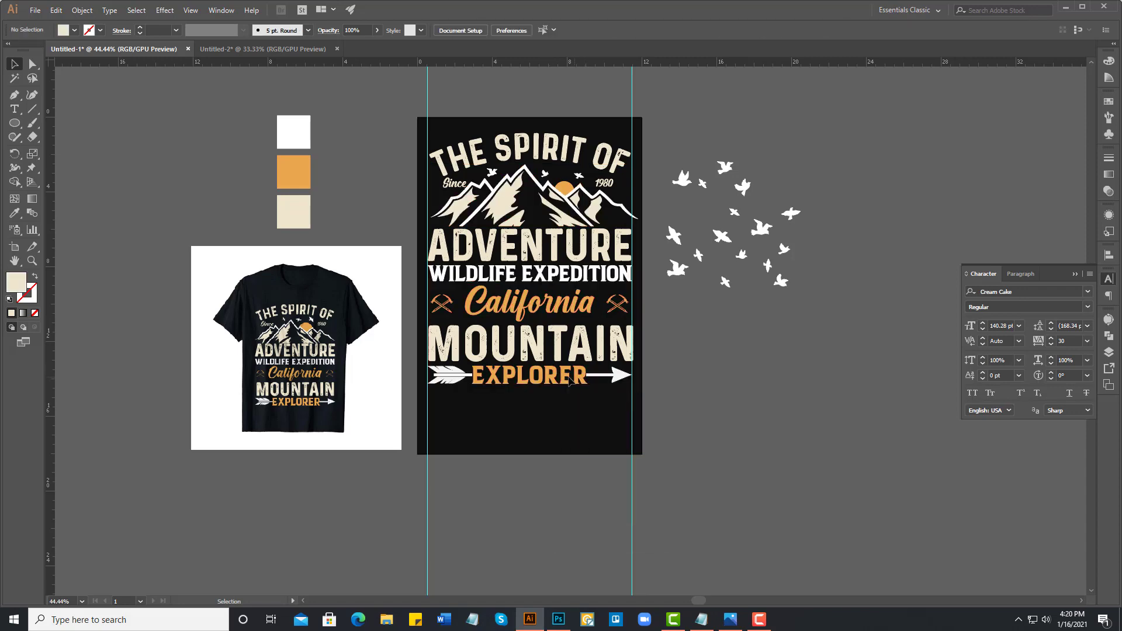
click(568, 378)
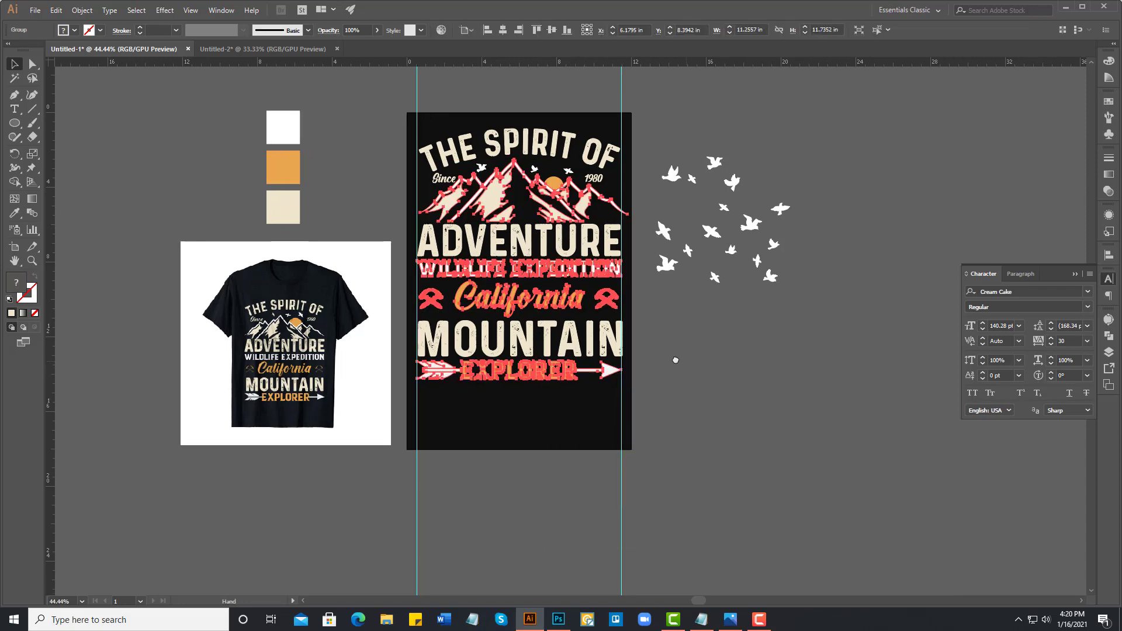
- Move the flock of birds down and right, away from the artboard
drag(644, 178, 768, 417)
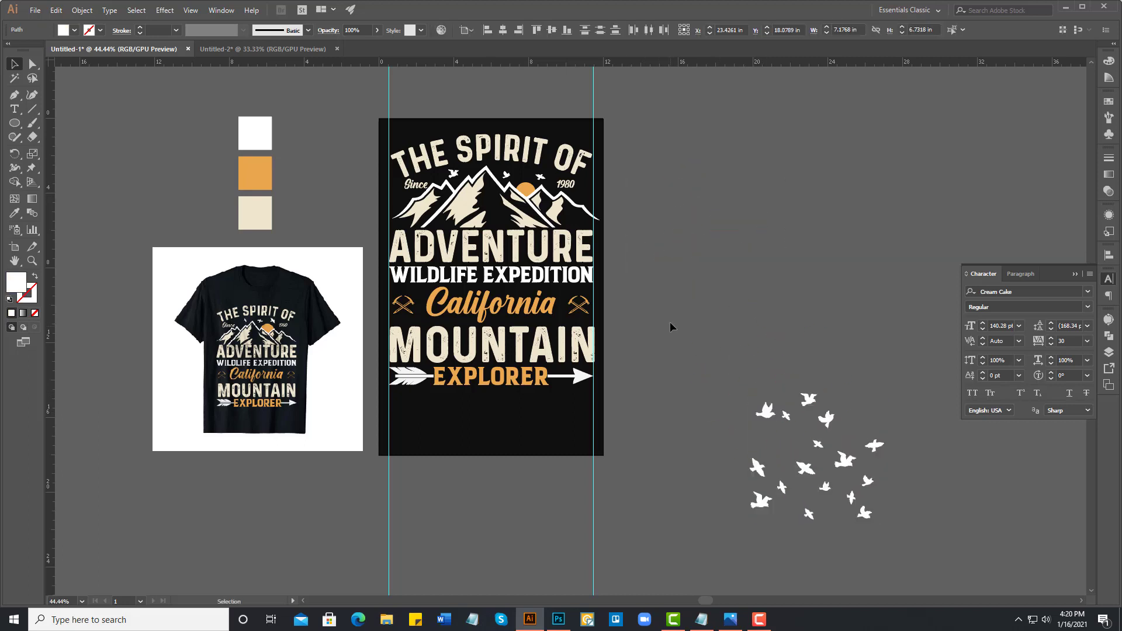
click(670, 321)
click(503, 344)
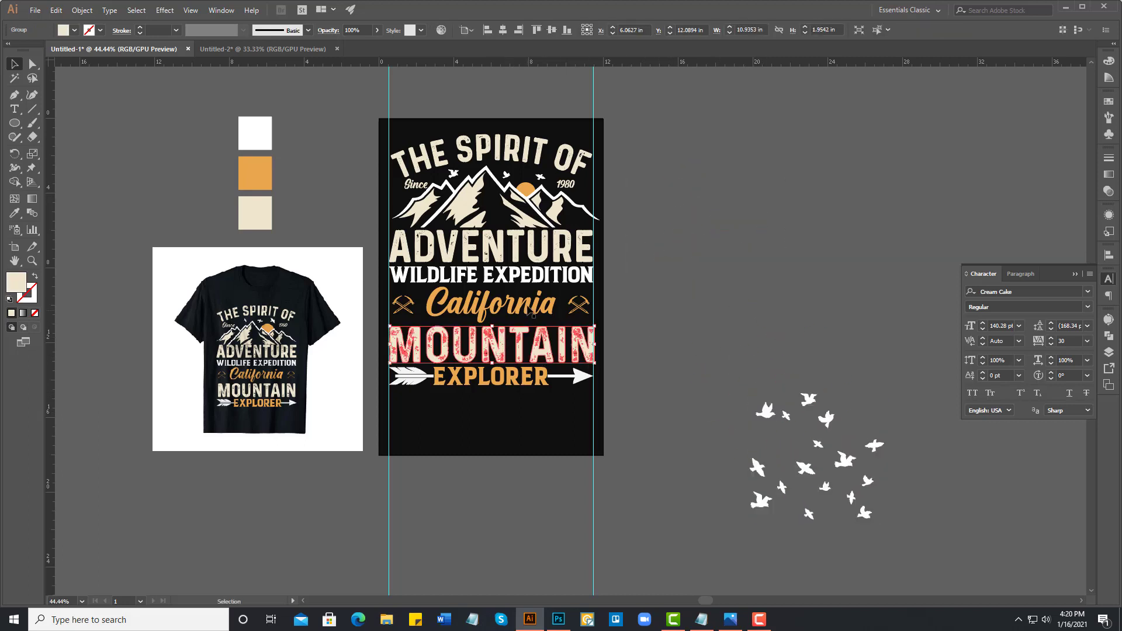
click(281, 49)
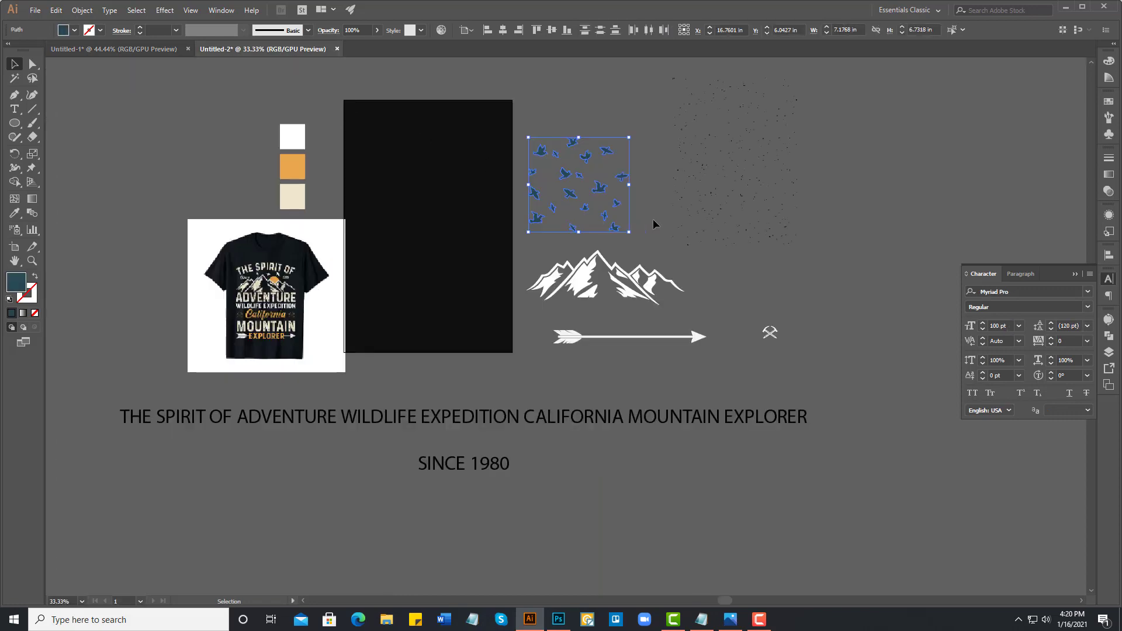
- Drag the speckled dot texture from Untitled-2 into Untitled-1, then cut it for reuse
click(813, 267)
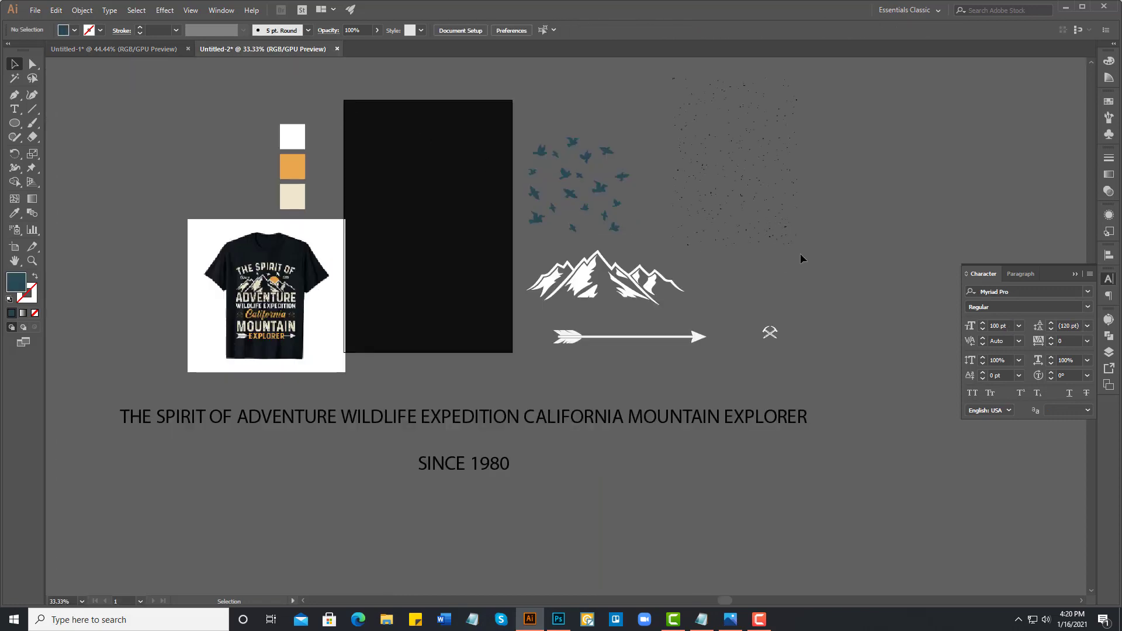
click(753, 194)
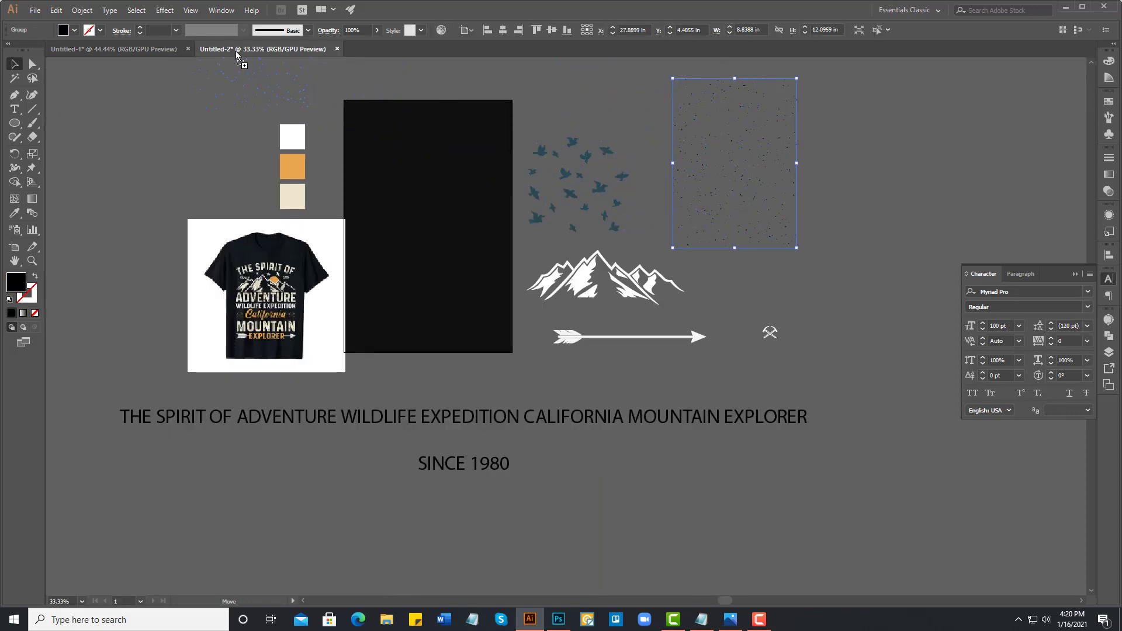
drag(695, 255, 698, 258)
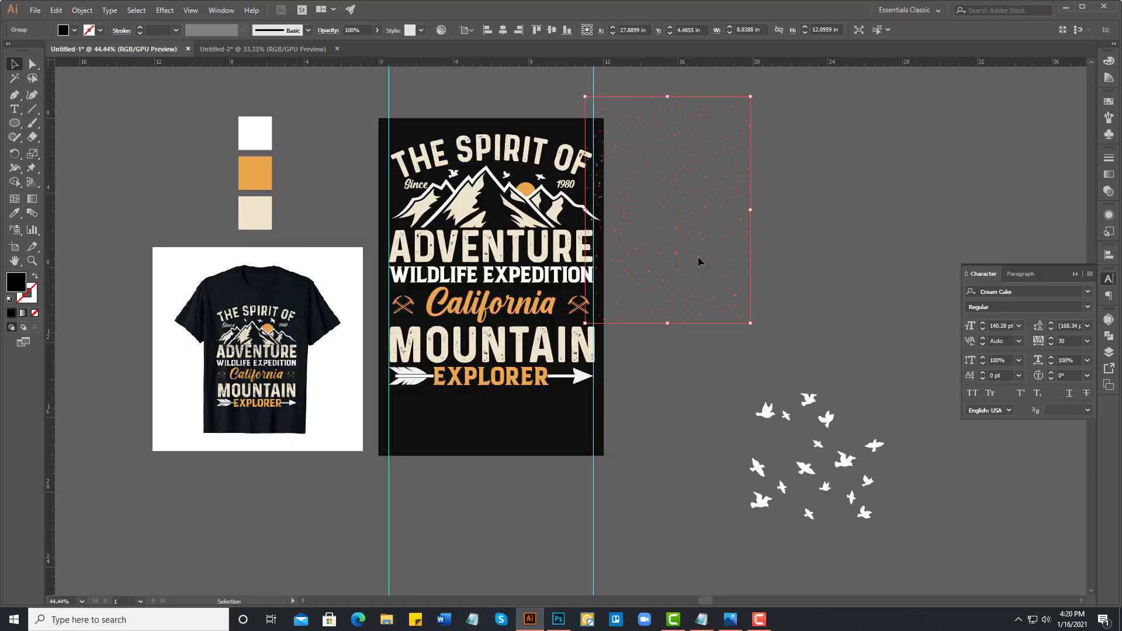
key(ctrl+z)
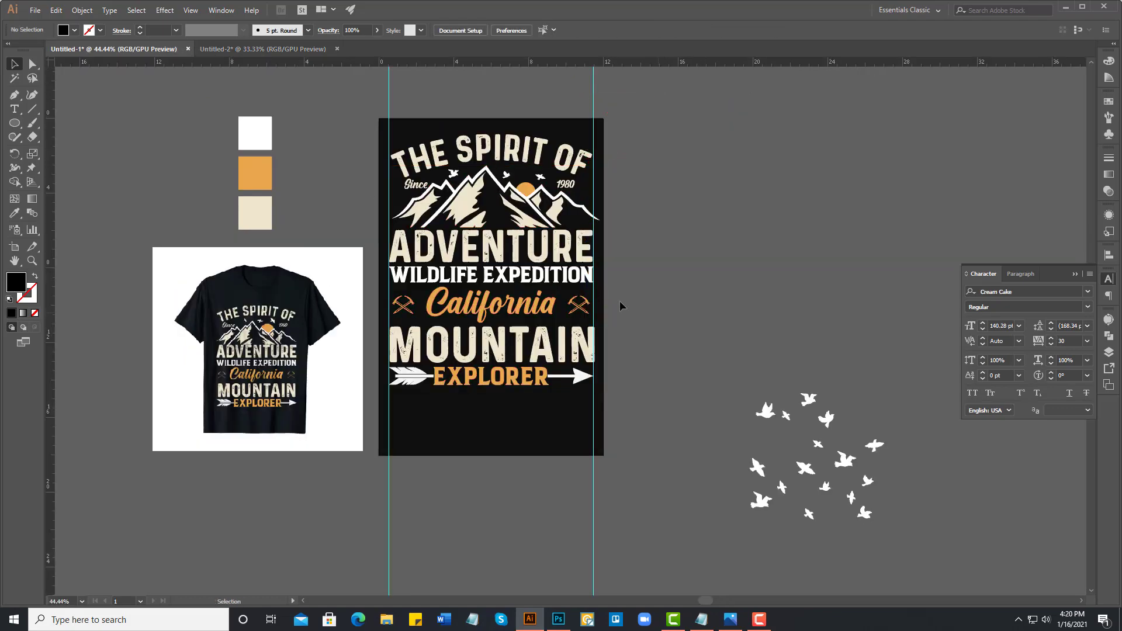
key(ctrl+z)
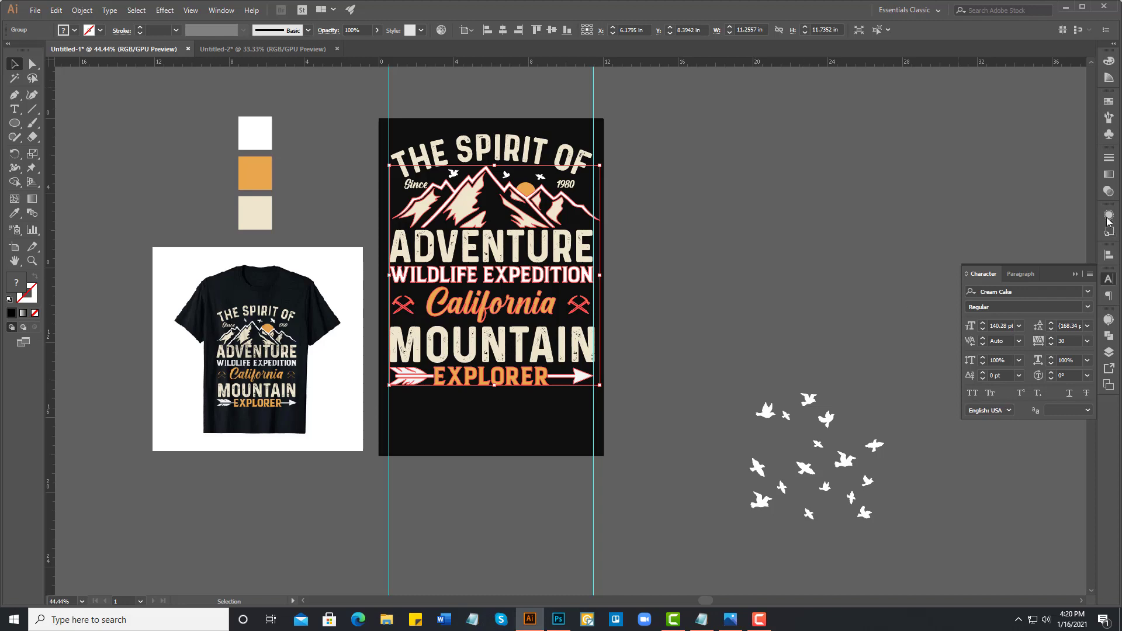
- Make an opacity mask on the design and paste the speckle texture into it, fitted over the artwork
click(1108, 191)
click(1026, 201)
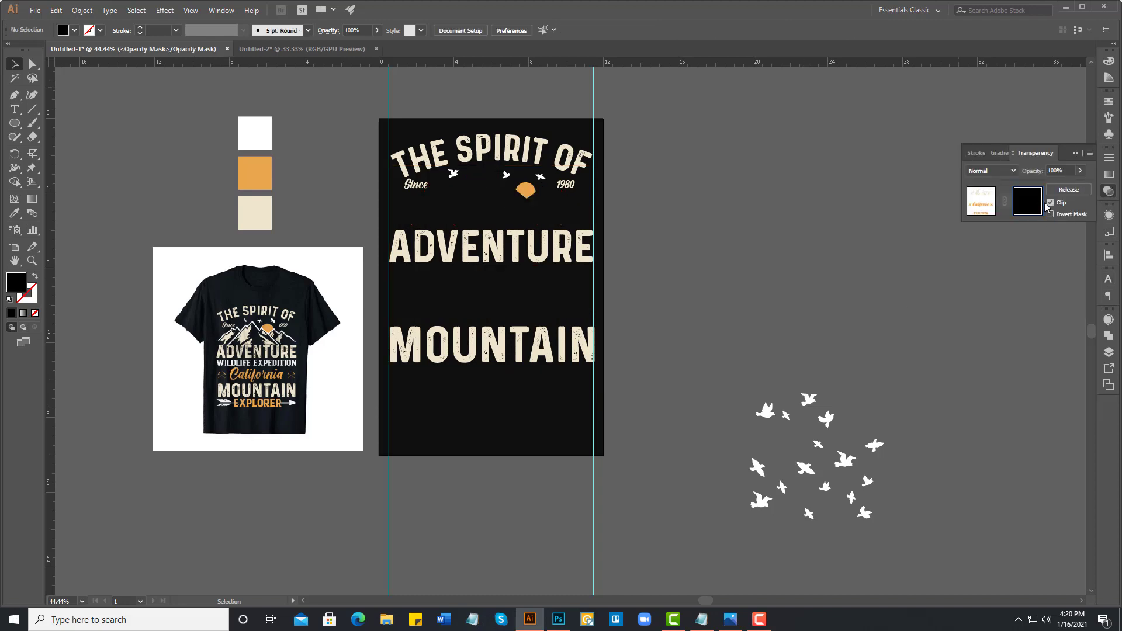
key(ctrl+f)
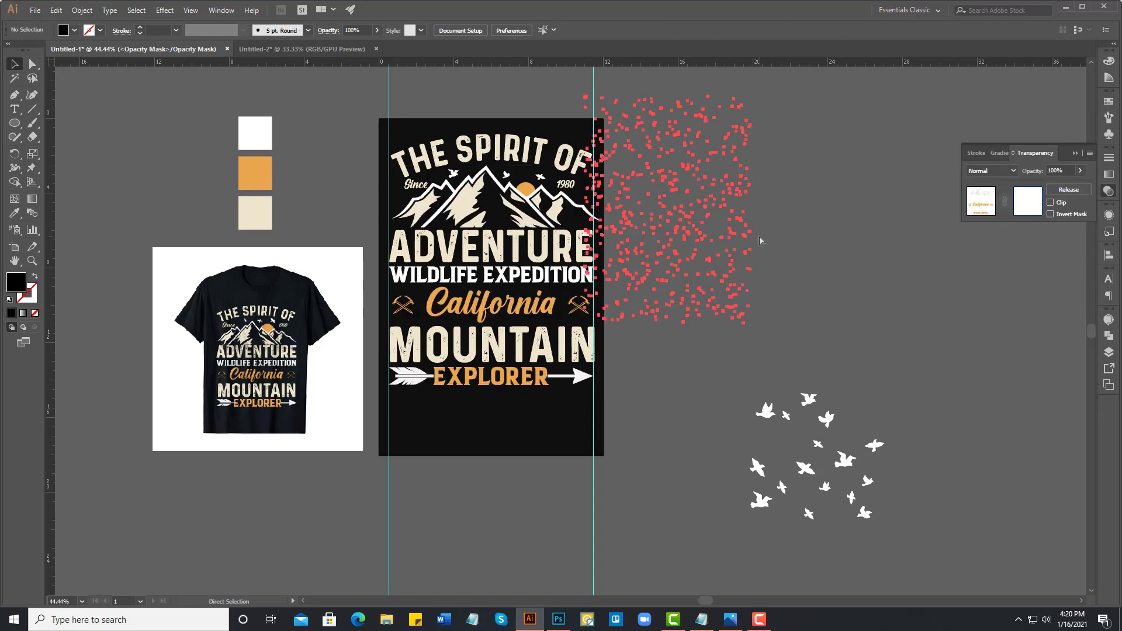
drag(672, 183, 475, 221)
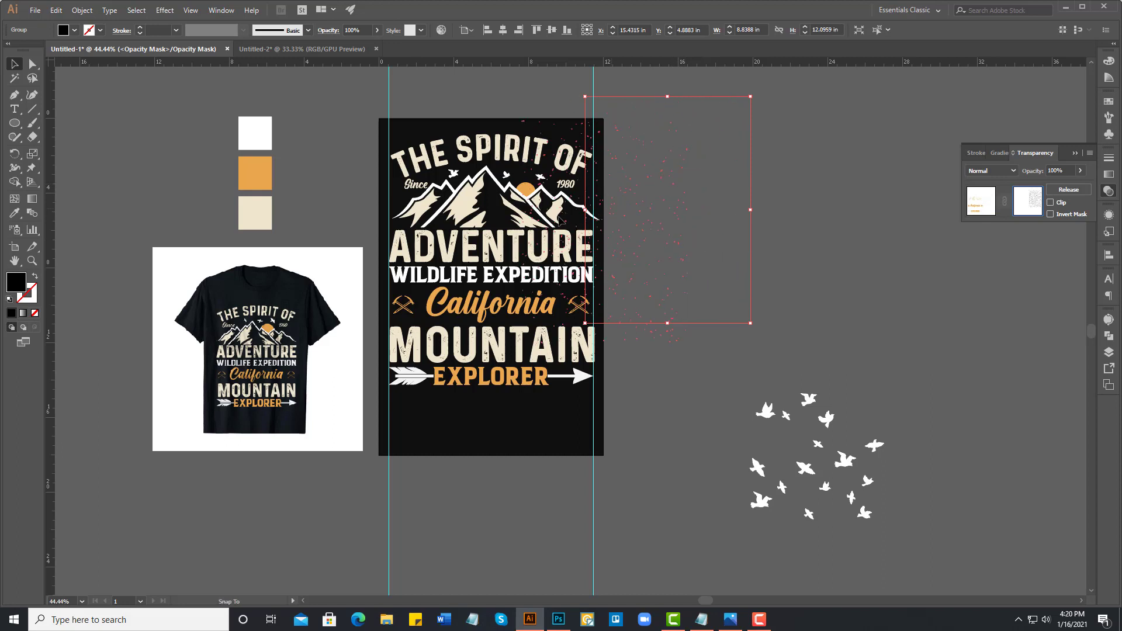
mouse_move(750, 307)
mouse_down()
mouse_move(556, 344)
mouse_move(630, 440)
mouse_up()
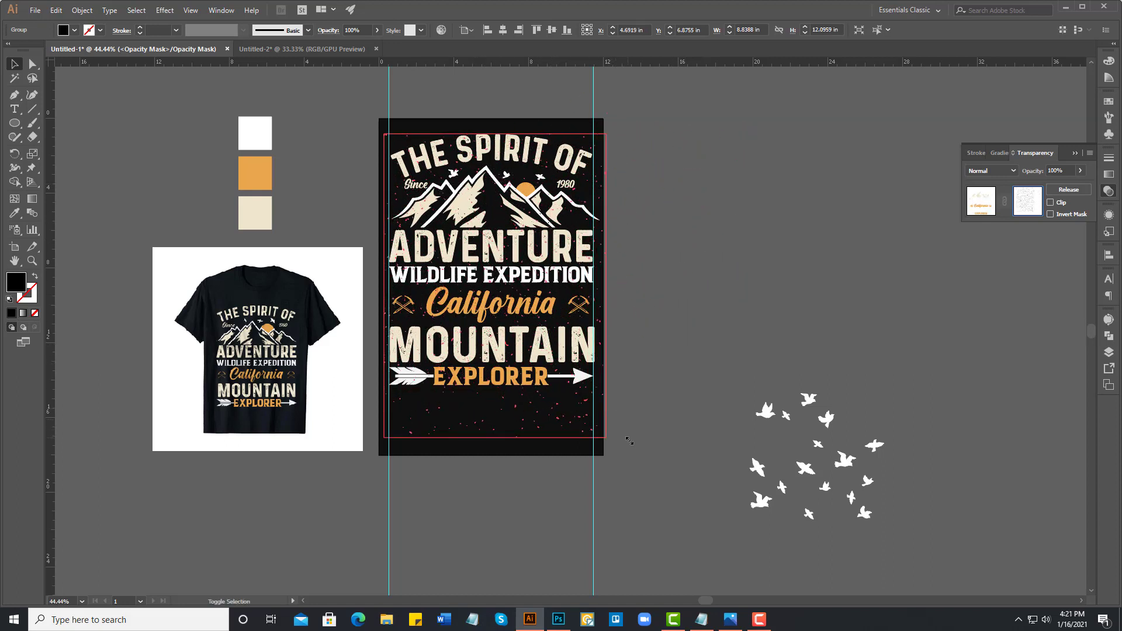
drag(629, 441, 617, 425)
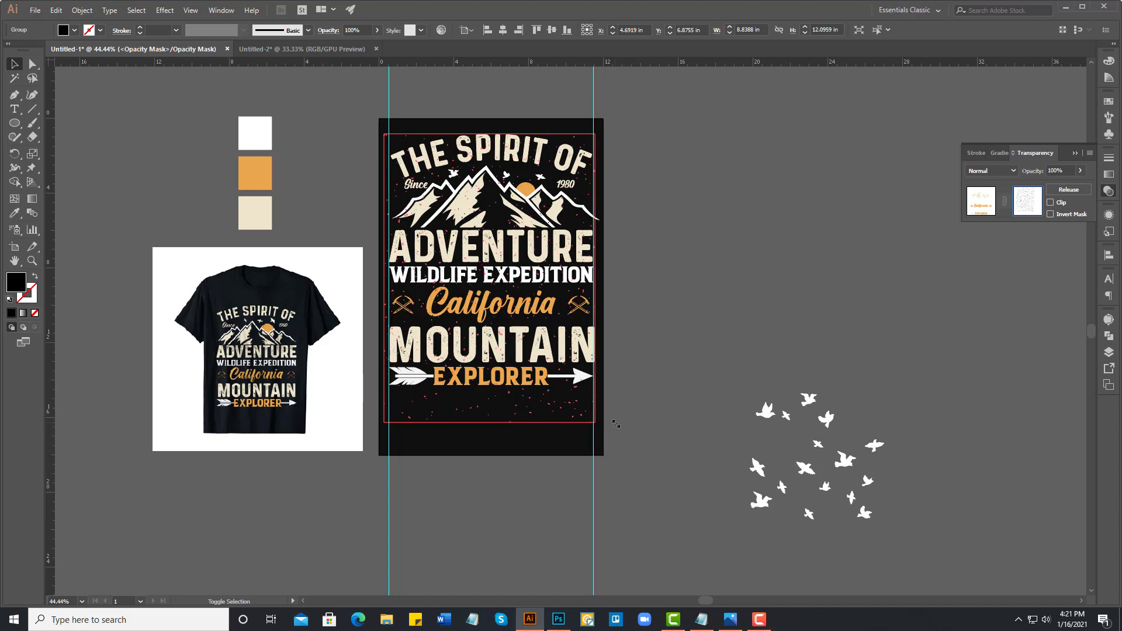
click(670, 319)
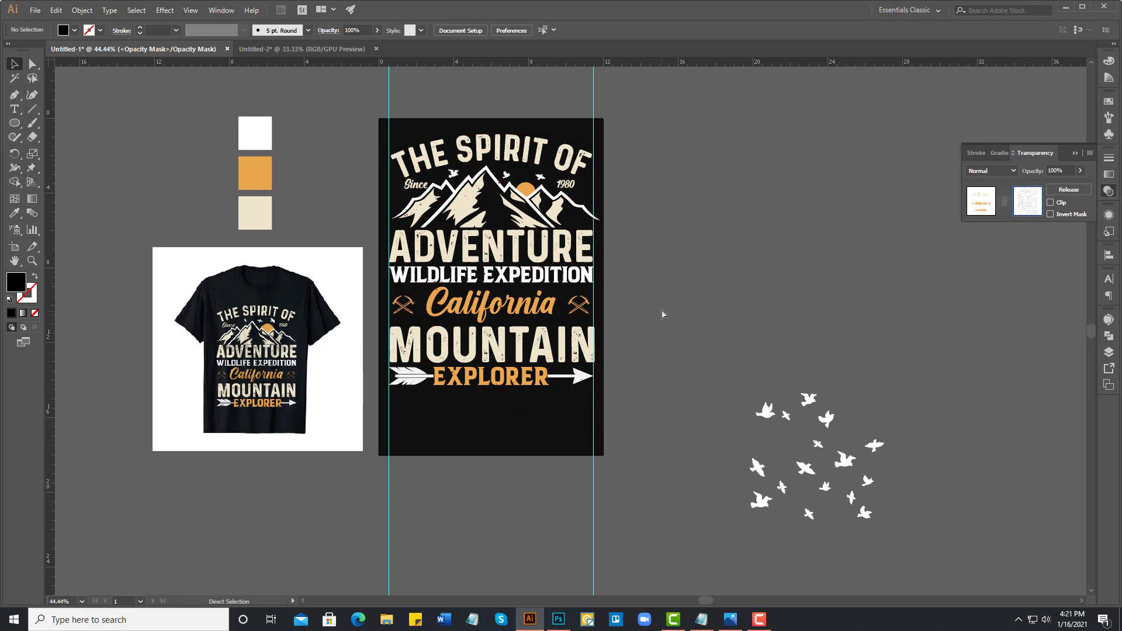
- Paste a second speckle copy, rotated and enlarged to cover the whole design
key(ctrl+v)
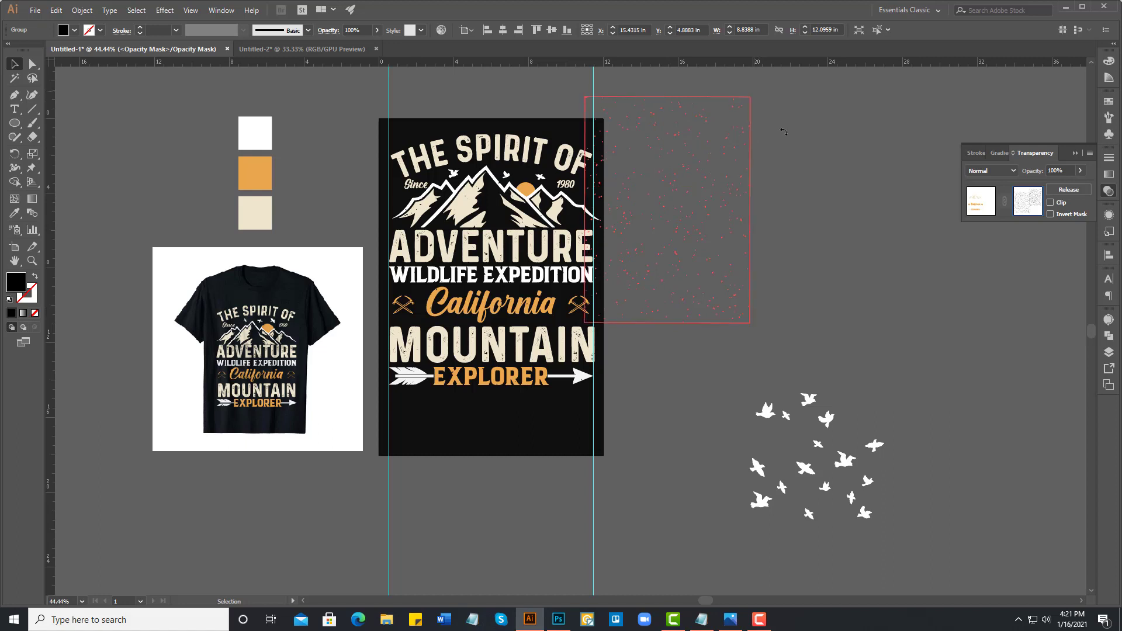
drag(784, 132, 613, 367)
drag(644, 206, 430, 223)
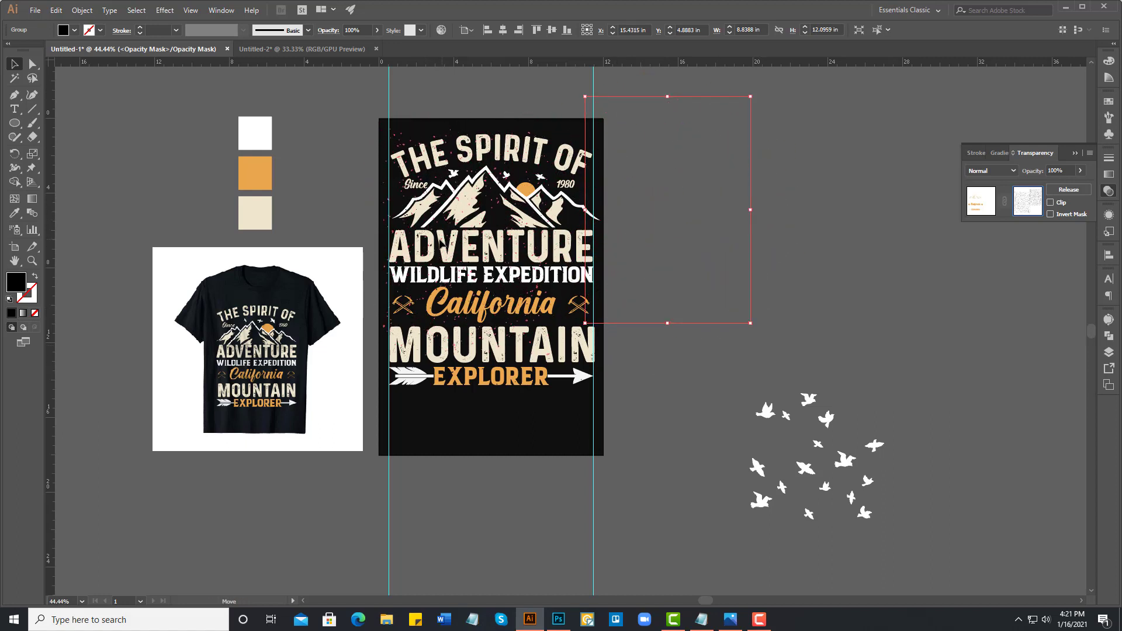
drag(439, 235, 438, 234)
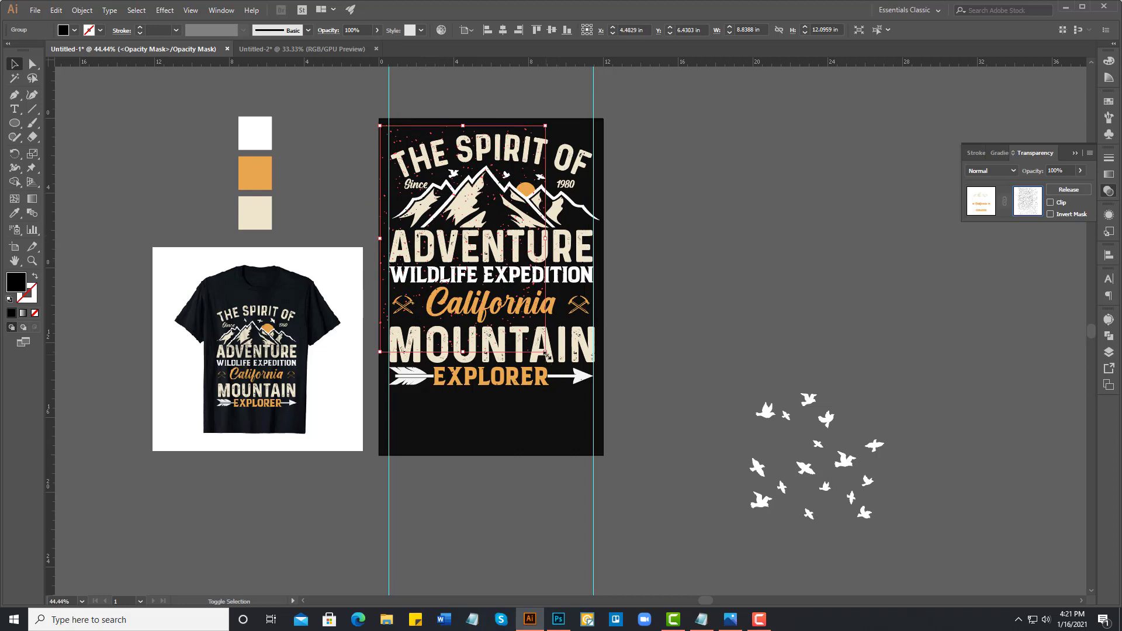
drag(545, 353, 597, 422)
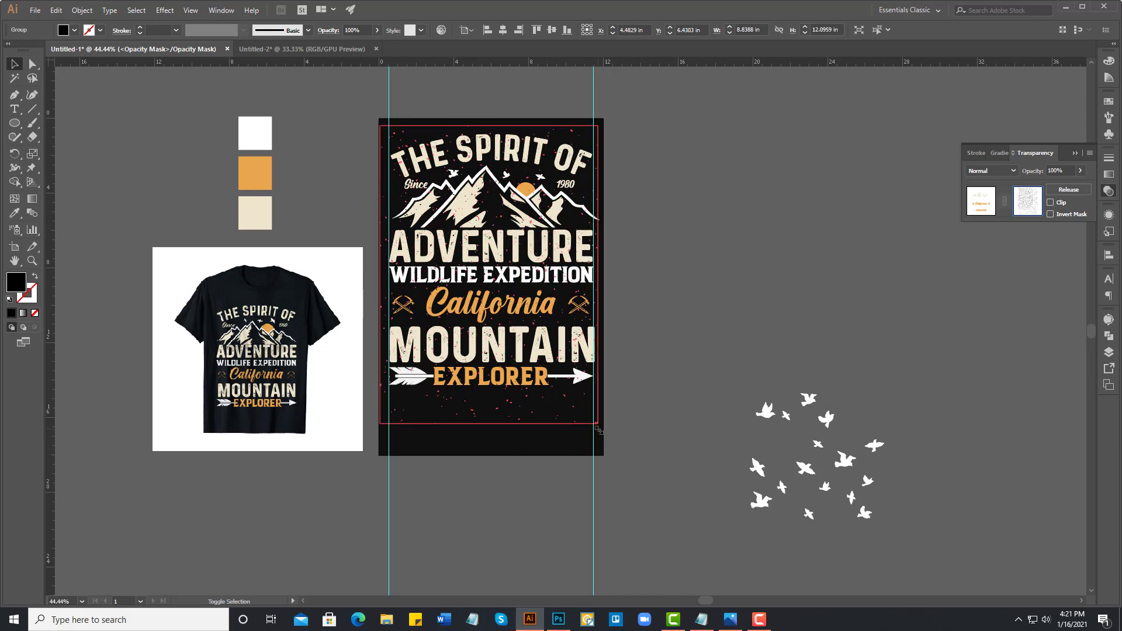
drag(600, 431, 597, 424)
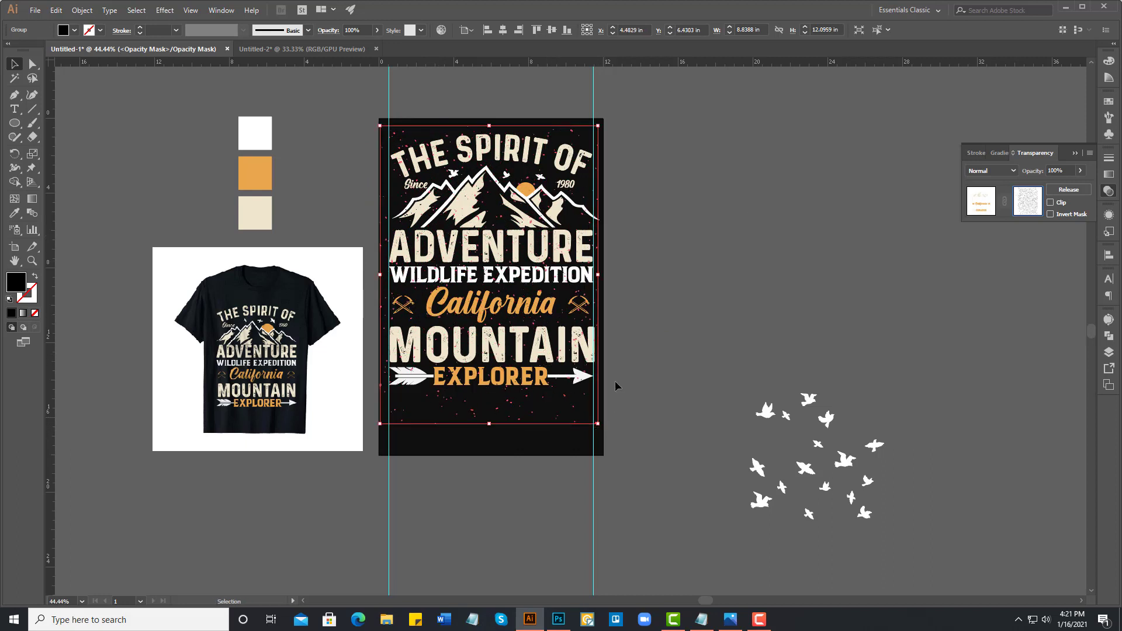
click(737, 288)
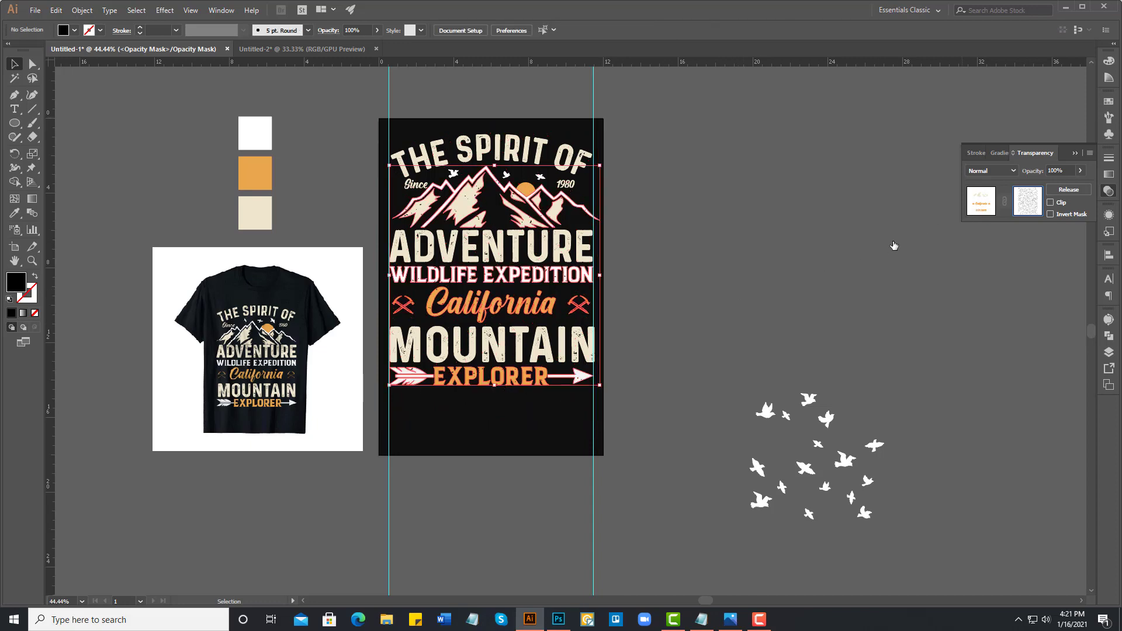
- Erase a thin strip along the right edge of the textured design with the Eraser
alt+scroll(584, 217, up, 3)
click(610, 217)
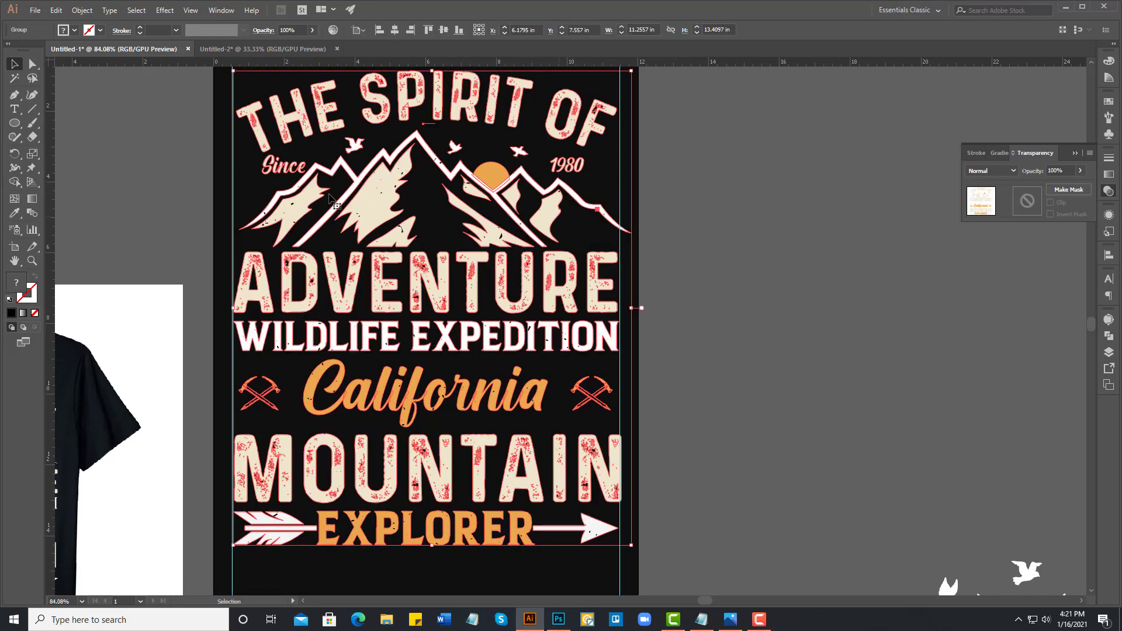
key(shift+e)
drag(677, 284, 621, 181)
- Return to the Selection tool, zoom out, and drag the design toward the mockup
click(15, 65)
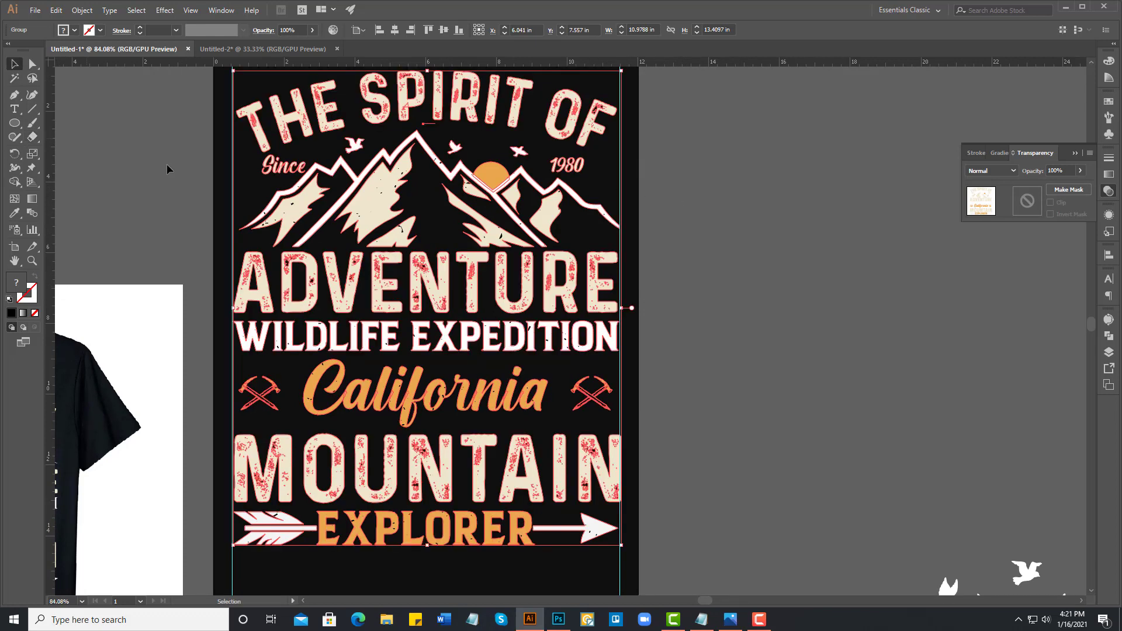
click(187, 174)
key(ctrl+minus)
key(ctrl+minus)
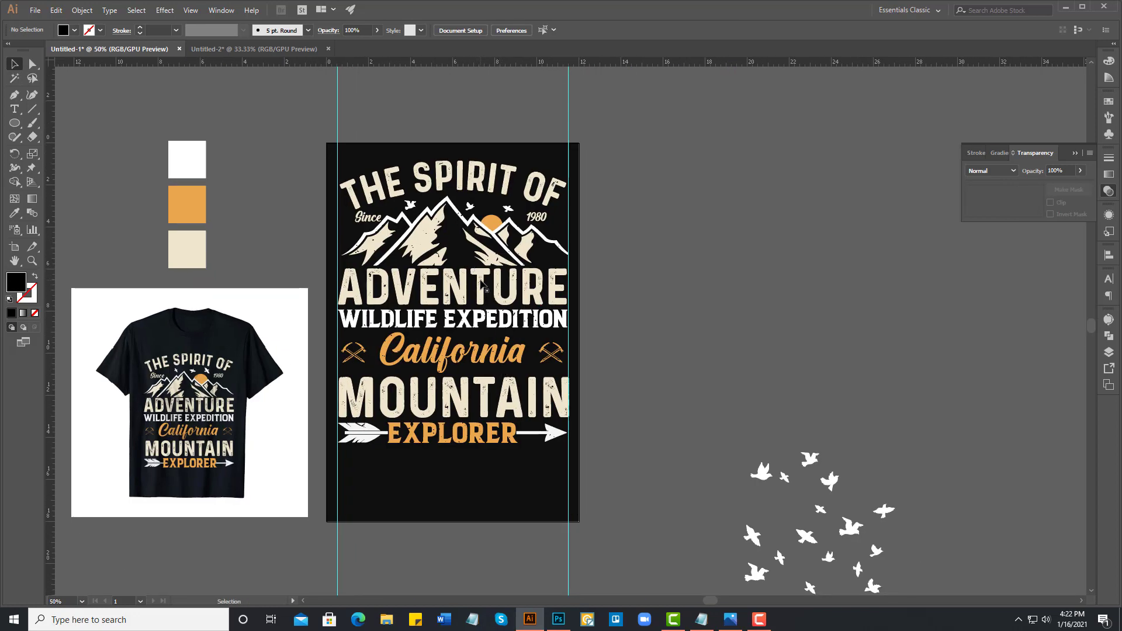
mouse_move(482, 285)
mouse_down()
mouse_move(553, 551)
mouse_move(429, 310)
mouse_up()
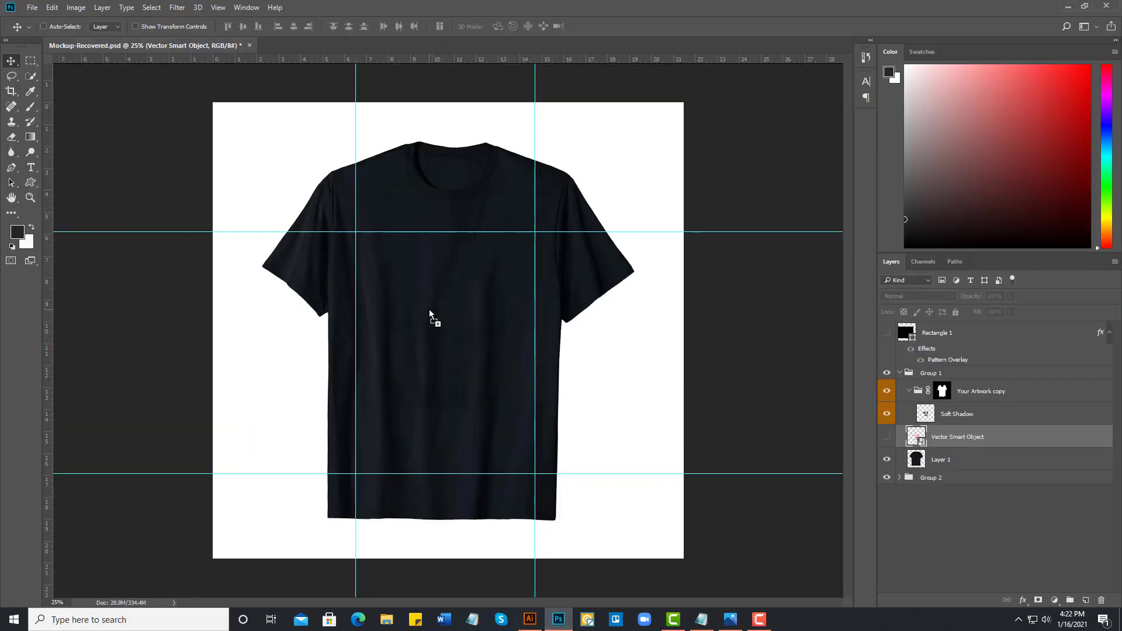
- Place the design on the T-shirt mockup's chest at about 75% size and commit
drag(429, 310, 429, 310)
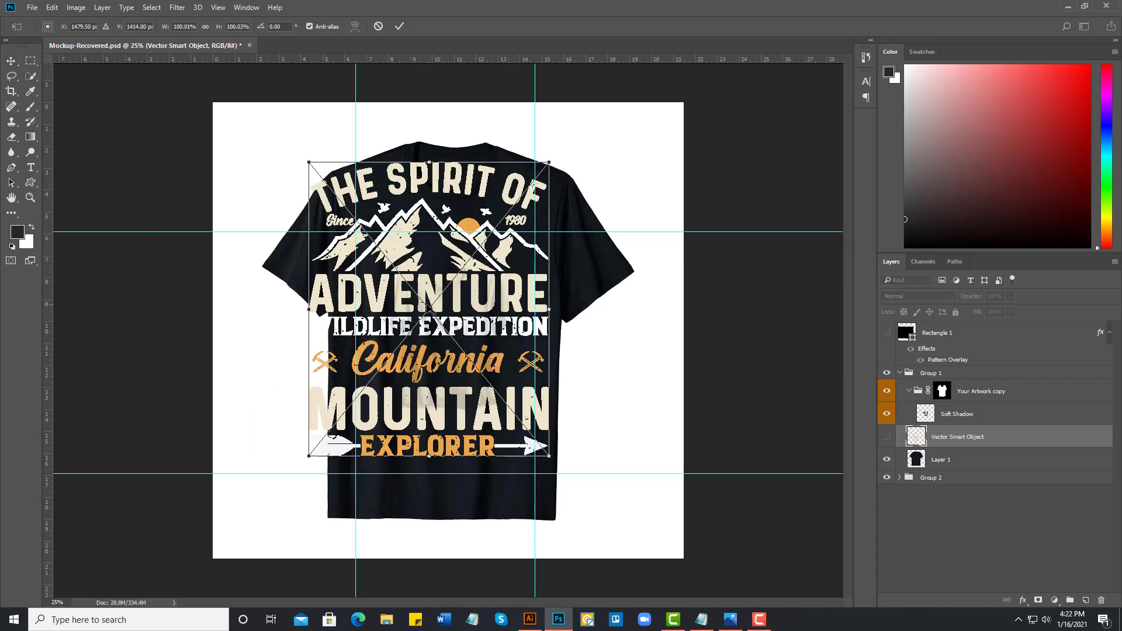
drag(524, 416, 573, 487)
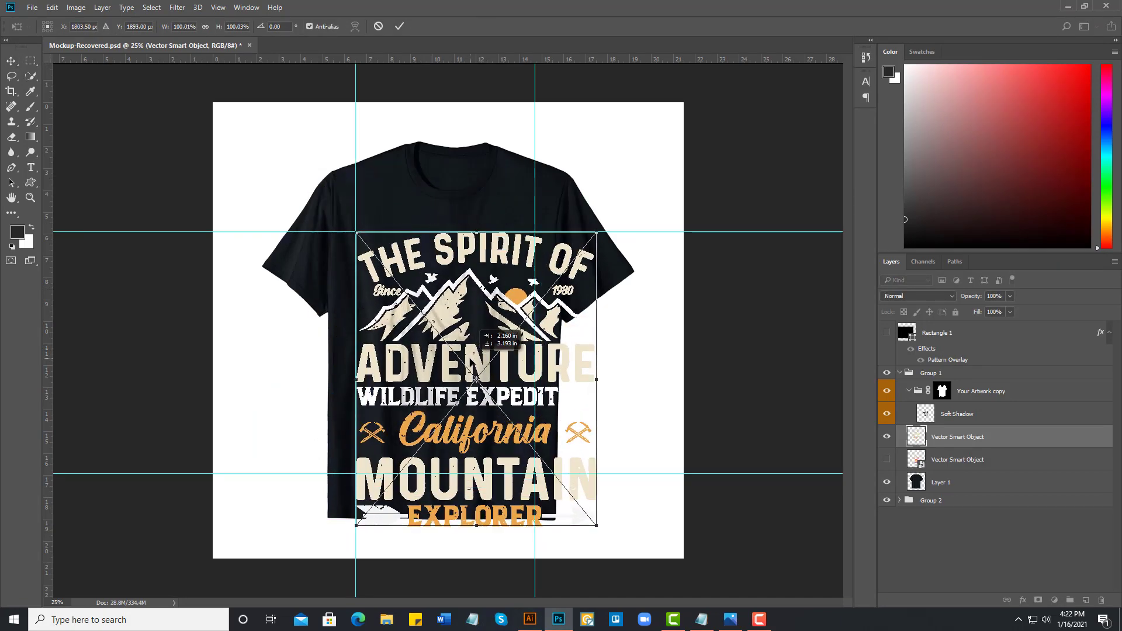
drag(596, 526, 533, 453)
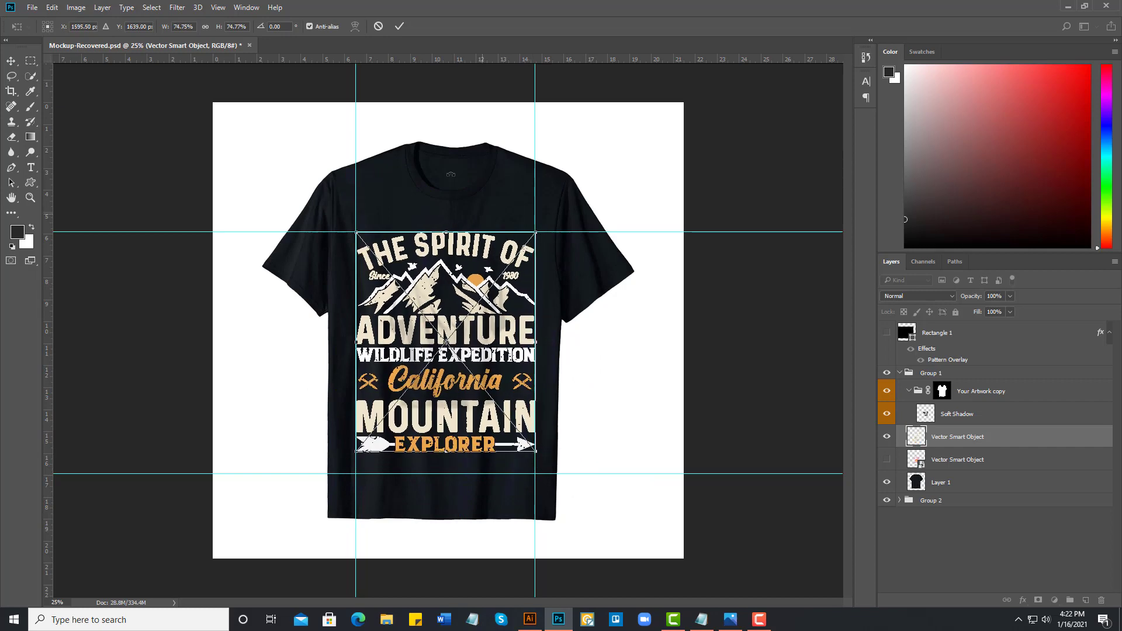
click(400, 26)
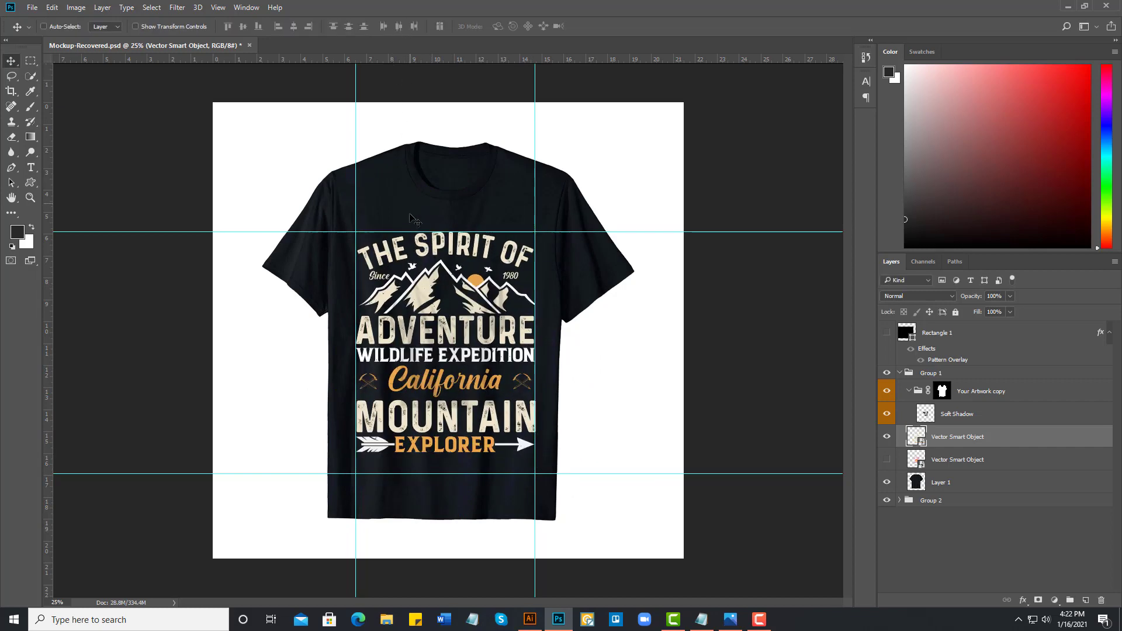